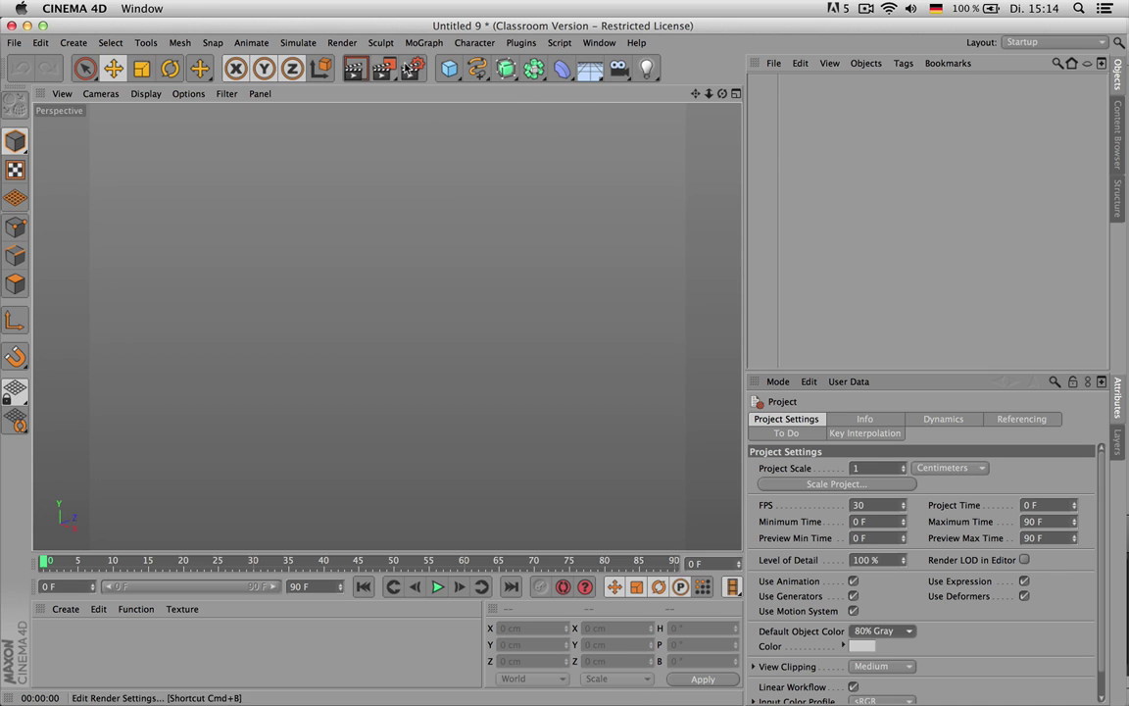
- Add a 100 cm Polygon plane, trying Gray-Blue then keeping 80% Gray as default object colour
left_click_drag(448, 68, 675, 118)
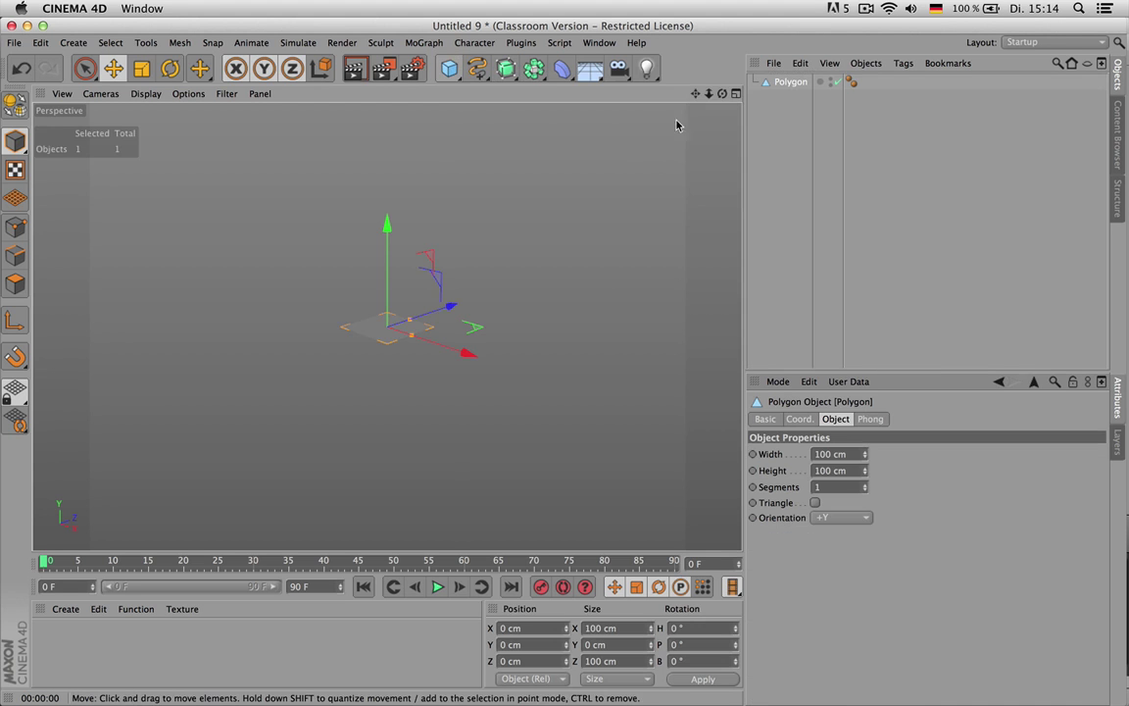
scroll(496, 317, "up", 3)
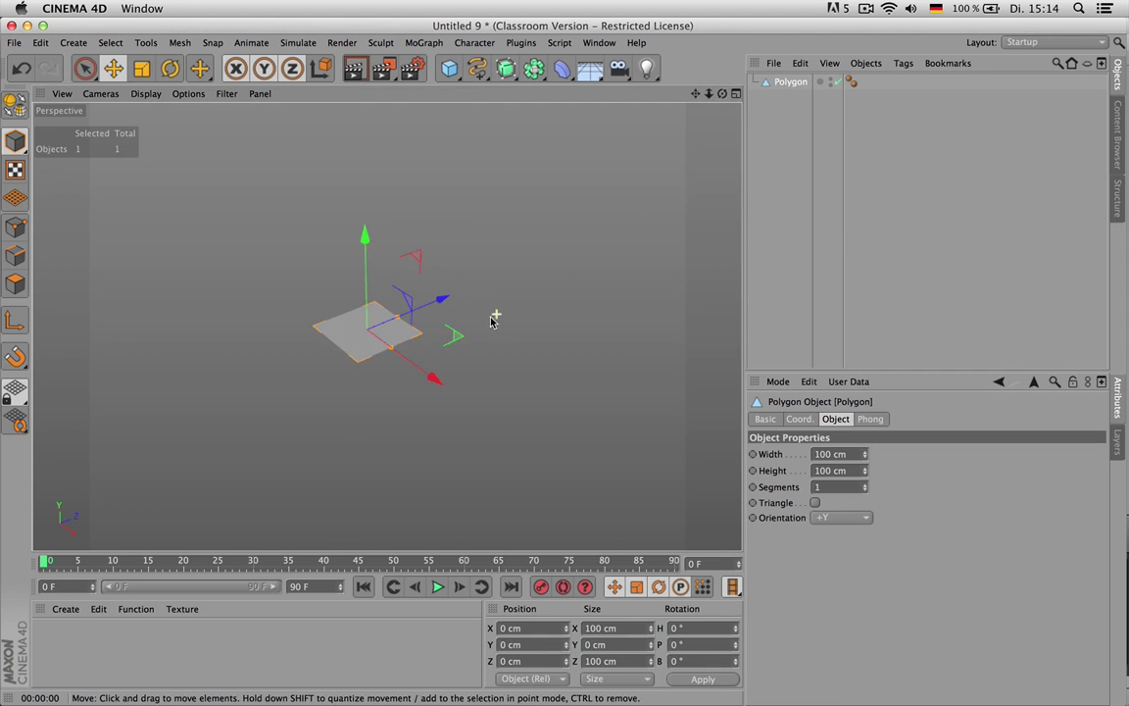
left_click(1035, 382)
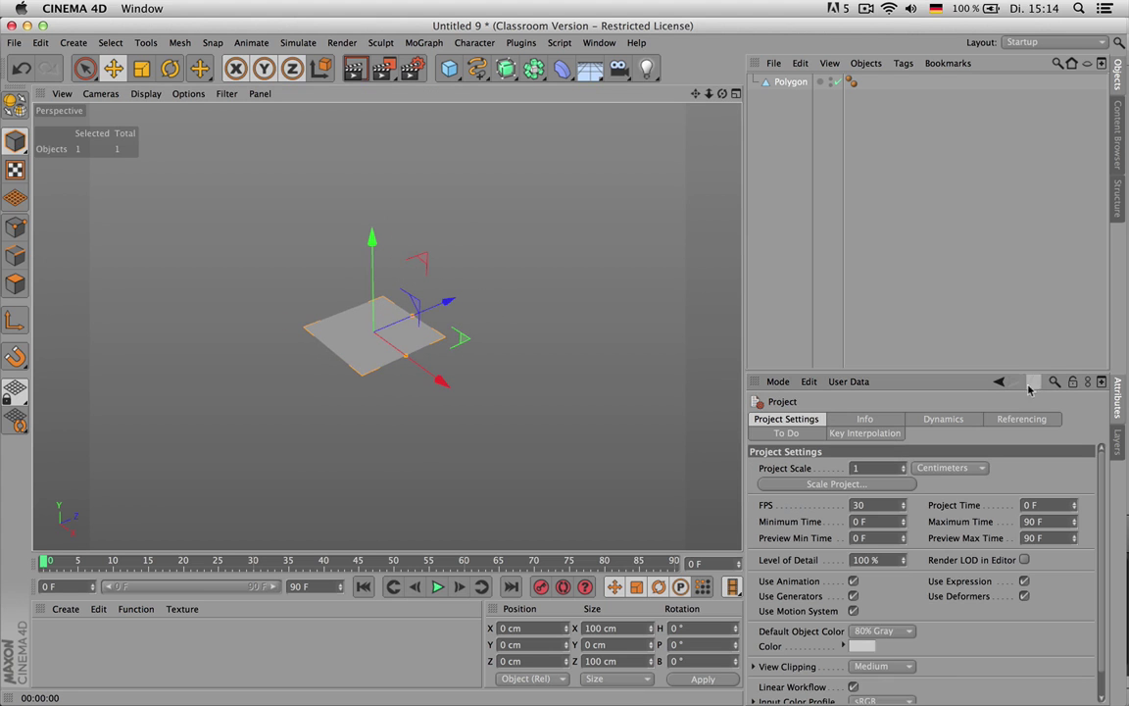
left_click(867, 635)
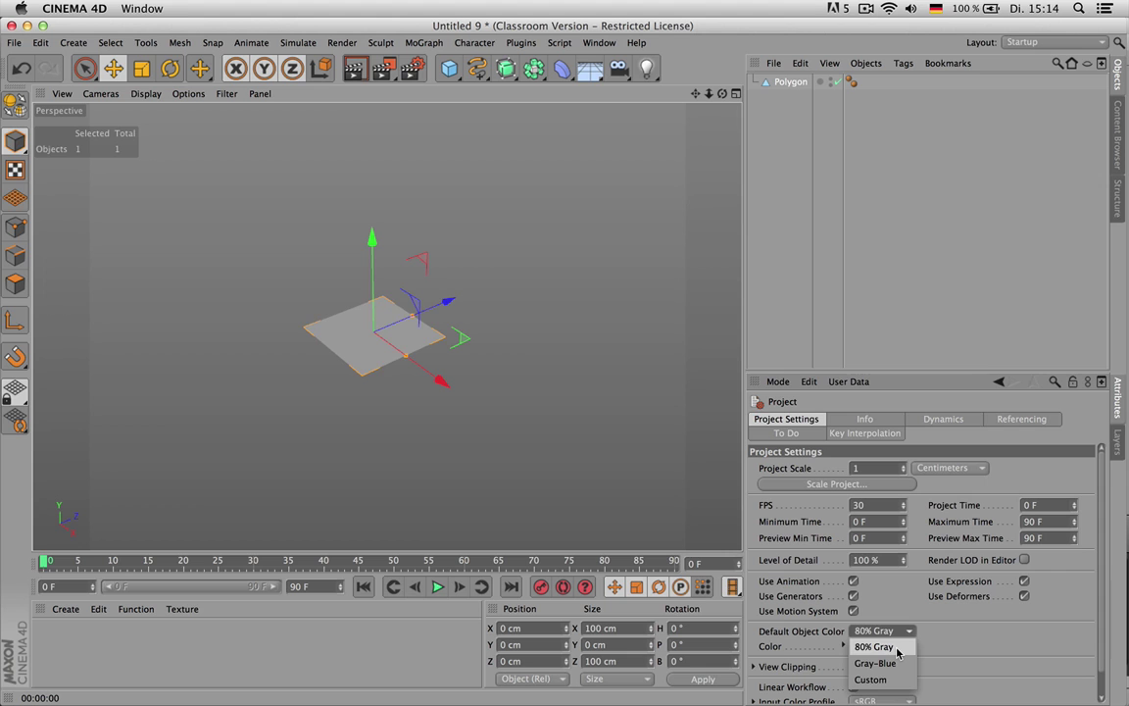
left_click(875, 663)
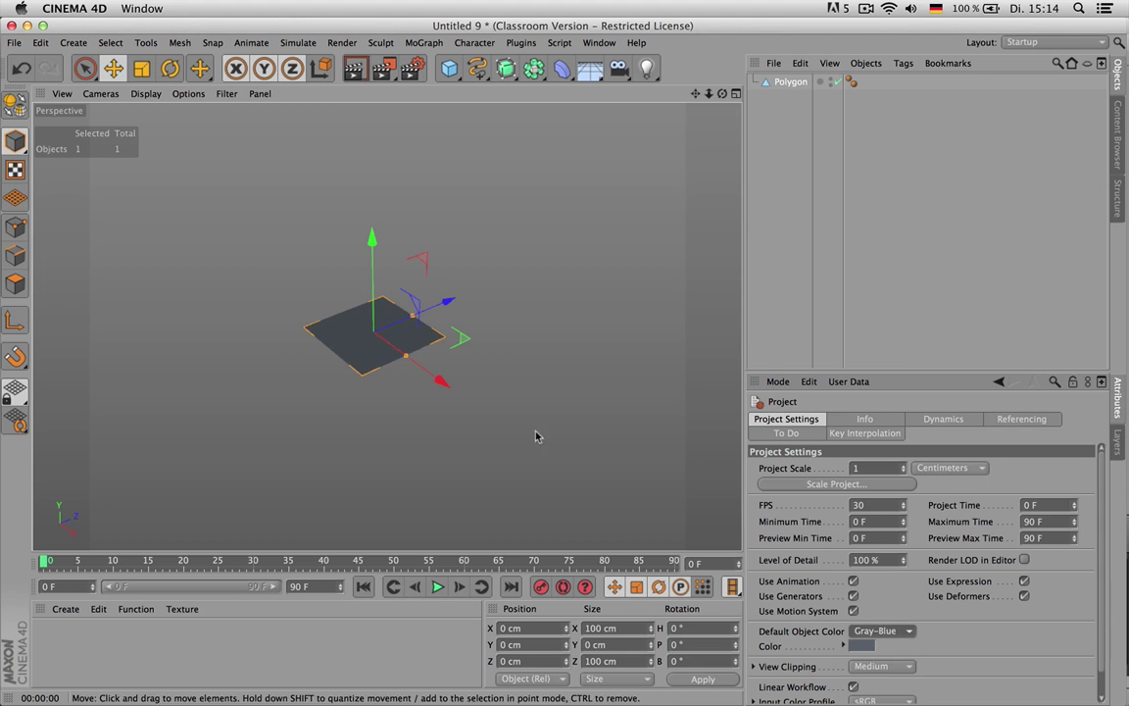
left_click(910, 632)
left_click(863, 579)
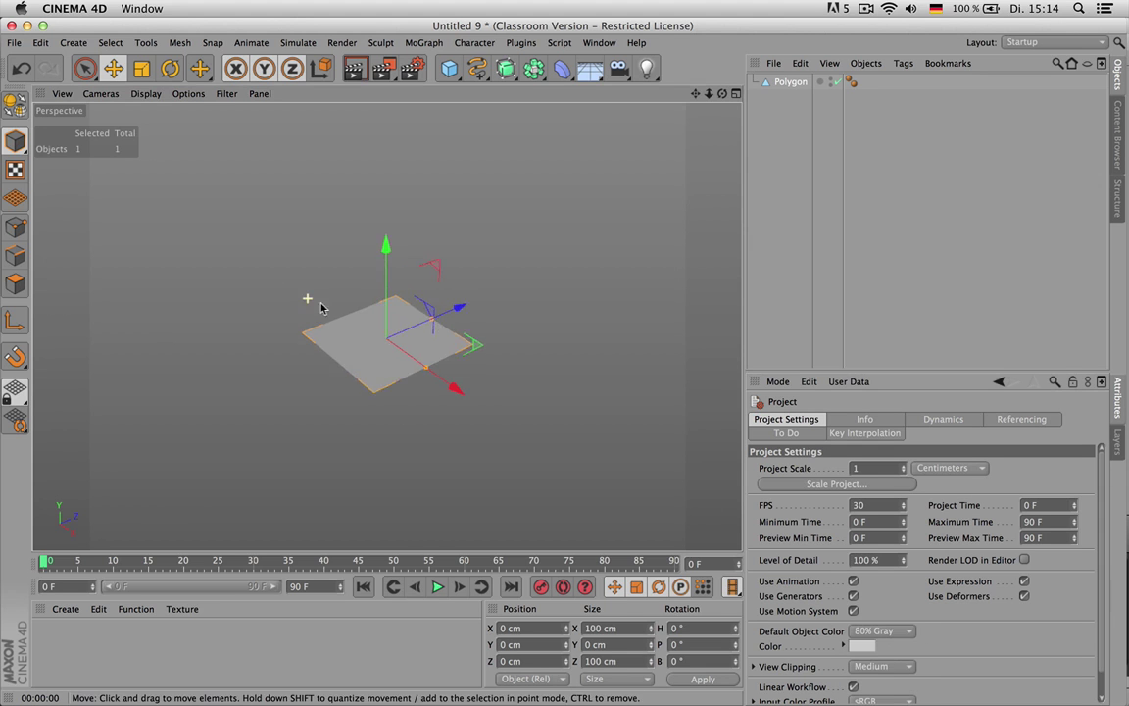
middle_click_drag(461, 304, 517, 279, "alt")
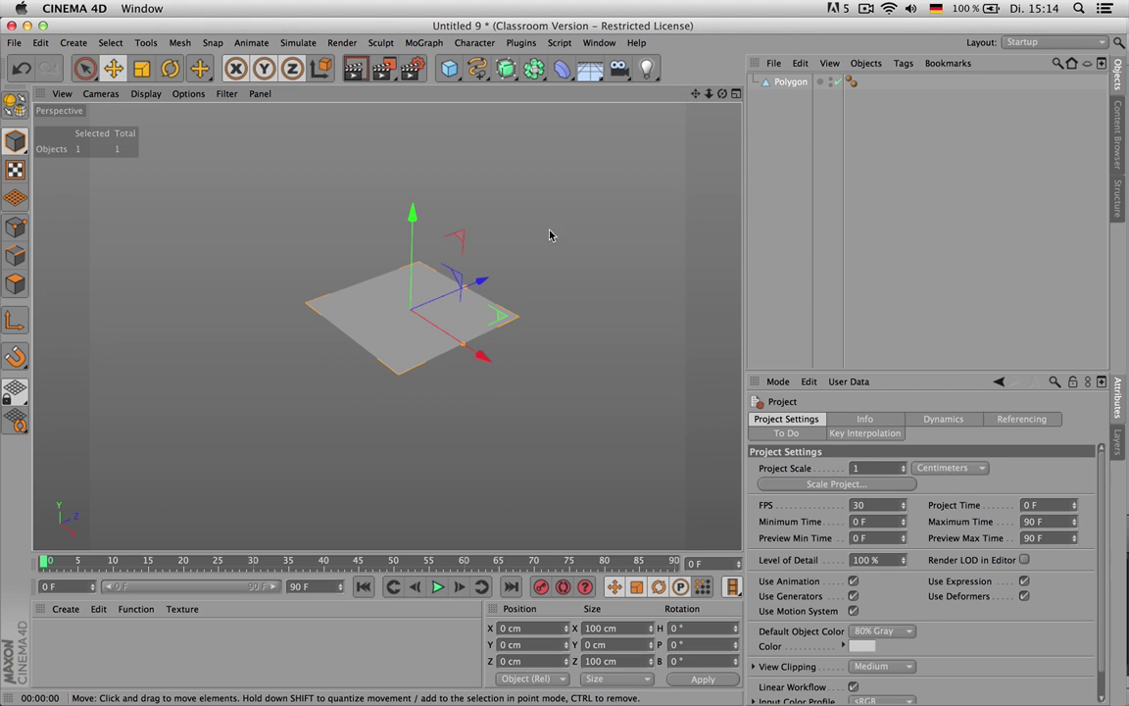
- Name the Polygon plane 'room' and size it 500 cm wide by 800 cm high
double_click(792, 83)
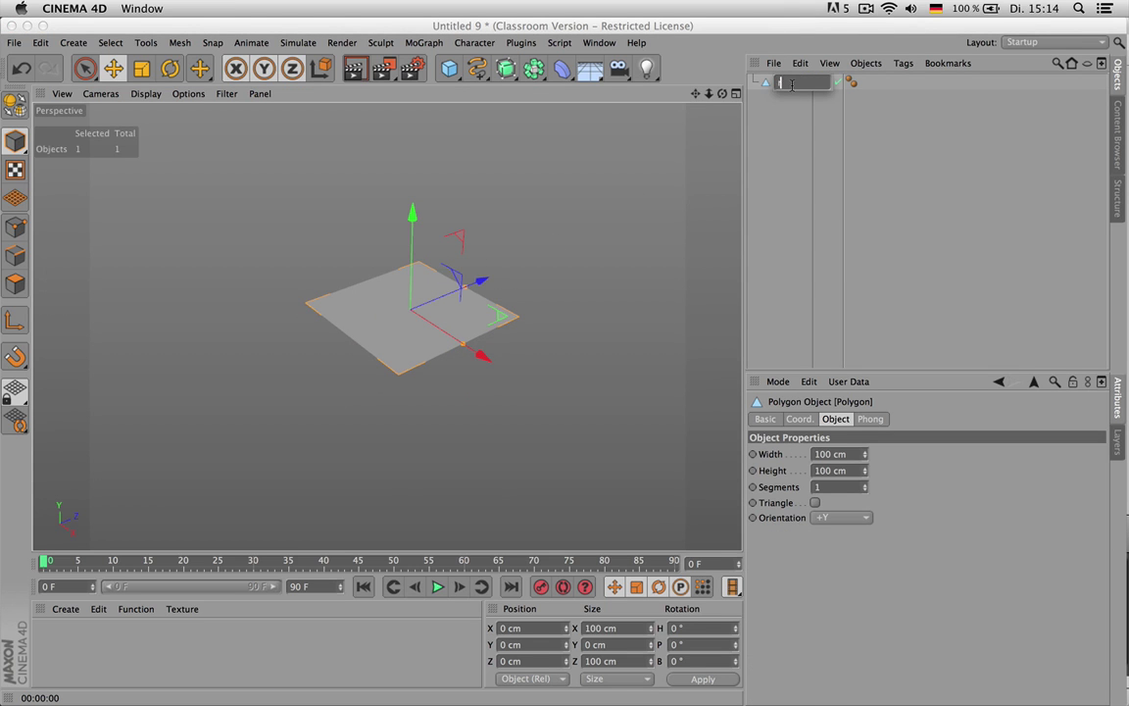
key("Return")
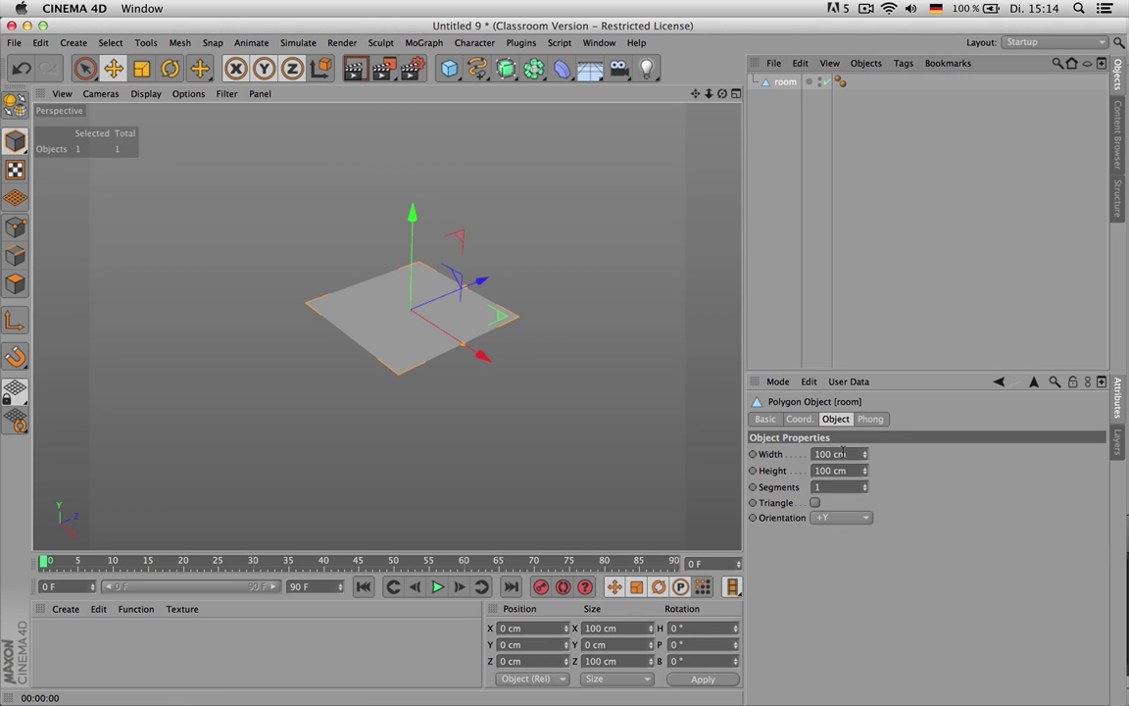
left_click(842, 452)
type("800")
key("Tab")
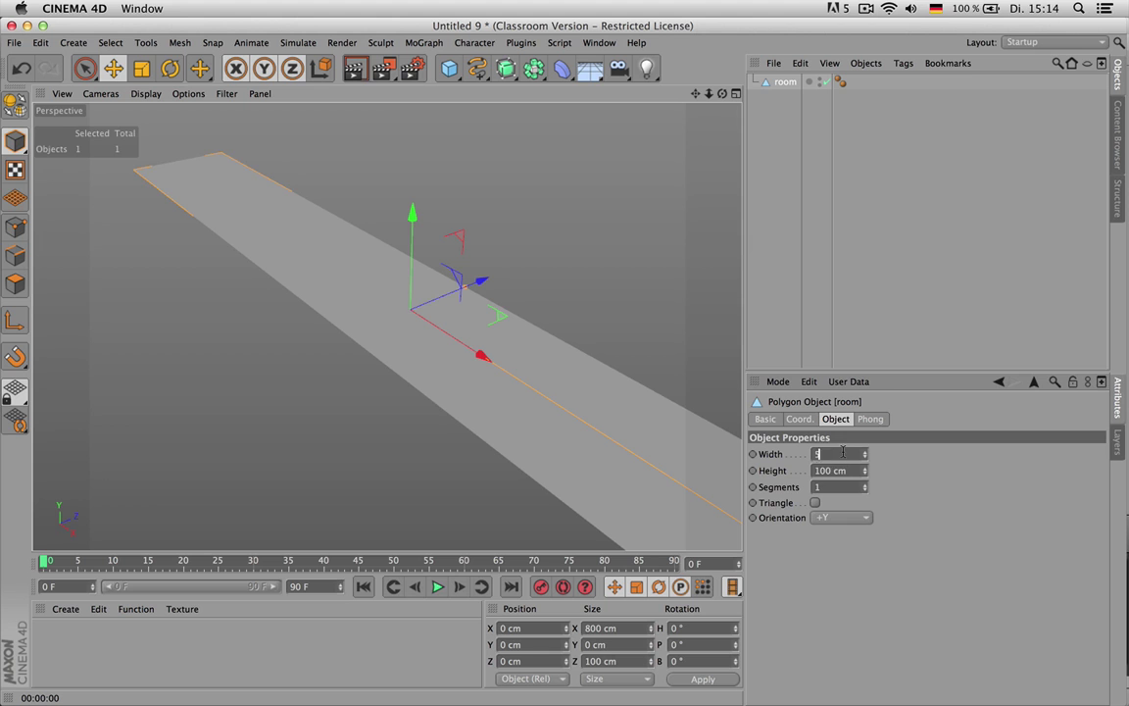
scroll(843, 451, "down", 2)
left_click(838, 453)
type("500")
key("Tab")
type("800")
key("Return")
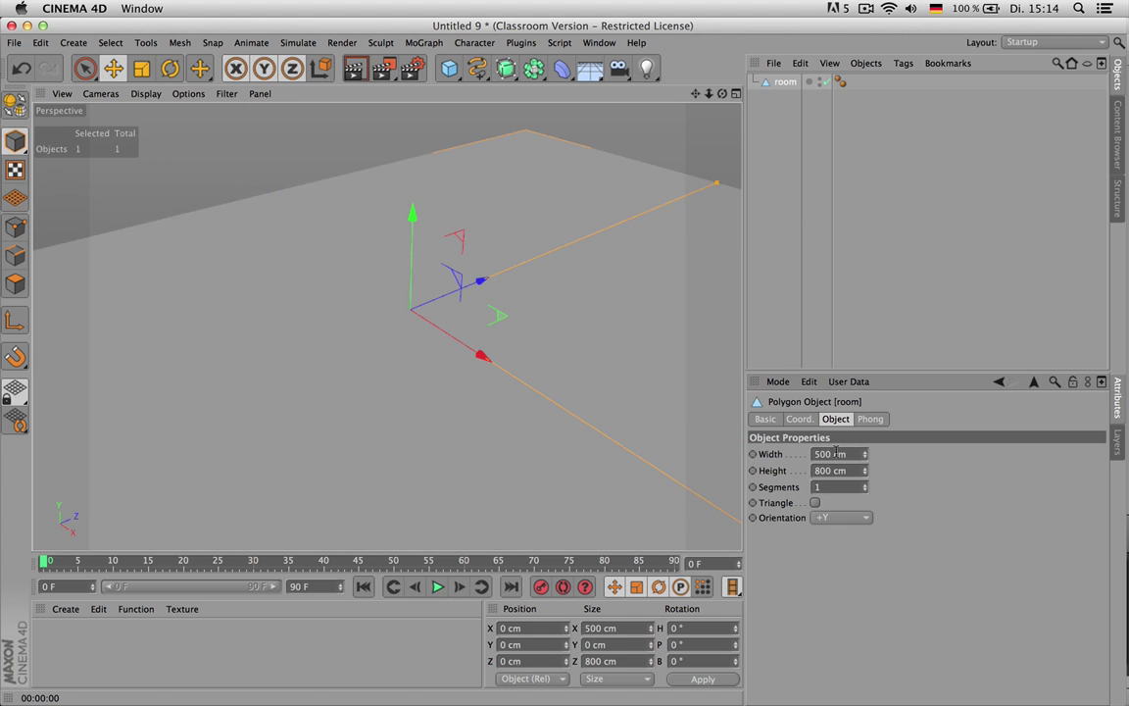
scroll(559, 335, "down", 3)
middle_click_drag(487, 228, 516, 209, "alt")
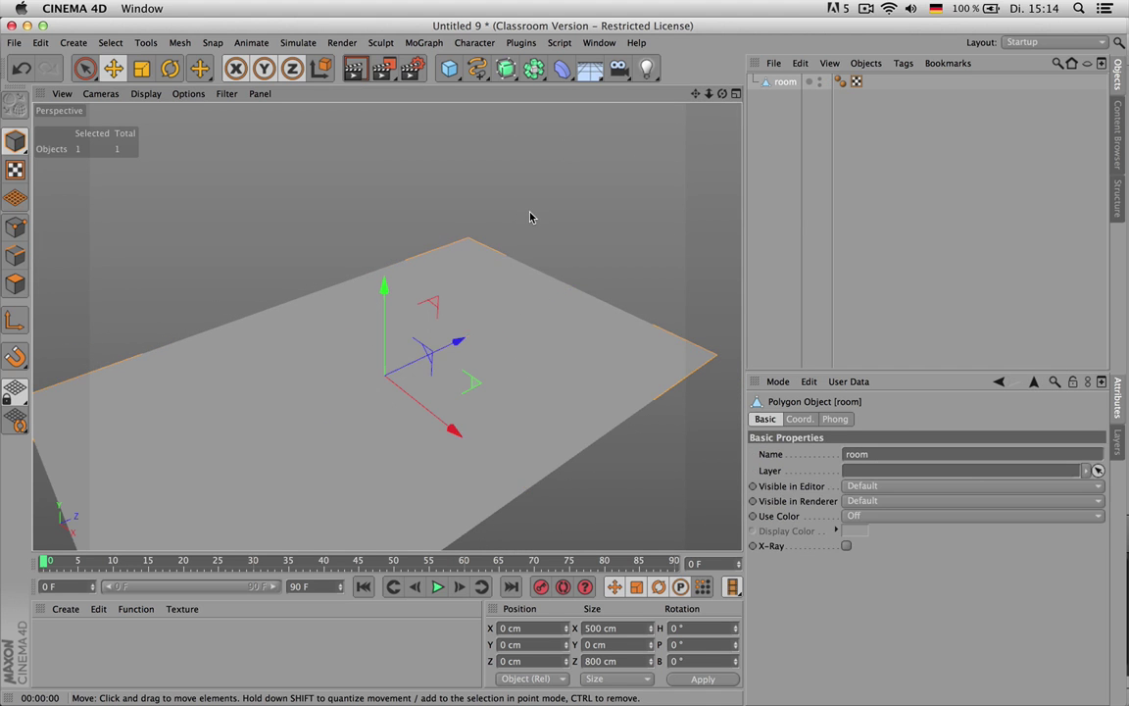
- Extrude the plane's polygon 240 cm upward with Create Caps enabled
key("Return")
left_click(522, 318)
key("d")
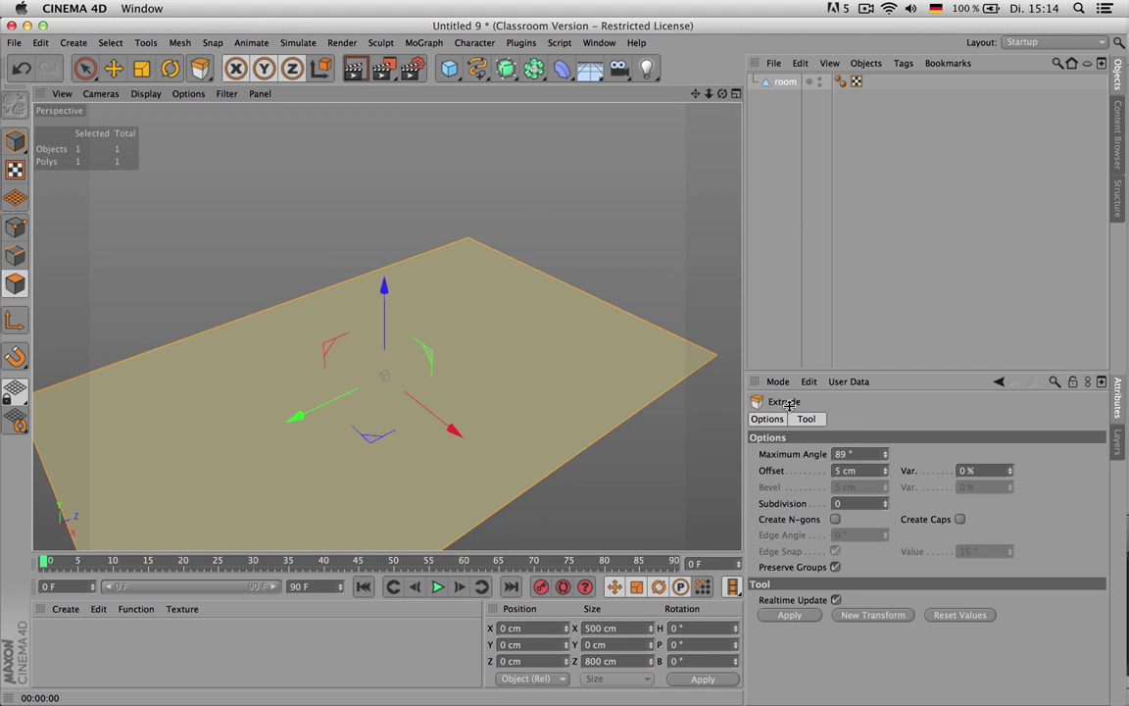
double_click(867, 470)
type("2")
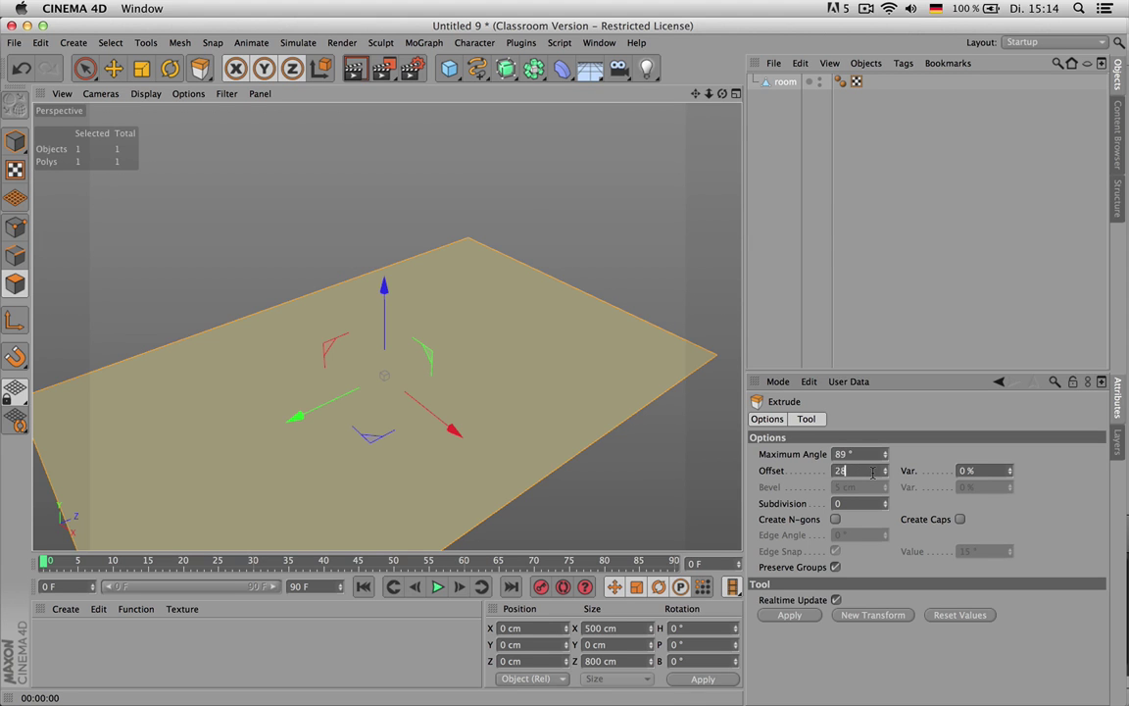
type("40")
key("Return")
left_click(958, 520)
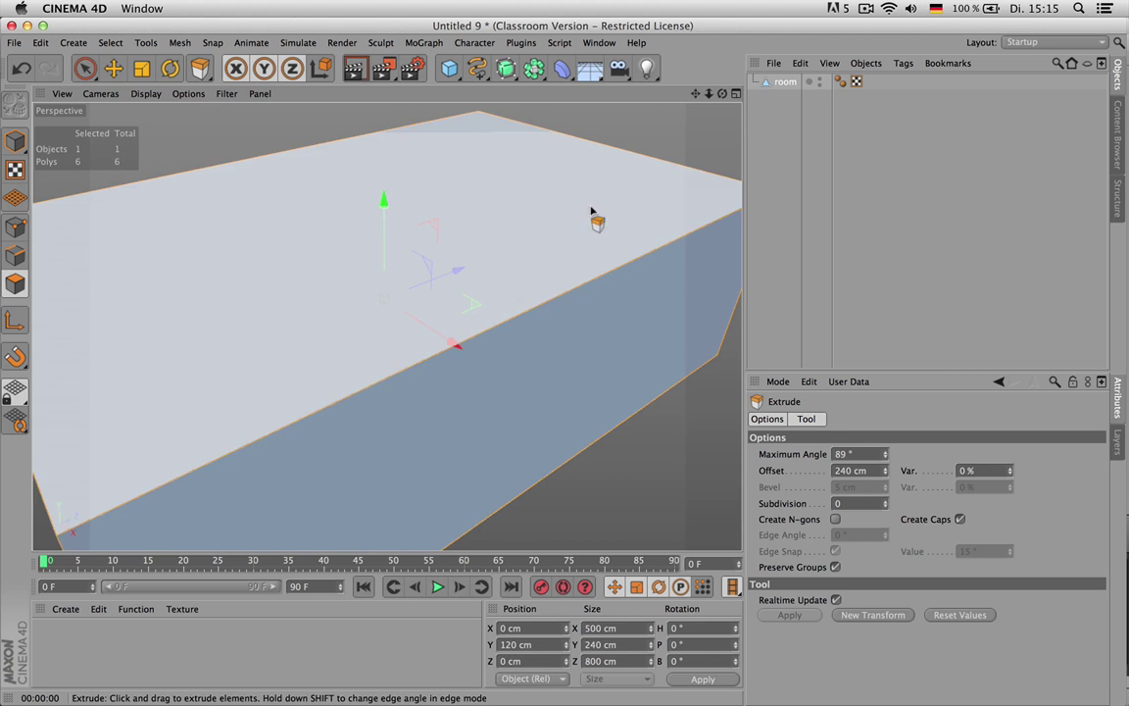
- Frame the box and select its right side face with Live Selection
key("h")
scroll(386, 323, "up", 5)
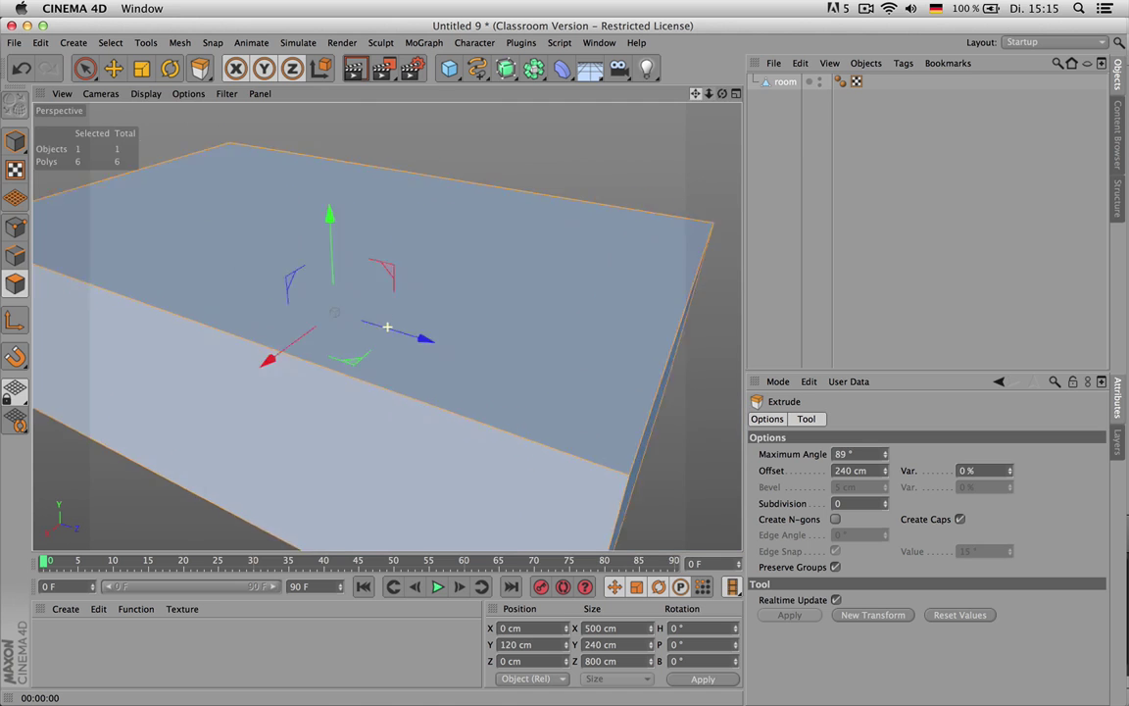
scroll(387, 326, "up", 5)
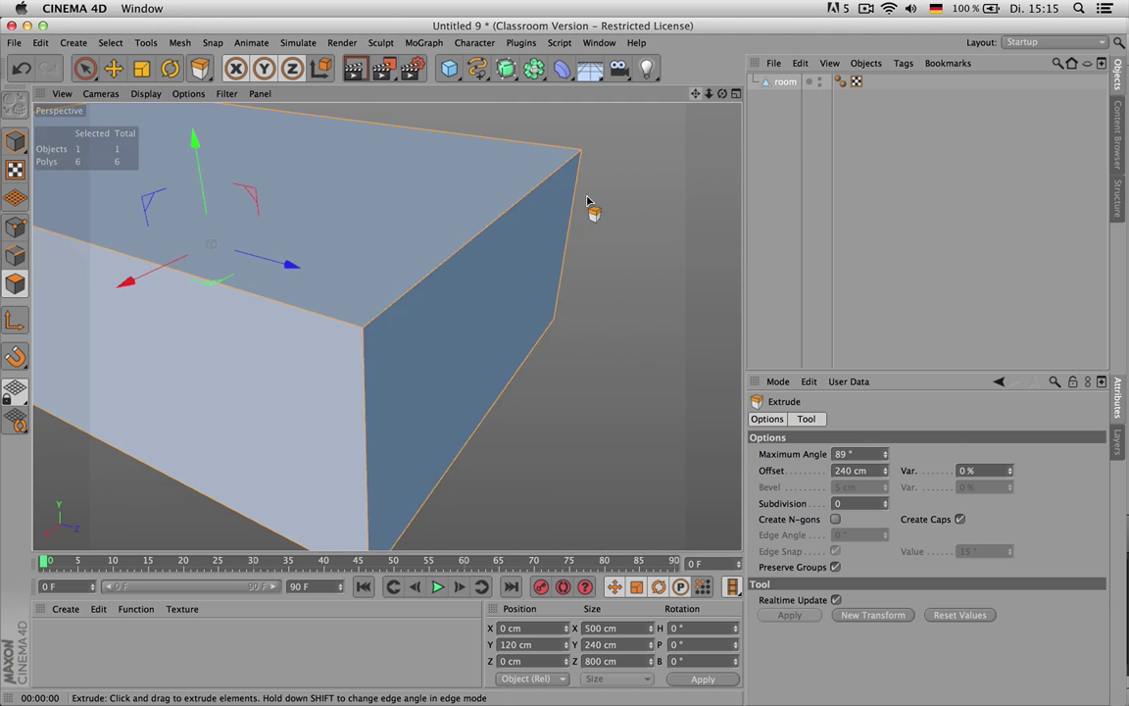
left_click(84, 67)
left_click(454, 328)
- Inset the side face into a window panel sized 80 cm by 120 cm
key("i")
left_click_drag(660, 220, 737, 224)
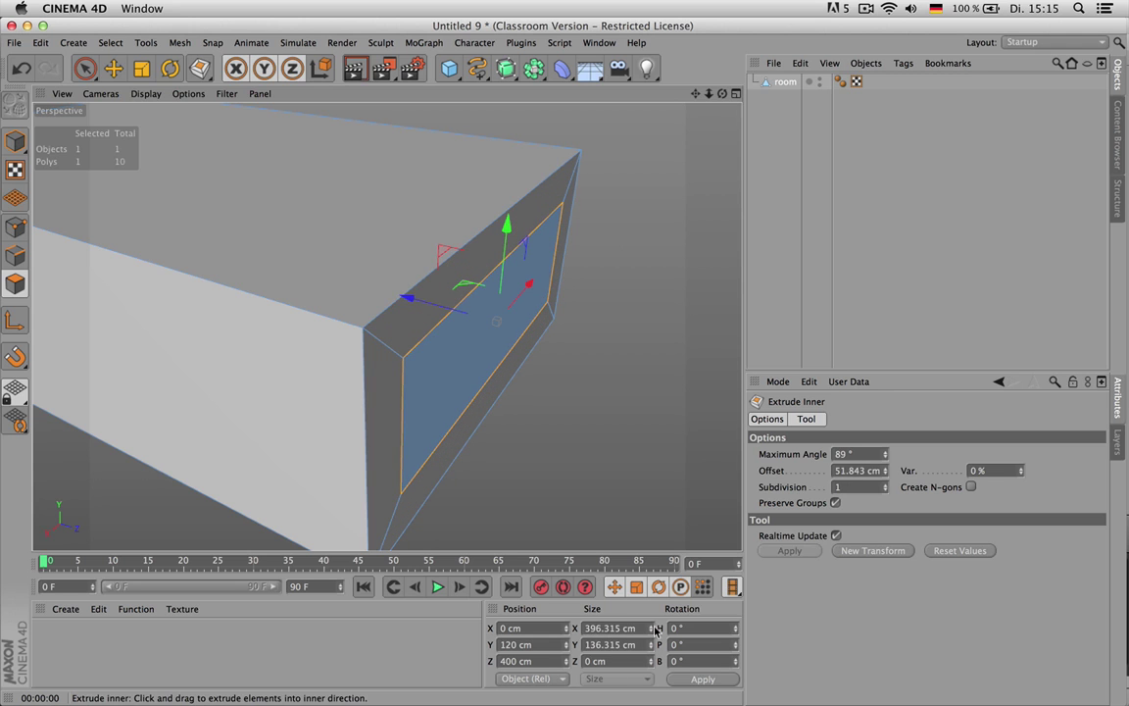
left_click(597, 627)
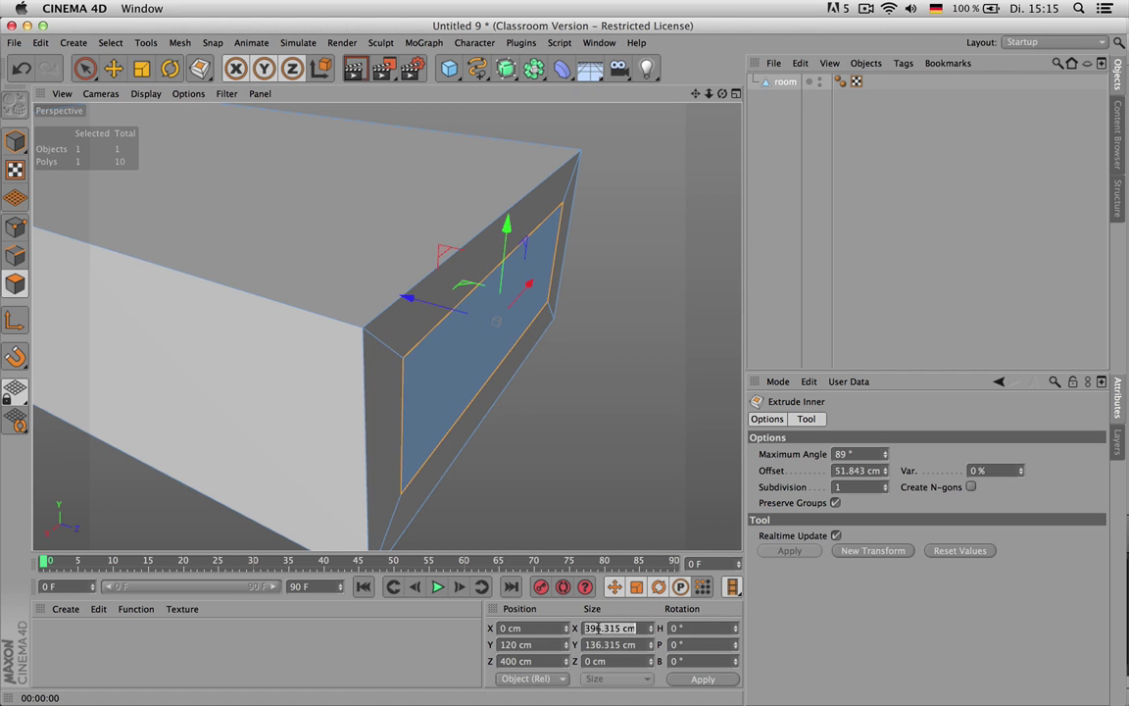
type("120")
key("Return")
left_click(604, 644)
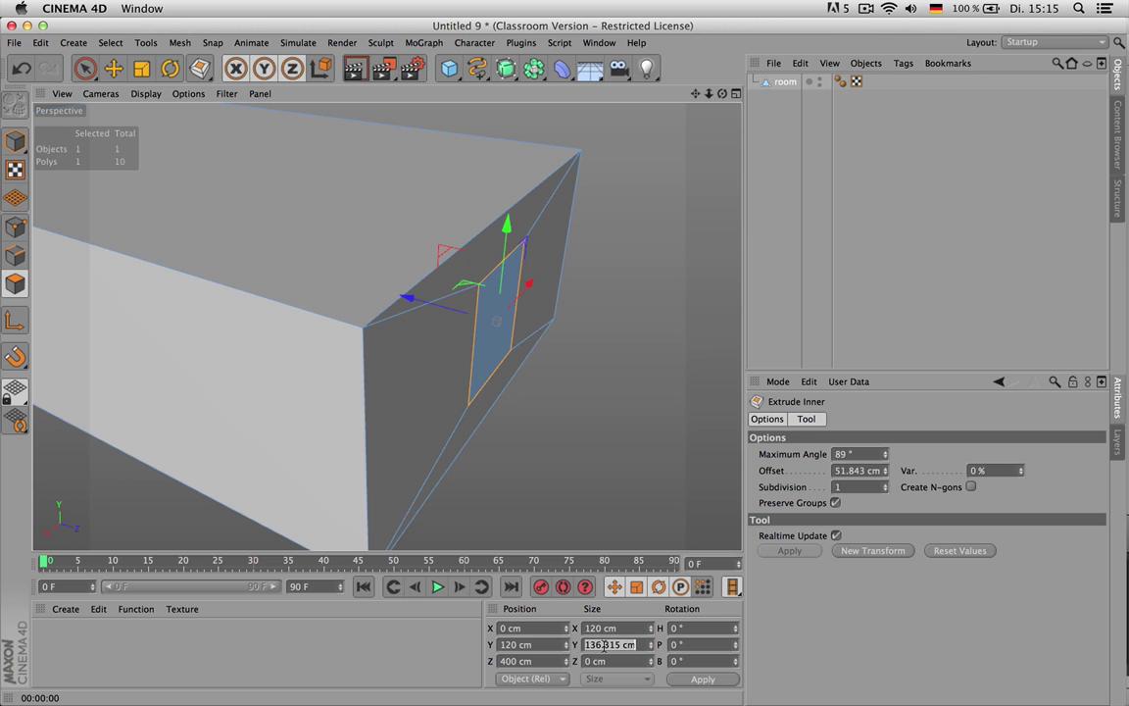
type("80")
key("Return")
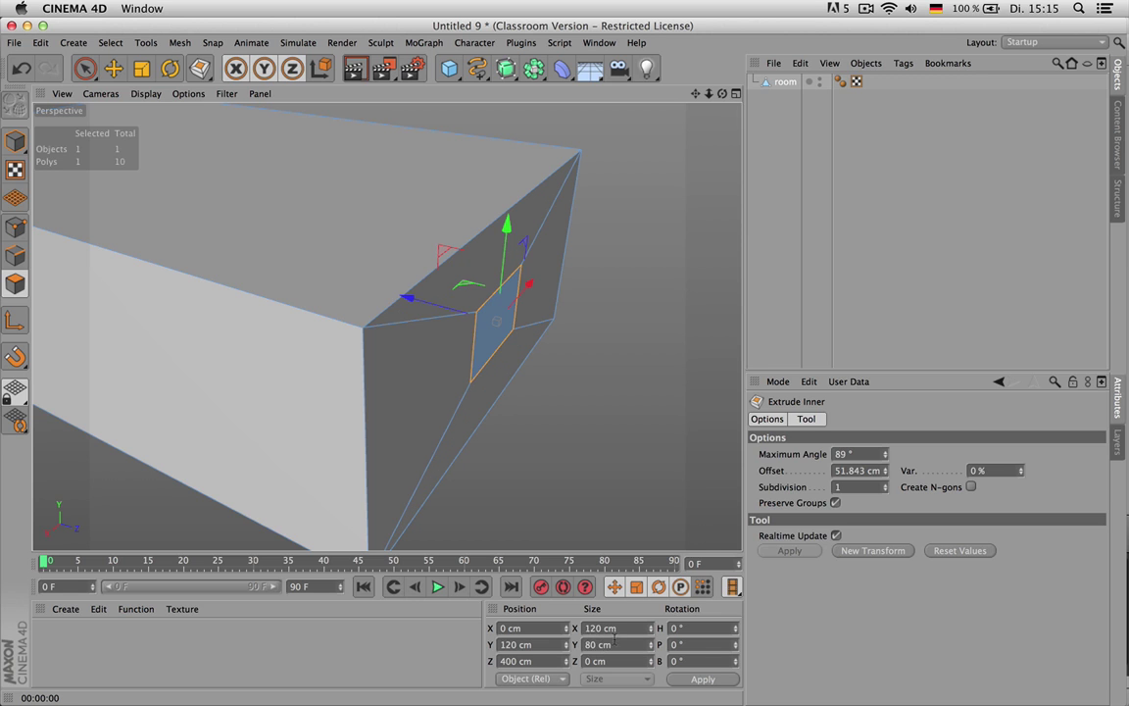
left_click(623, 628)
type("80")
key("Tab")
type("120")
key("Return")
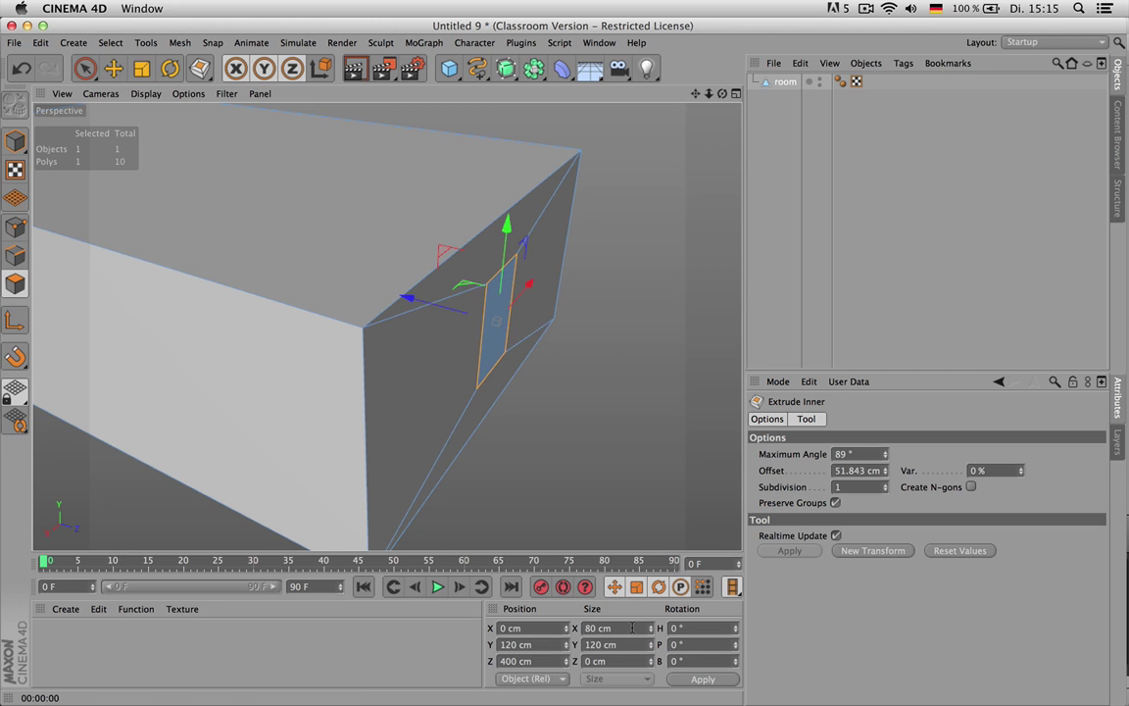
- Widen the window panel to about 102 cm, shift it sideways, and extrude it inward
scroll(546, 329, "up", 1)
left_click_drag(546, 329, 503, 322, "alt")
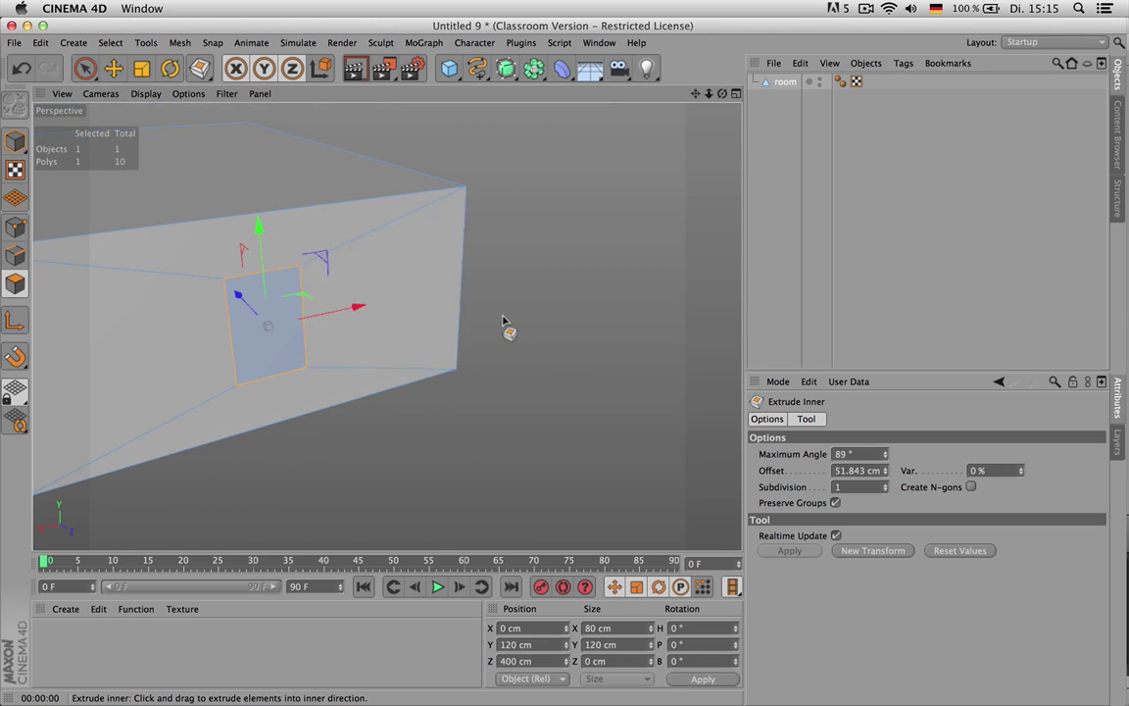
key("t")
left_click_drag(358, 308, 588, 312)
key("e")
key("d")
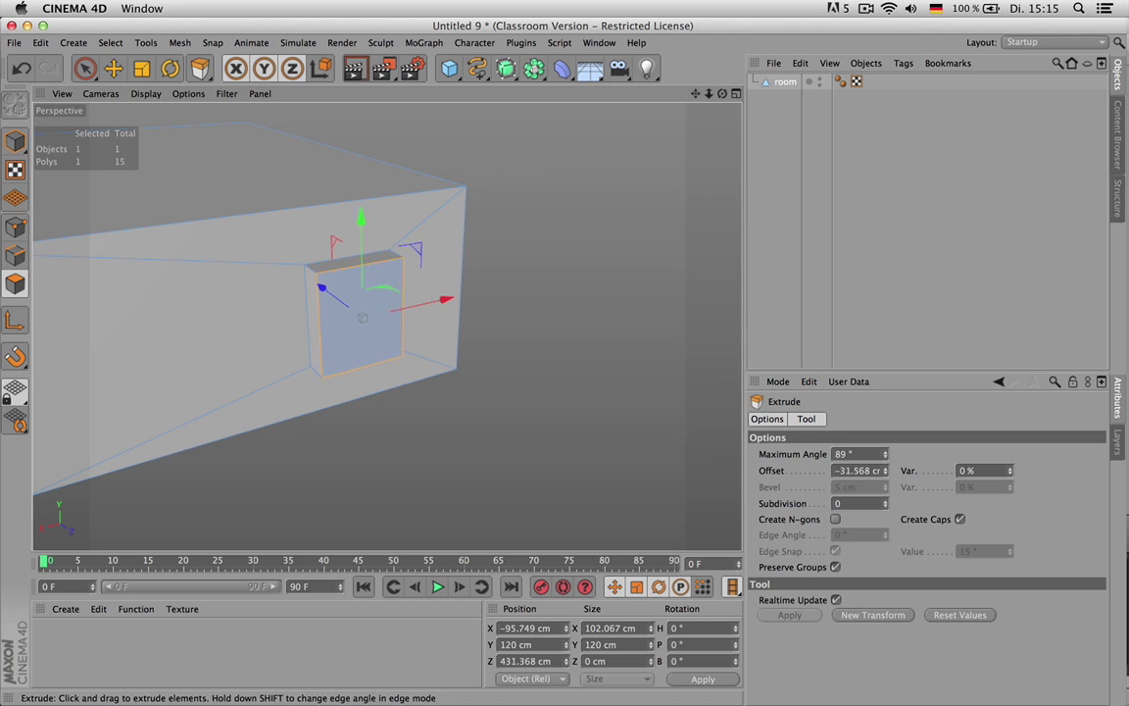
- Turn off Create Caps and edge-cut the ring of edges around the window depth
left_click(960, 519)
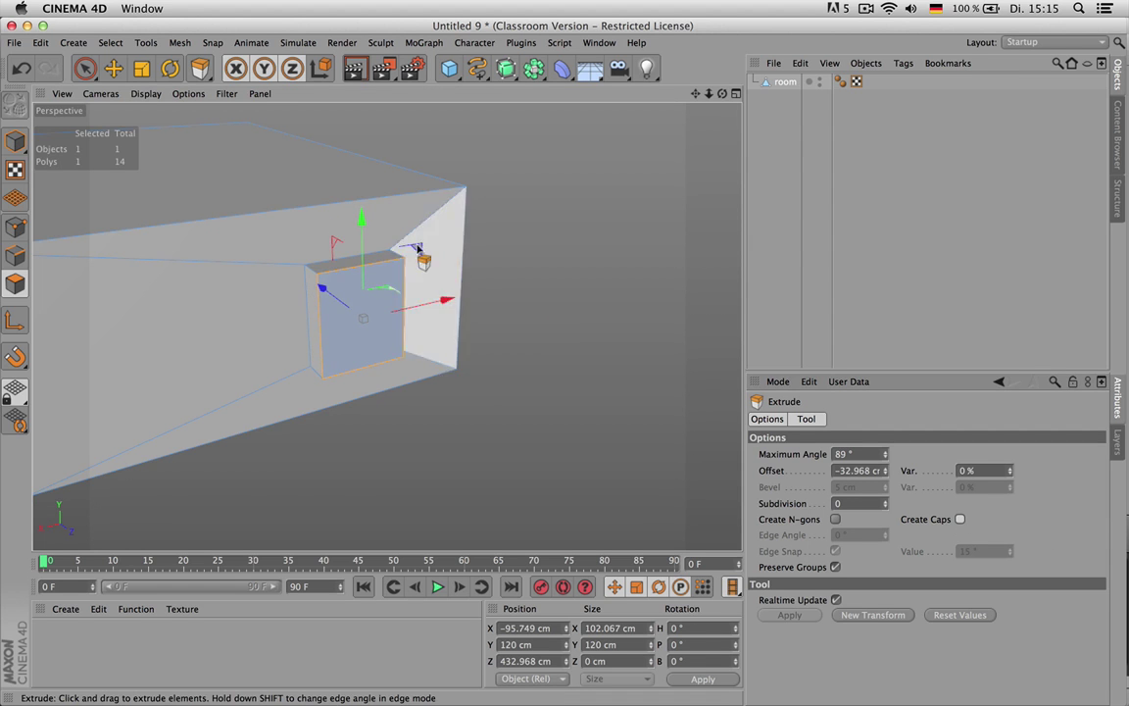
scroll(396, 284, "up", 3)
scroll(392, 284, "up", 6)
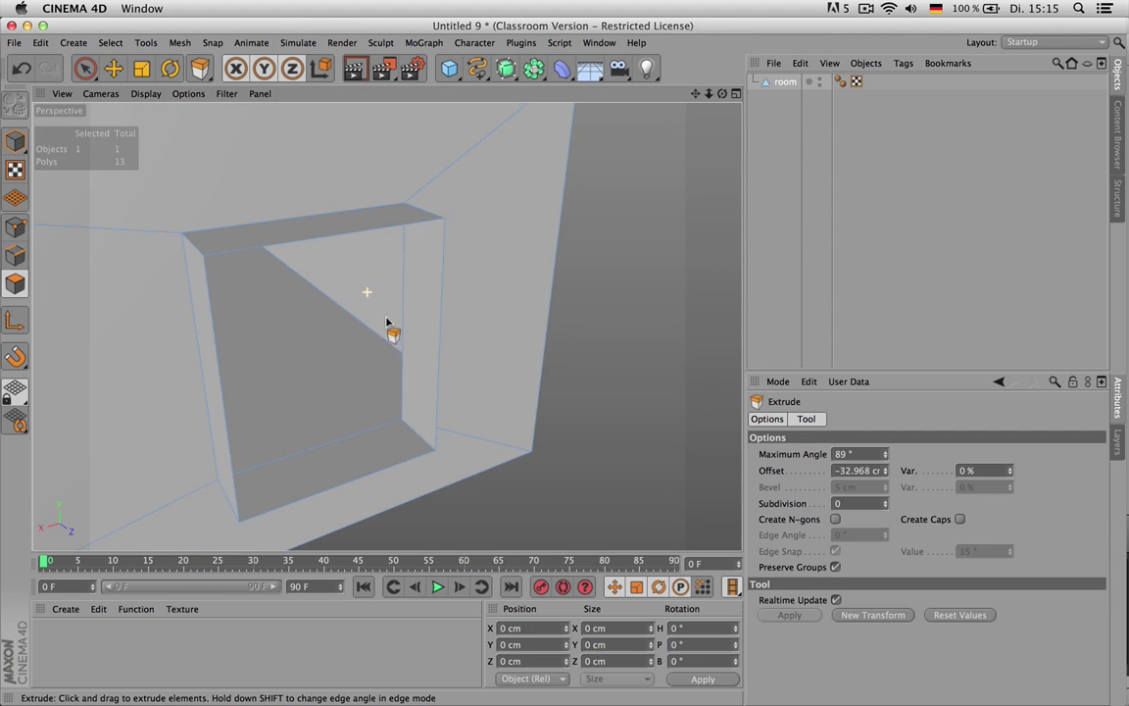
key("Return")
key("u")
key("b")
left_click(420, 440)
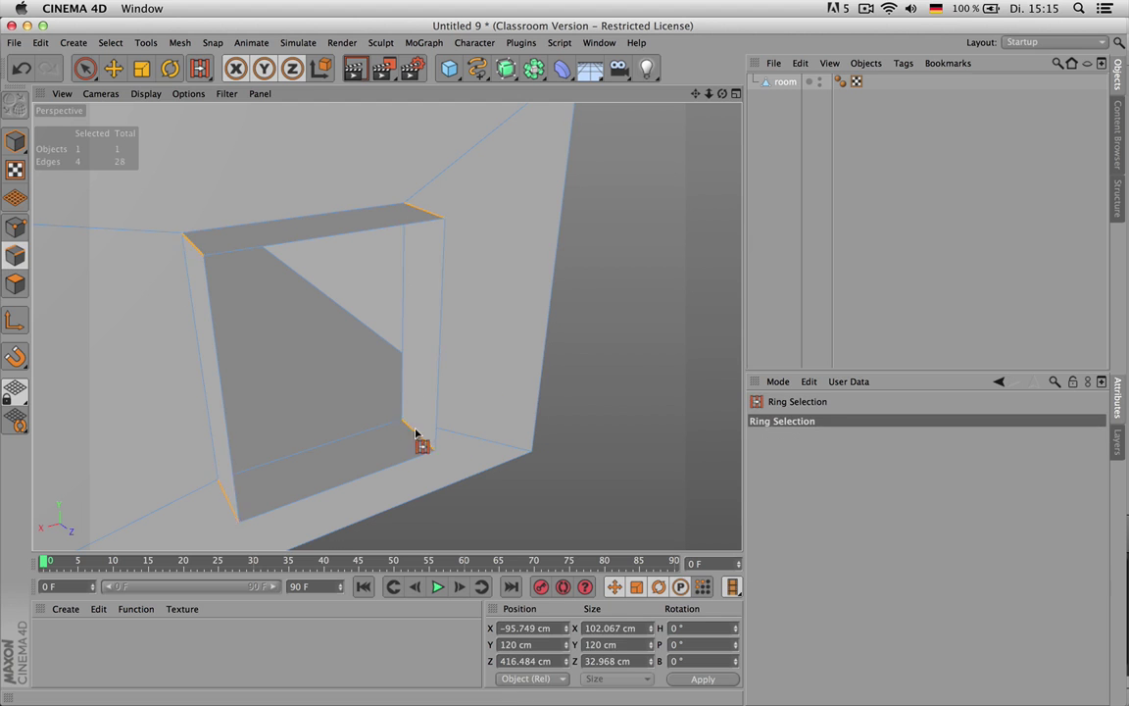
key("k")
key("l")
left_click(506, 343)
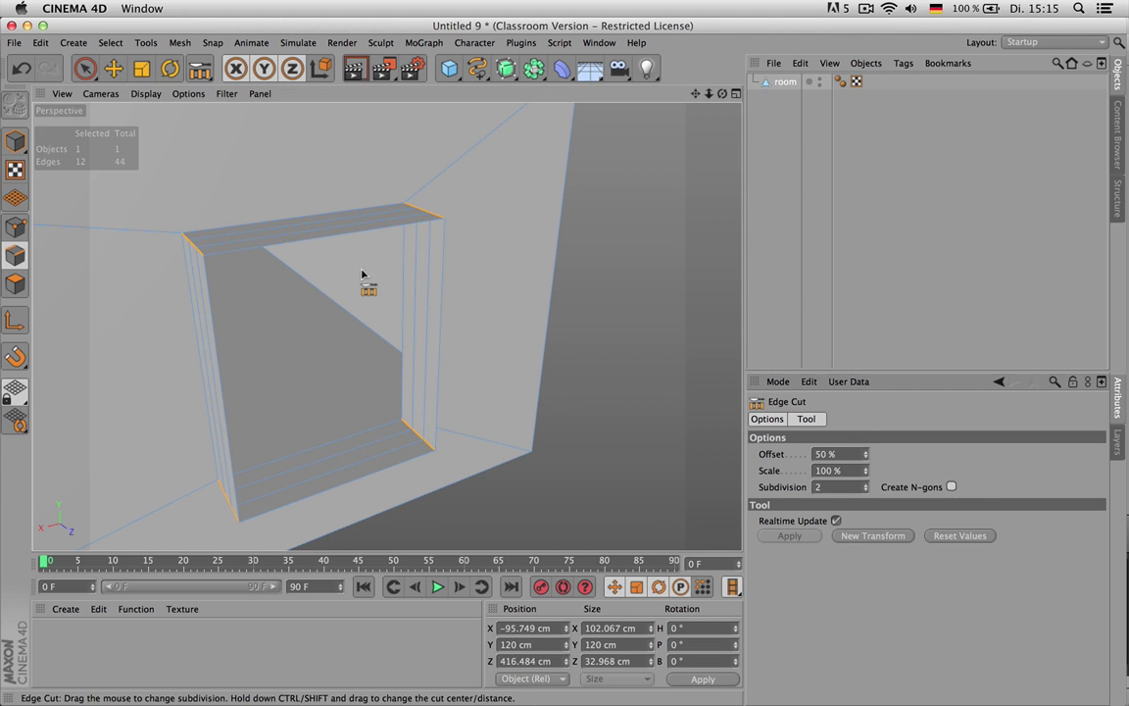
- Extrude the window's face loop 7.463 cm with a 90° maximum angle to form the frame
key("u")
key("l")
left_click(411, 433)
key("d")
left_click_drag(530, 284, 607, 294)
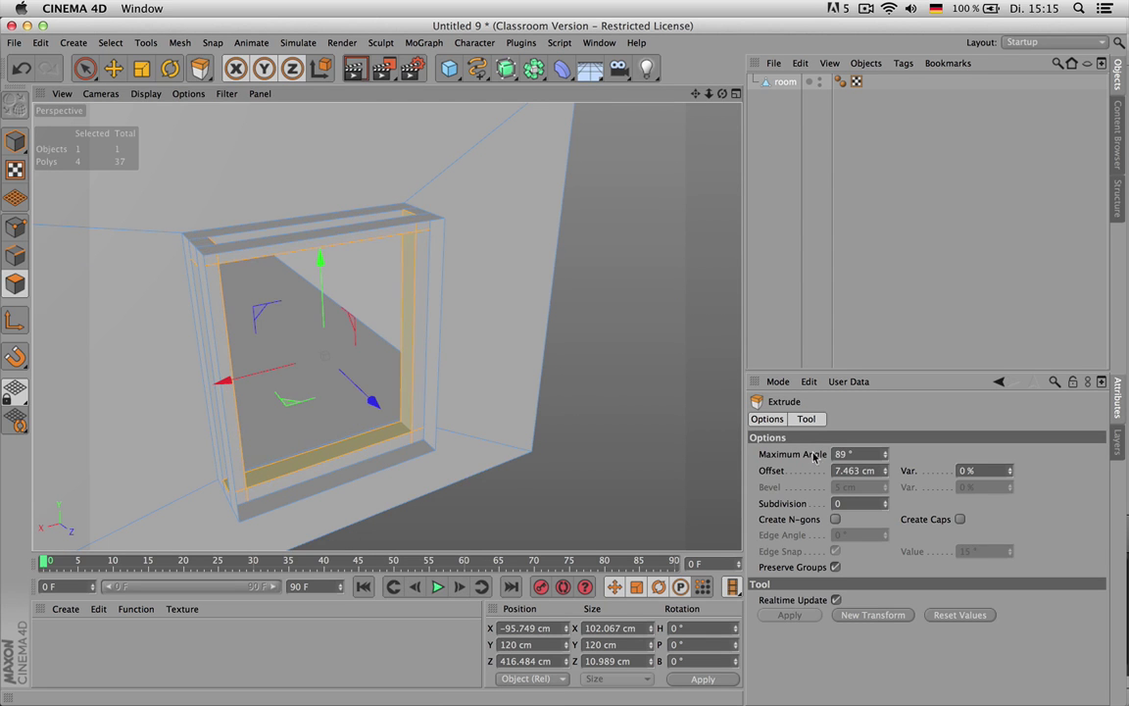
left_click(886, 452)
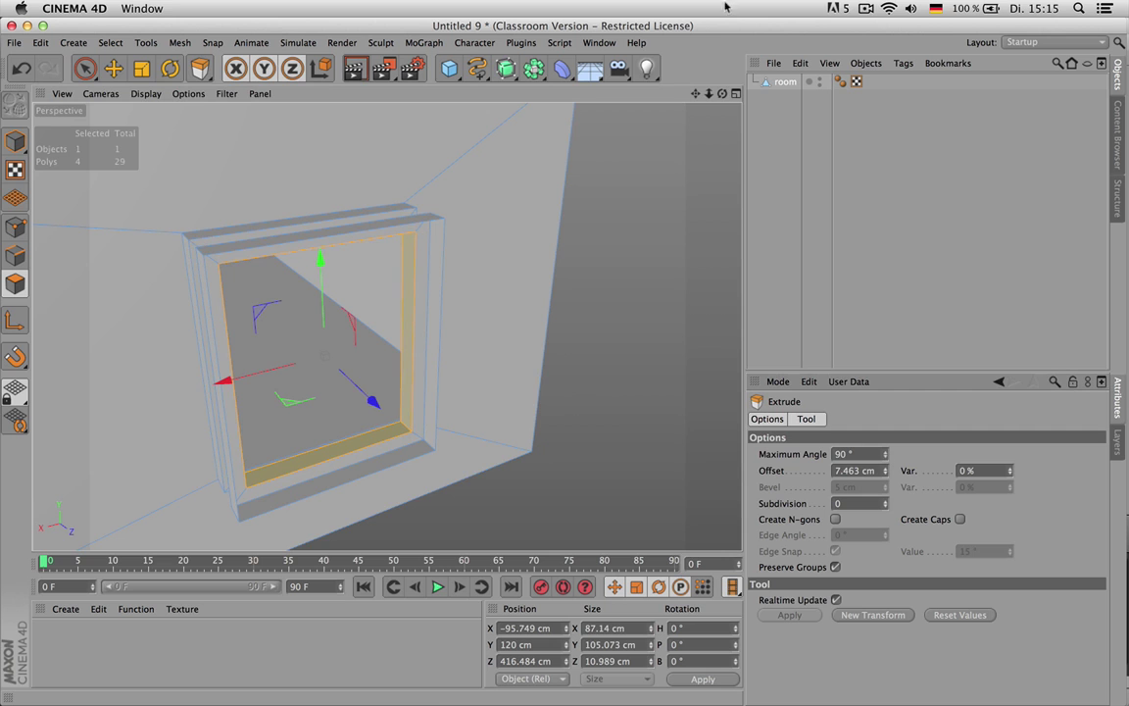
left_click_drag(722, 93, 433, 295)
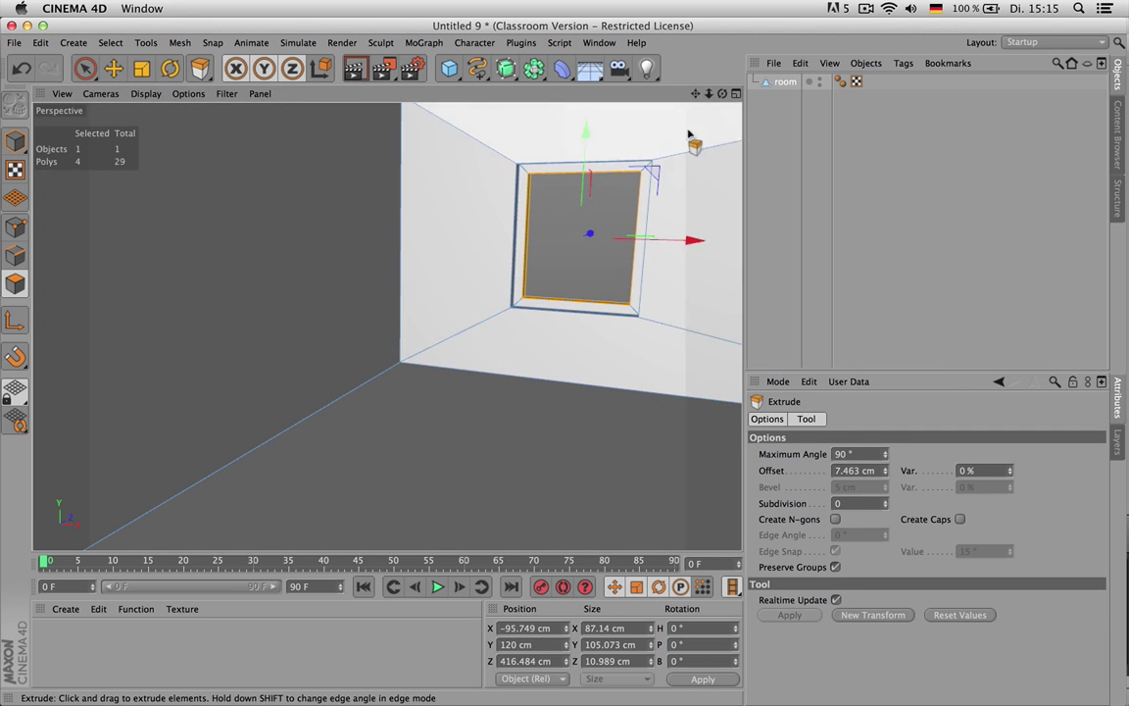
key("space")
key("Return")
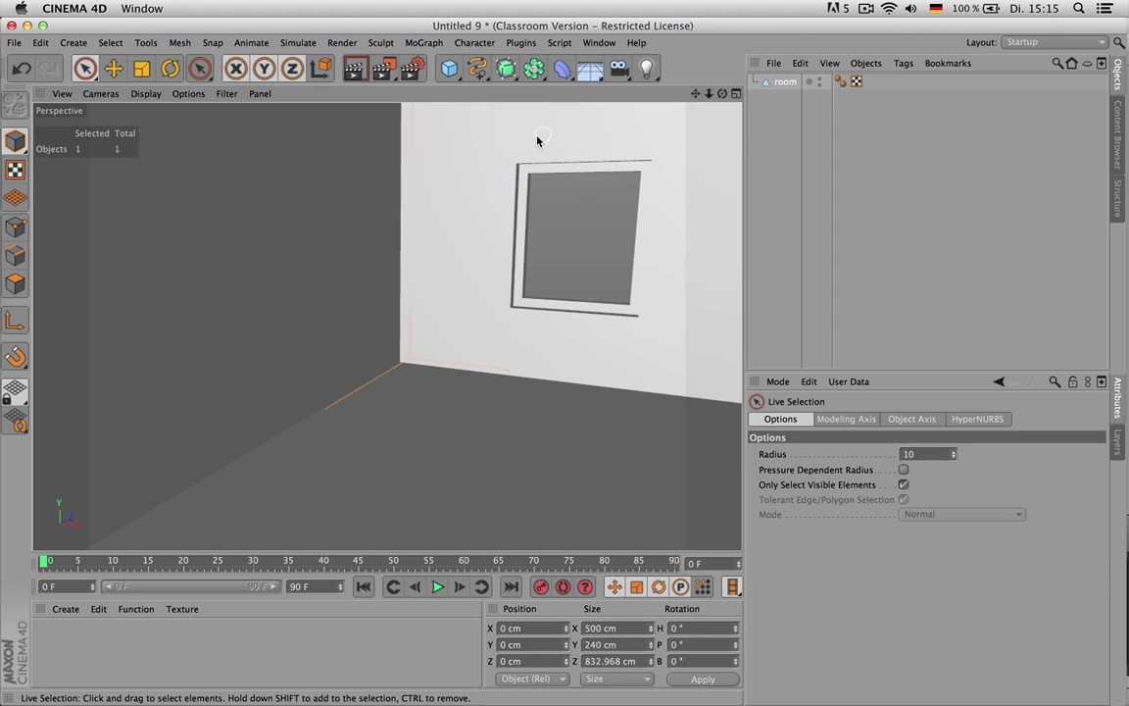
scroll(534, 139, "down", 3)
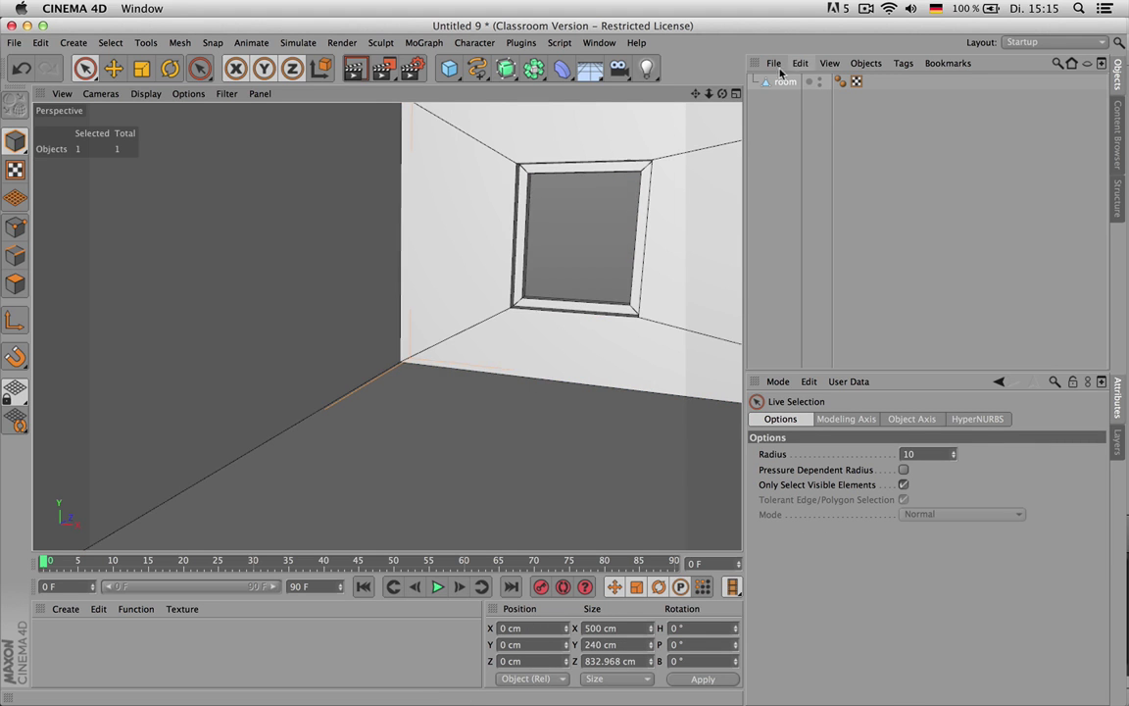
mouse_move(707, 94)
left_mouse_down()
mouse_move(386, 326)
mouse_move(608, 88)
left_mouse_up()
middle_click(662, 212)
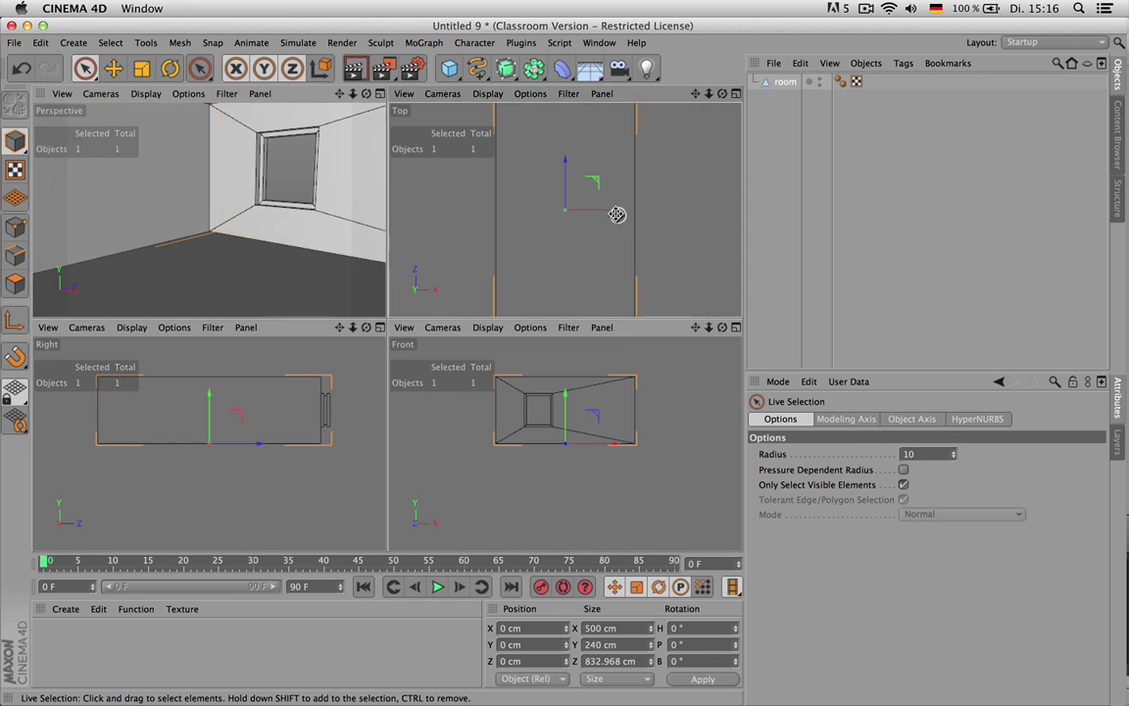
middle_click(618, 211)
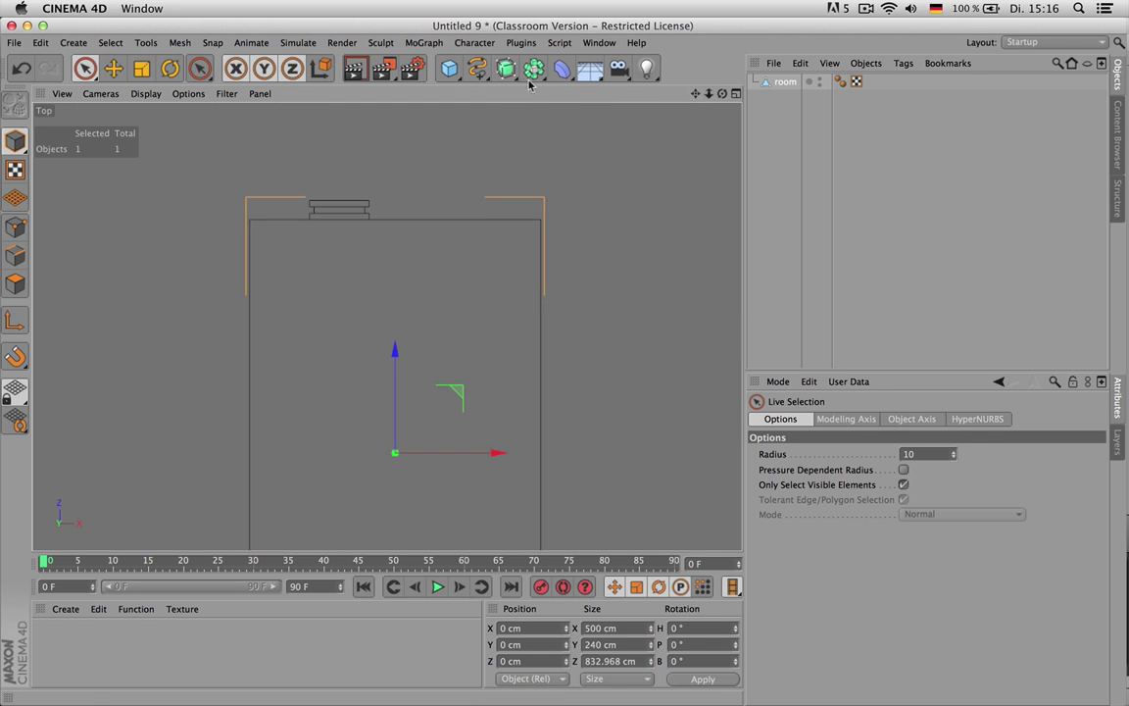
middle_click_drag(554, 232, 284, 199)
middle_click(575, 211)
middle_click(341, 186)
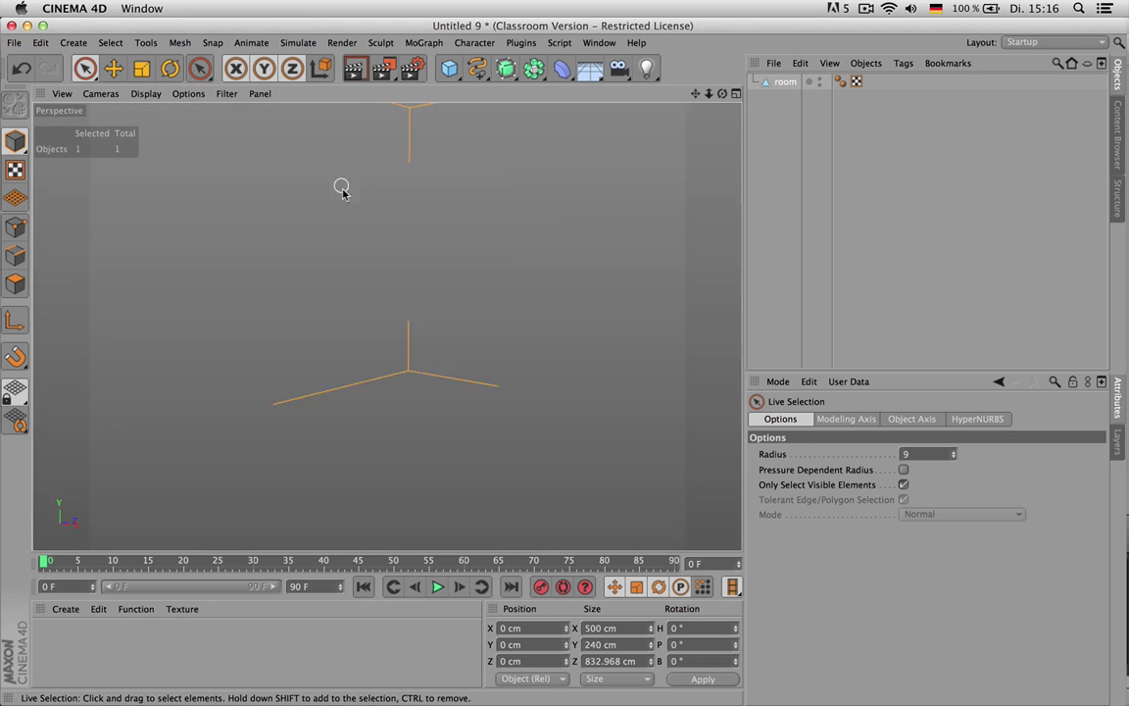
- Add a camera and, in Top view, turn it toward the window and move it into the room
left_click(628, 76)
left_click(652, 89)
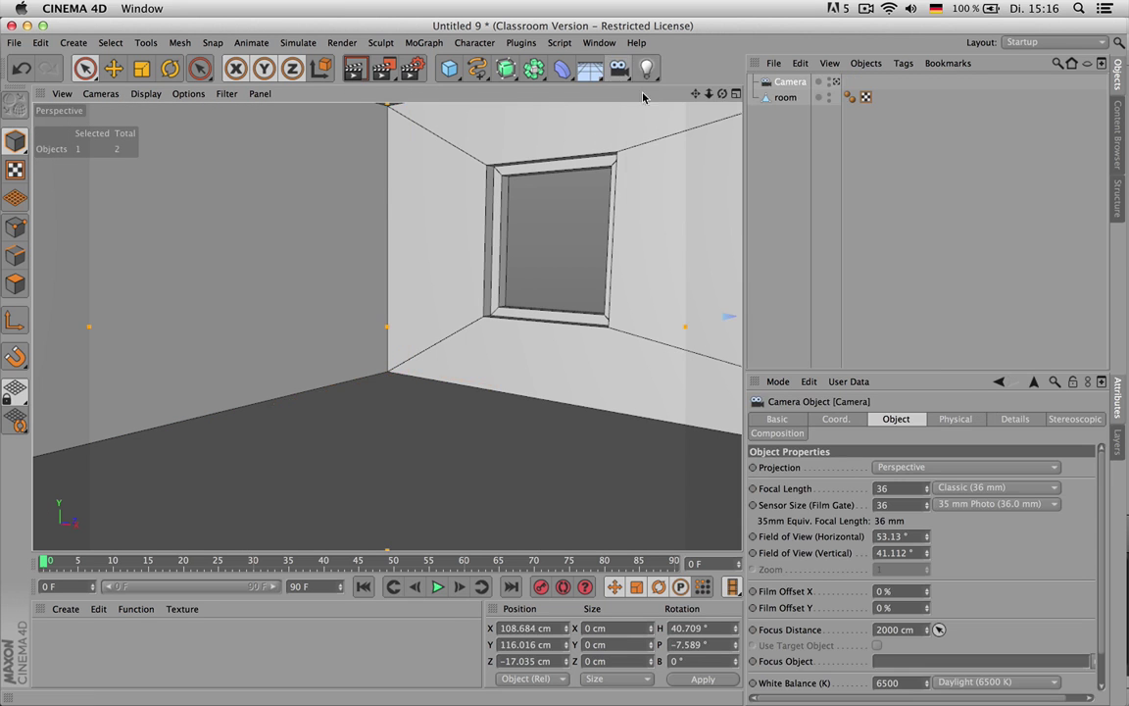
middle_click(619, 192)
middle_click(617, 188)
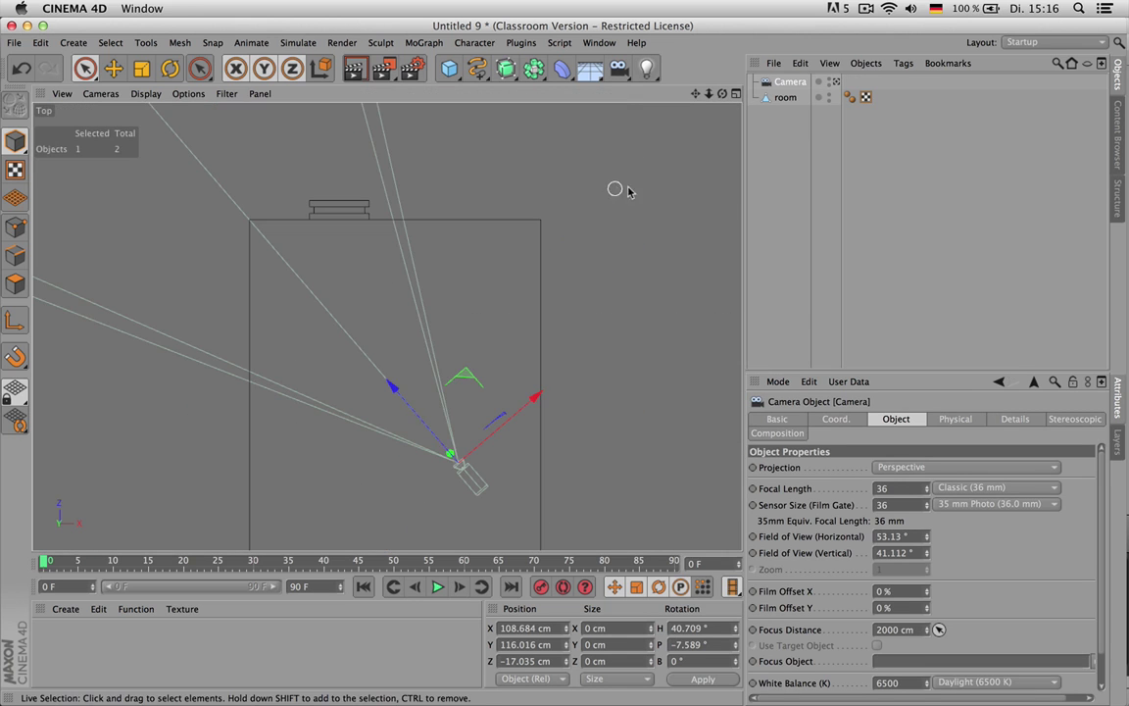
key("r")
left_click_drag(602, 315, 645, 242)
key("e")
left_click_drag(602, 308, 602, 237)
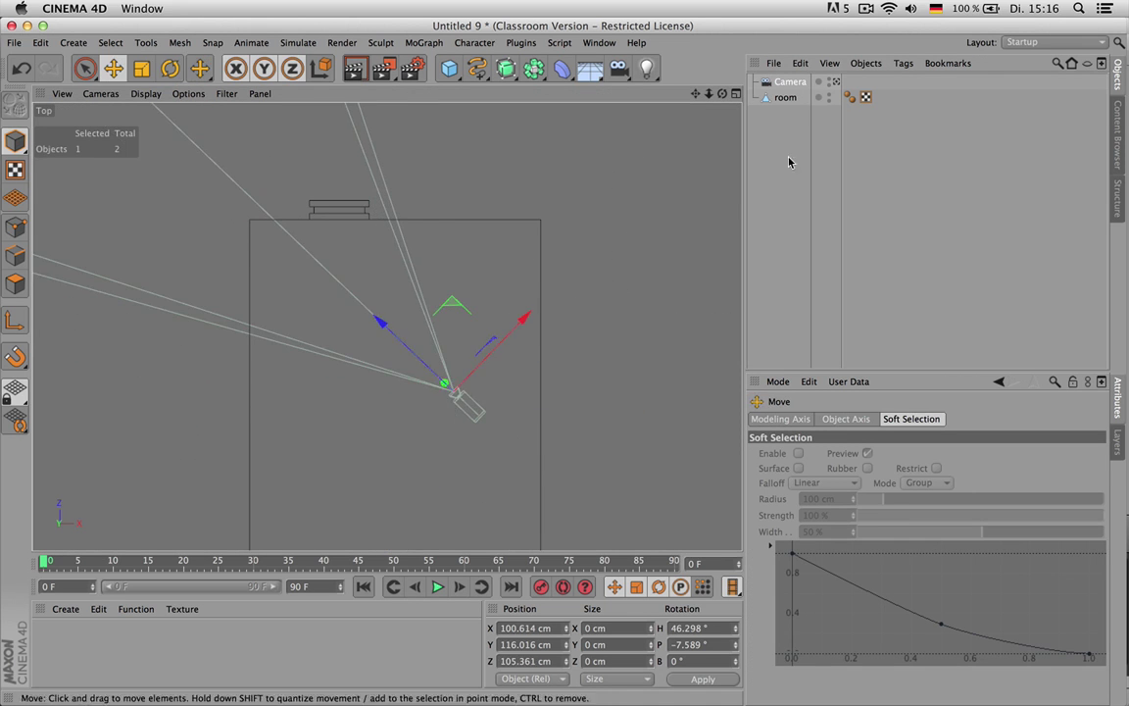
- Set the camera's pitch (R.P) to 0° in the Coord. tab
left_click(466, 400)
left_click(836, 418)
double_click(1003, 484)
type("0")
key("Return")
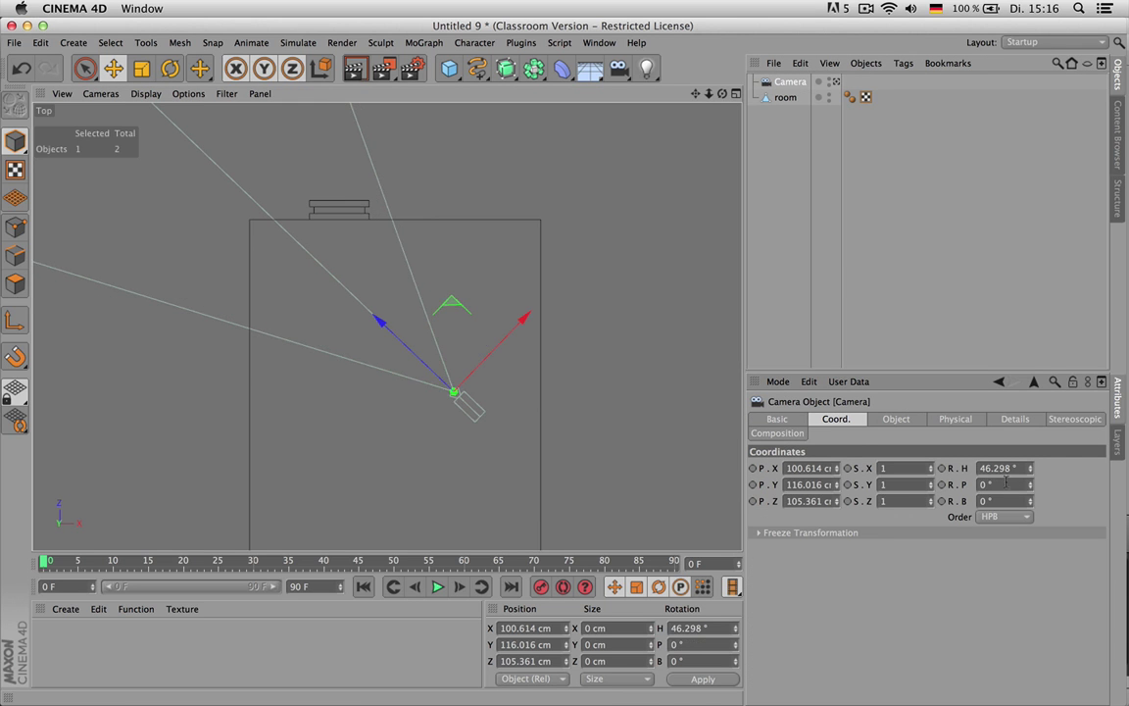
middle_click(512, 241)
middle_click(314, 226)
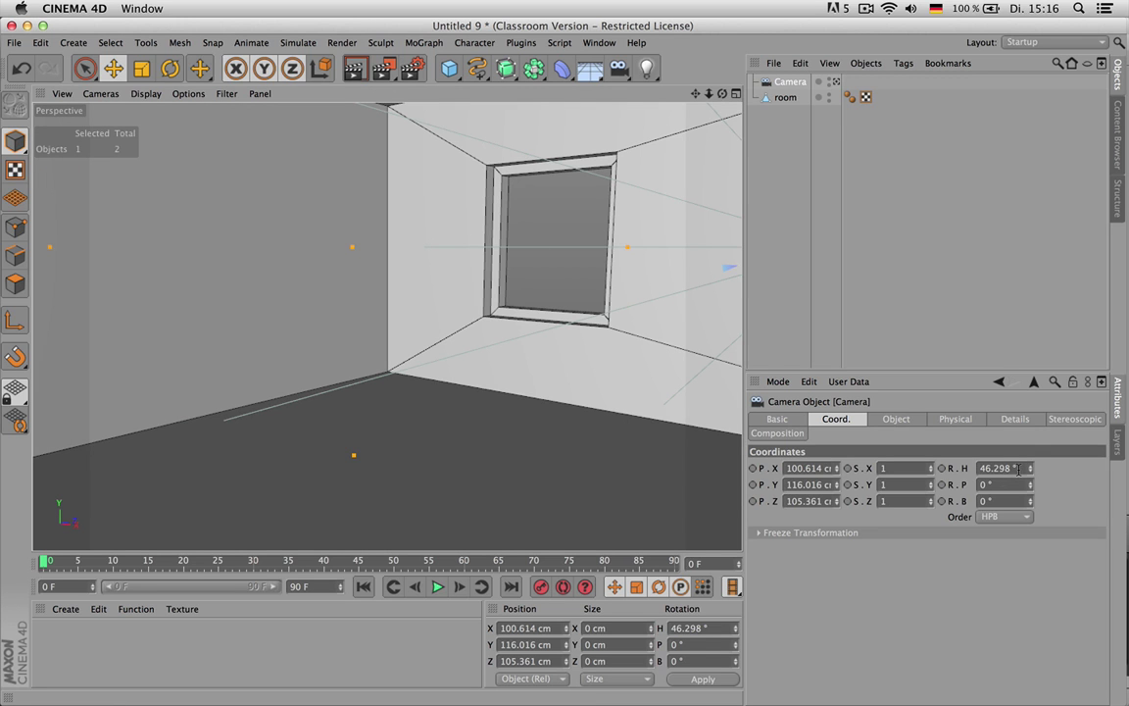
- Look through the camera, frame the window corner, and render a viewport preview
left_click(836, 83)
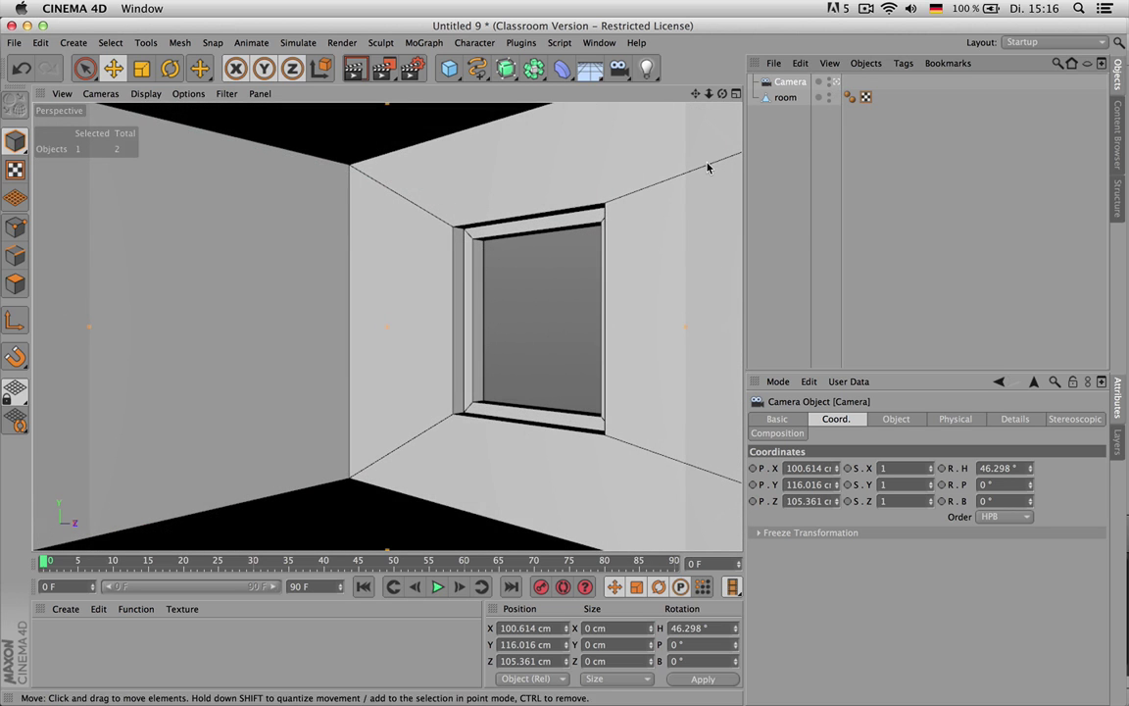
left_click_drag(695, 94, 572, 273)
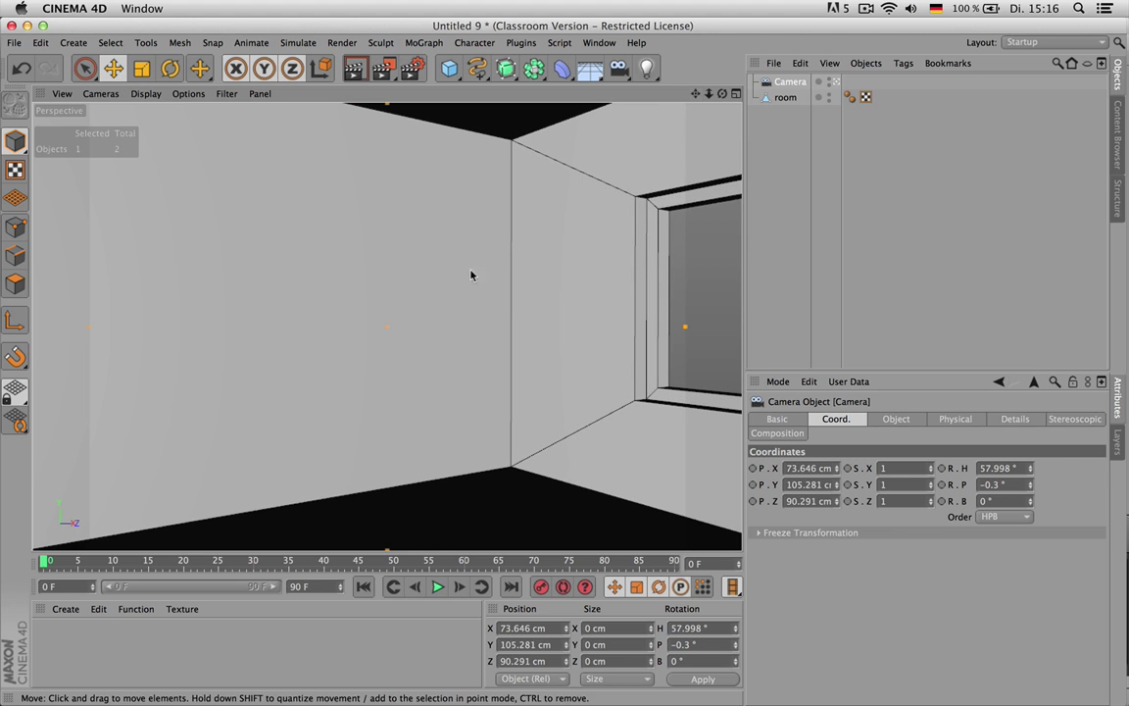
left_click_drag(628, 88, 621, 124)
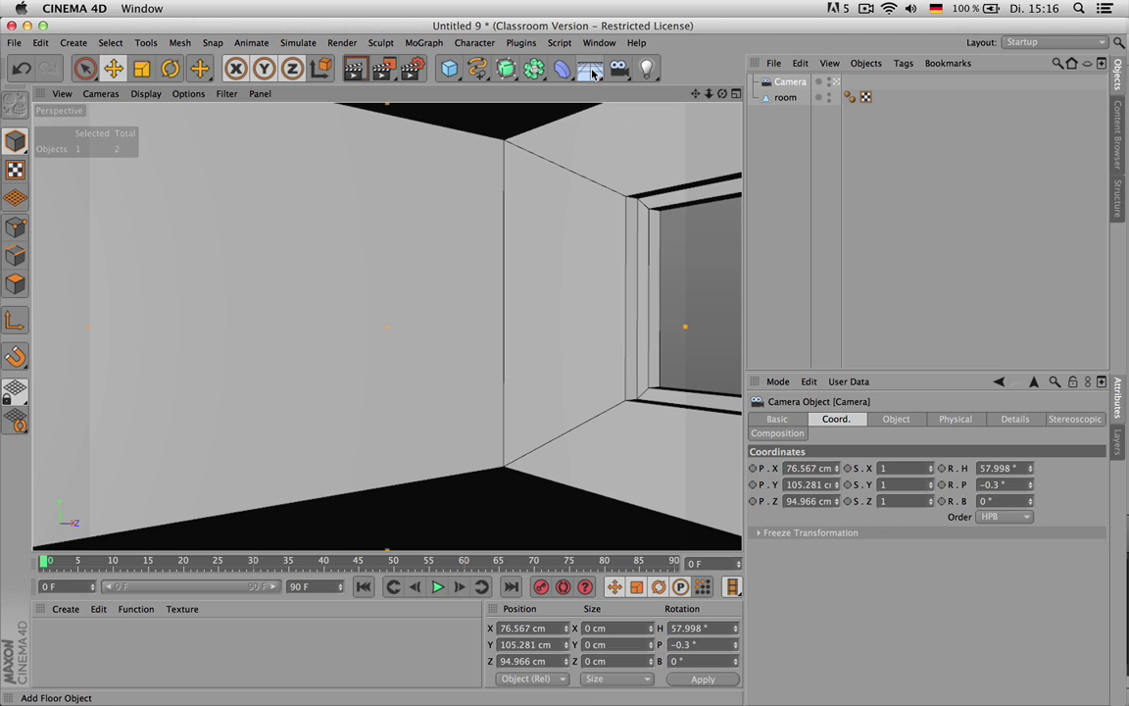
left_click_drag(593, 74, 772, 88)
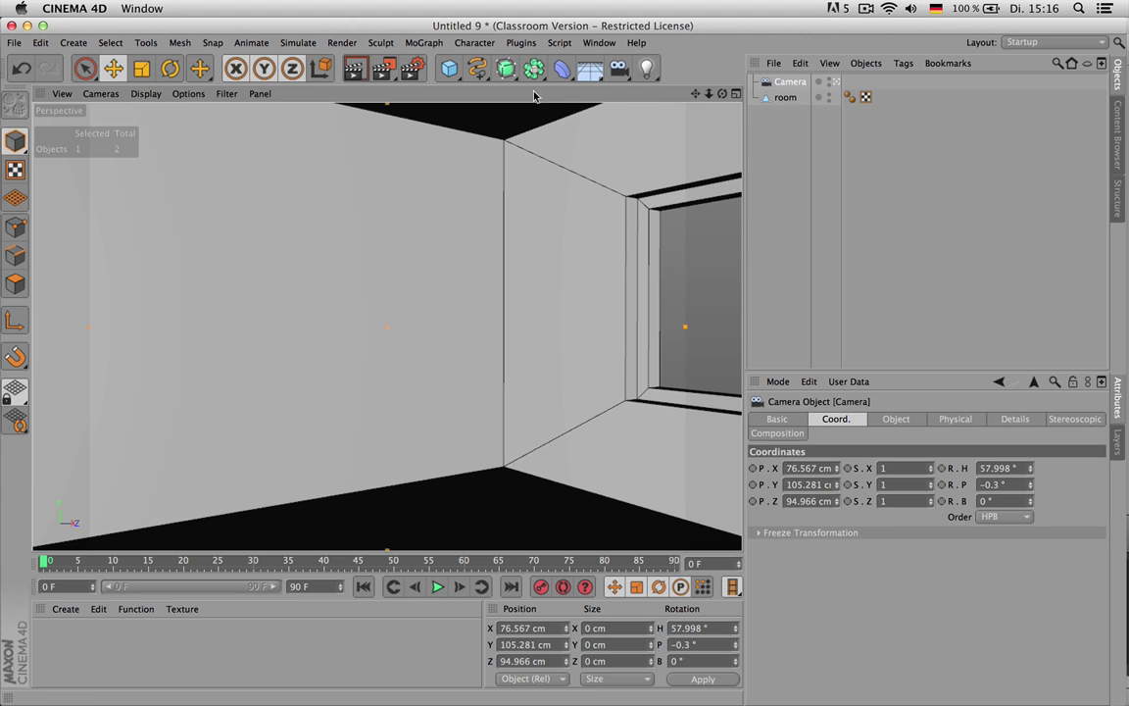
left_click(646, 68)
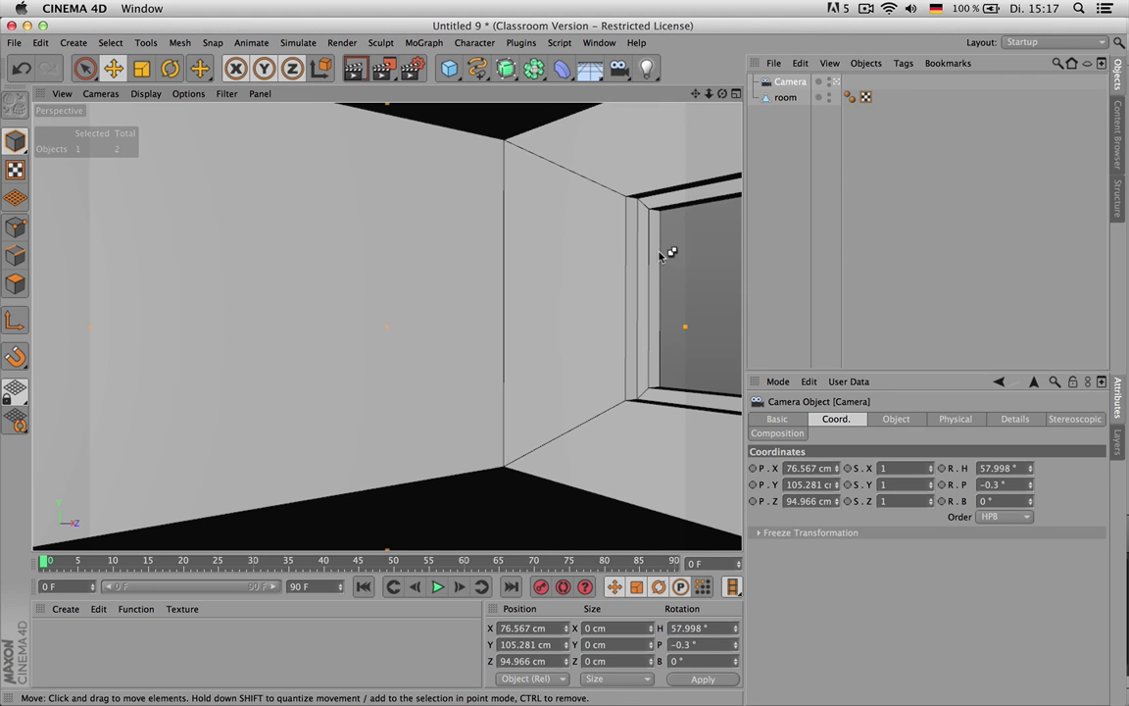
key("super+r")
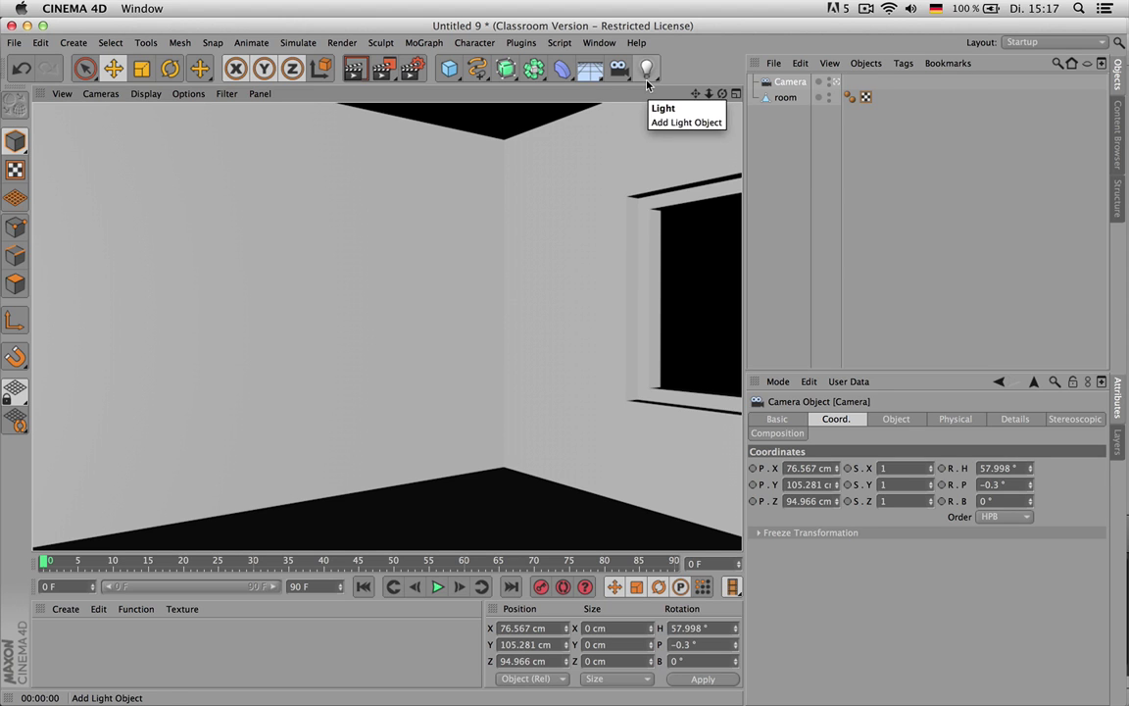
- Uncheck Default Light in Render Settings Options and re-render the now-dark room
left_click(419, 73)
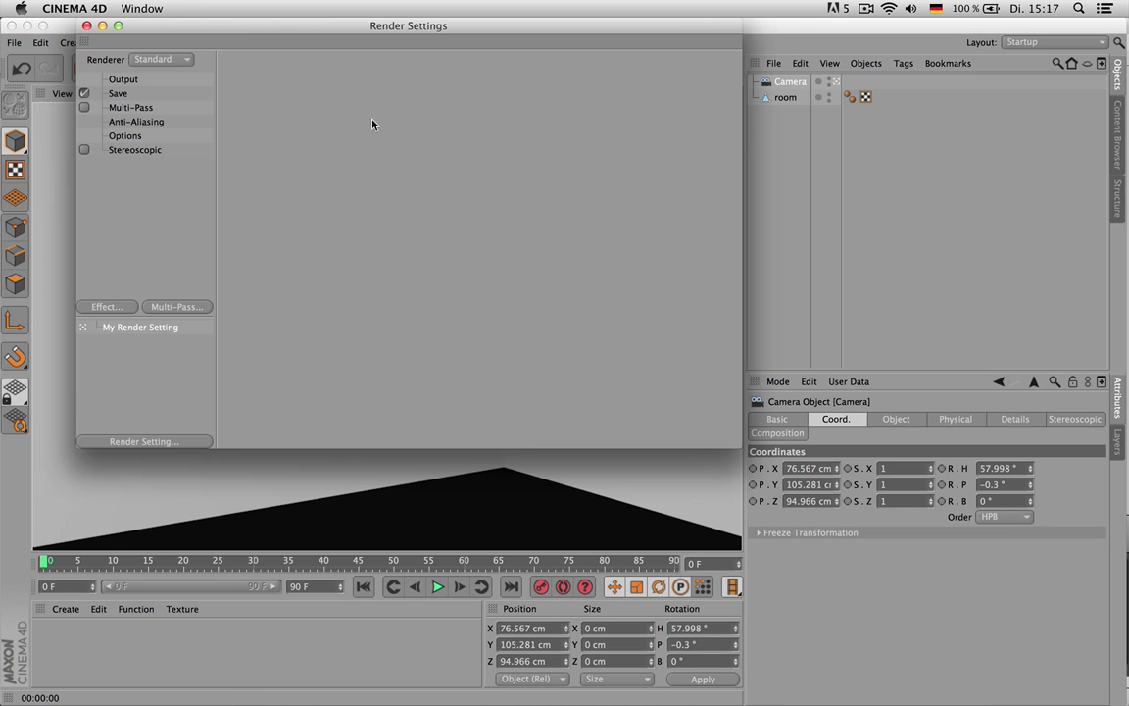
left_click(128, 136)
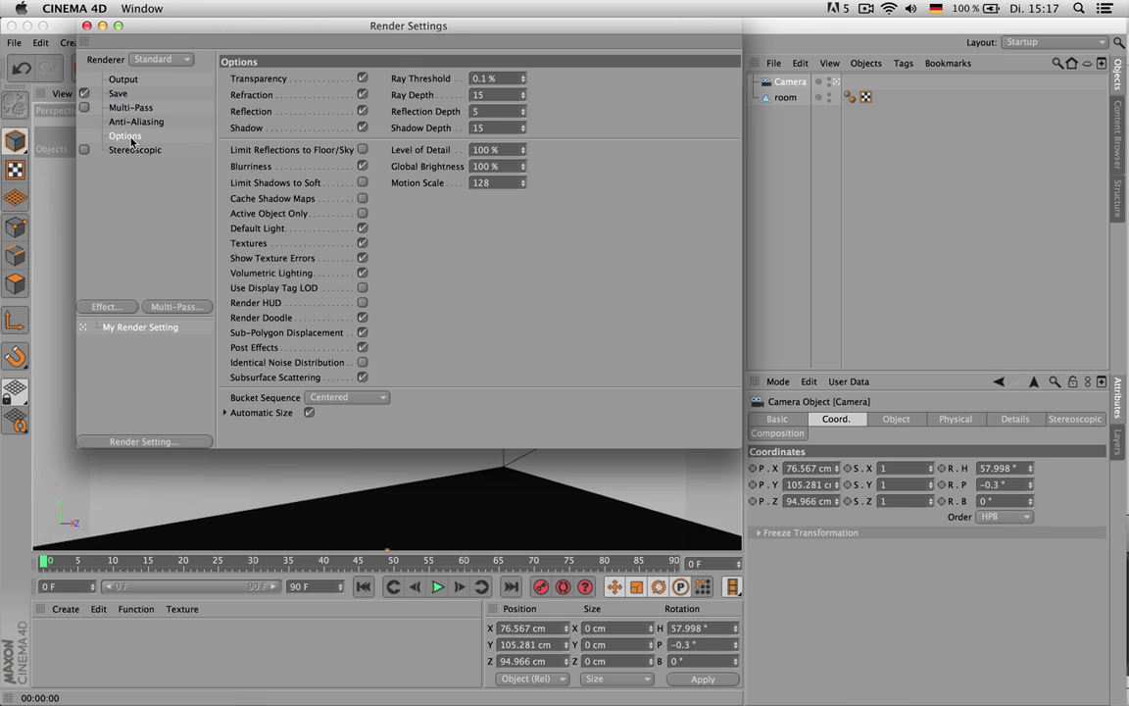
left_click(361, 227)
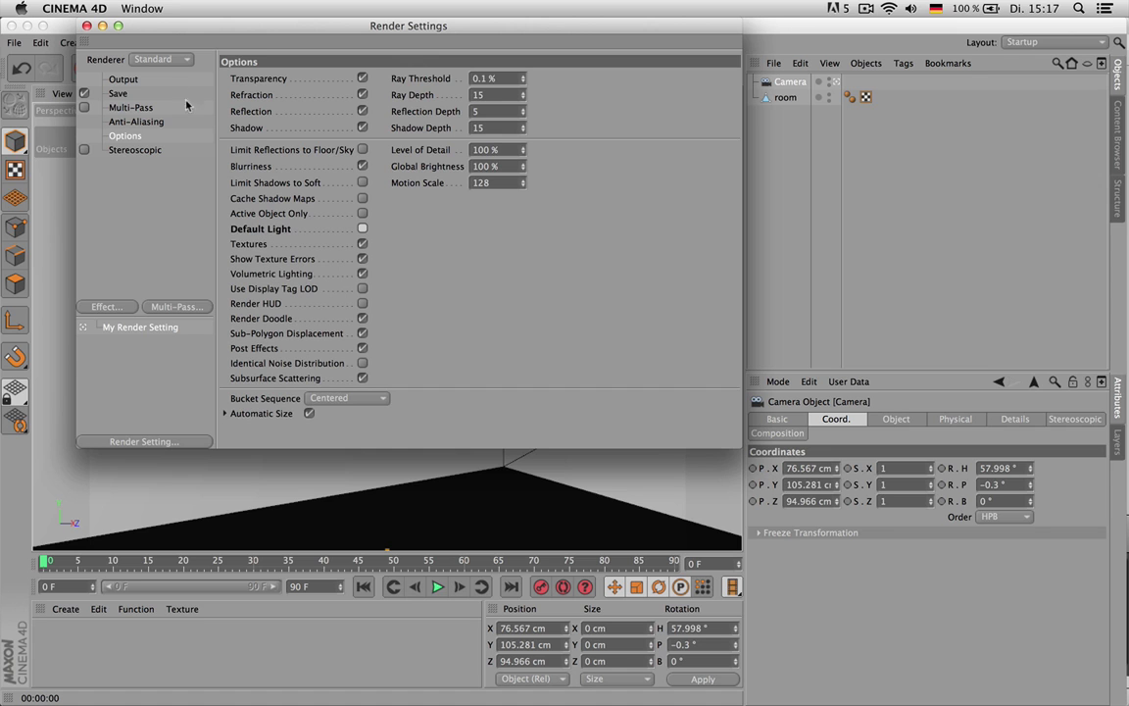
left_click(87, 25)
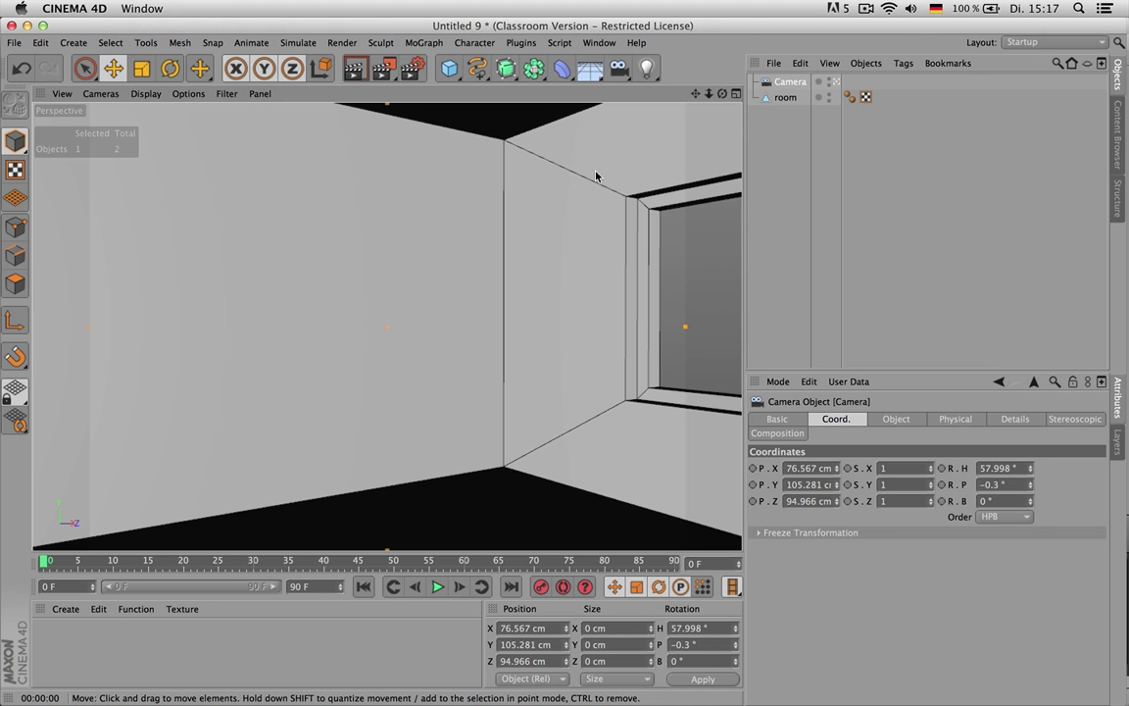
key("ctrl+r")
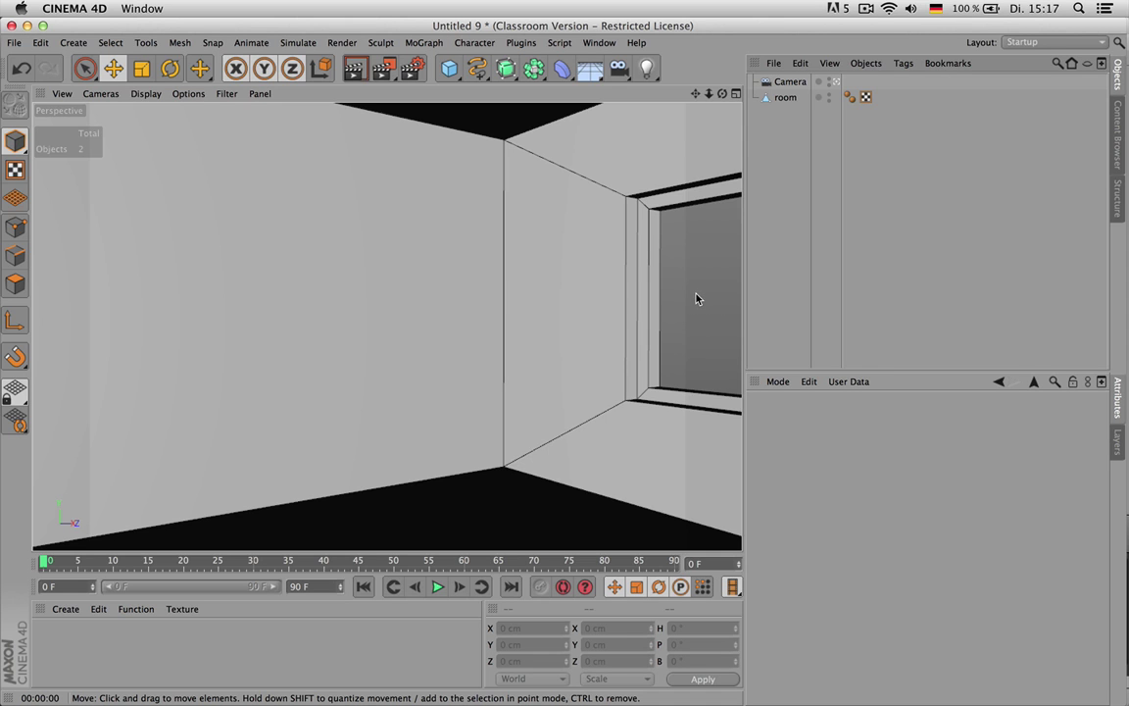
- Add a Sky object with Use Color set to On, then select the room object
left_click(588, 73)
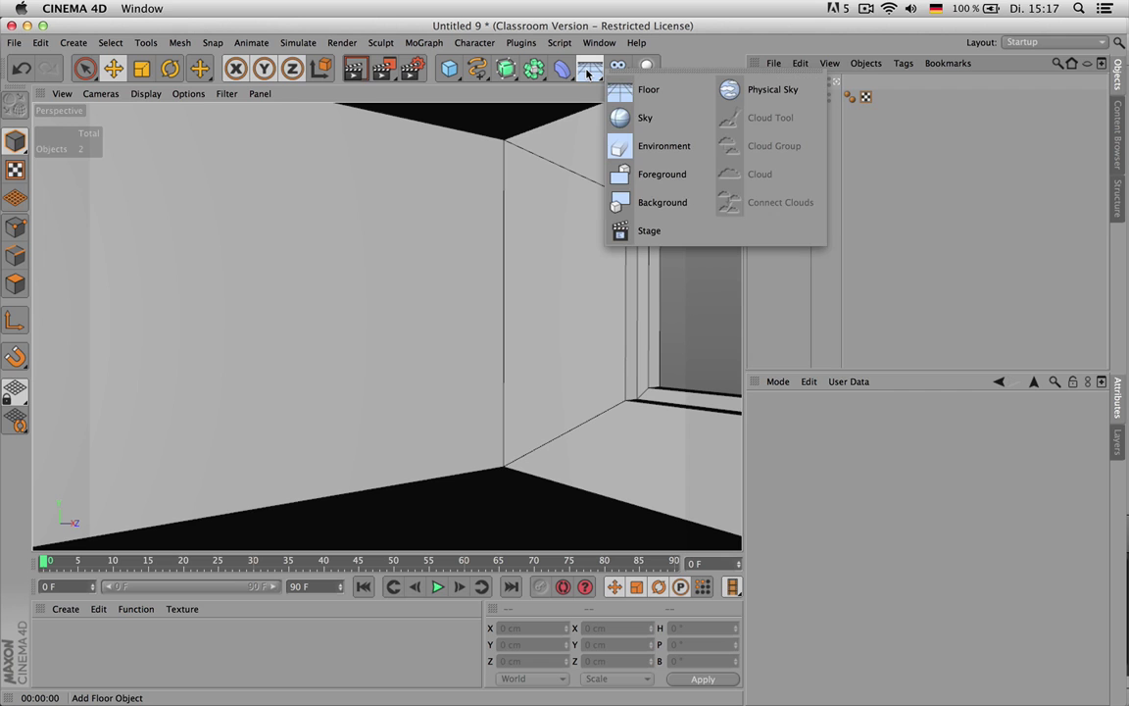
left_click(642, 117)
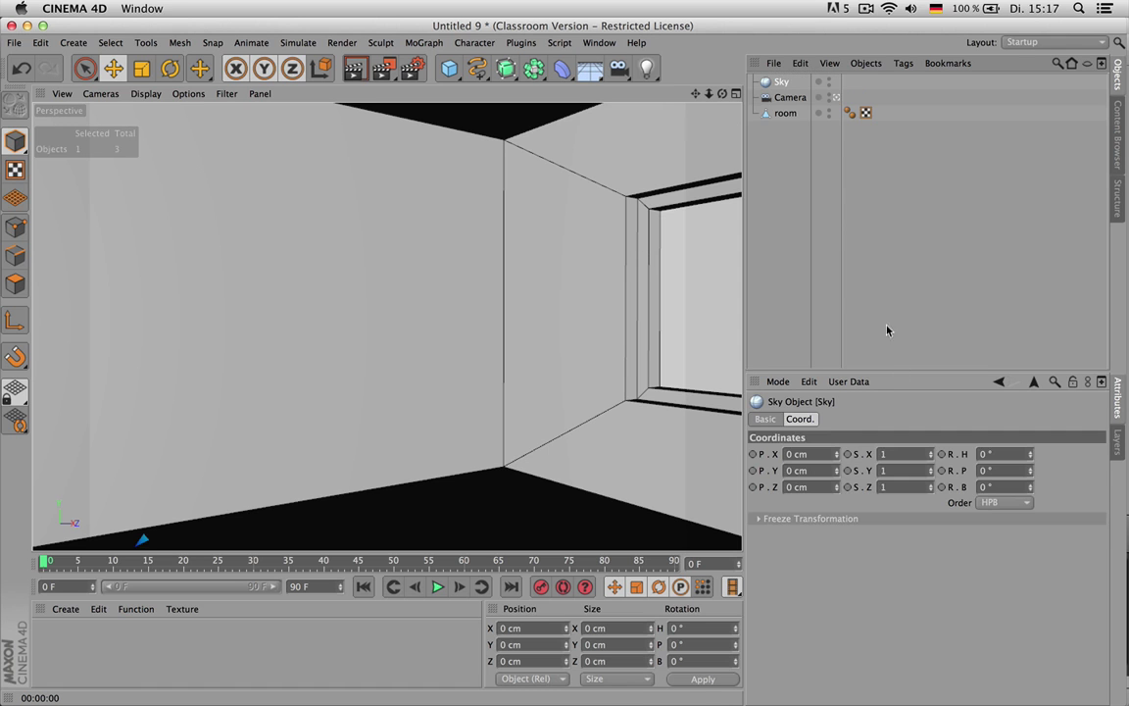
left_click(765, 418)
left_click(882, 516)
left_click(877, 559)
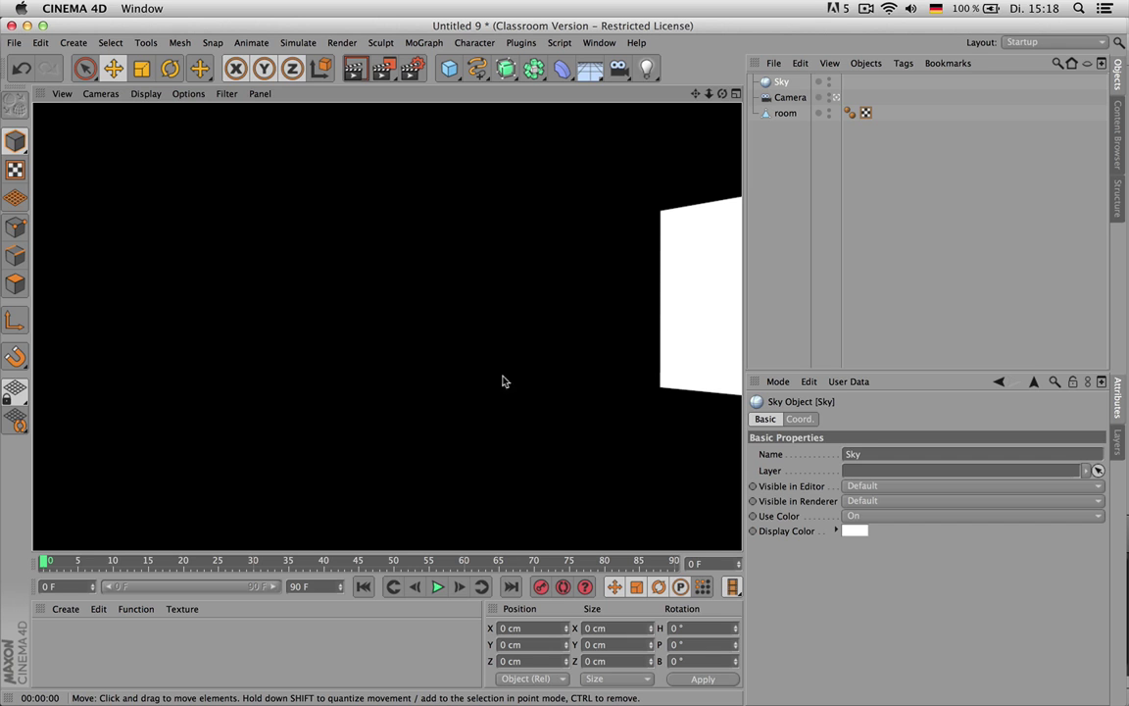
left_click(754, 193)
left_click(785, 112)
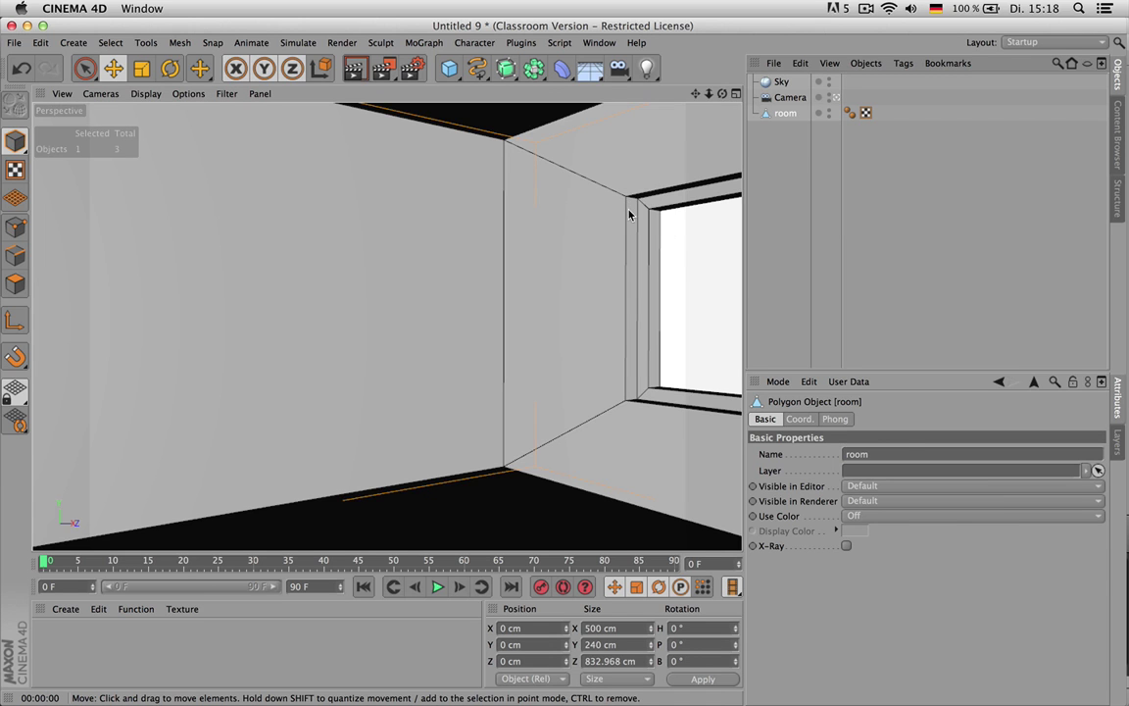
key("Return")
key("9")
left_click(688, 193)
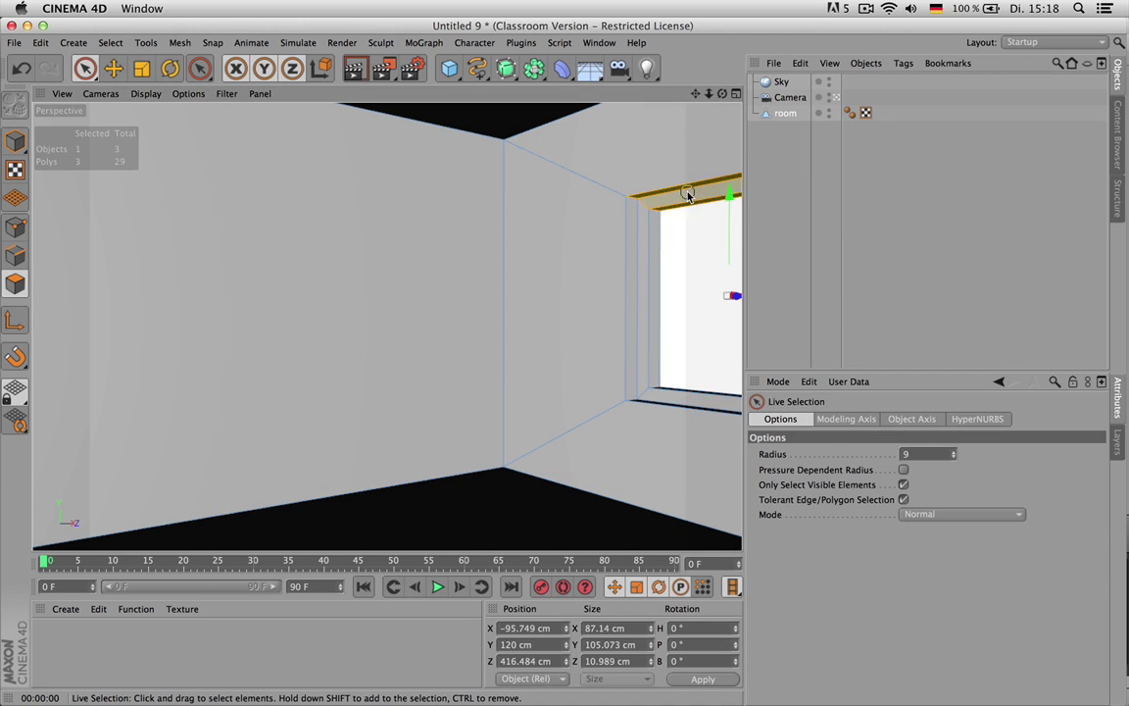
left_click_drag(723, 137, 725, 94)
key("super+z")
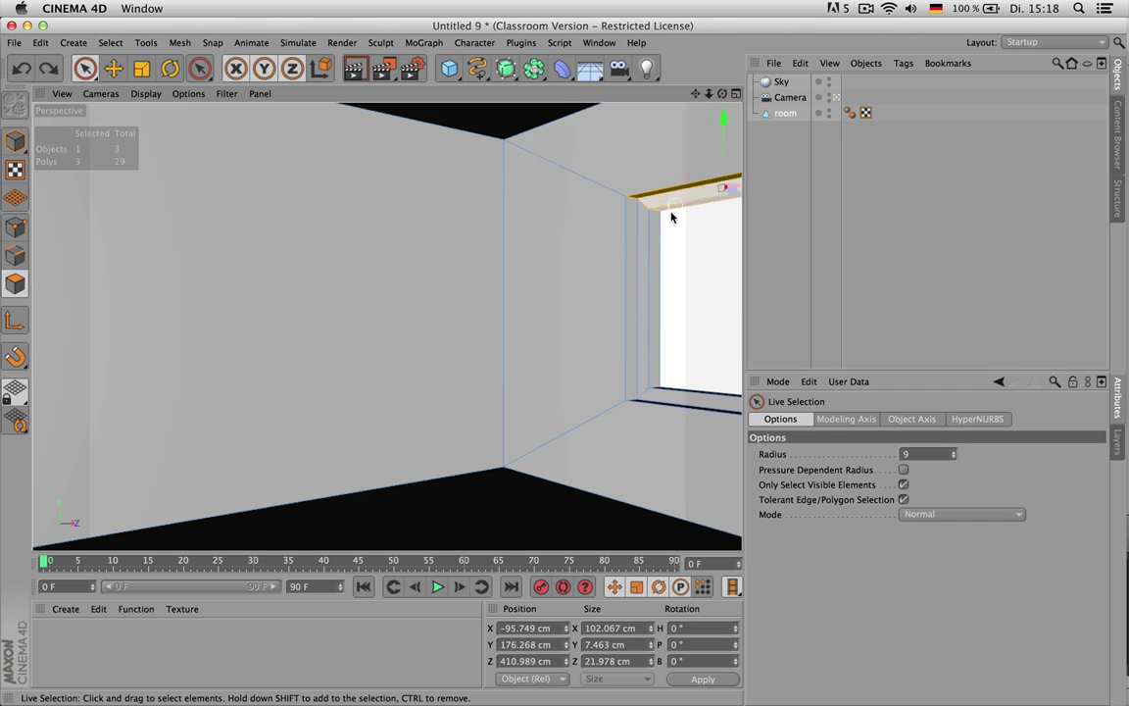
middle_click(434, 224)
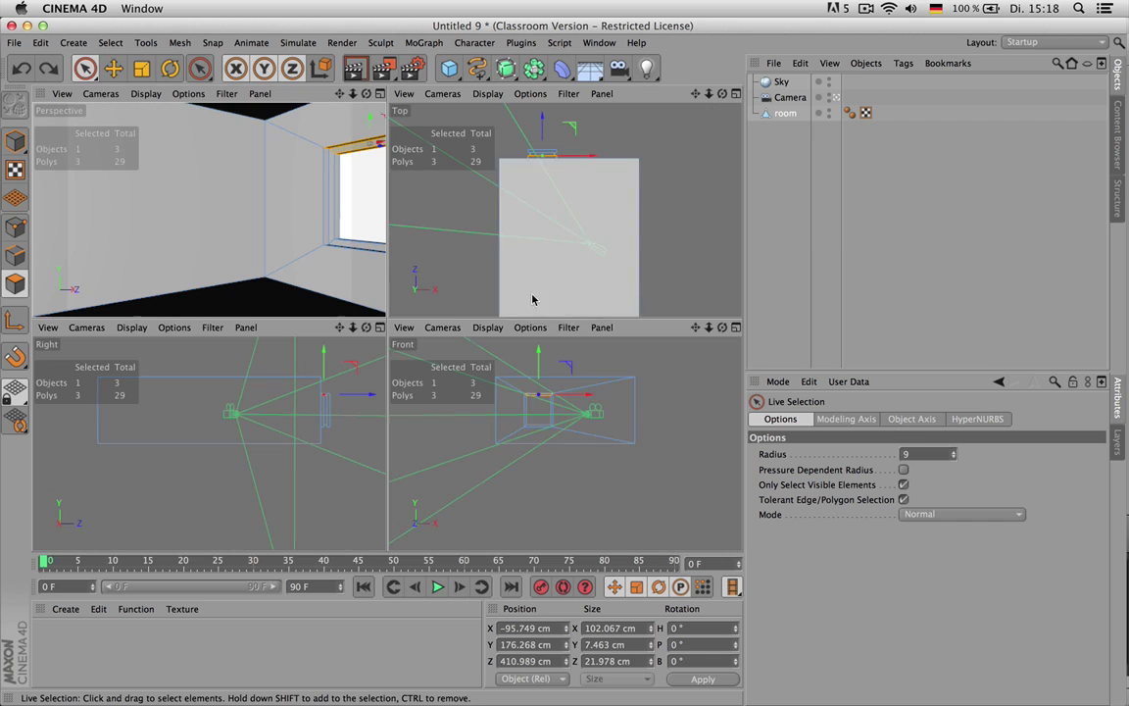
key("Return")
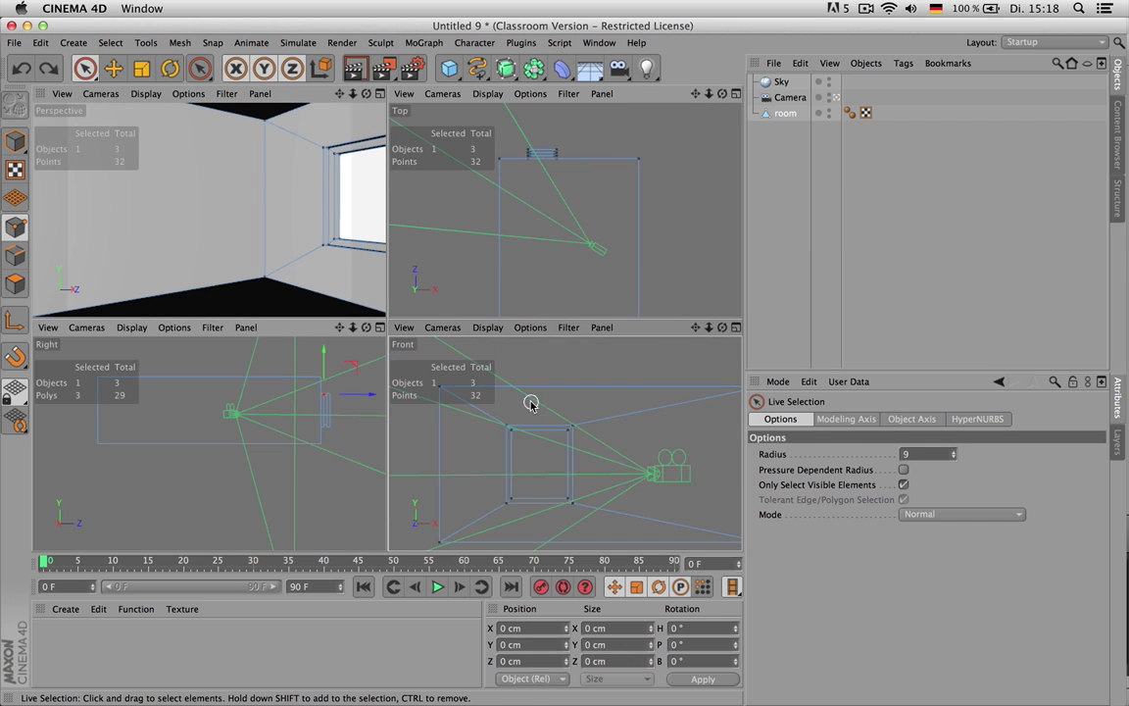
key("0")
left_click_drag(491, 412, 611, 446)
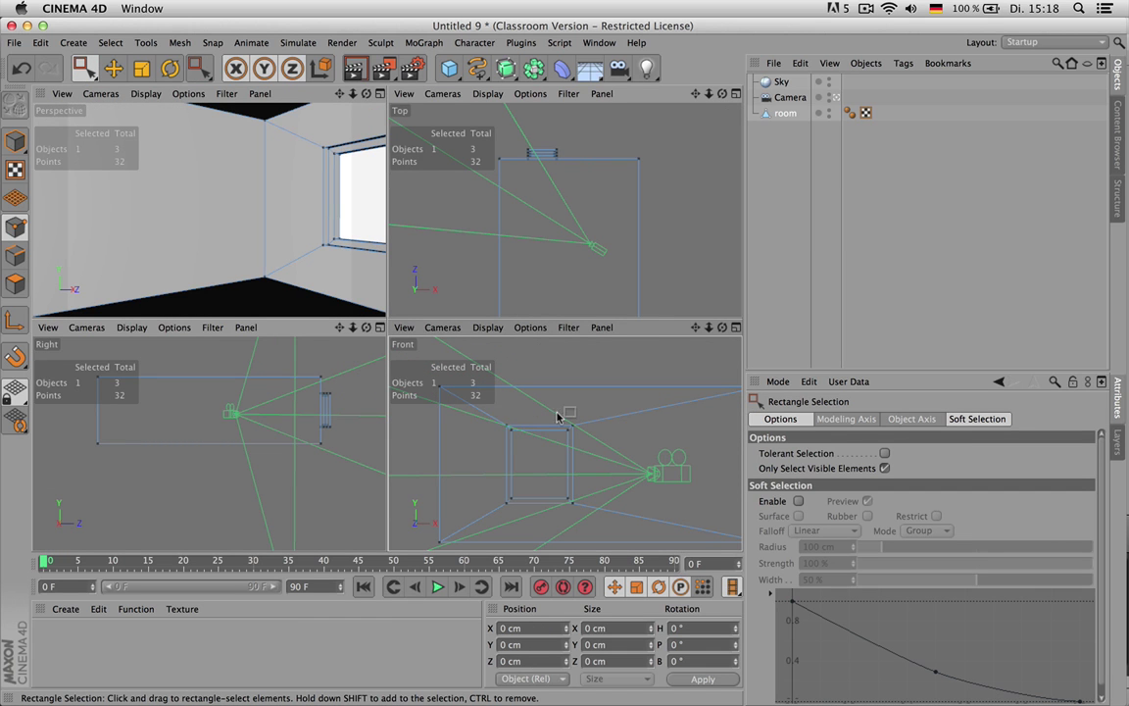
scroll(328, 392, "up", 3)
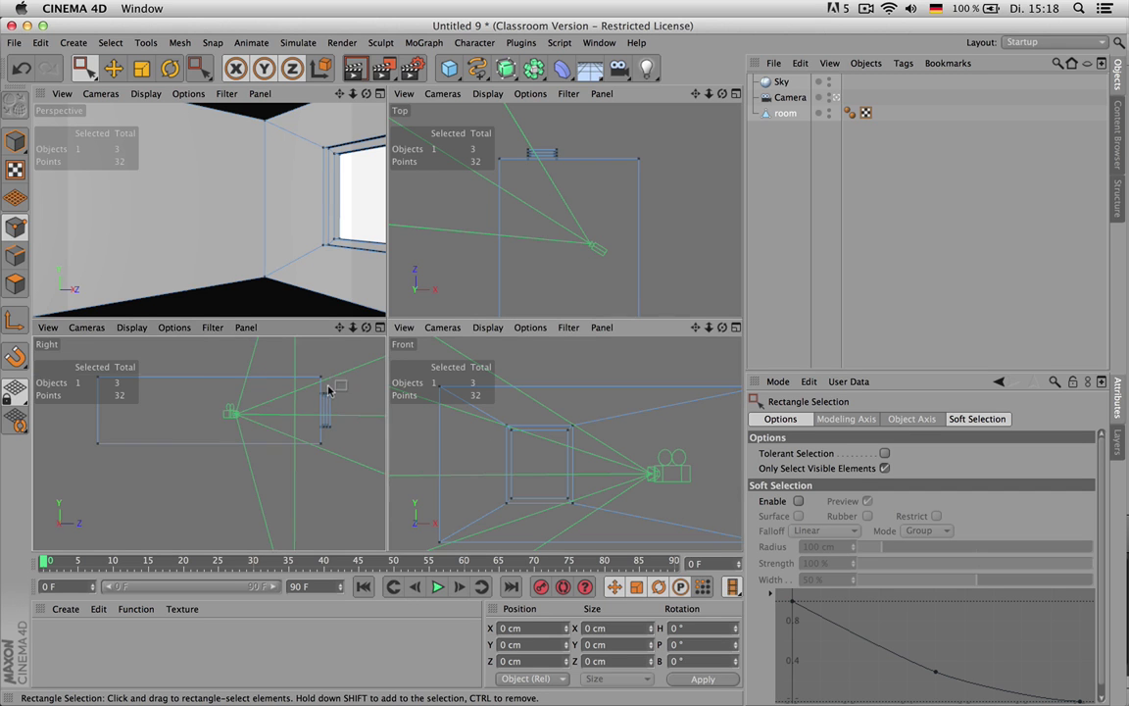
left_click_drag(252, 403, 344, 453)
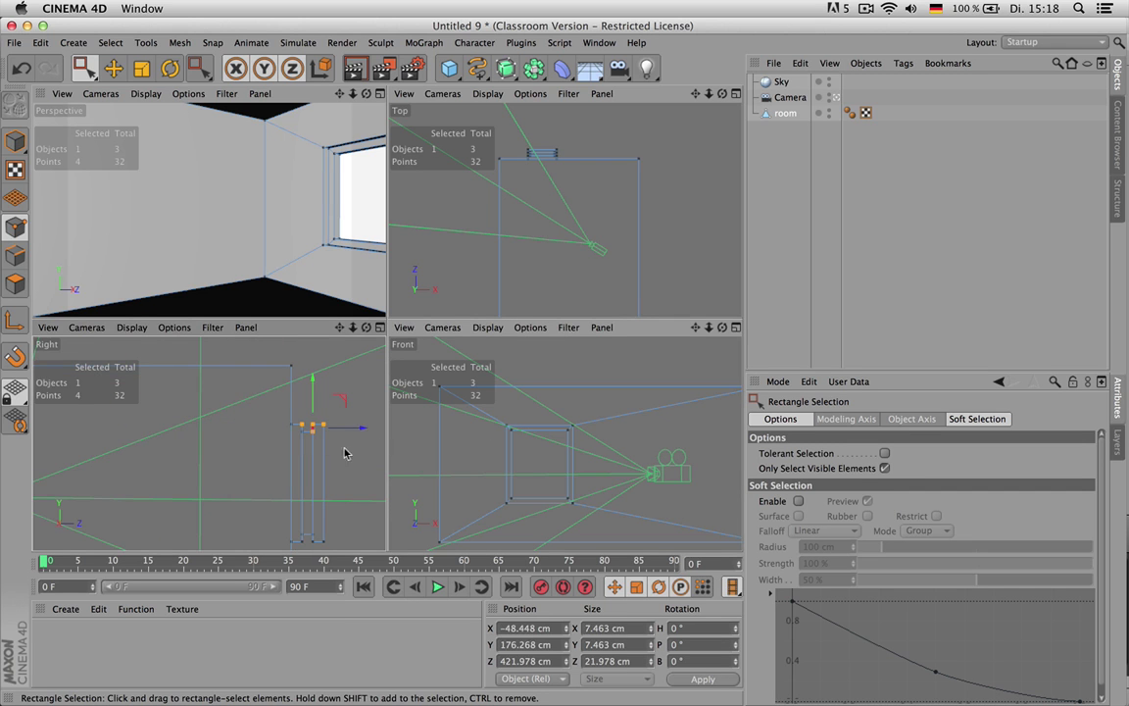
left_click(884, 468)
left_click_drag(256, 413, 365, 454)
left_click_drag(303, 398, 300, 385)
left_click(773, 162)
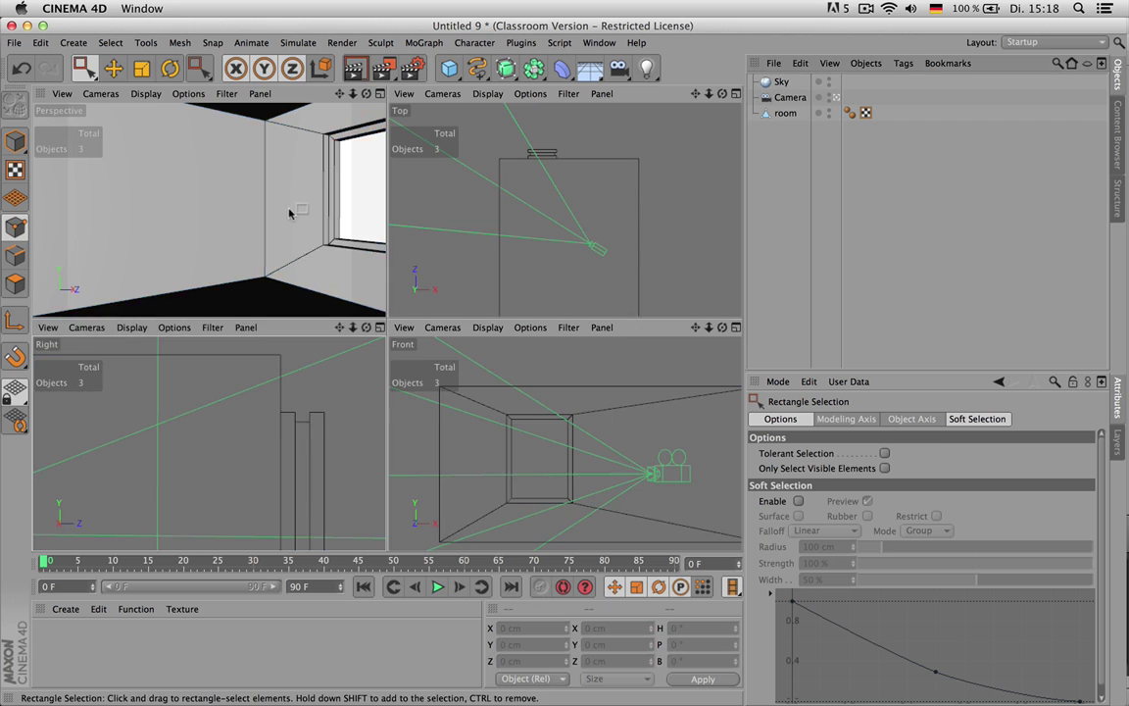
middle_click(290, 214)
left_click(15, 141)
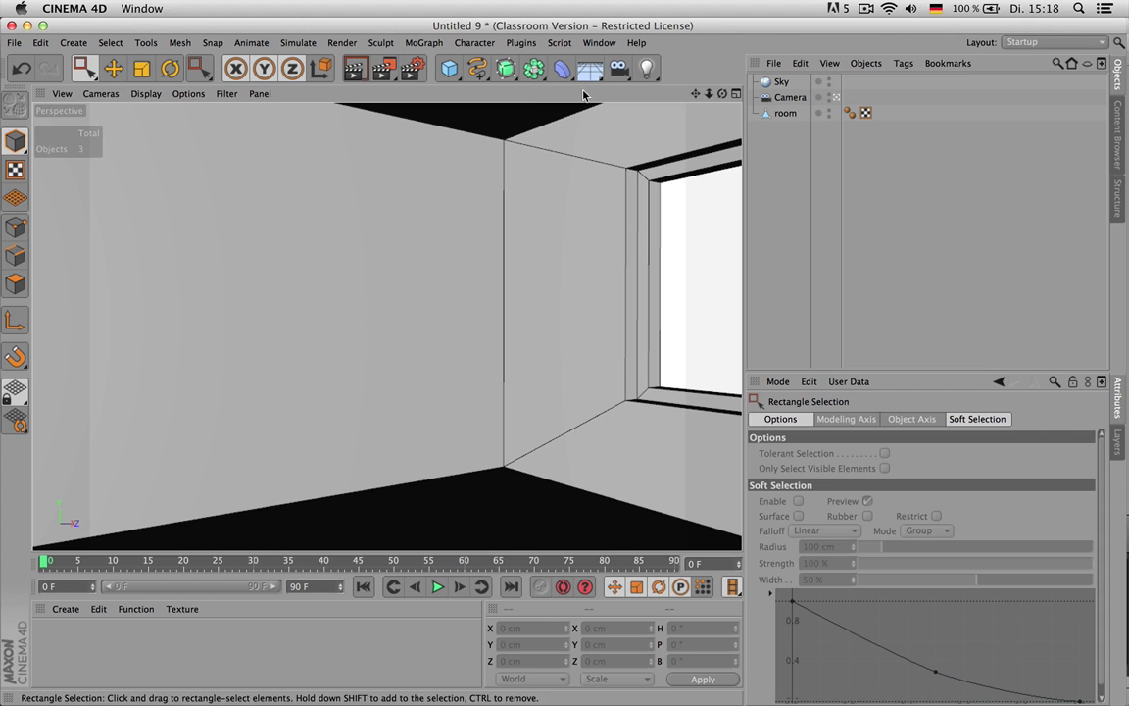
- Add an Infinite Light and rename it 'sun'
left_click(648, 76)
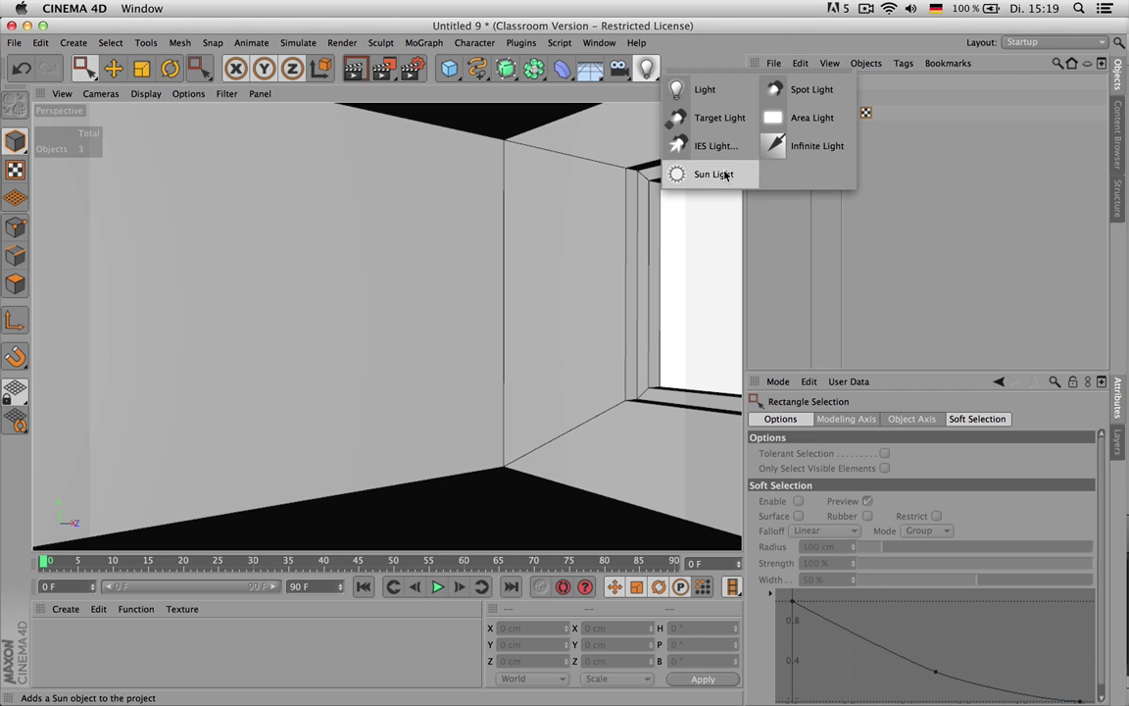
left_click(818, 146)
middle_click(618, 201)
middle_click(632, 193)
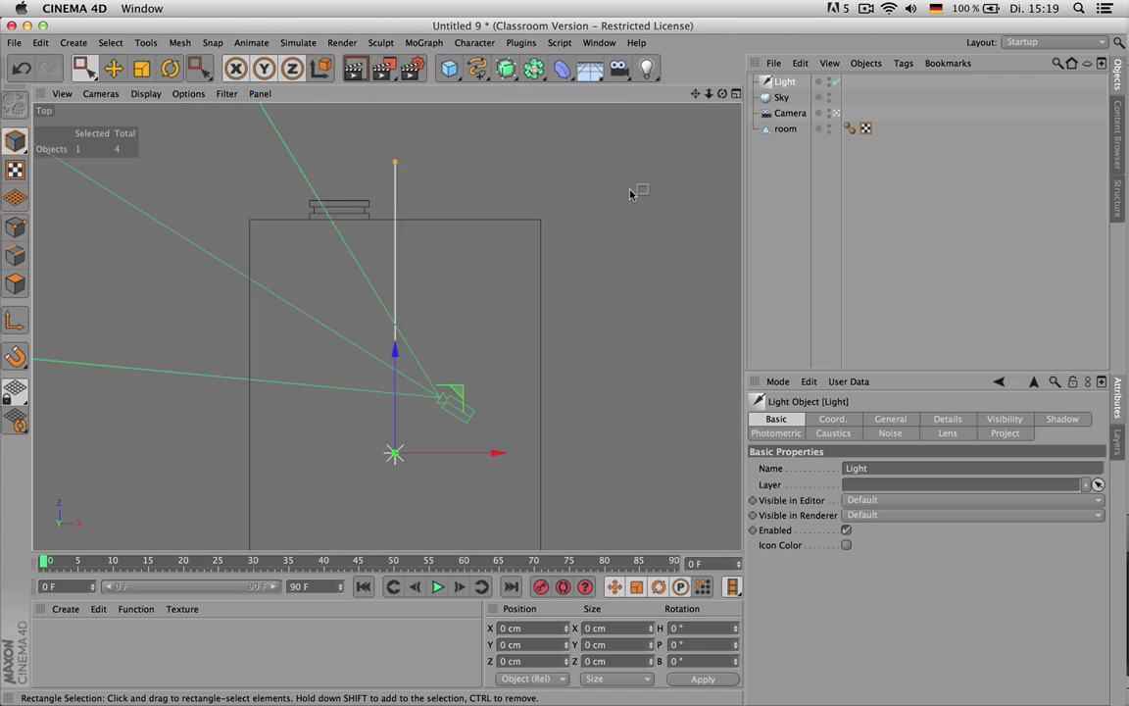
scroll(387, 326, "down", 2)
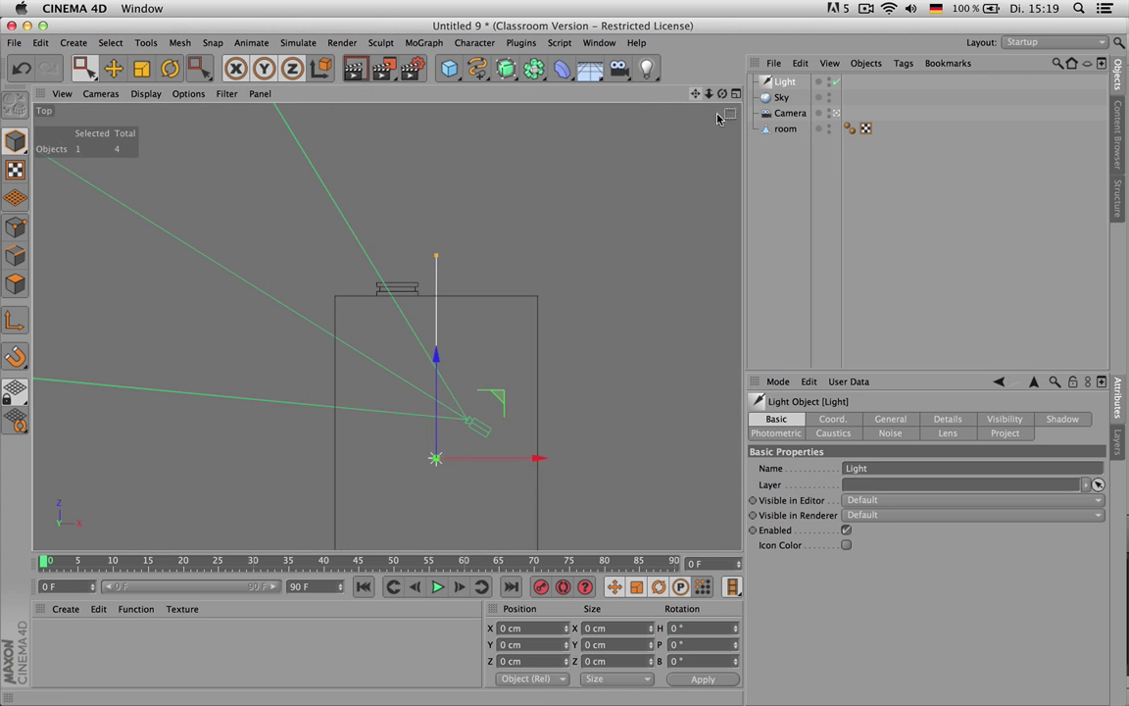
double_click(787, 82)
type("sun")
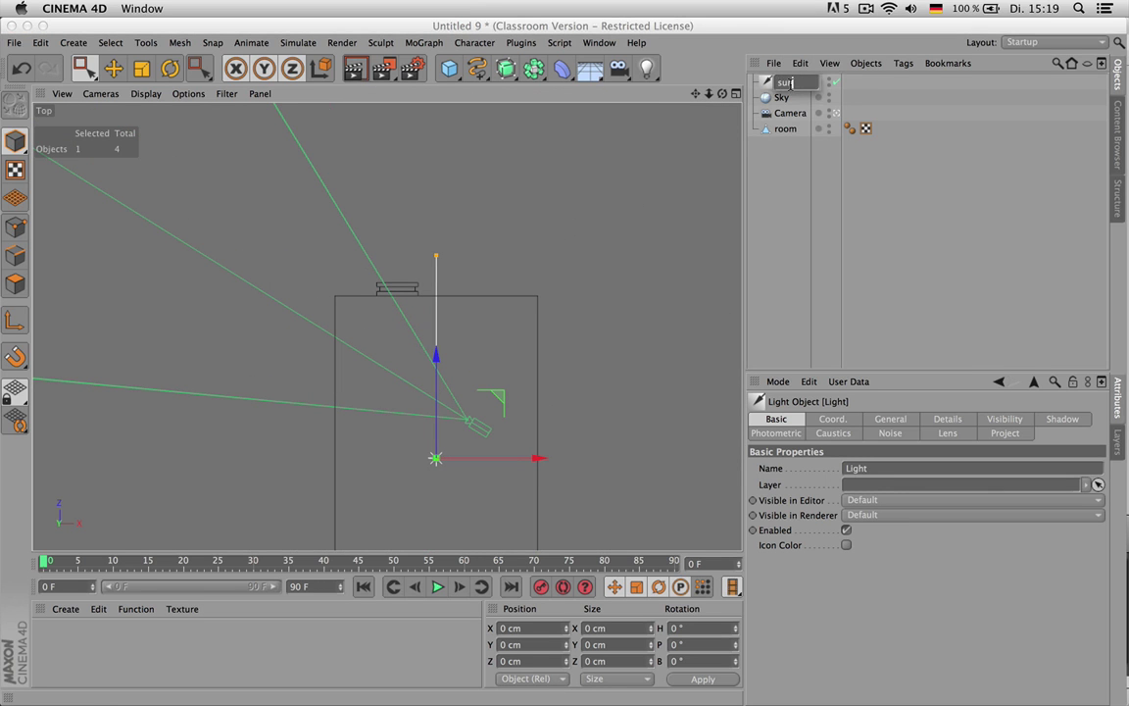
key("Return")
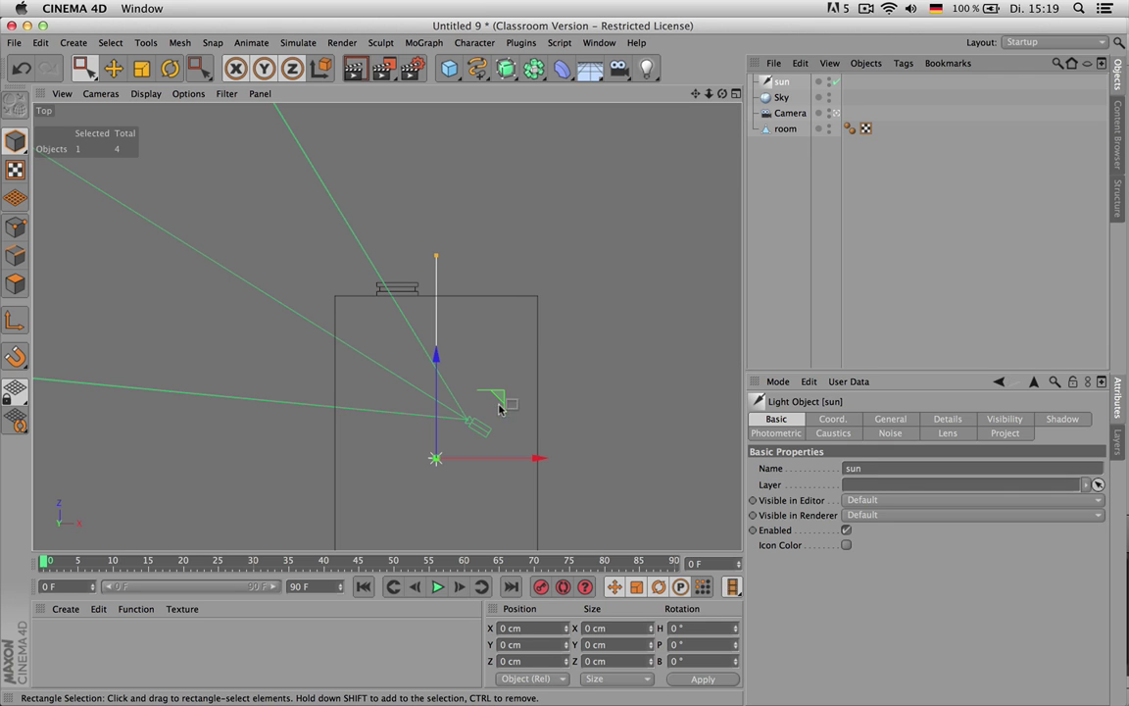
- Place the sun outside the window in Top view, aimed in at a 152.113° heading
key("e")
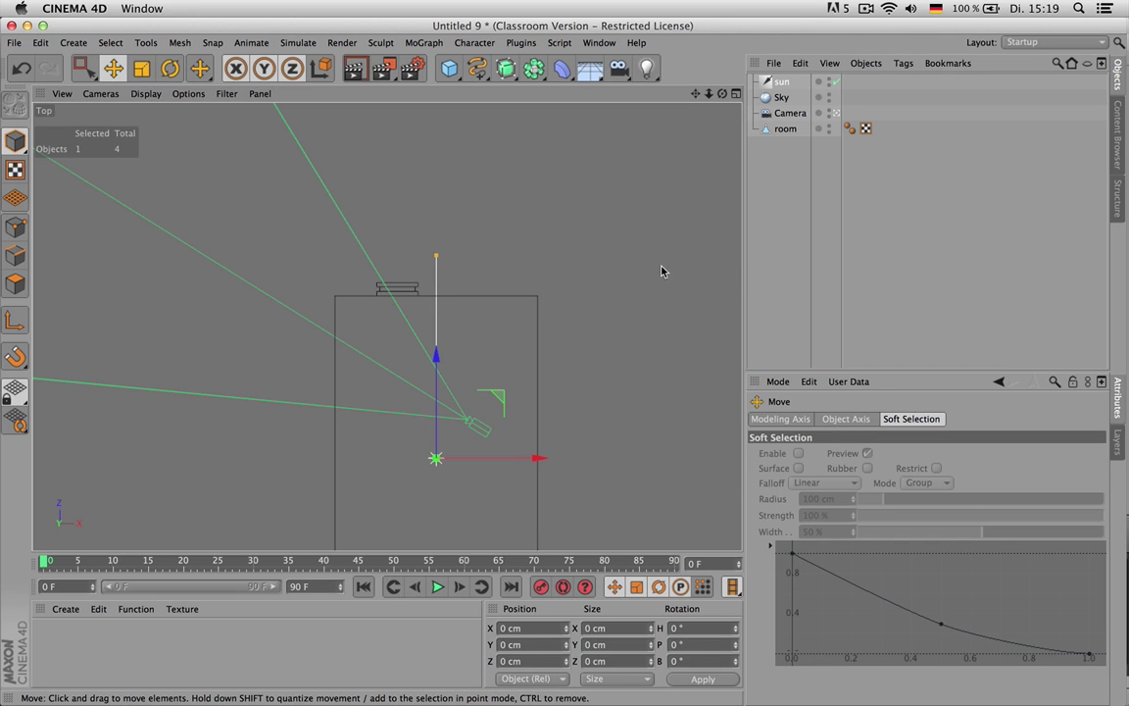
left_click_drag(584, 378, 710, 150)
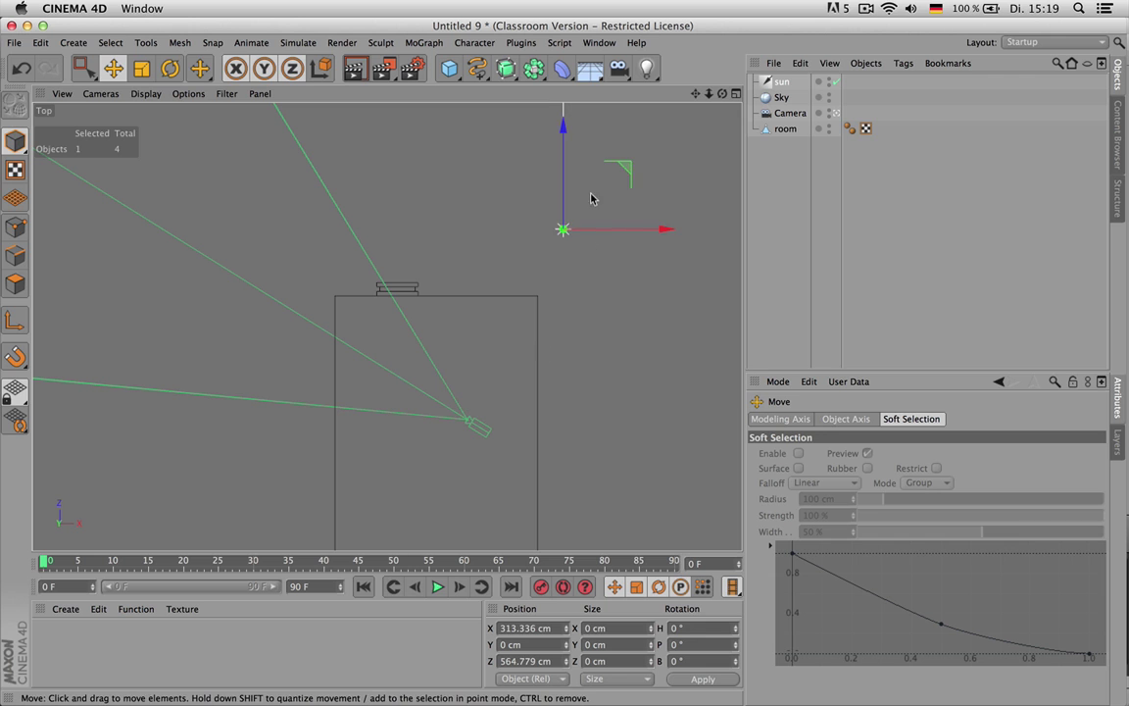
key("r")
left_click_drag(618, 378, 588, 401)
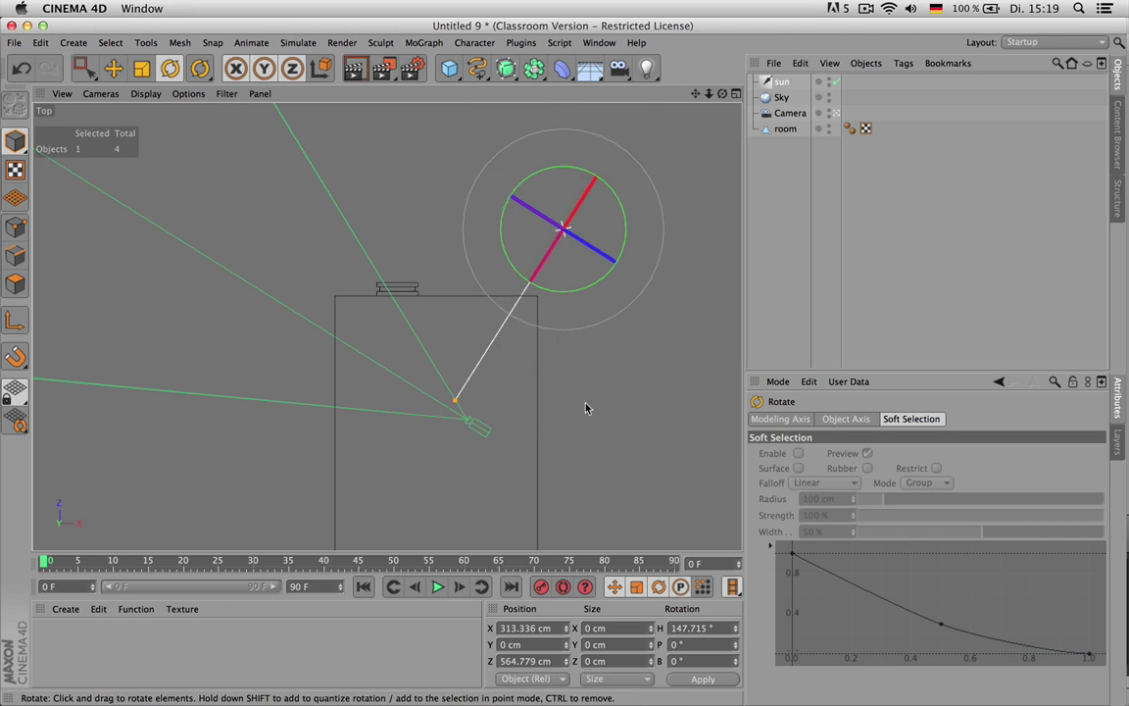
key("e")
left_click_drag(608, 537, 526, 274)
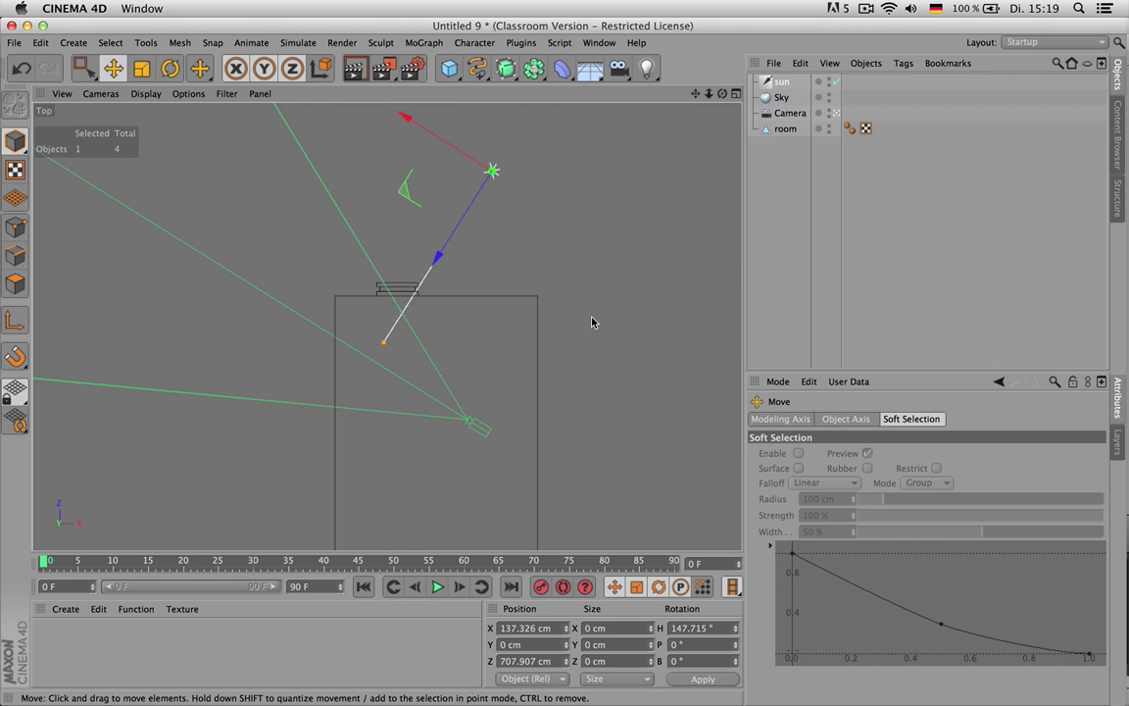
key("r")
mouse_move(604, 371)
left_mouse_down()
mouse_move(627, 300)
mouse_move(637, 367)
mouse_move(639, 343)
mouse_move(634, 374)
mouse_move(623, 347)
mouse_move(621, 384)
mouse_move(616, 374)
left_mouse_up()
middle_click(523, 243)
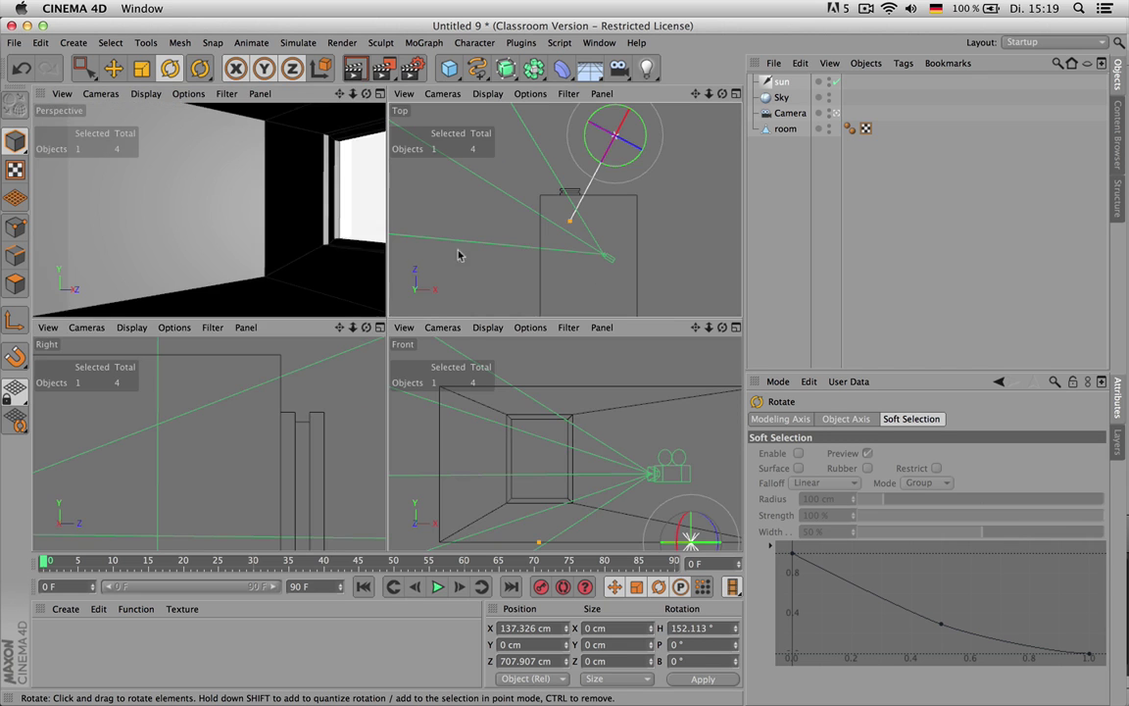
middle_click(325, 243)
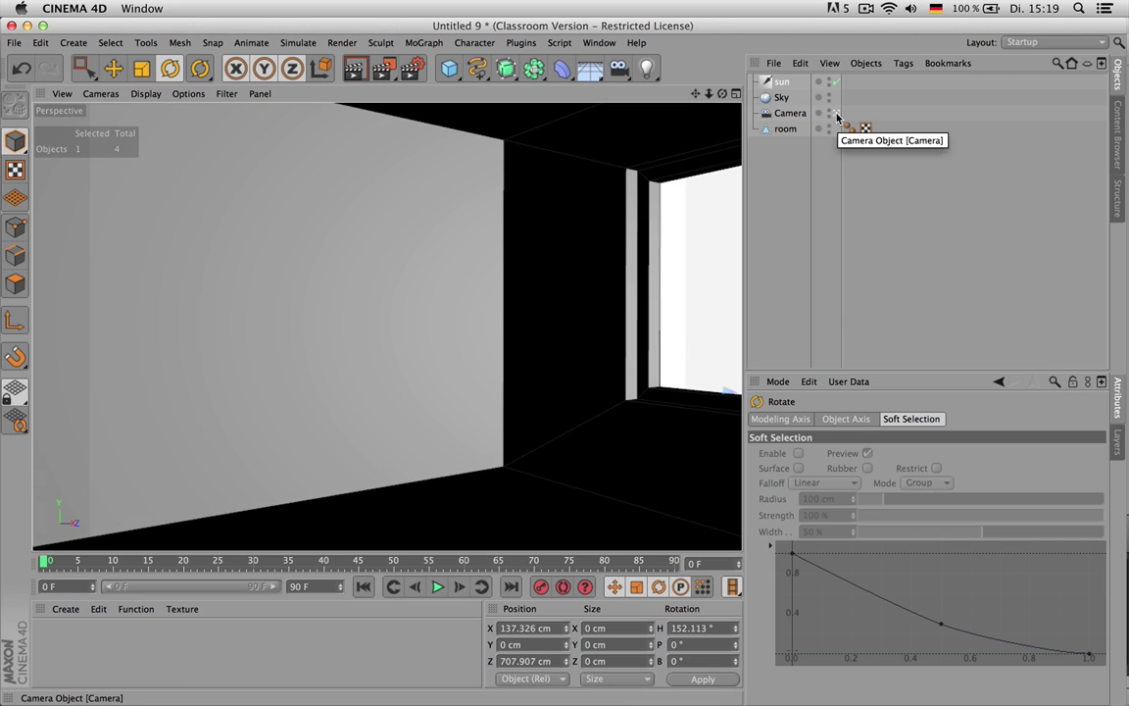
- Add a CINEMA 4D Protection tag to the Camera object
right_click(794, 115)
mouse_move(857, 123)
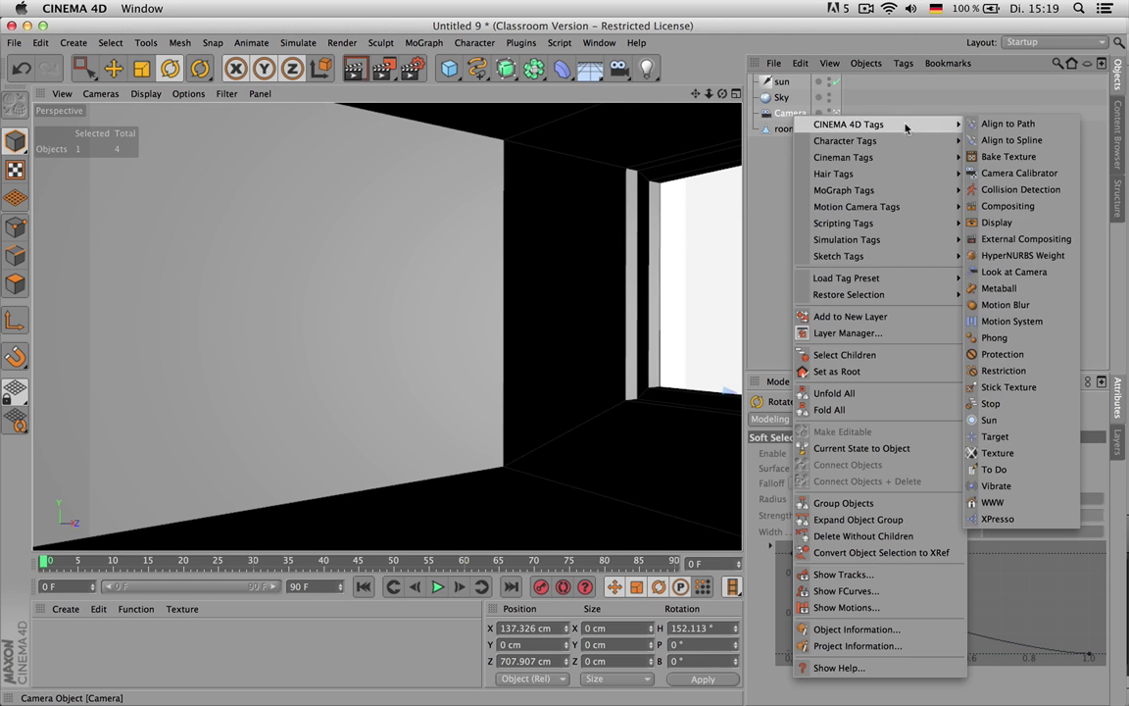
left_click(911, 333)
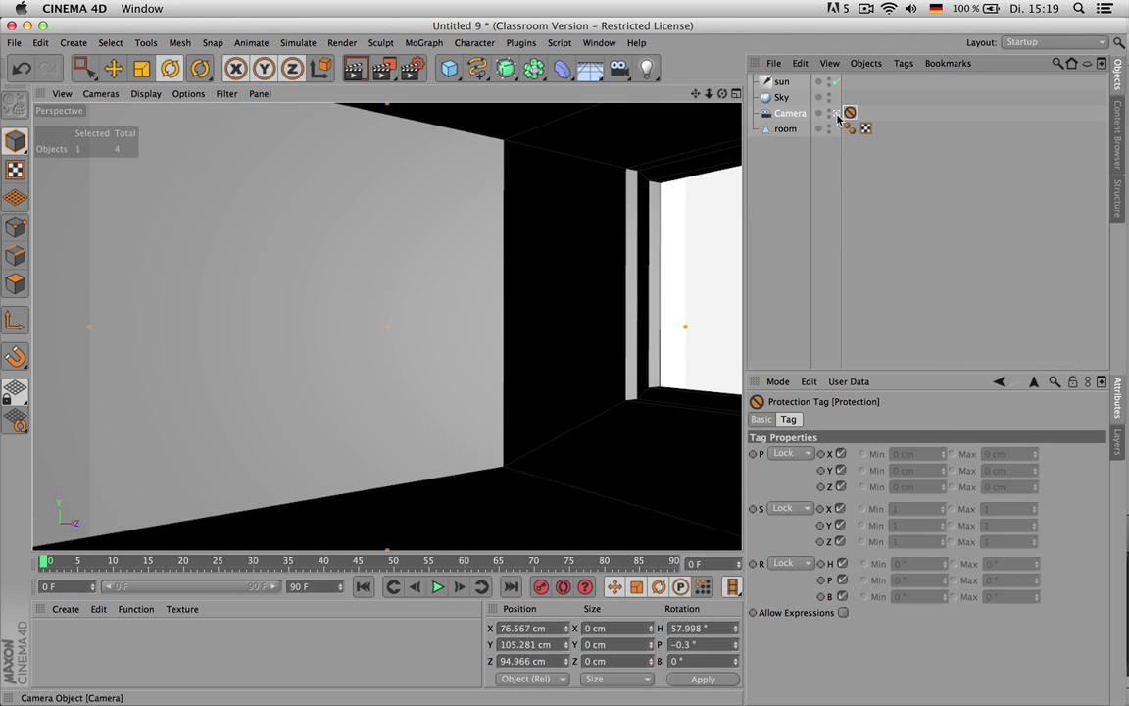
- Orbit around the room, test-rotate the sun light, then undo the trial rotation
left_click_drag(686, 327, 385, 327, "alt")
left_click_drag(699, 98, 554, 176)
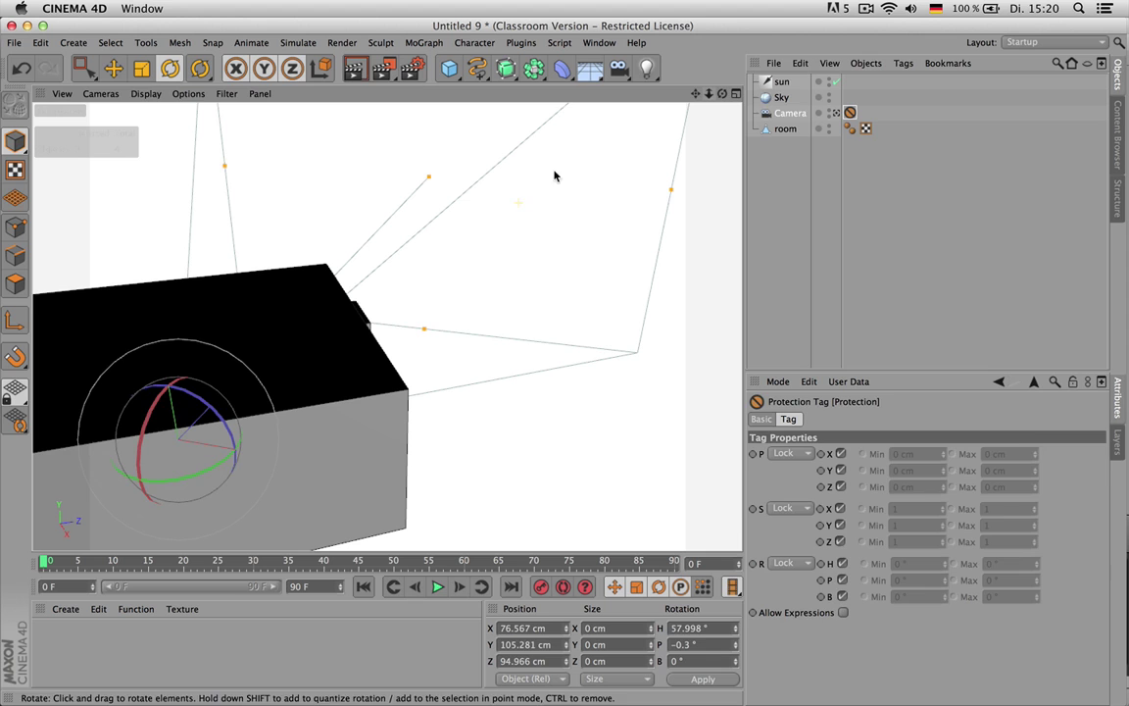
left_click(782, 81)
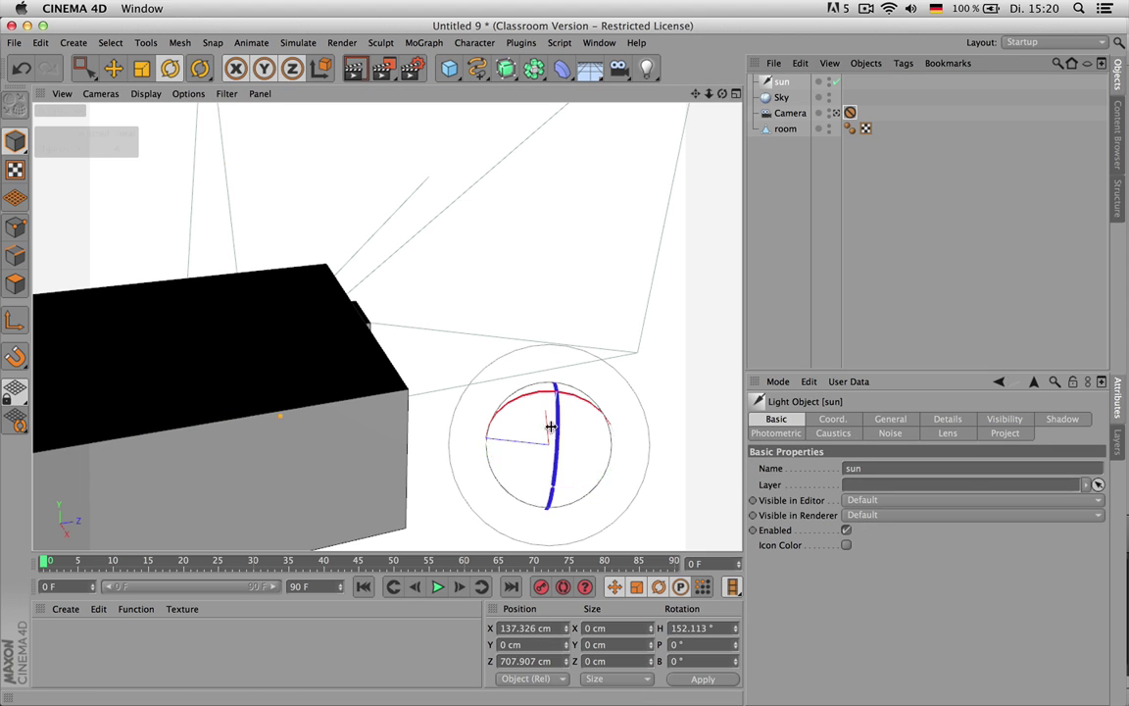
mouse_move(536, 370)
left_mouse_down()
mouse_move(581, 390)
mouse_move(504, 396)
mouse_move(572, 348)
left_mouse_up()
key("super+z")
key("super+z")
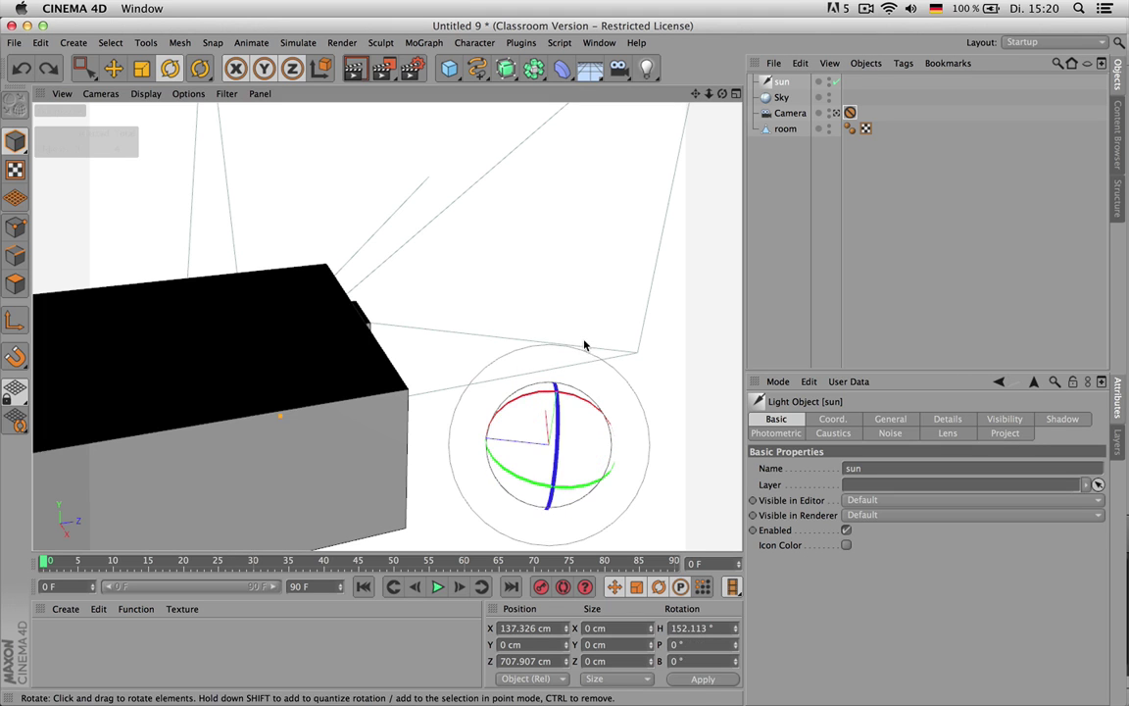
left_click(784, 222)
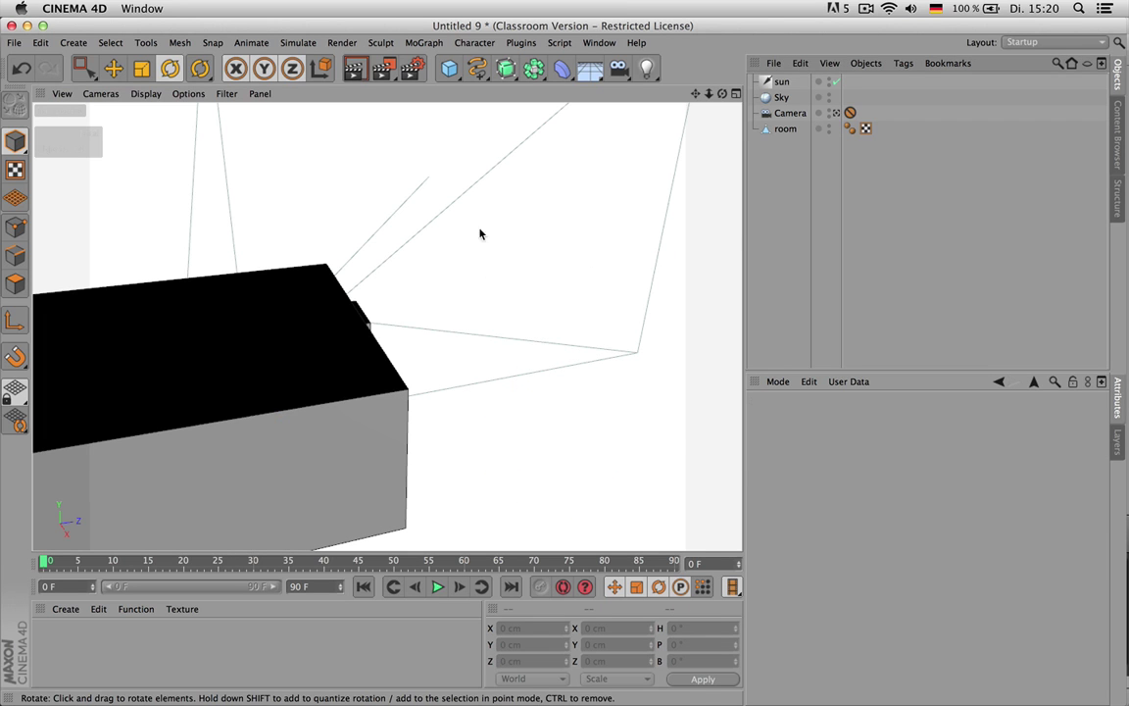
- Toggle the Light display filter and slightly re-aim the sun in Top view
left_click(225, 94)
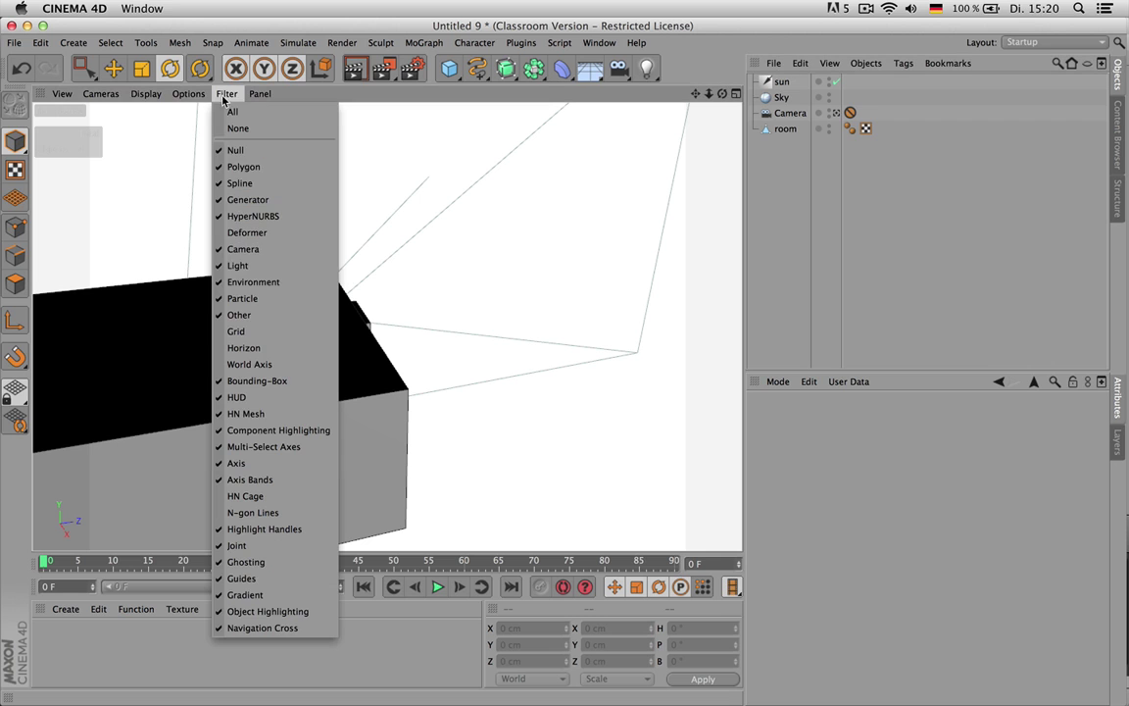
left_click(253, 270)
middle_click(542, 261)
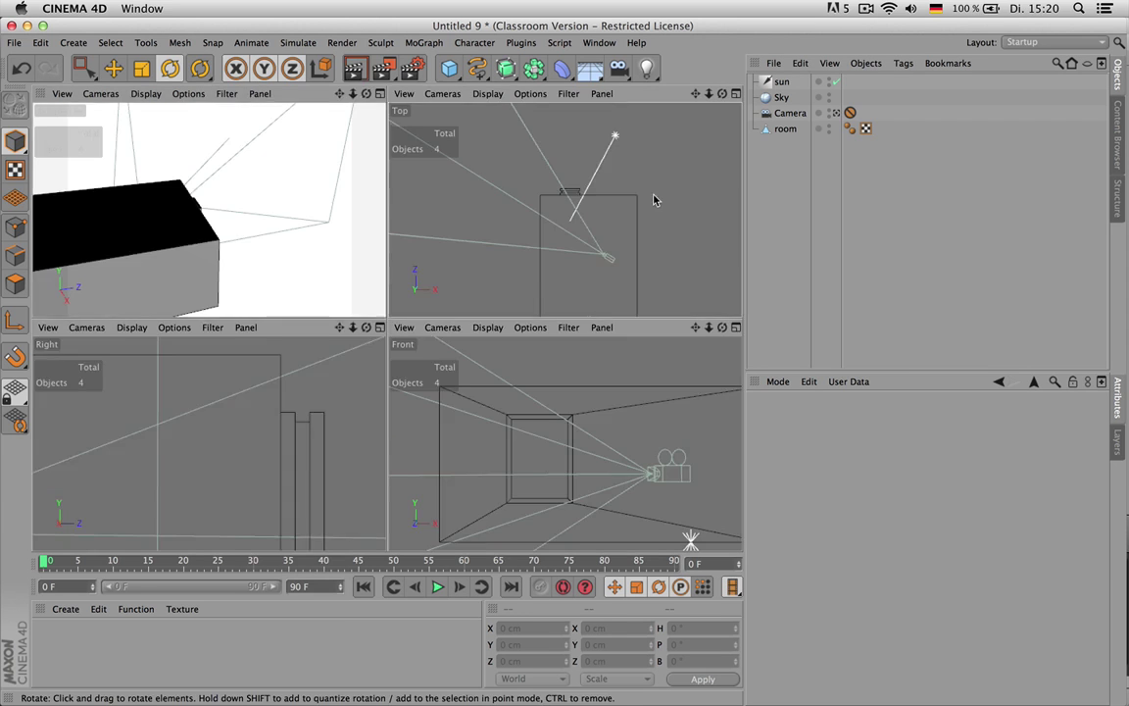
middle_click(654, 196)
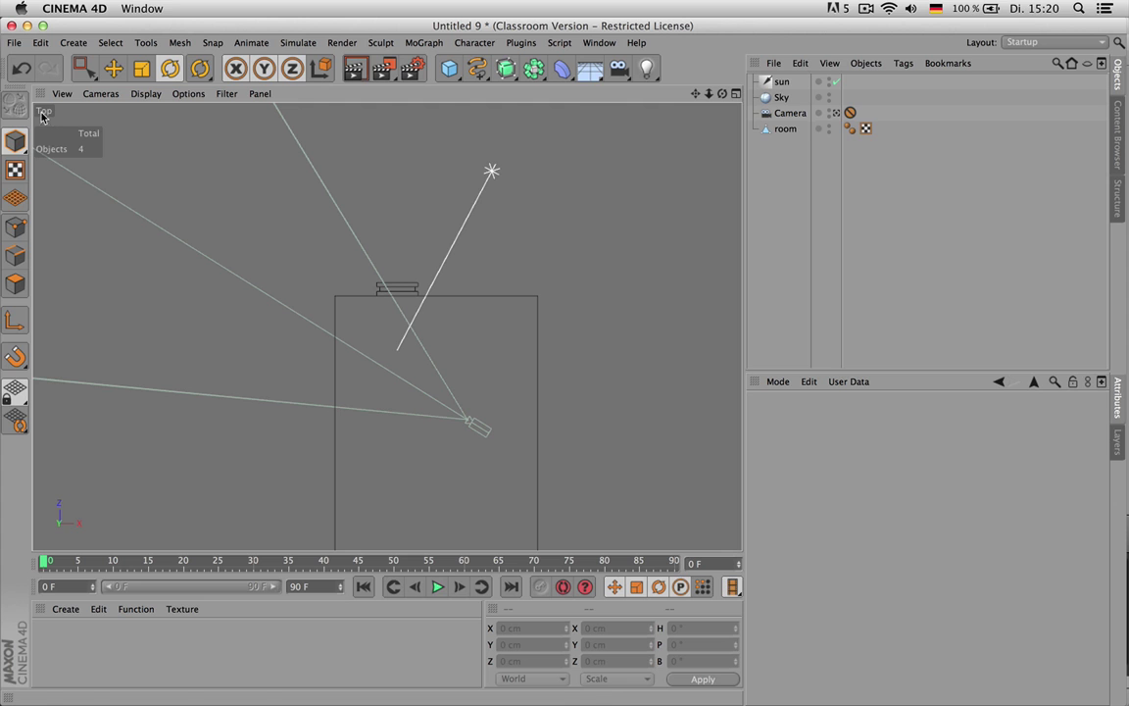
left_click(782, 83)
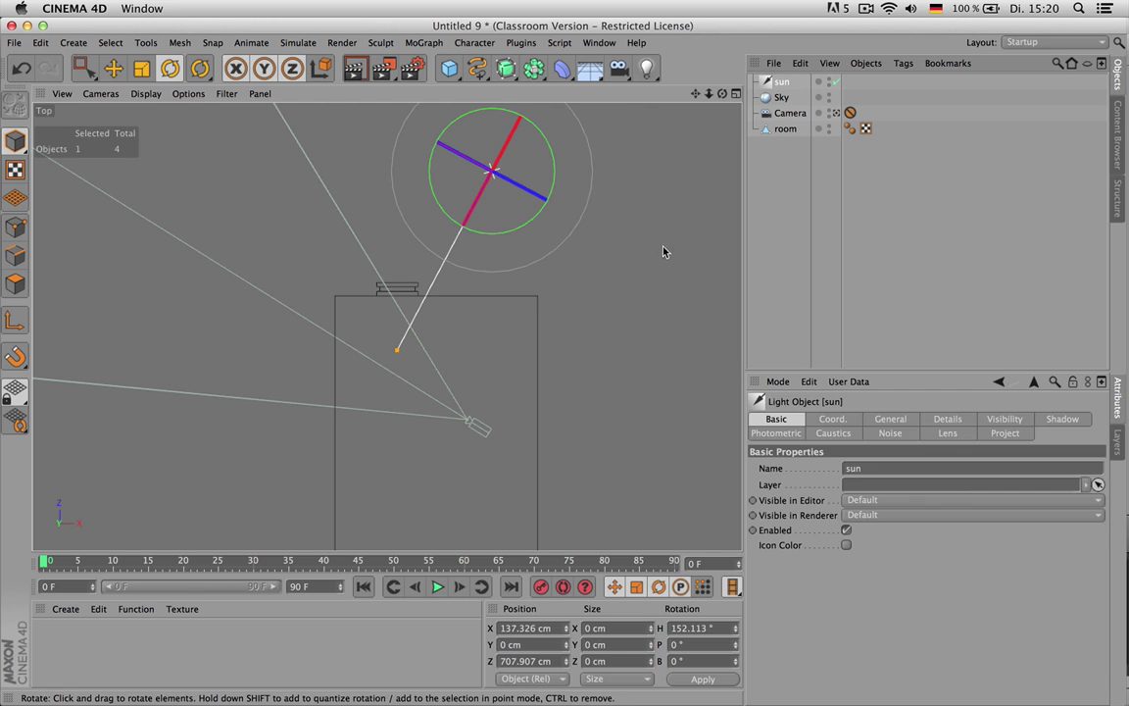
left_click_drag(657, 235, 676, 252)
- In Points mode, shift the room's window-edge points to the right along X
left_click(786, 129)
key("Return")
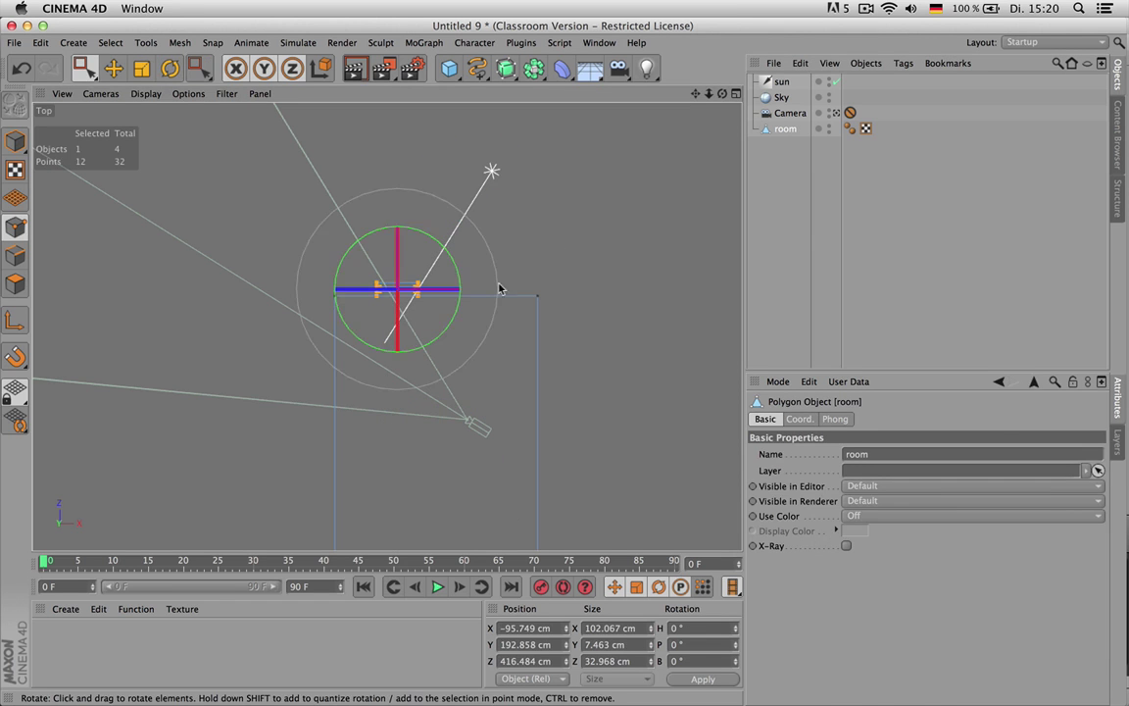
key("0")
left_click_drag(407, 272, 431, 306)
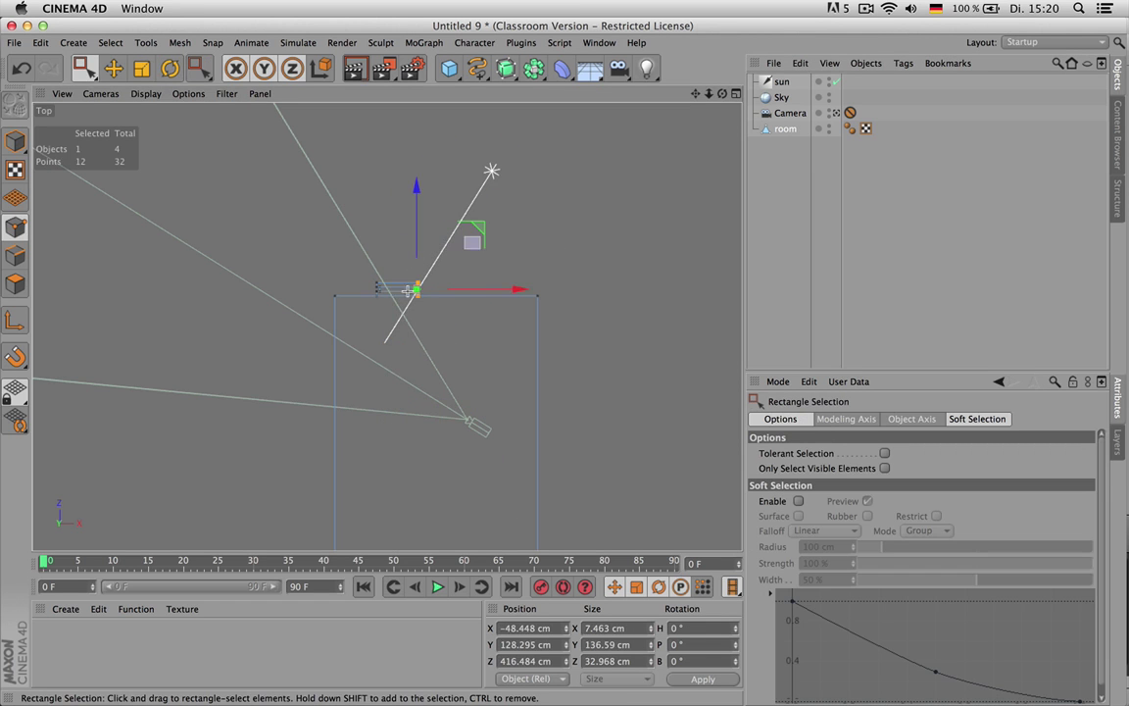
left_click_drag(495, 290, 514, 292)
key("Return")
- Tilt the sun light in the Right side view
left_click(492, 173)
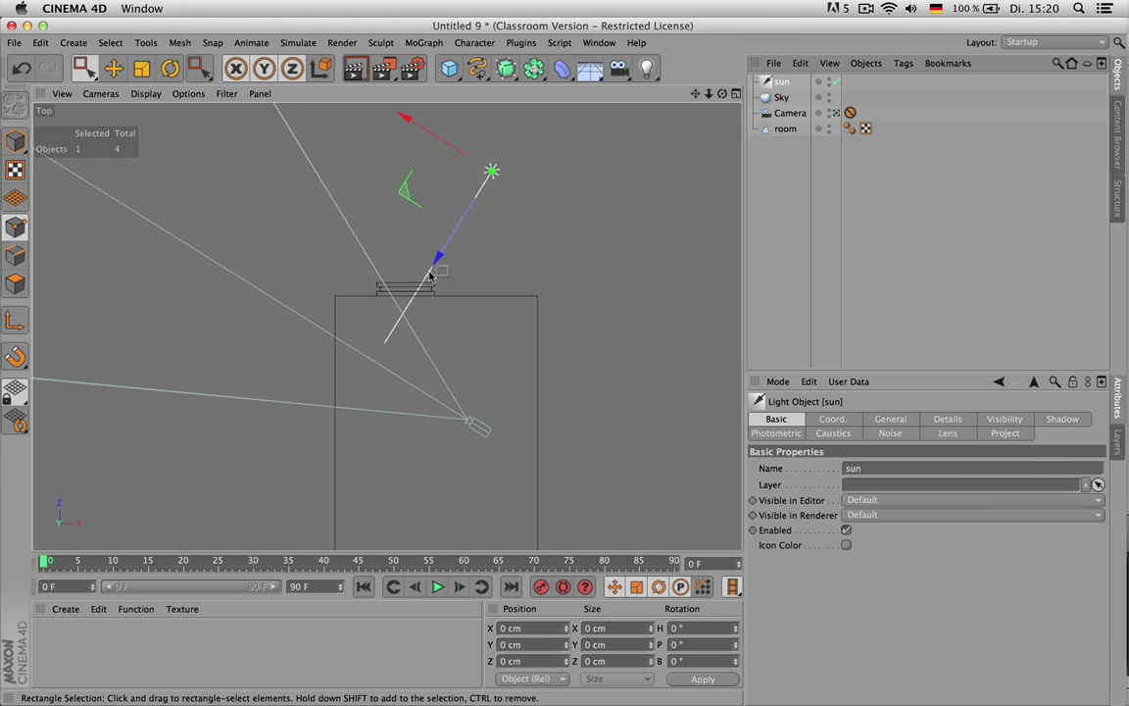
key("F5")
middle_click(275, 409)
scroll(294, 377, "down", 3)
scroll(315, 368, "down", 2)
key("r")
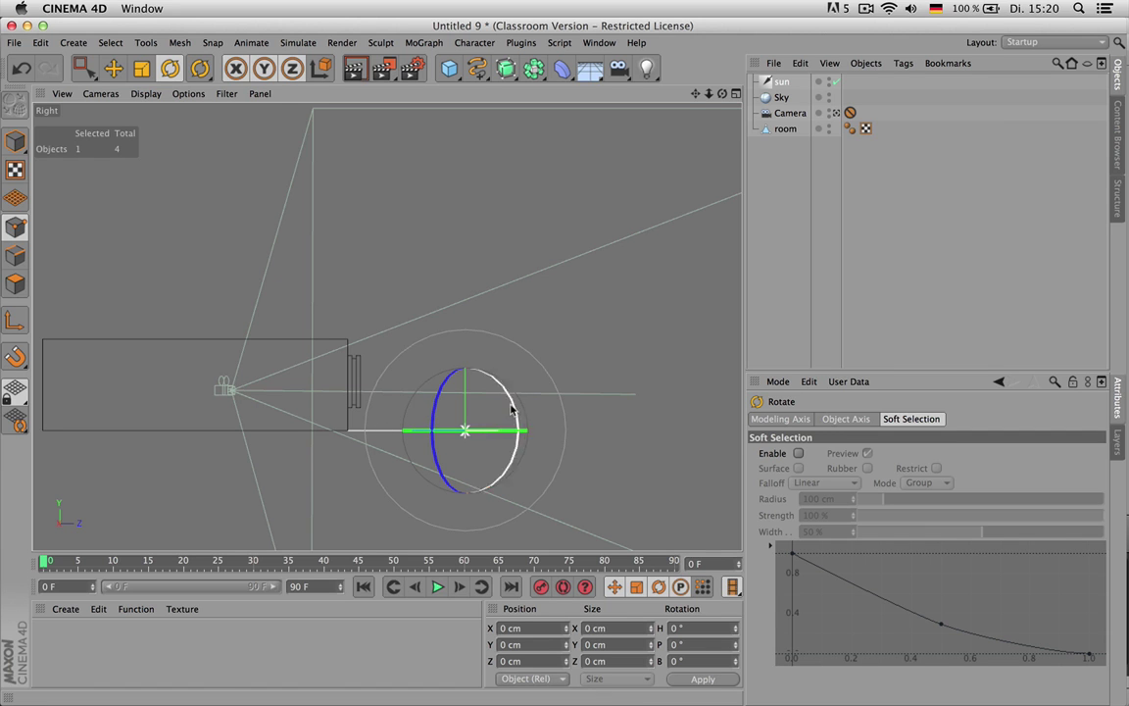
left_click_drag(517, 418, 503, 393)
- Look through the scene camera in Perspective view and adjust the view inside the room
middle_click(497, 283)
middle_click(309, 172)
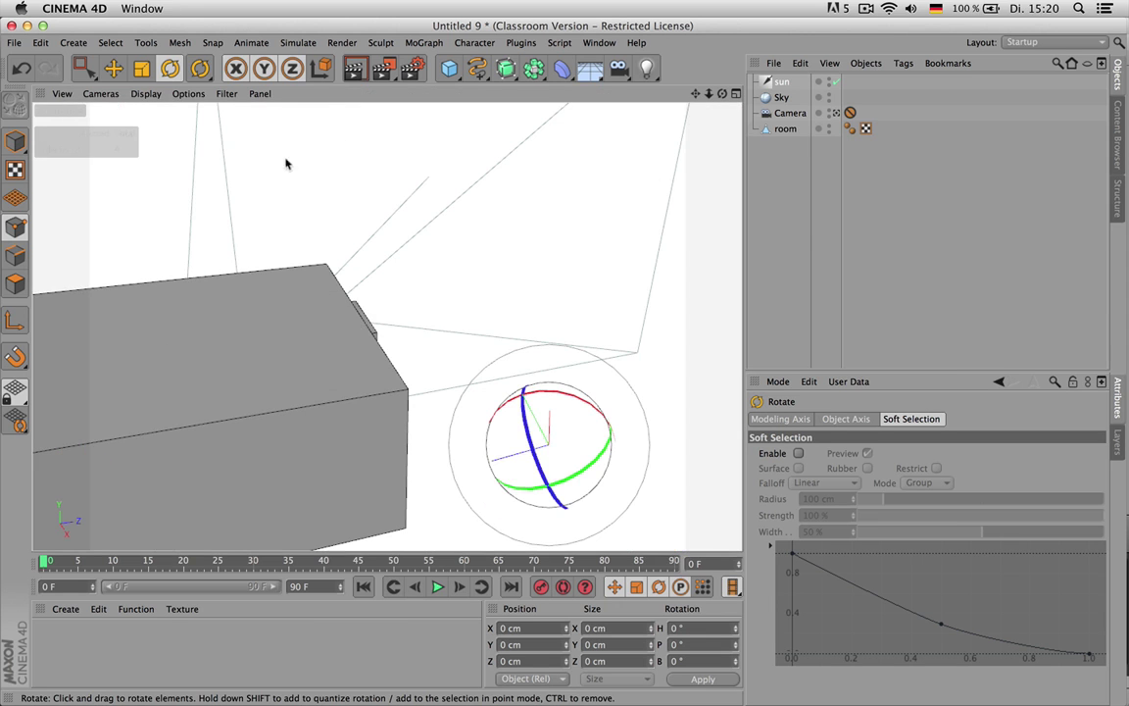
left_click(836, 113)
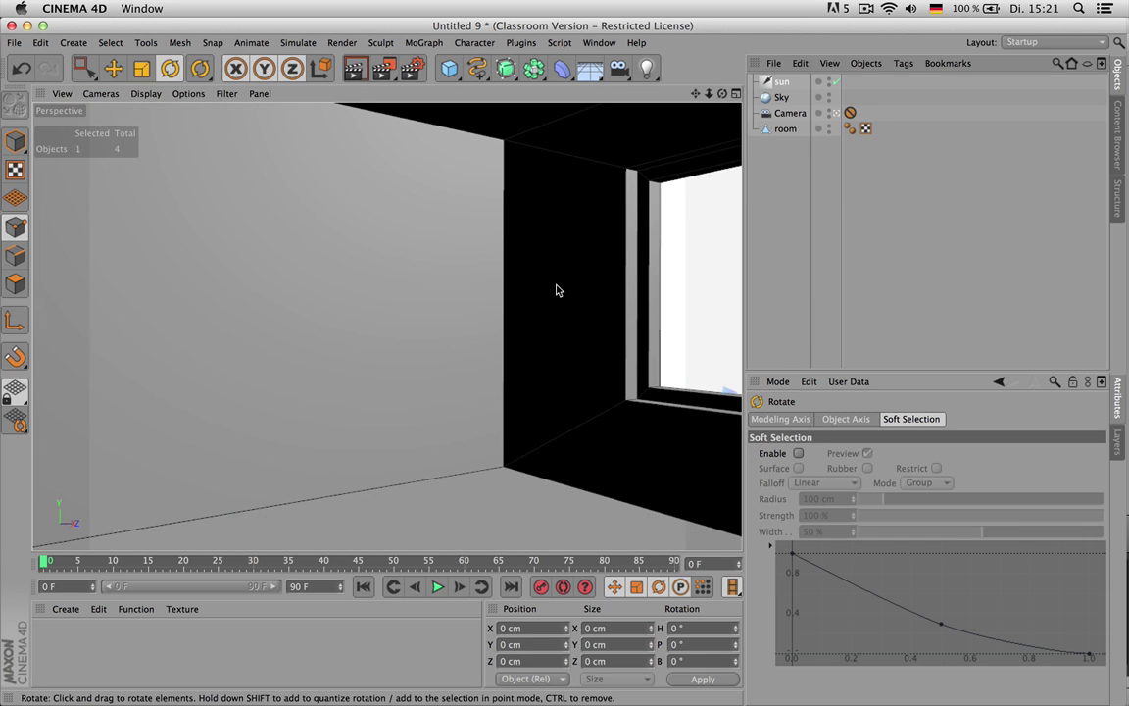
left_click_drag(556, 290, 572, 283, "alt")
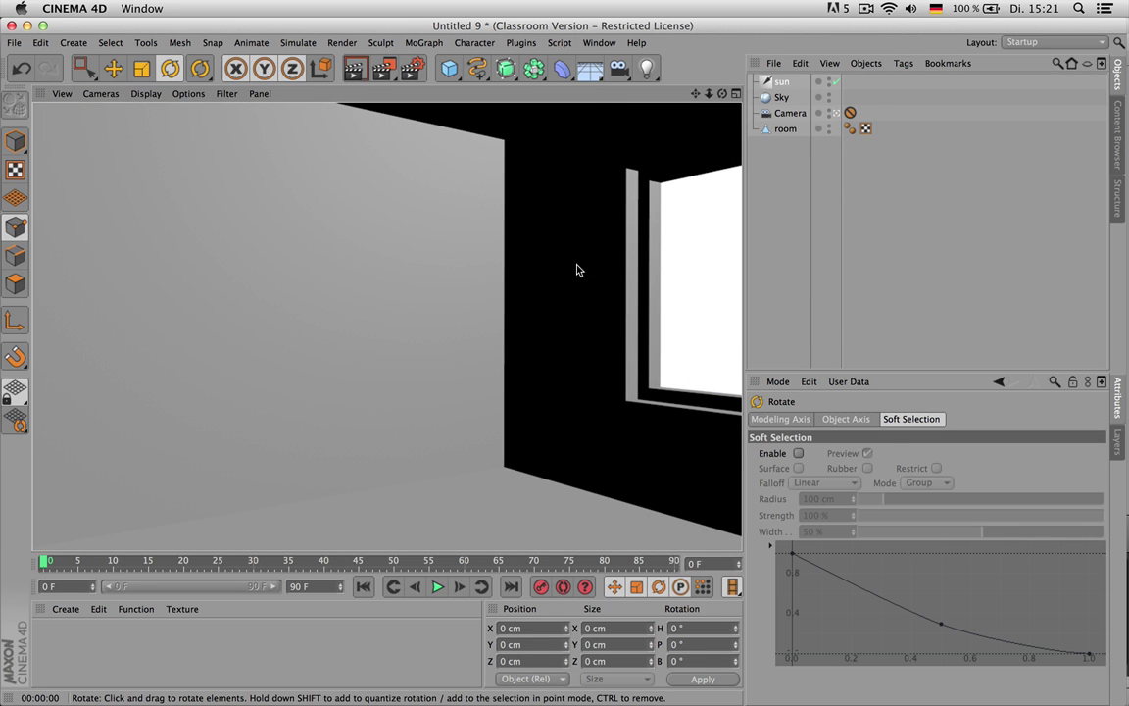
left_click(781, 81)
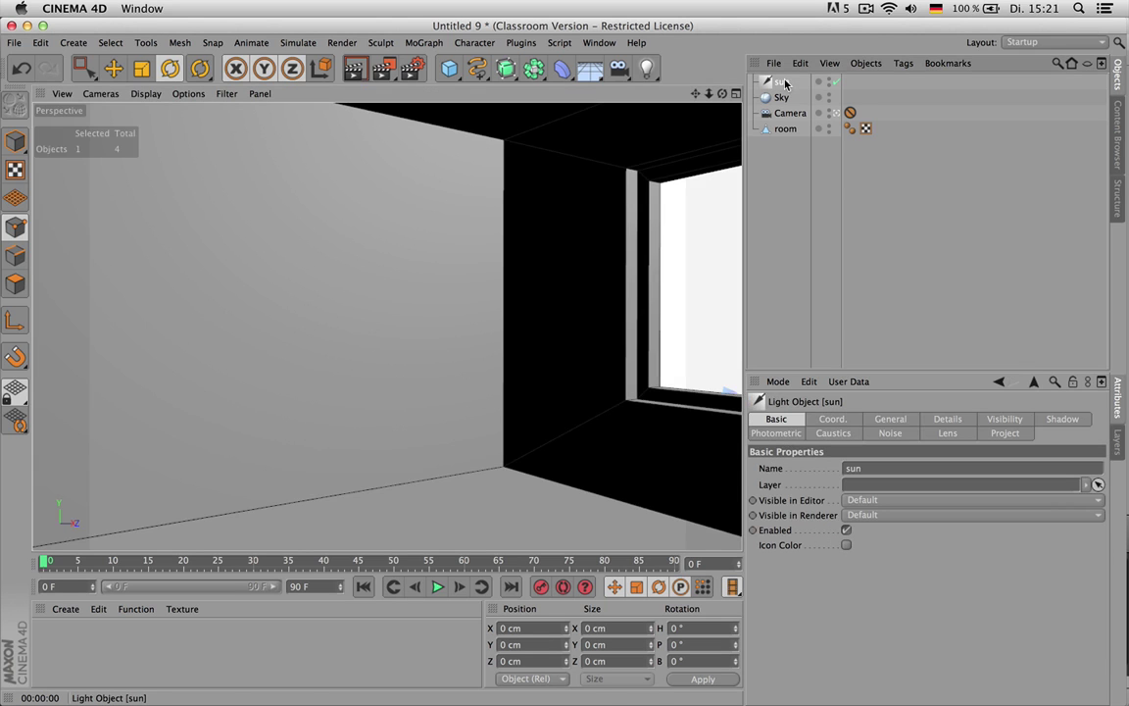
left_click_drag(439, 393, 434, 223, "alt")
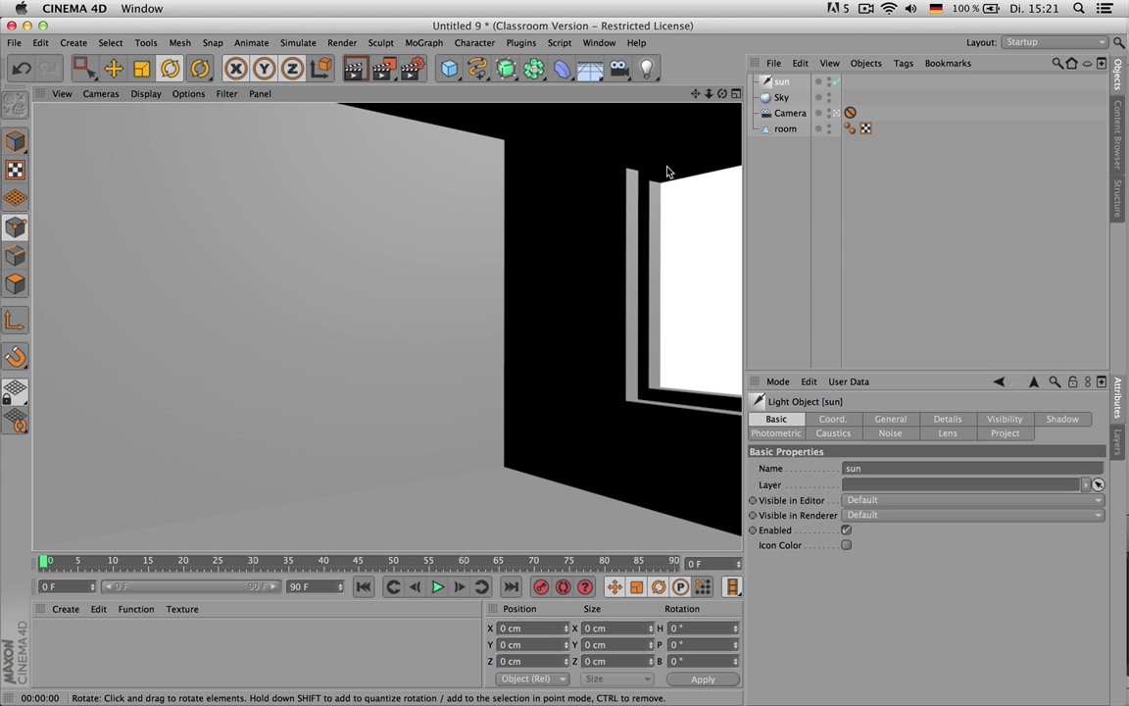
- Set the sun's Shadow type to Raytraced (Hard) and return to the editor view
left_click(890, 419)
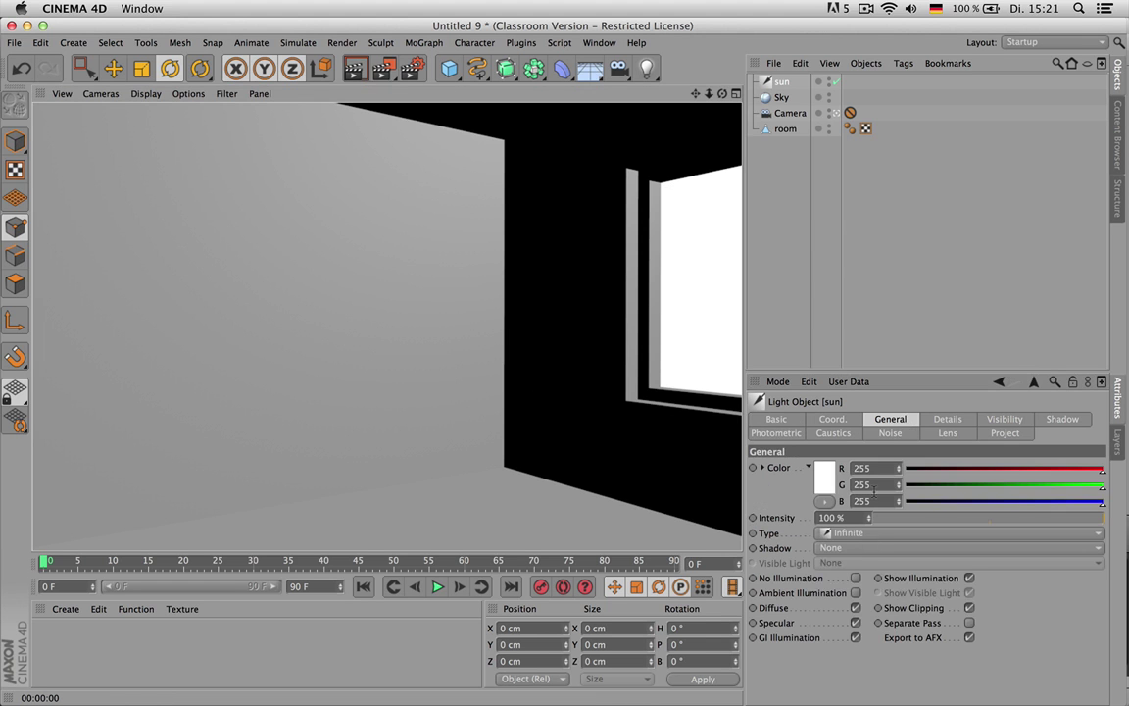
left_click(838, 549)
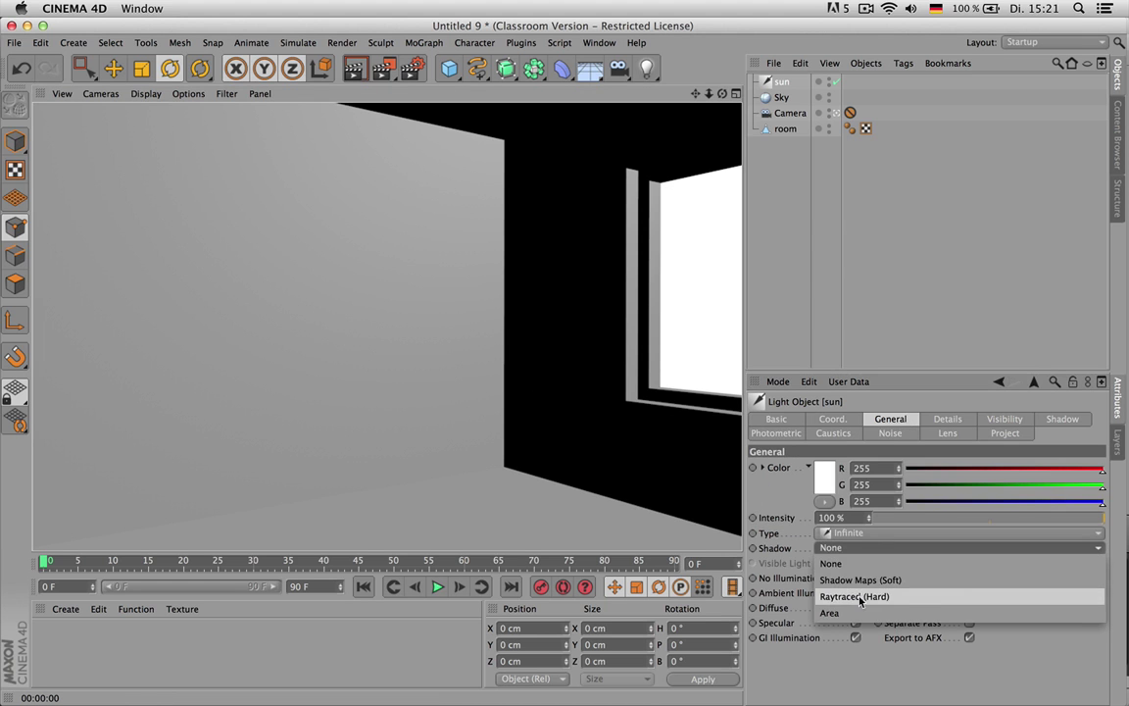
left_click(906, 597)
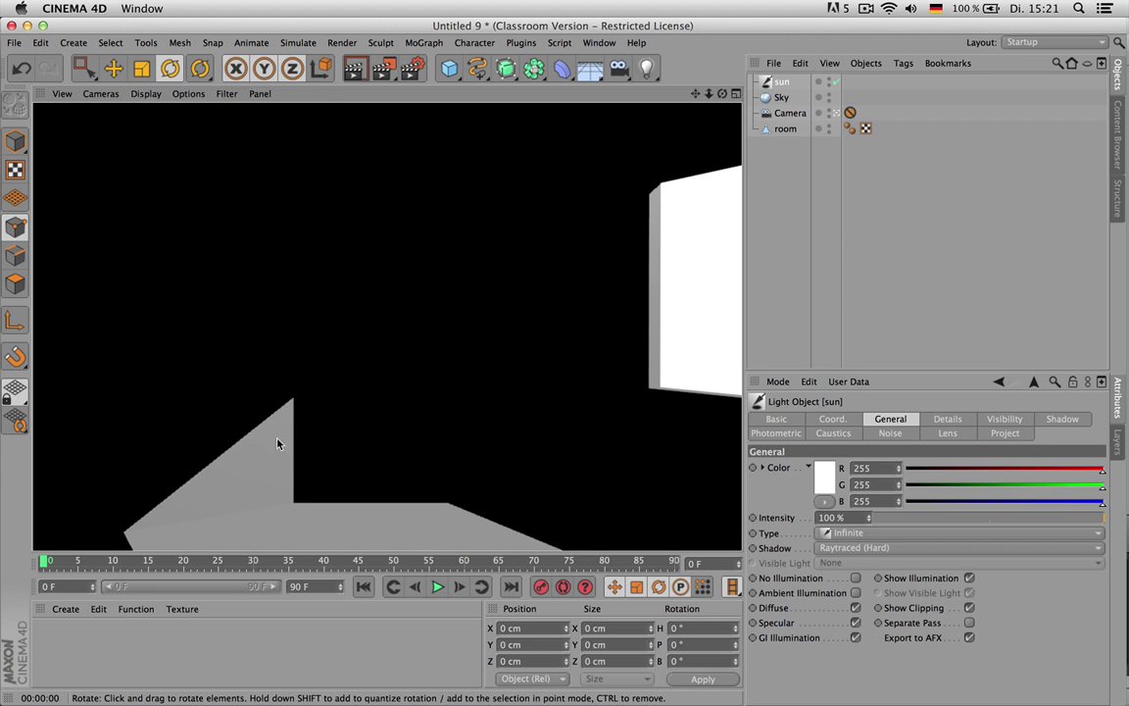
left_click(695, 93)
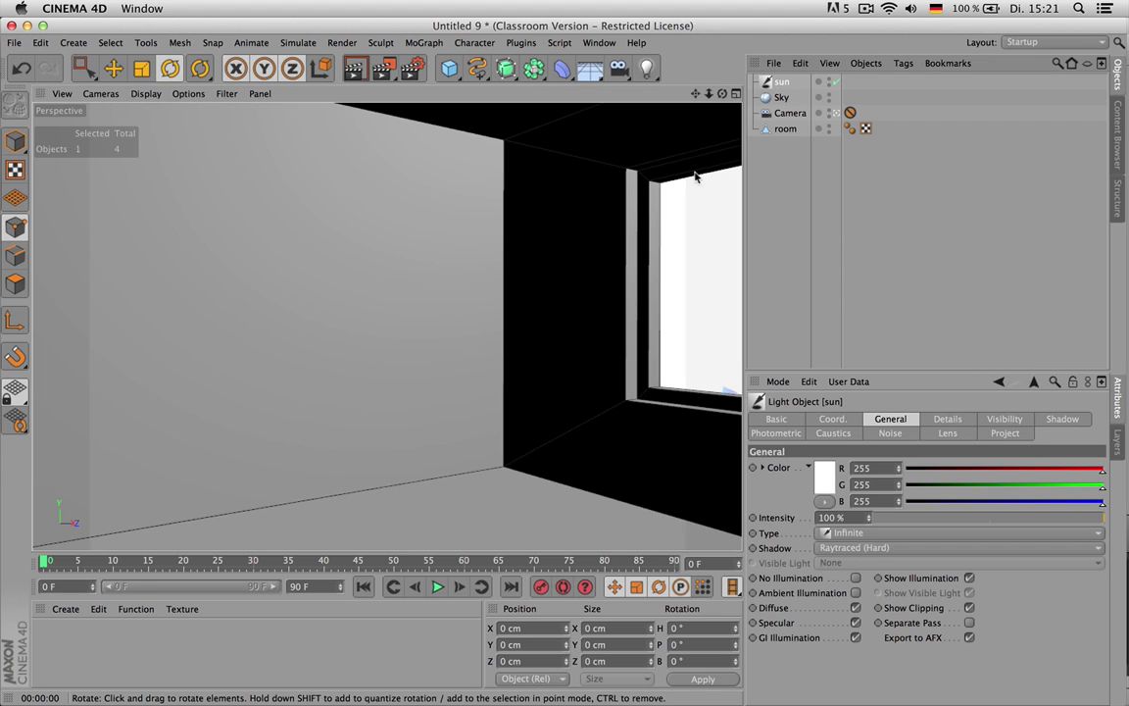
middle_click(605, 224)
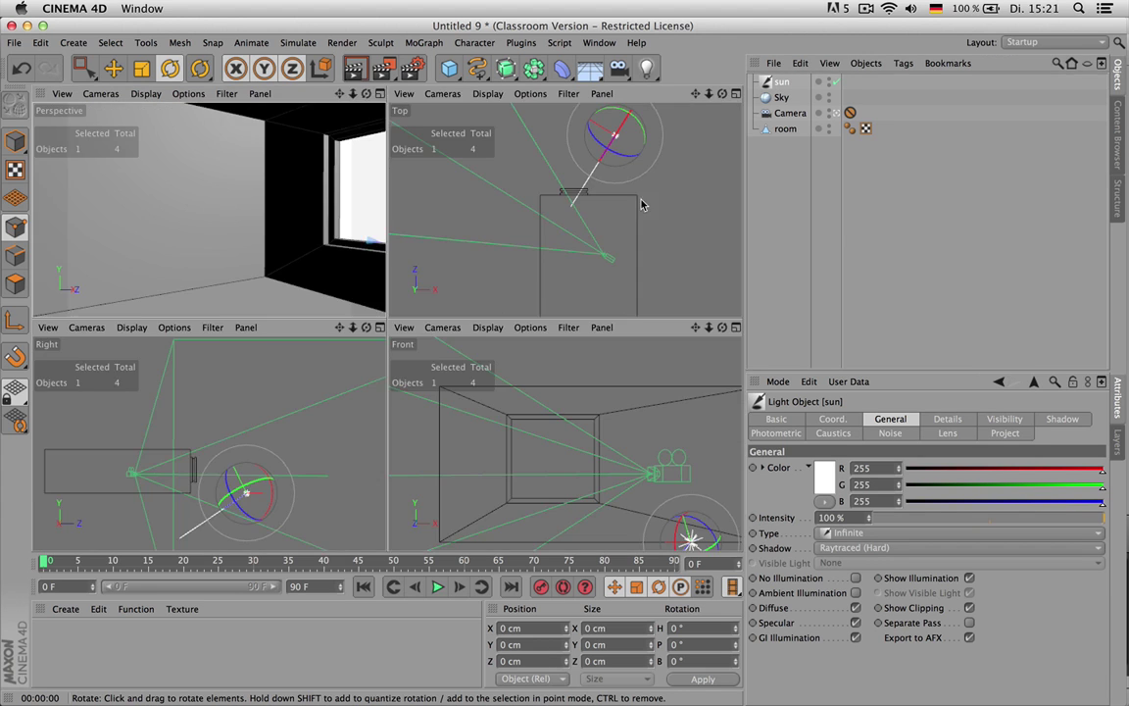
left_click_drag(681, 201, 447, 231)
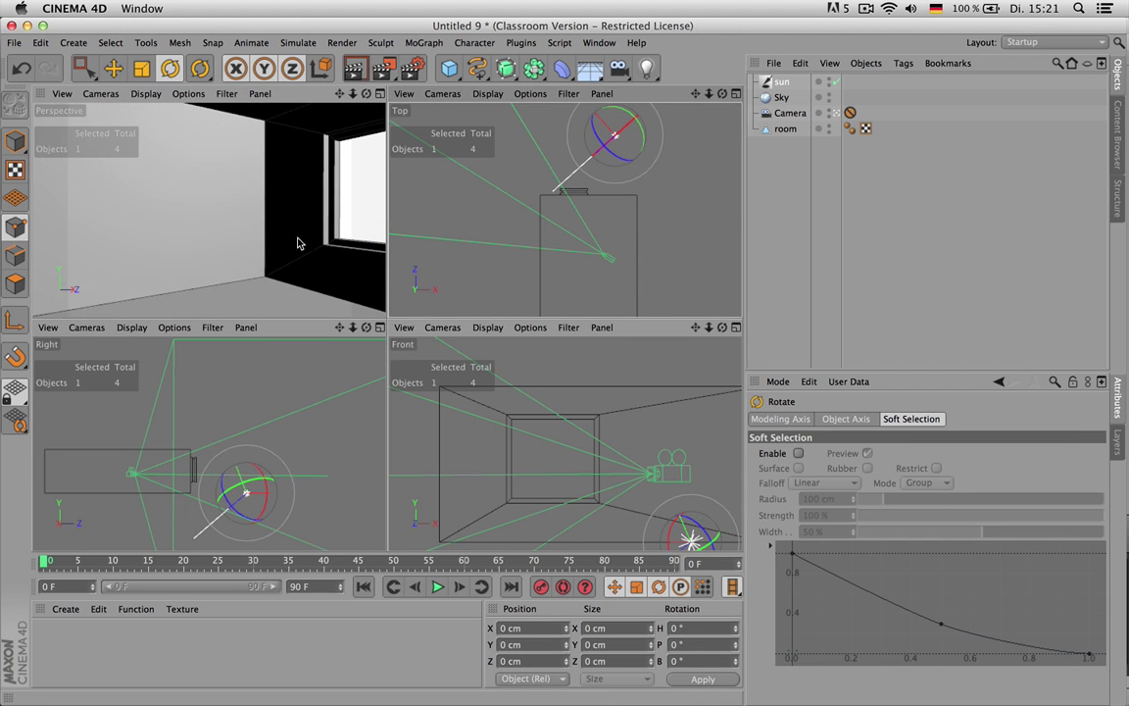
key("ctrl+r")
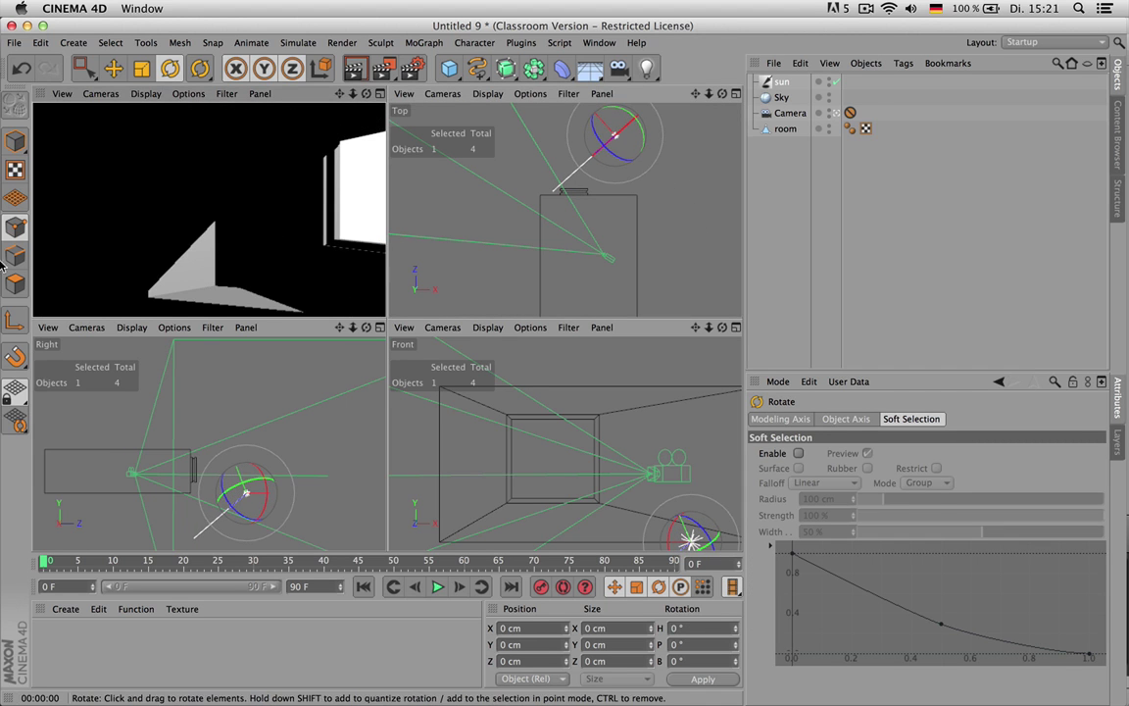
left_click_drag(641, 182, 628, 115)
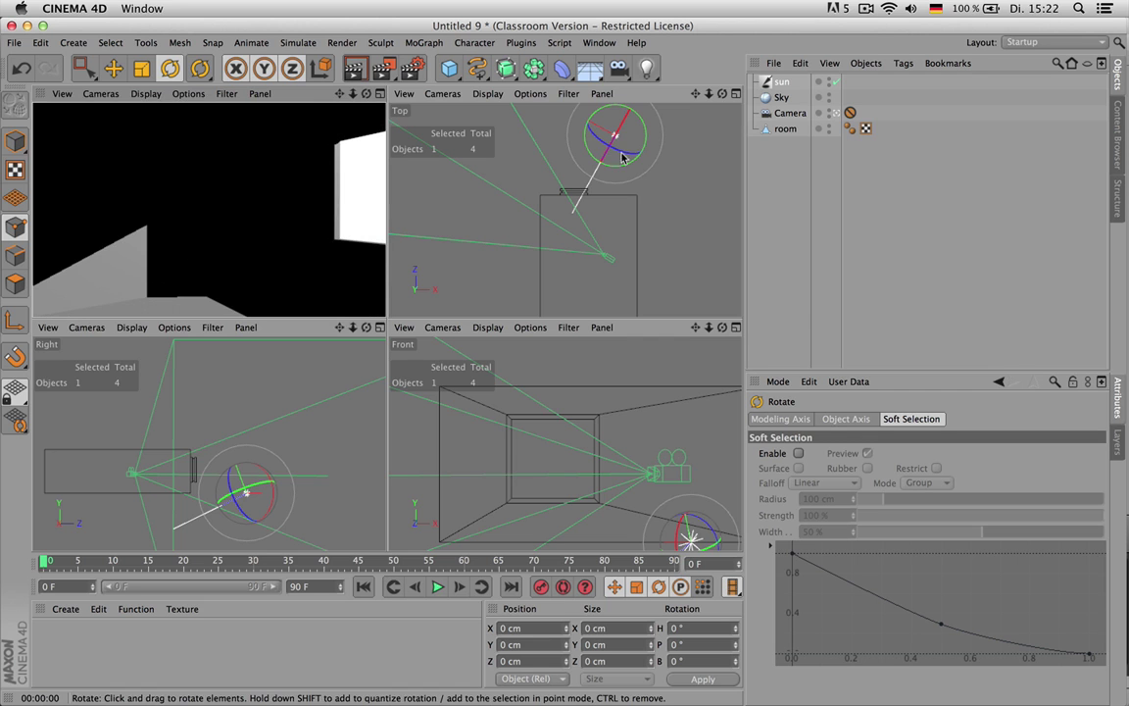
left_click_drag(562, 106, 616, 136)
left_click_drag(713, 144, 647, 186)
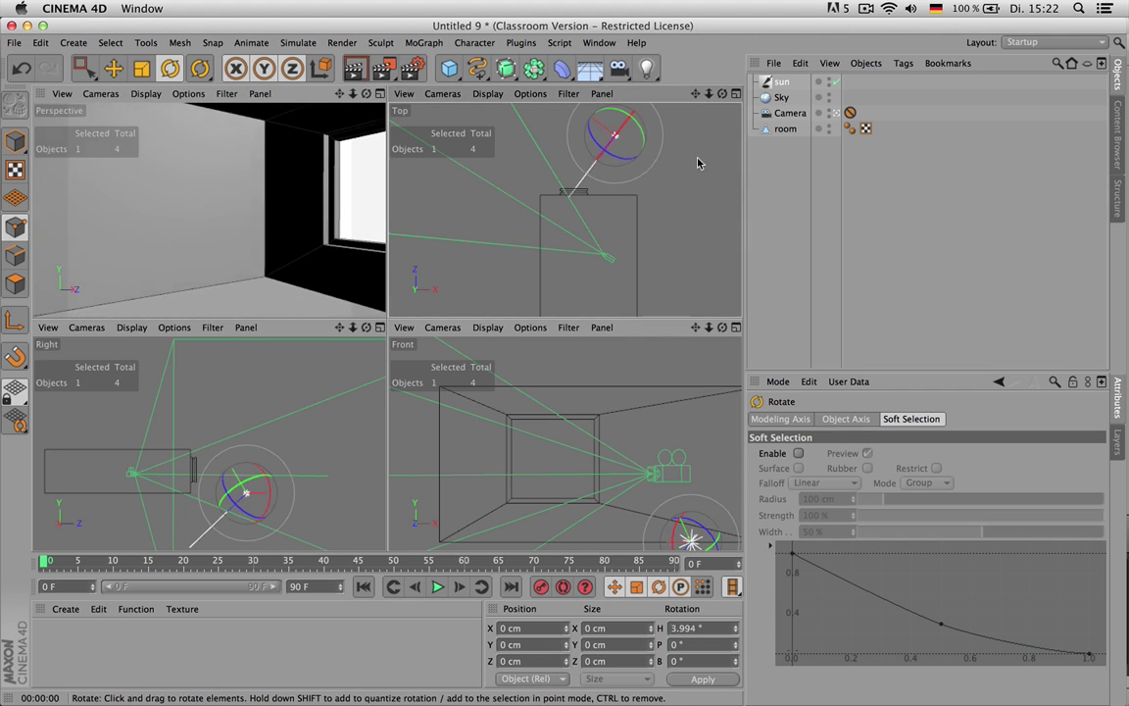
key("ctrl+r")
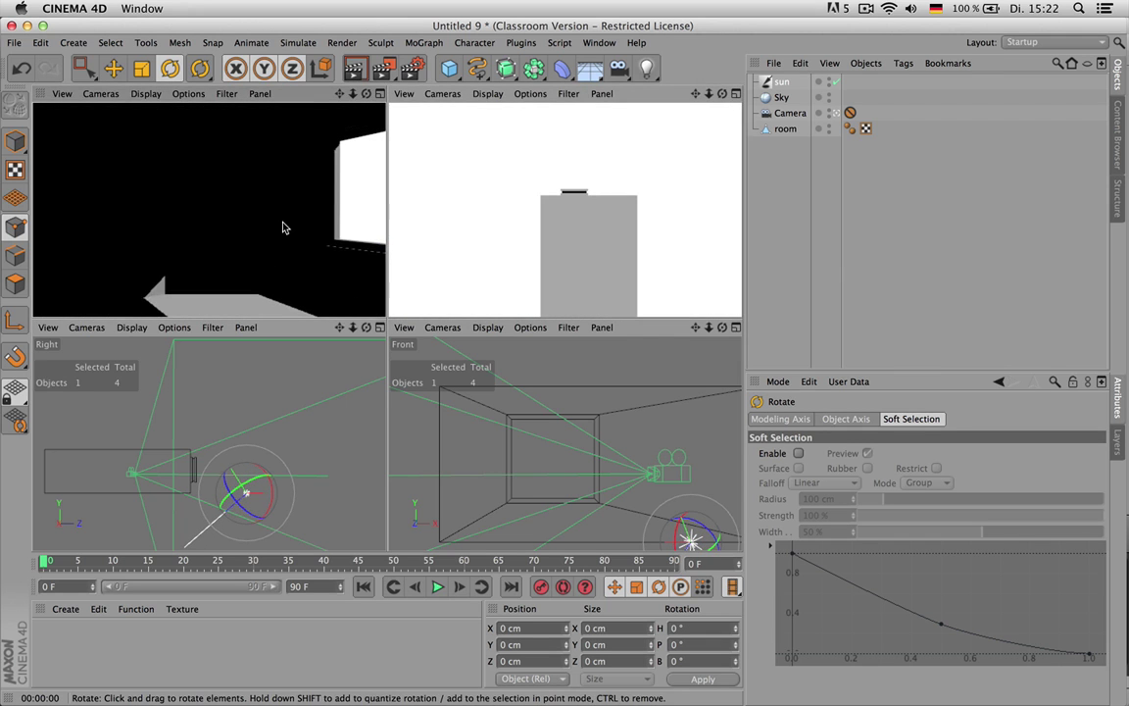
left_click(762, 184)
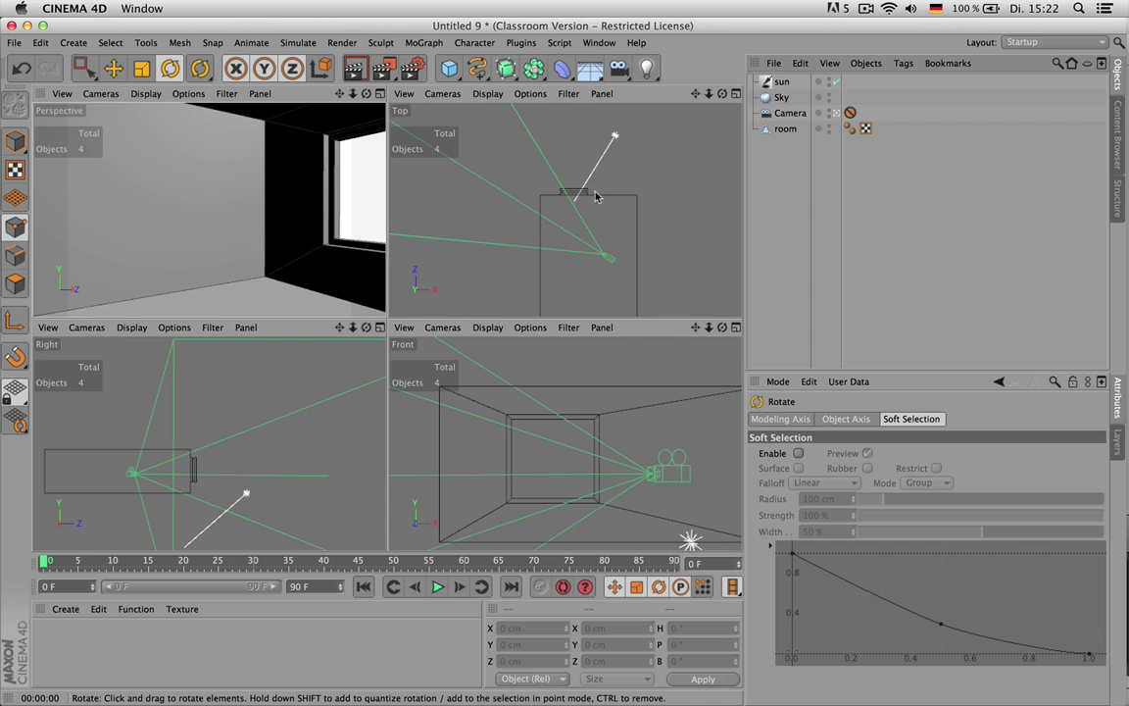
key("ctrl+z")
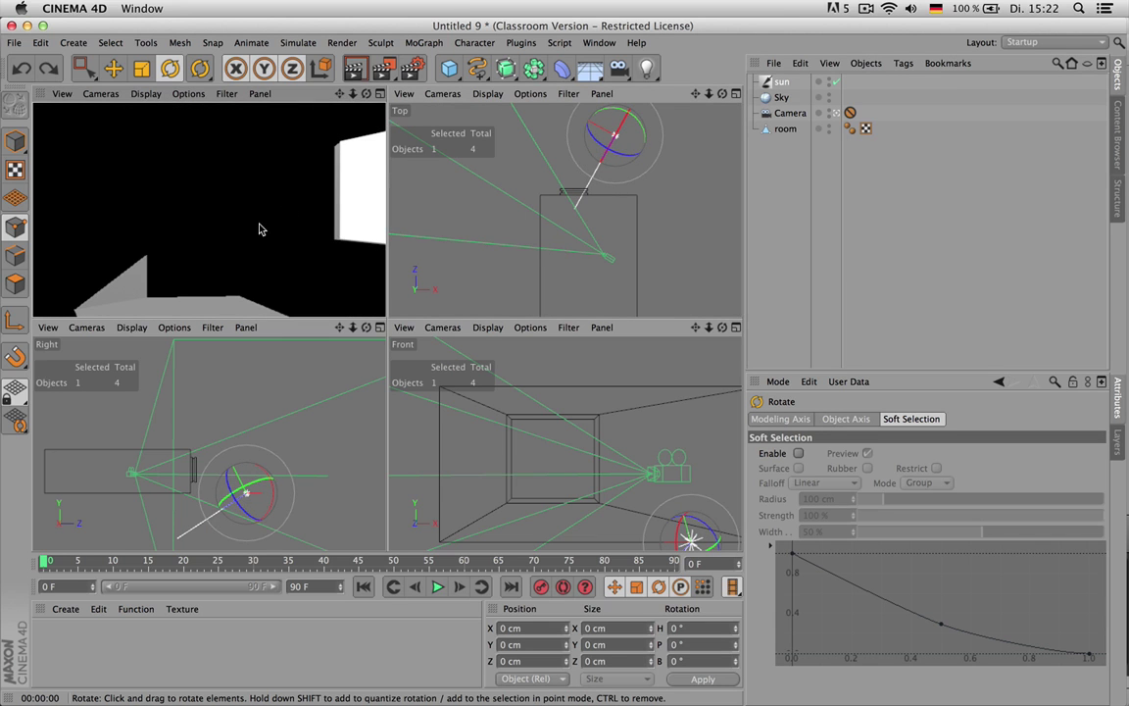
left_click_drag(620, 127, 623, 121)
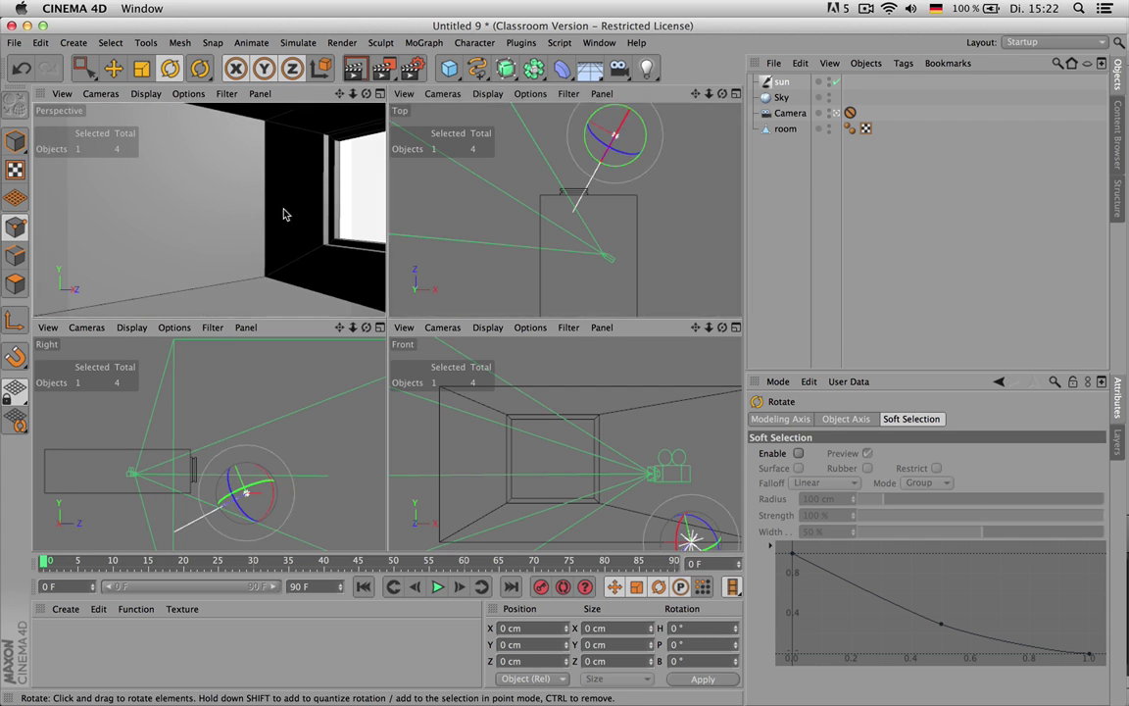
middle_click(287, 213)
key("super+z")
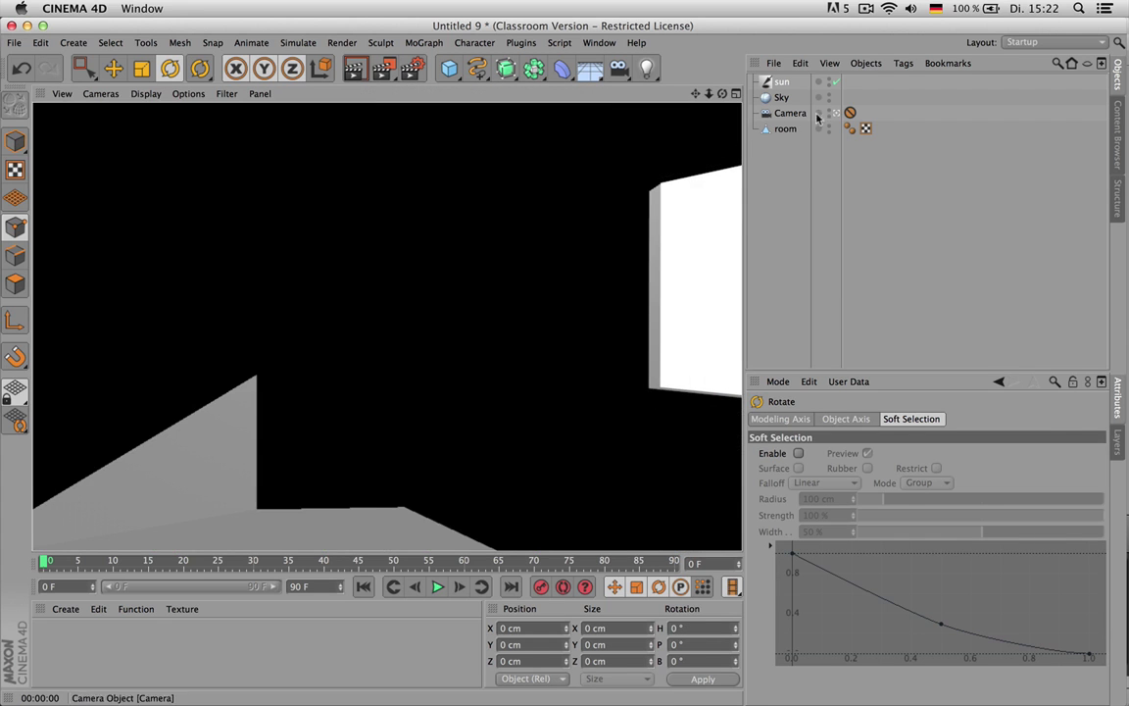
left_click(781, 81)
middle_click(514, 270)
left_click_drag(614, 143, 618, 134)
key("super+z")
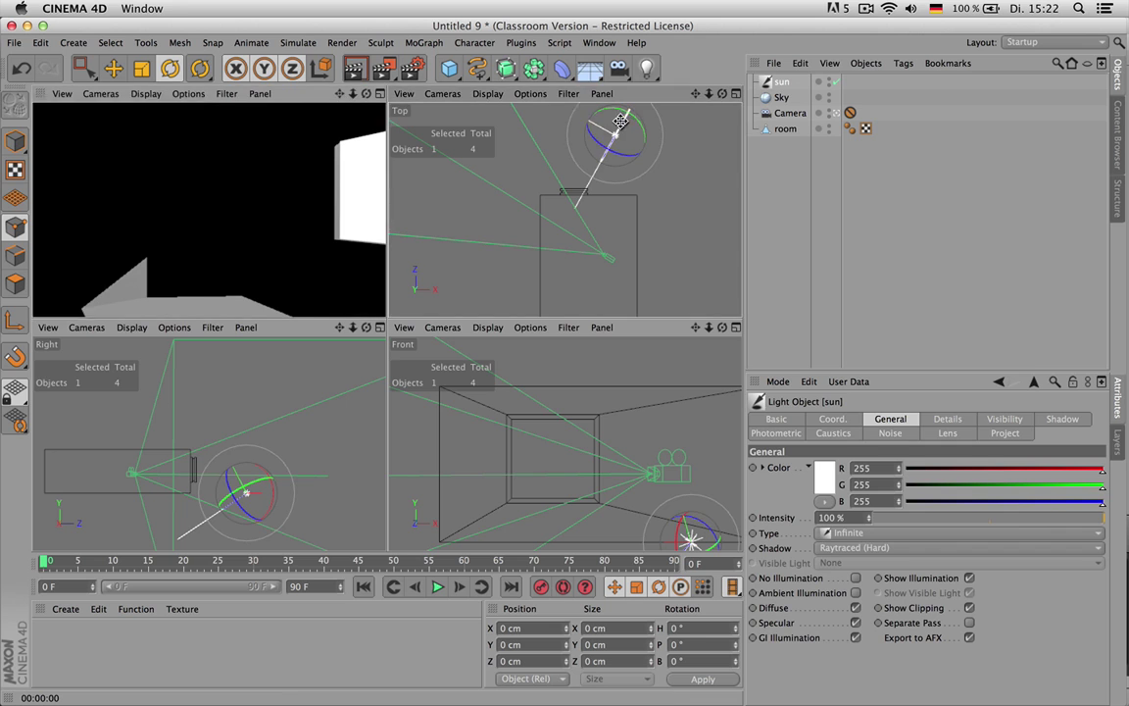
left_click(376, 186)
middle_click(377, 186)
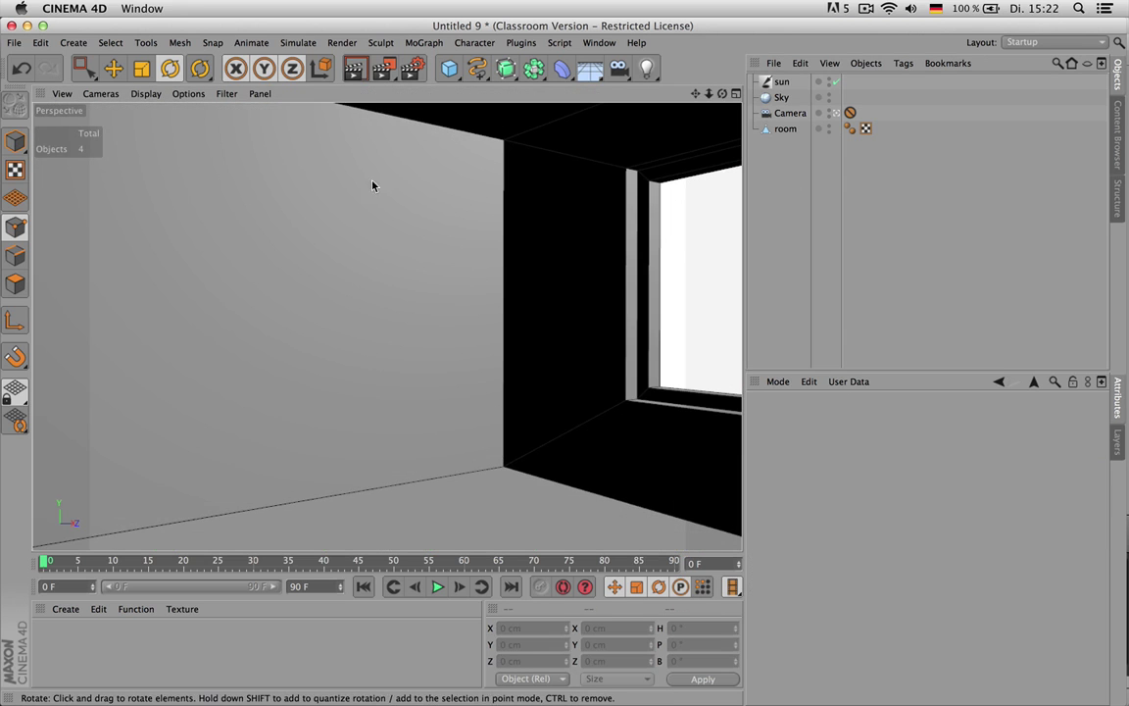
left_click(448, 68)
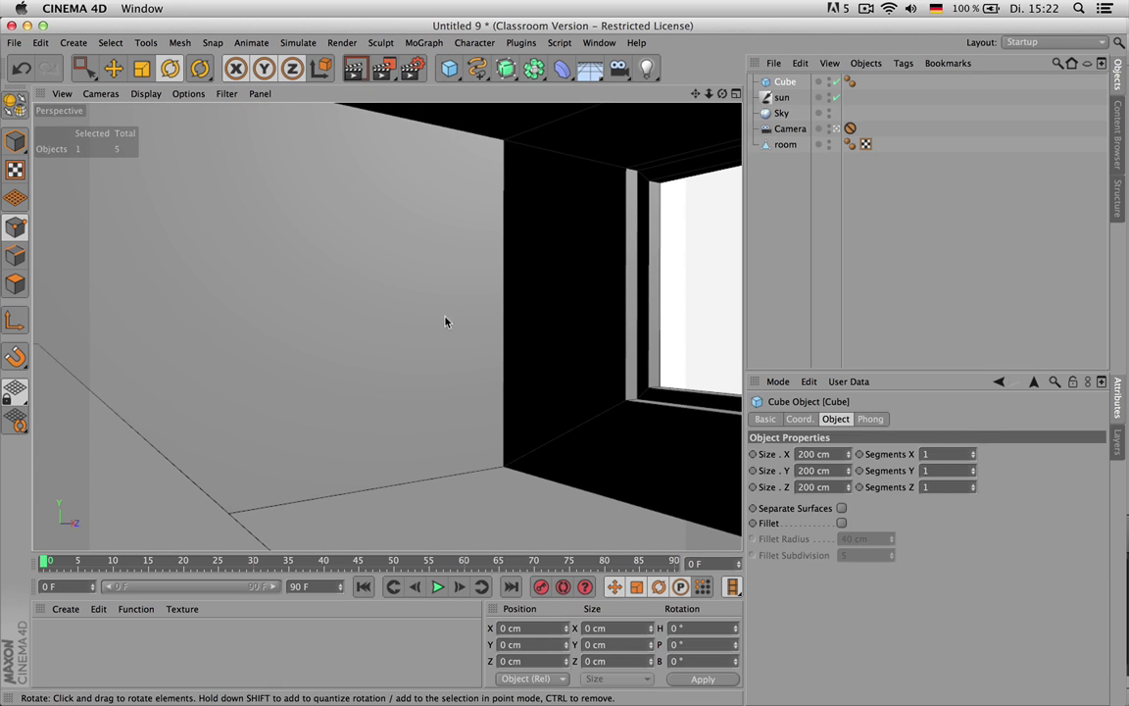
key("t")
middle_click(301, 398)
middle_click(605, 284)
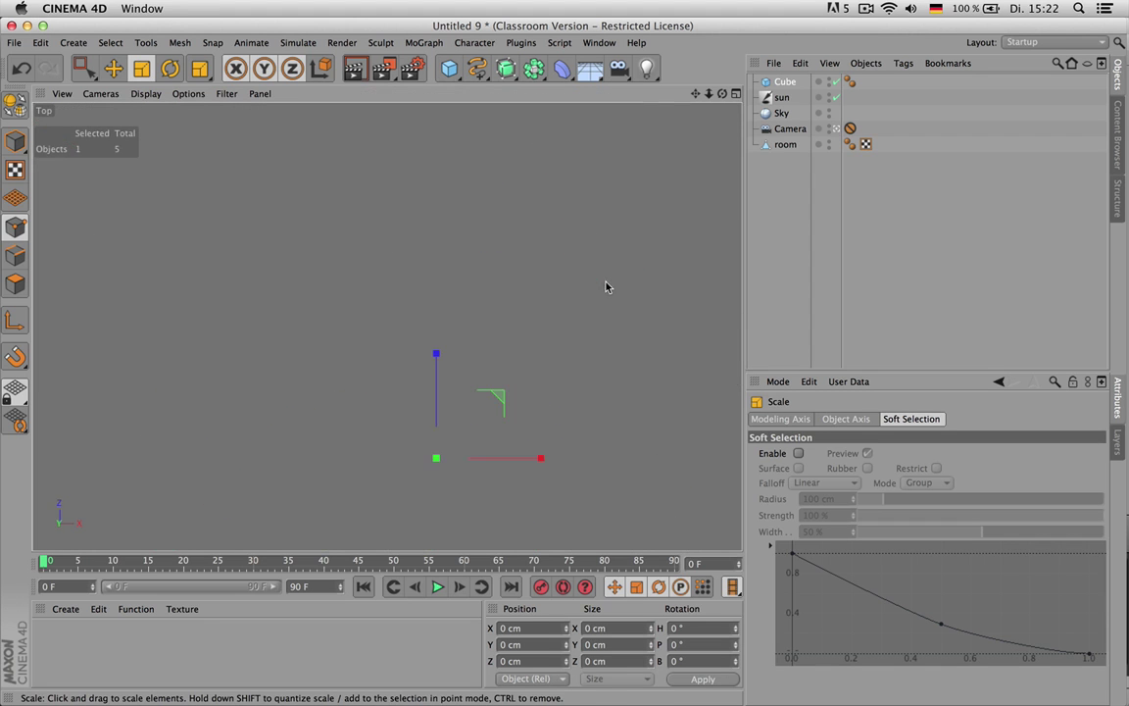
key("e")
middle_click(567, 269)
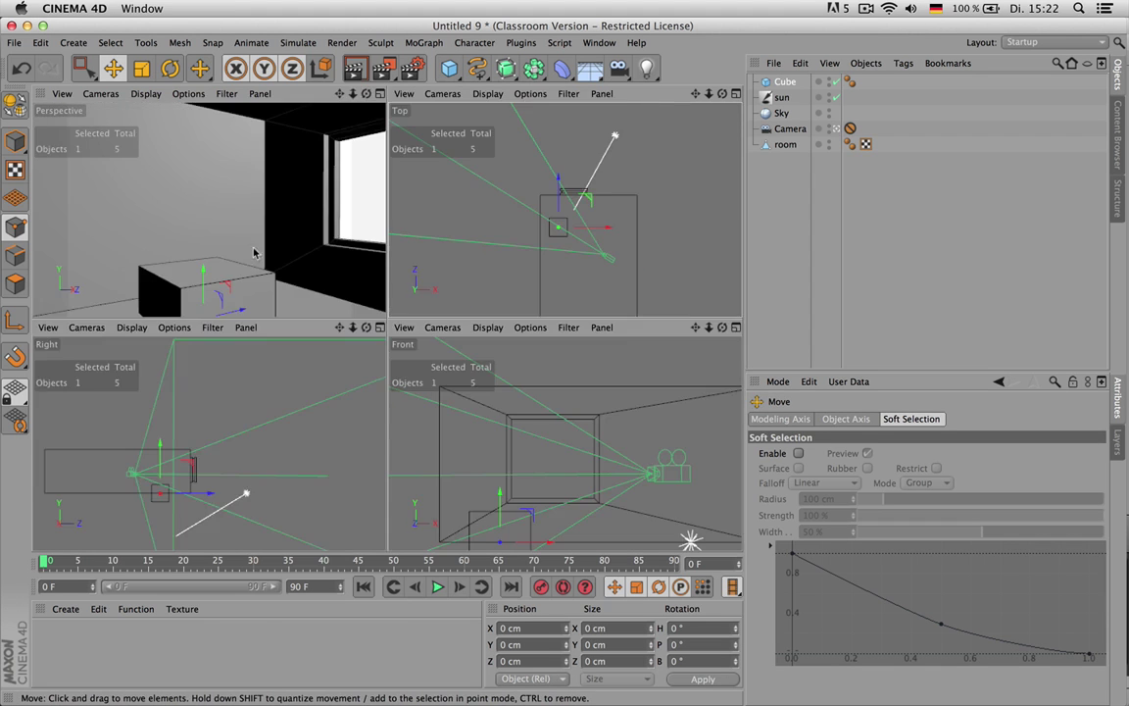
middle_click(232, 225)
left_click_drag(374, 468, 374, 410)
left_click_drag(455, 535, 378, 497)
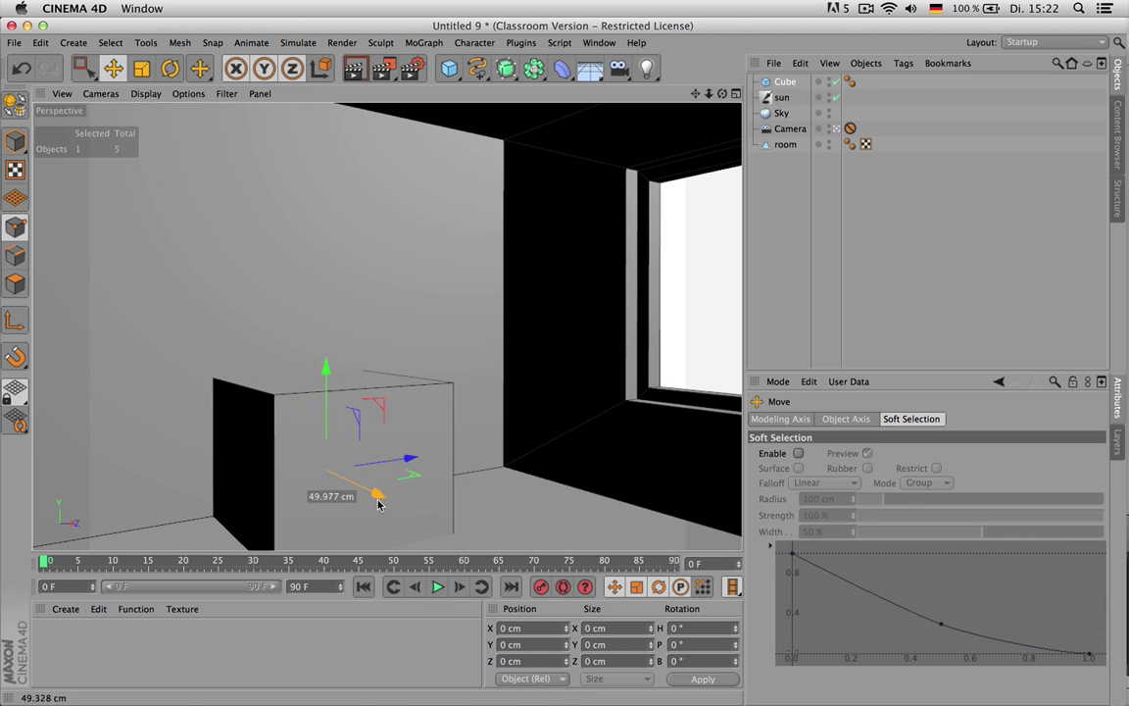
left_click_drag(328, 365, 335, 395)
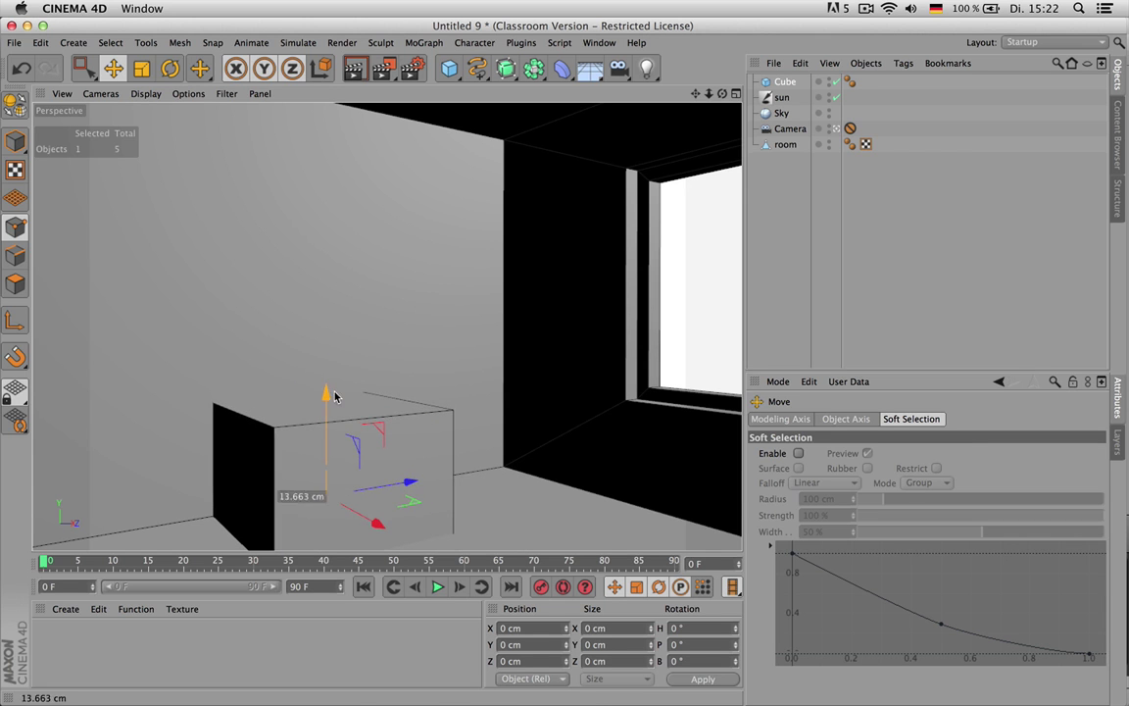
left_click(784, 81)
left_click(841, 522)
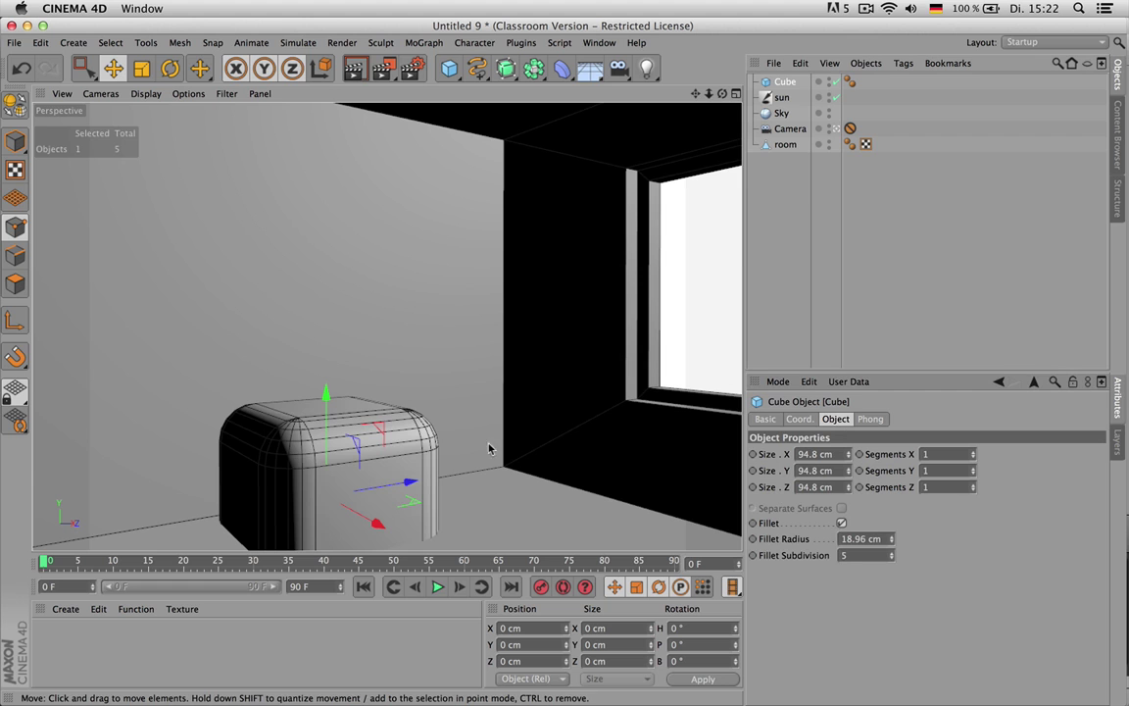
left_click(424, 474)
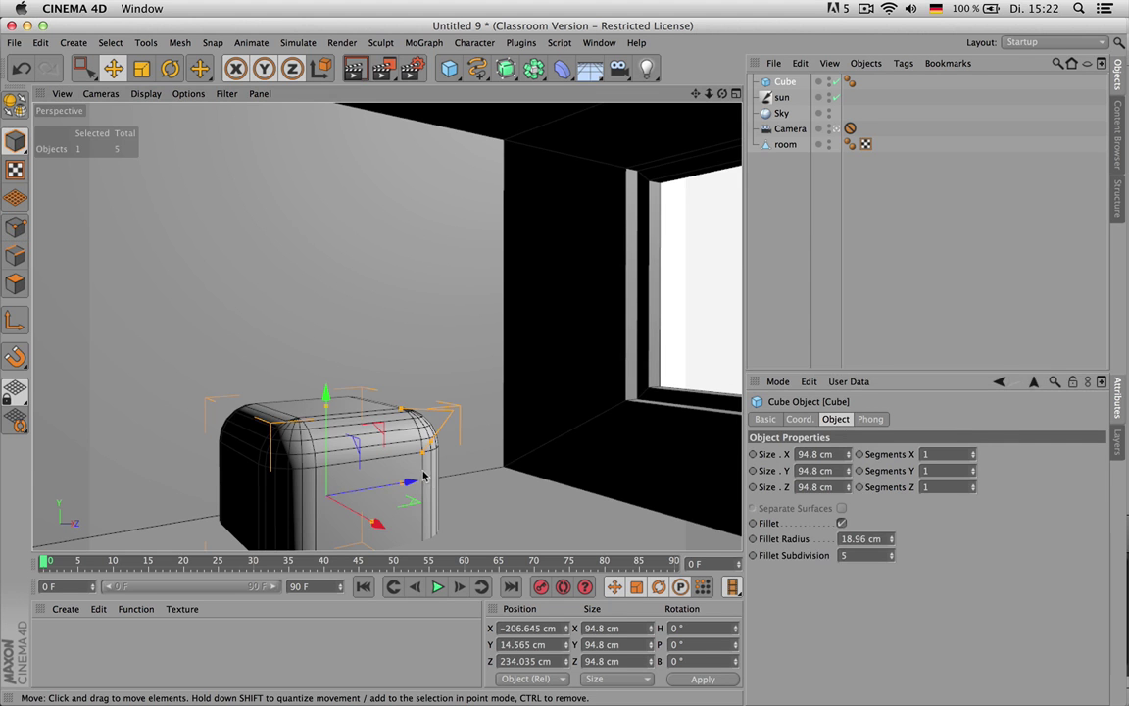
mouse_move(423, 475)
left_mouse_down()
mouse_move(422, 486)
mouse_move(424, 474)
left_mouse_up()
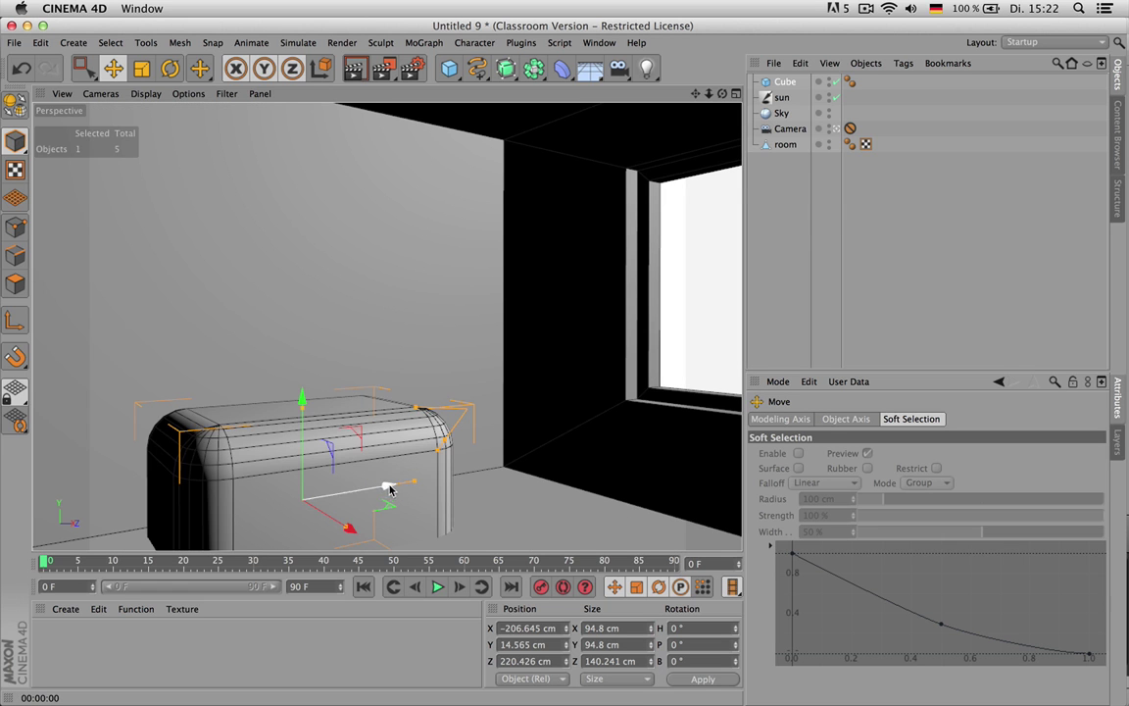
left_click_drag(385, 490, 360, 493)
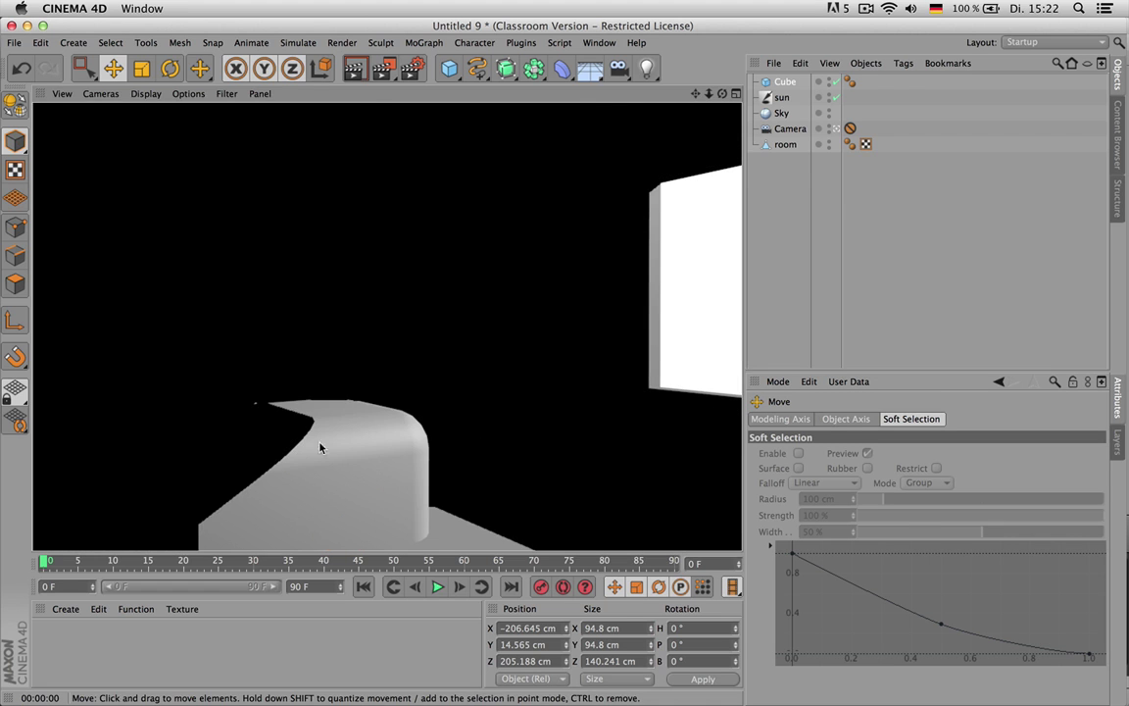
left_click(408, 418)
left_click_drag(292, 411, 325, 453)
key("ctrl+r")
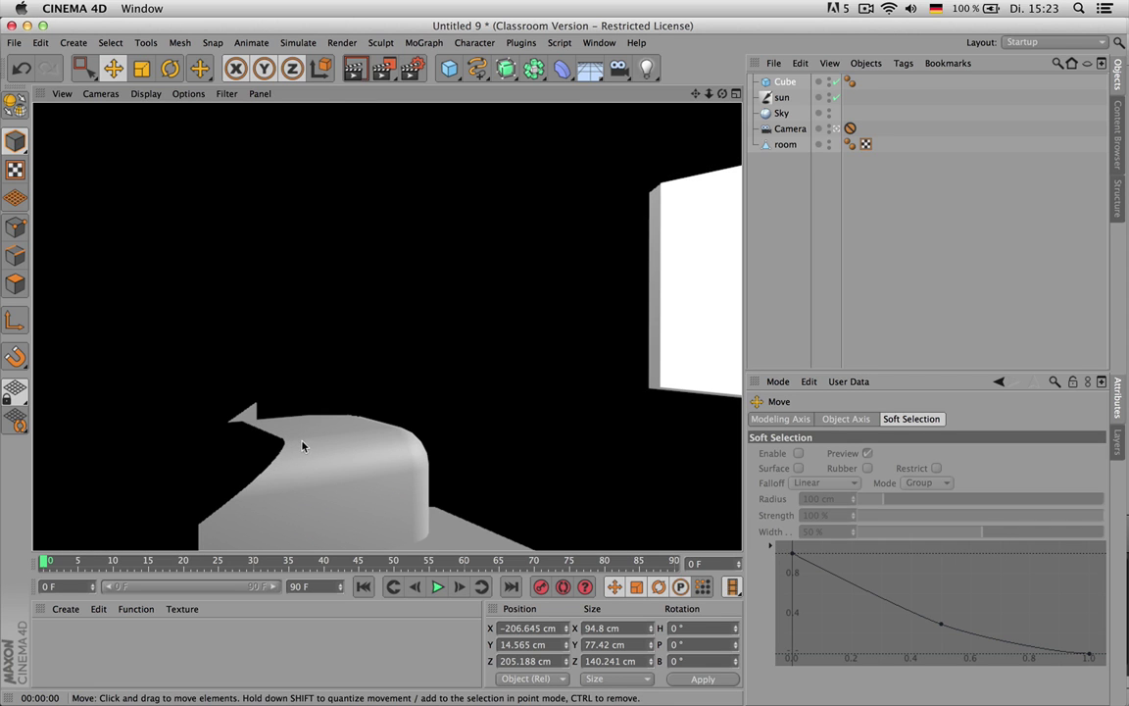
left_click(382, 482)
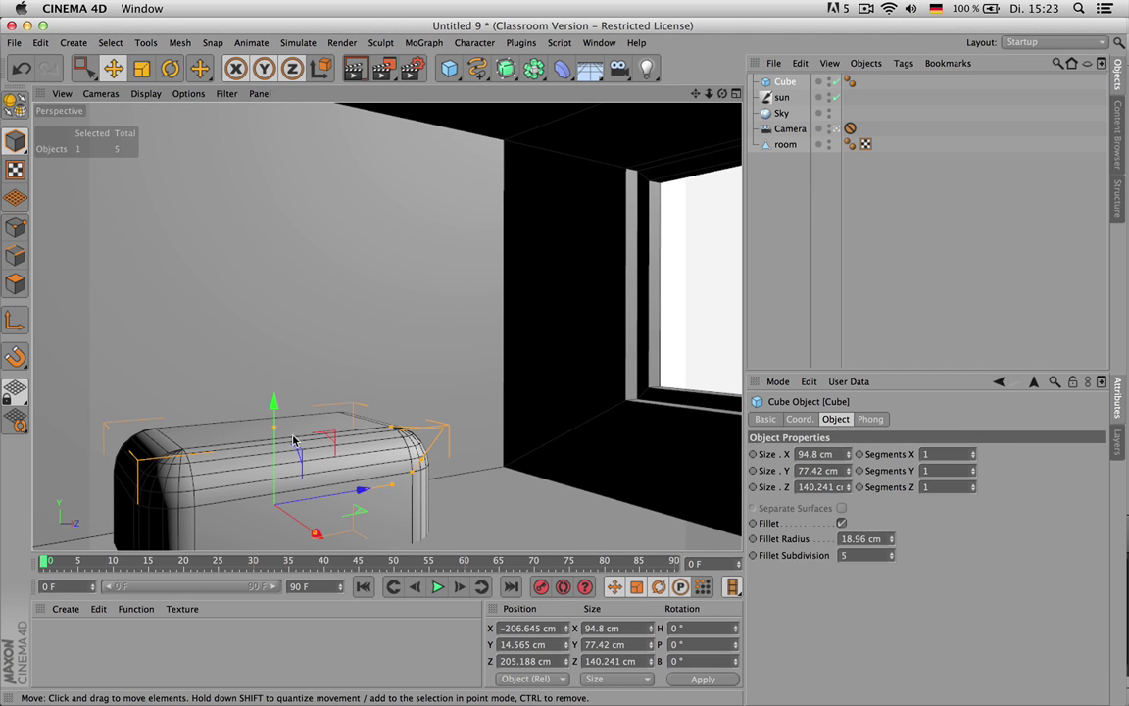
left_click_drag(275, 435, 275, 400)
left_click_drag(421, 478, 301, 404)
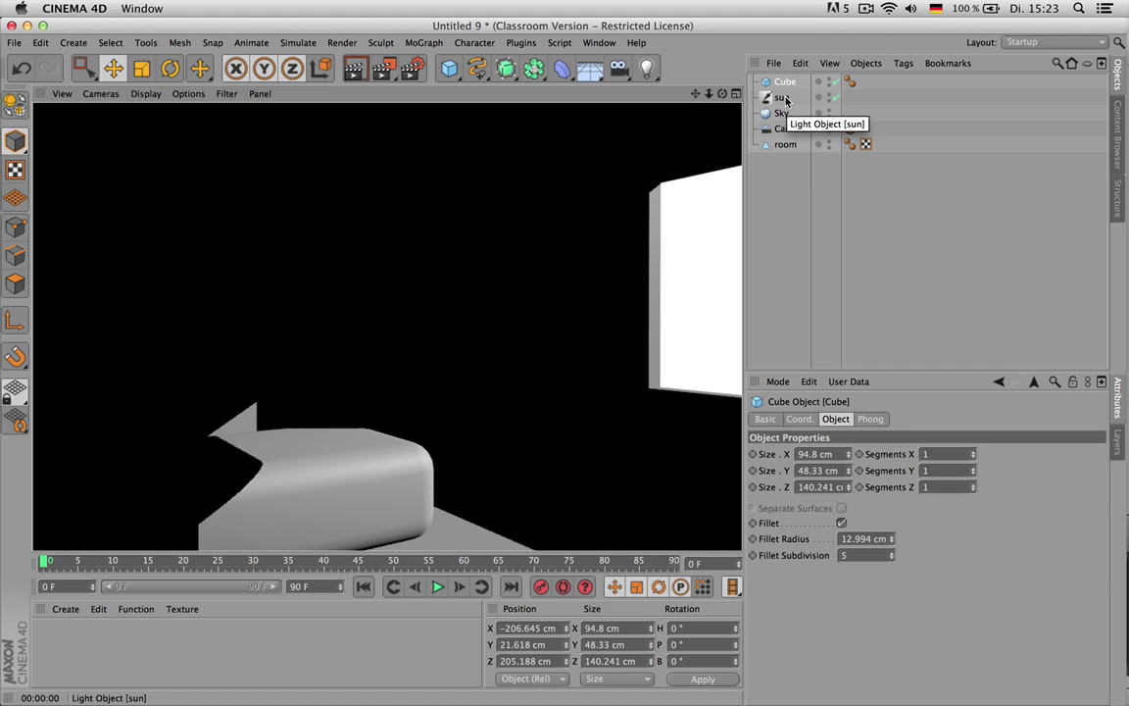
left_click(386, 483)
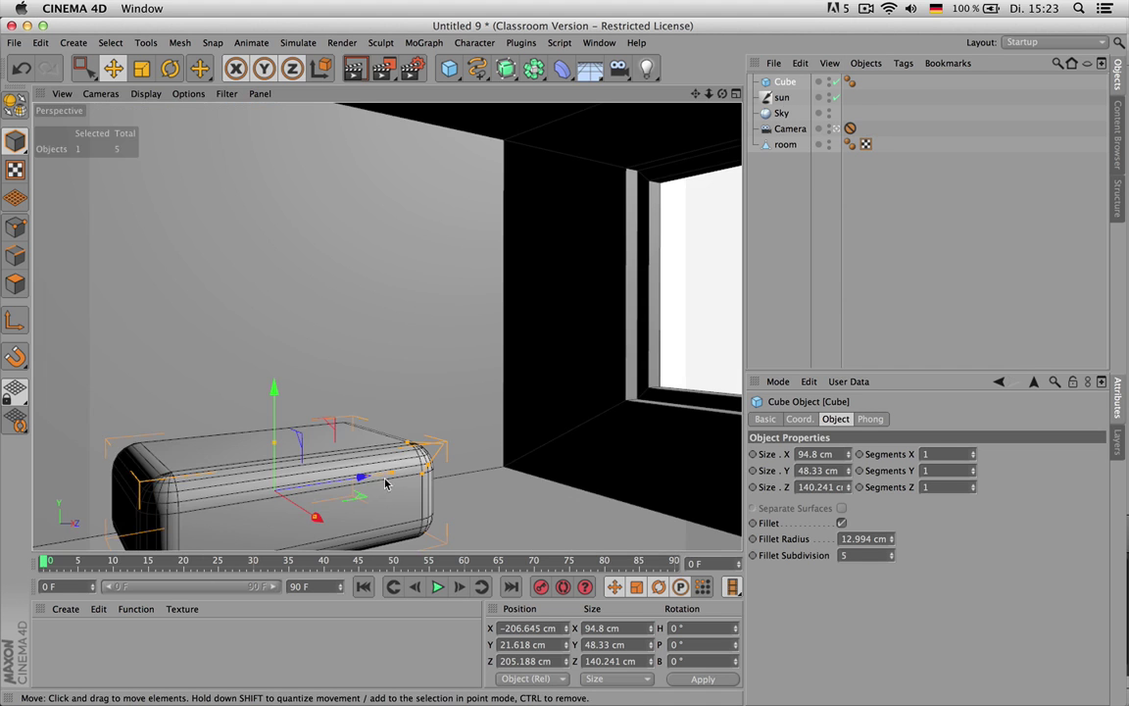
key("Delete")
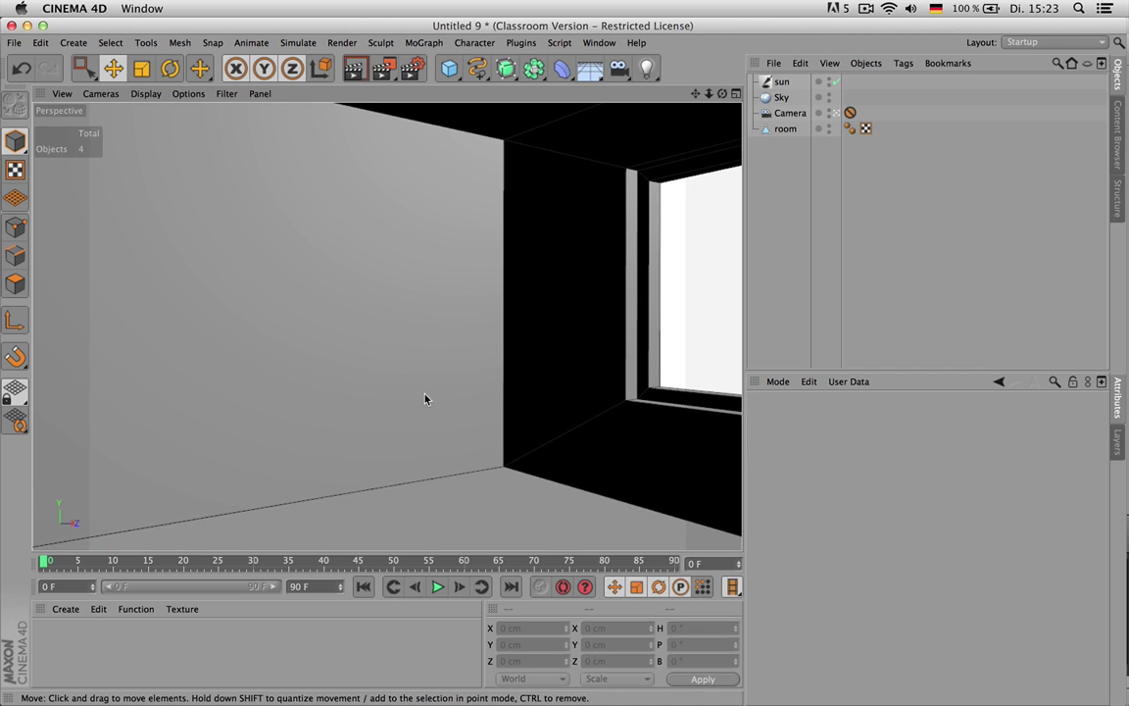
- Render a lighting preview and turn on Icon Color for the sun light
key("super+r")
left_click(782, 83)
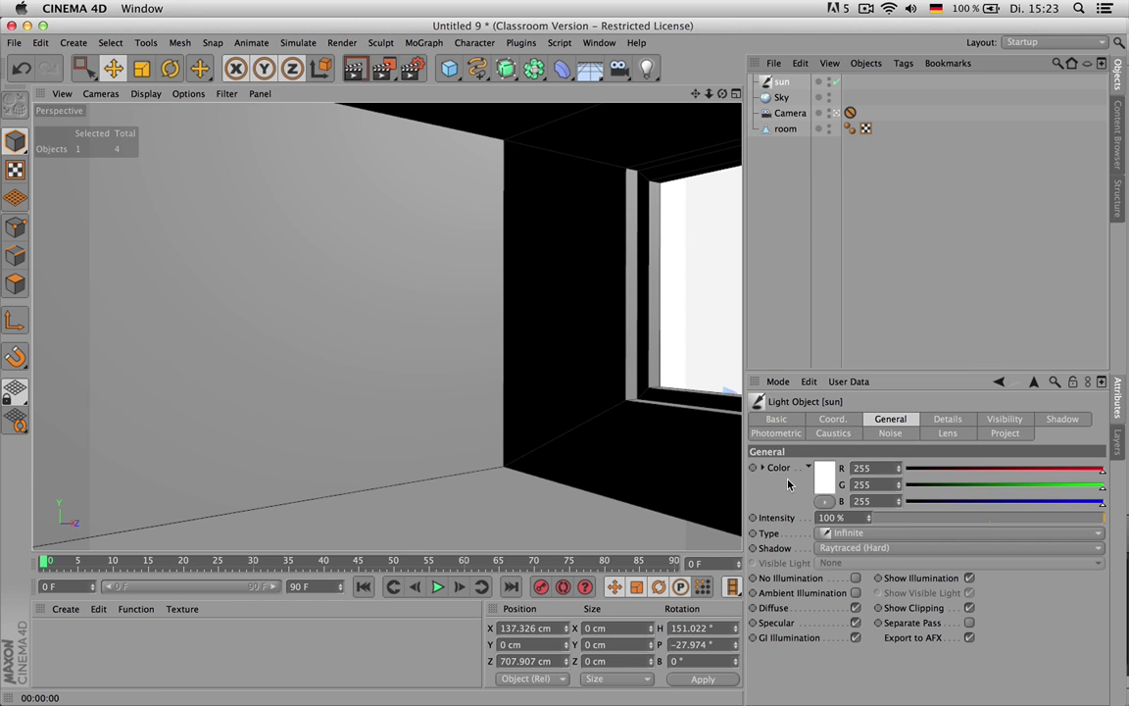
left_click(775, 418)
left_click(846, 545)
- Make the sun's colour red by setting G to 59 and B to 60
left_click(890, 418)
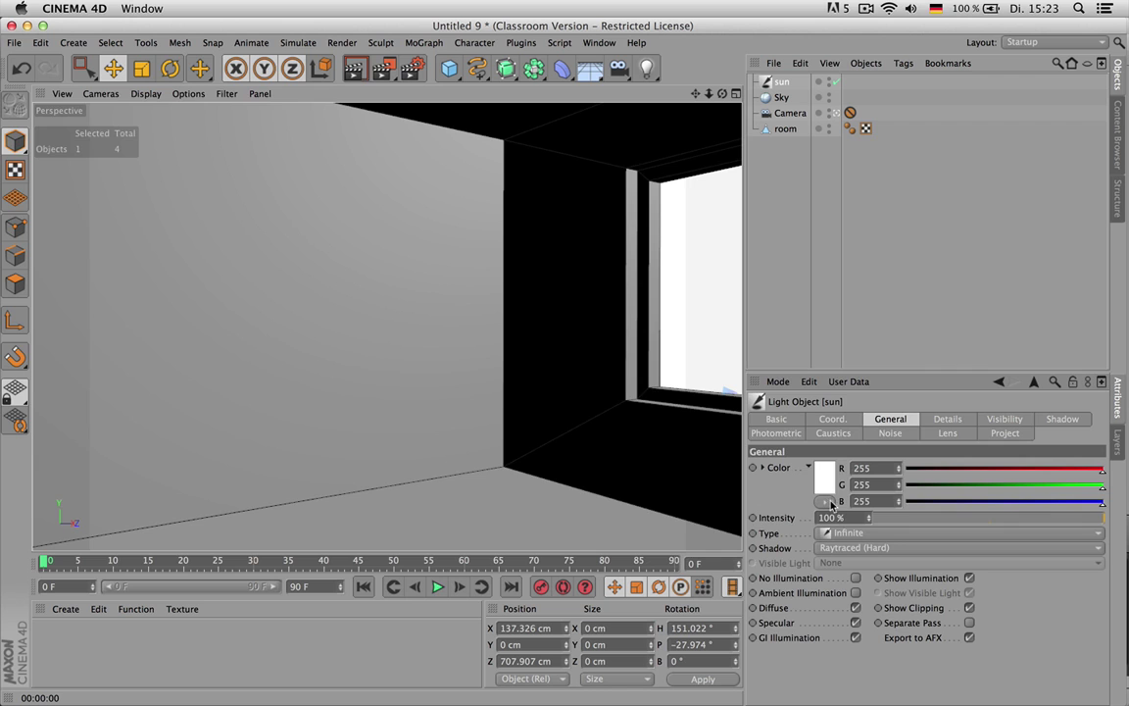
left_click(950, 485)
left_click(952, 502)
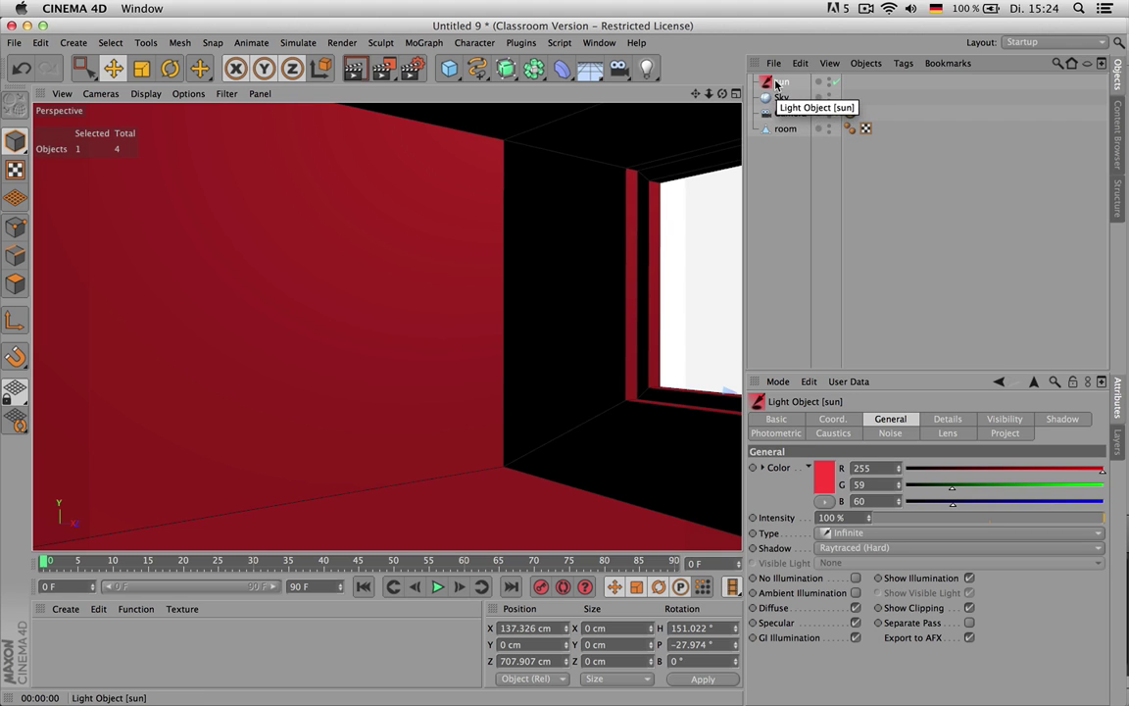
left_click(764, 469)
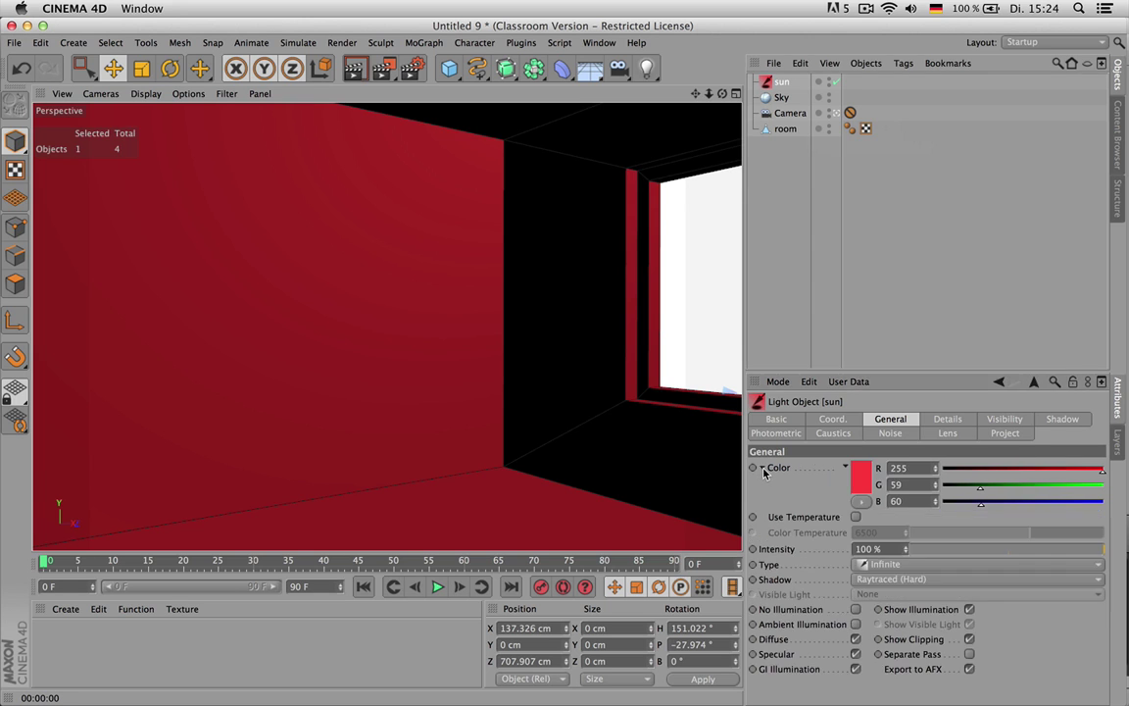
- Enable Use Temperature at about 5536 and display the sun's colour in HSV
left_click(855, 518)
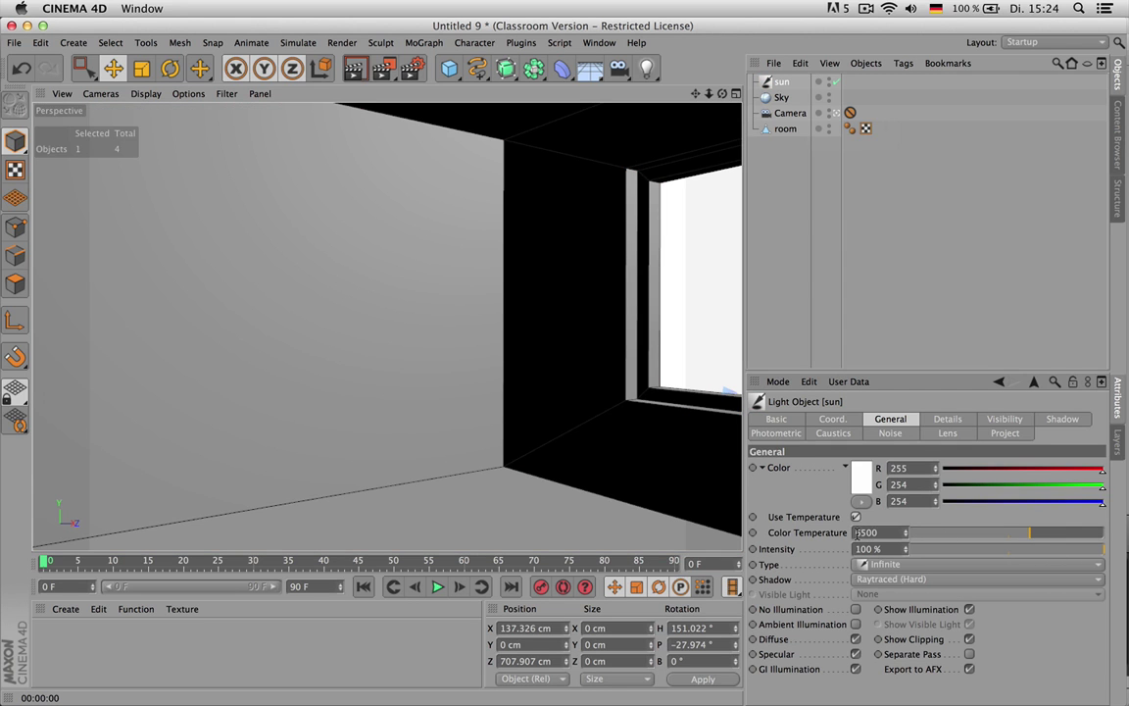
left_click_drag(1029, 532, 1000, 538)
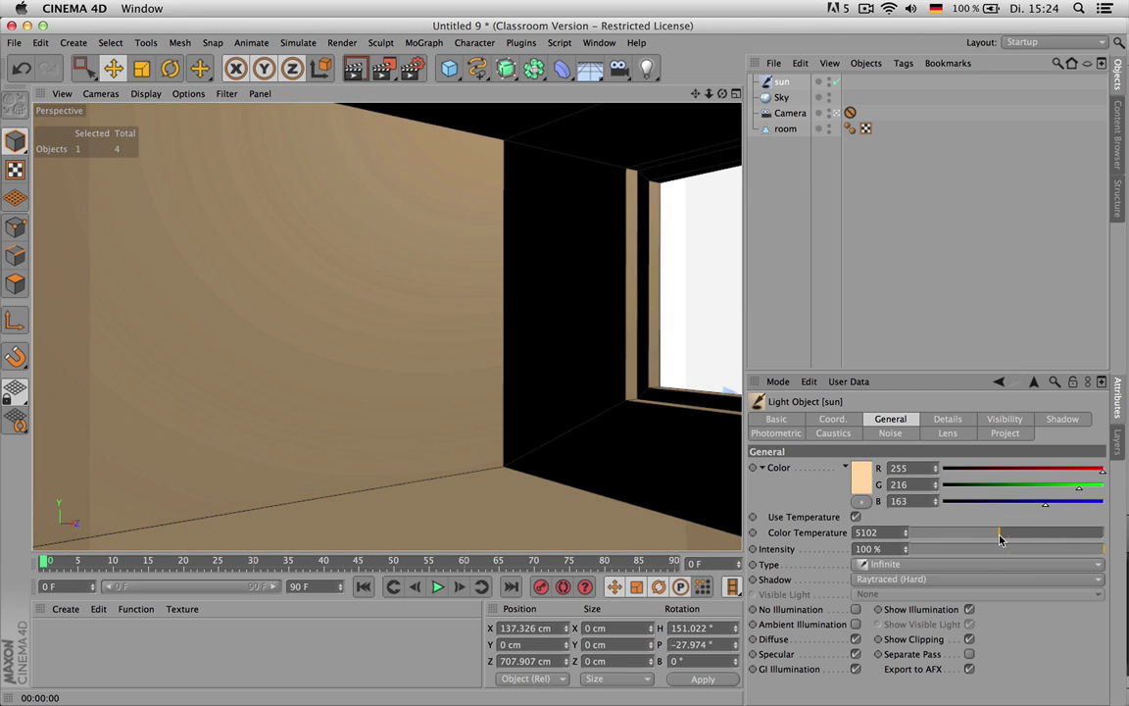
left_click(861, 500)
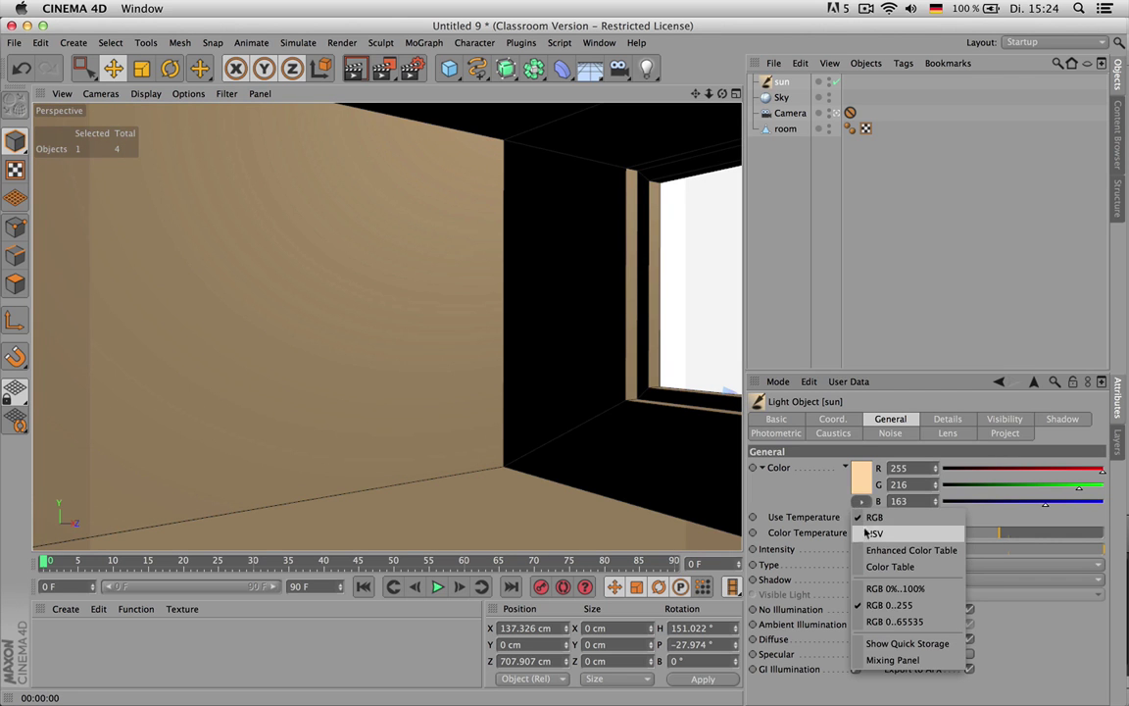
left_click(868, 534)
left_click_drag(998, 532, 1000, 535)
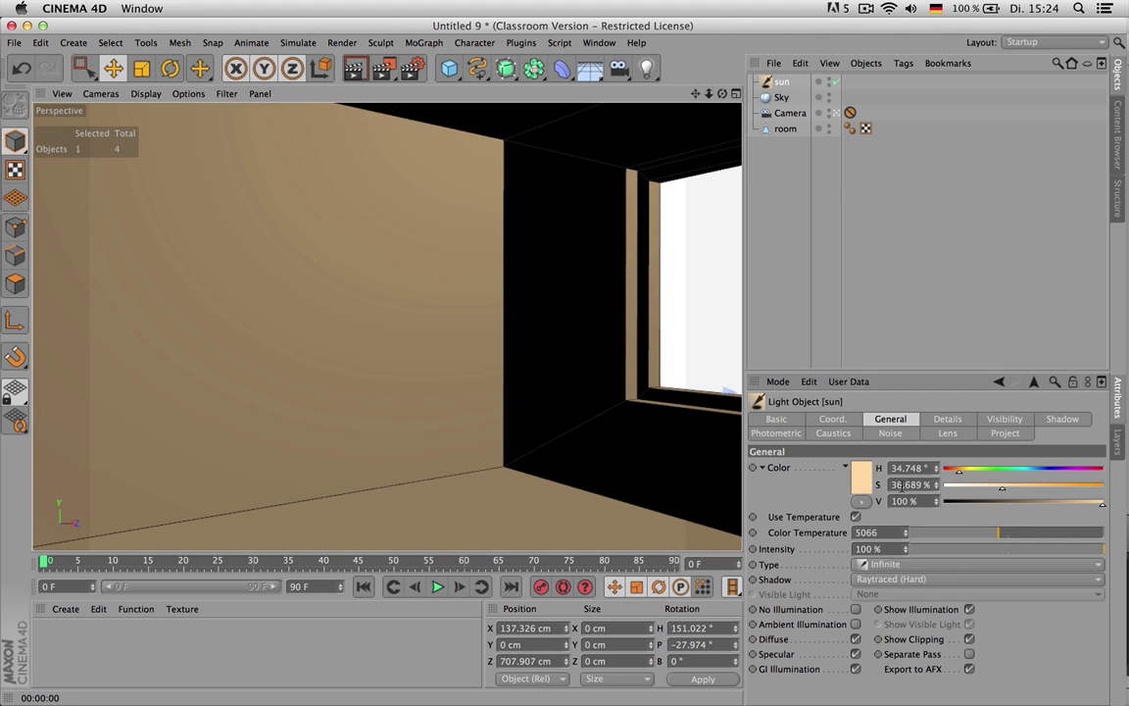
left_click_drag(1001, 534, 1010, 534)
- Confirm the sun's hue value (H 36°) and reselect the sun light
left_click(912, 468)
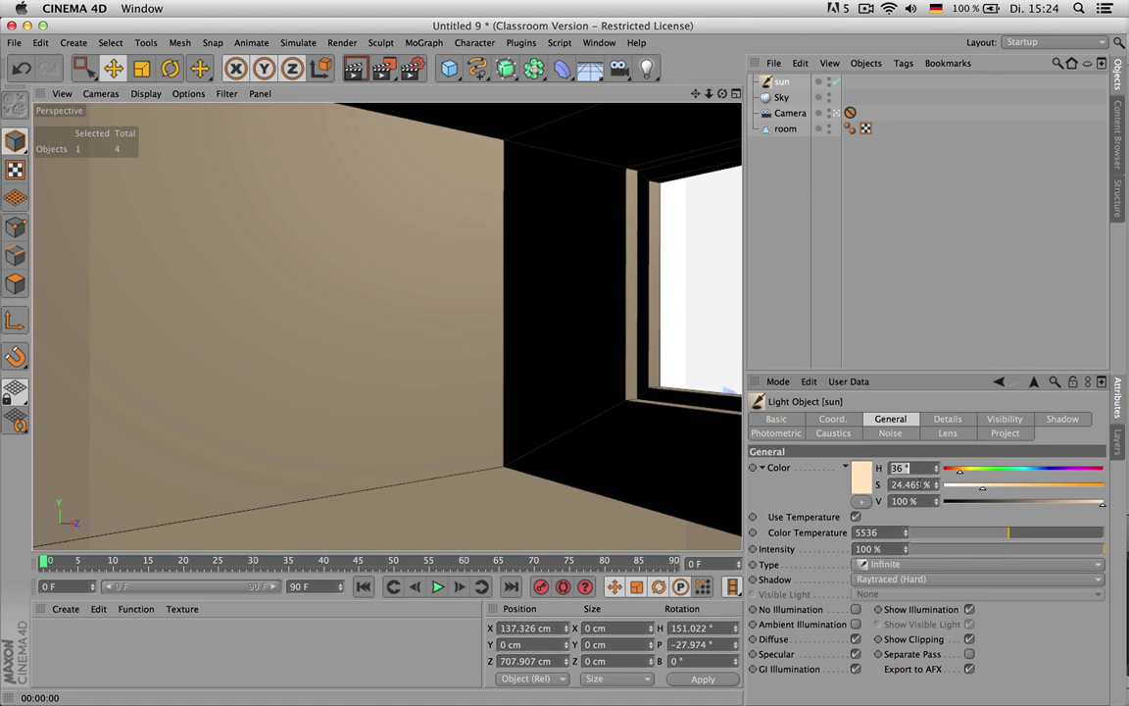
key("Tab")
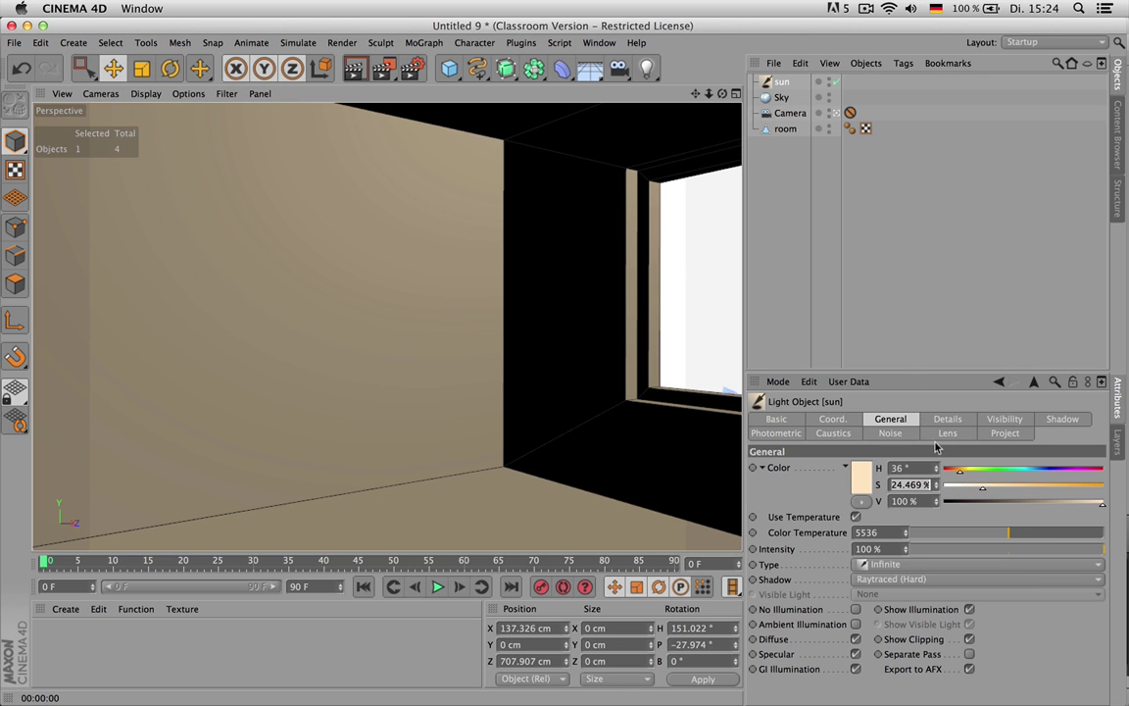
left_click(966, 312)
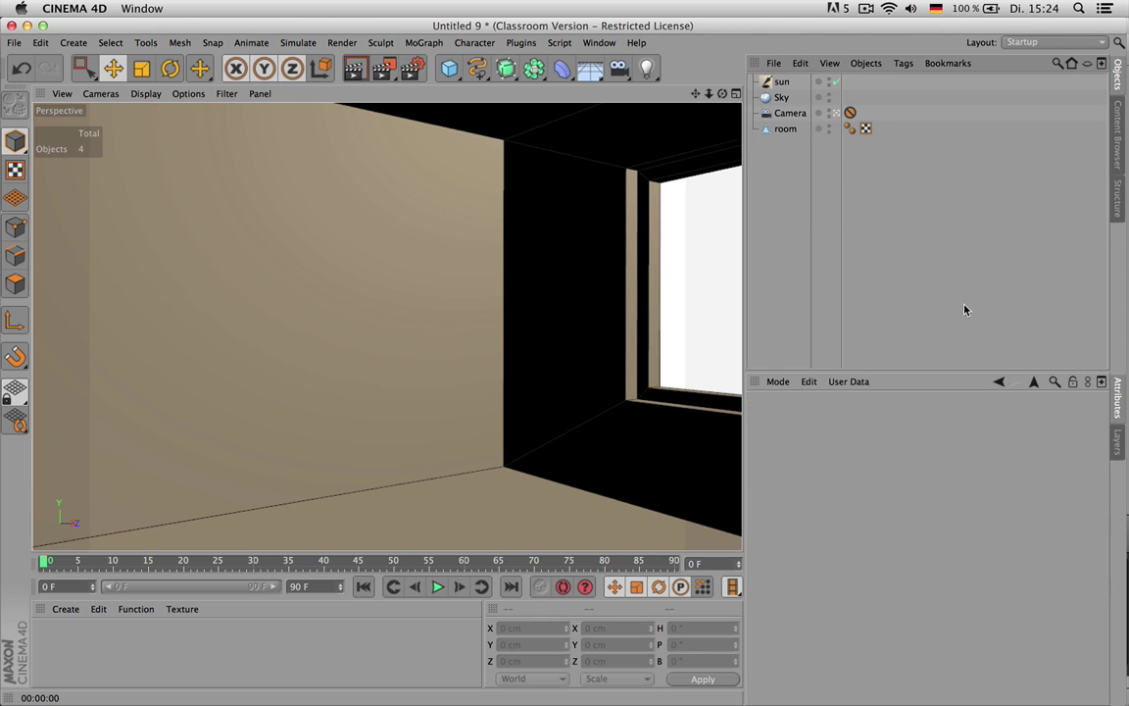
left_click(774, 84)
scroll(411, 335, "up", 3)
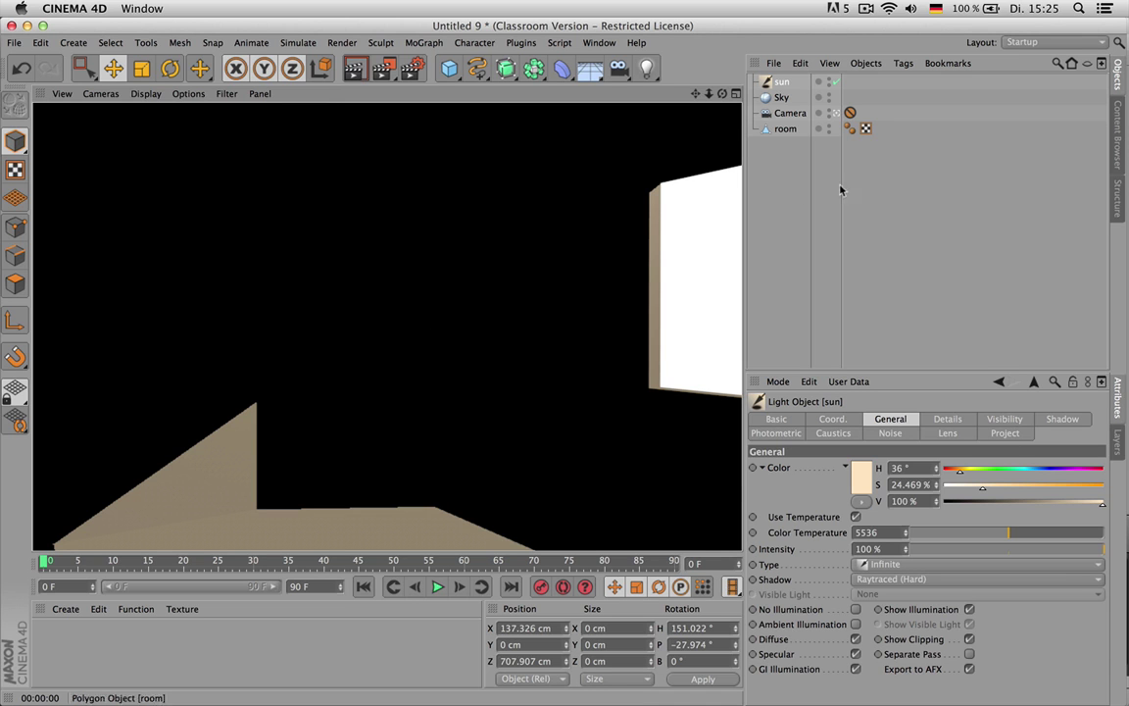
- Switch the sun's Shadow type from Raytraced (Hard) to soft Area shadows
left_click(892, 580)
left_click(897, 580)
left_click(900, 580)
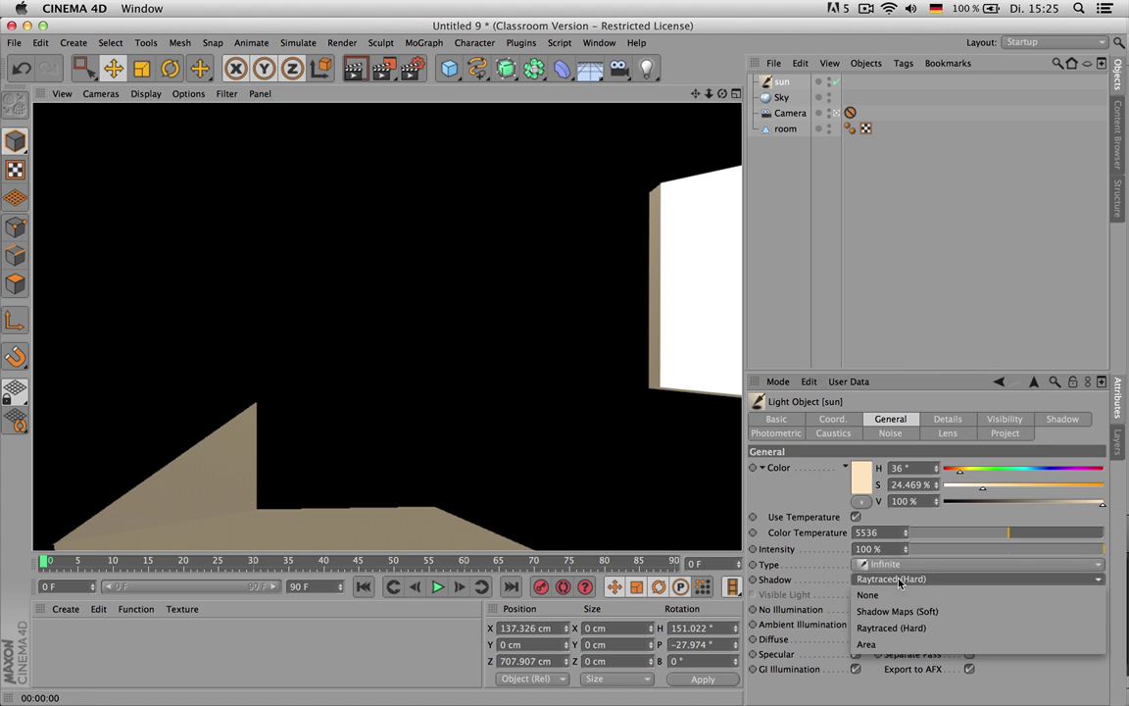
left_click(893, 645)
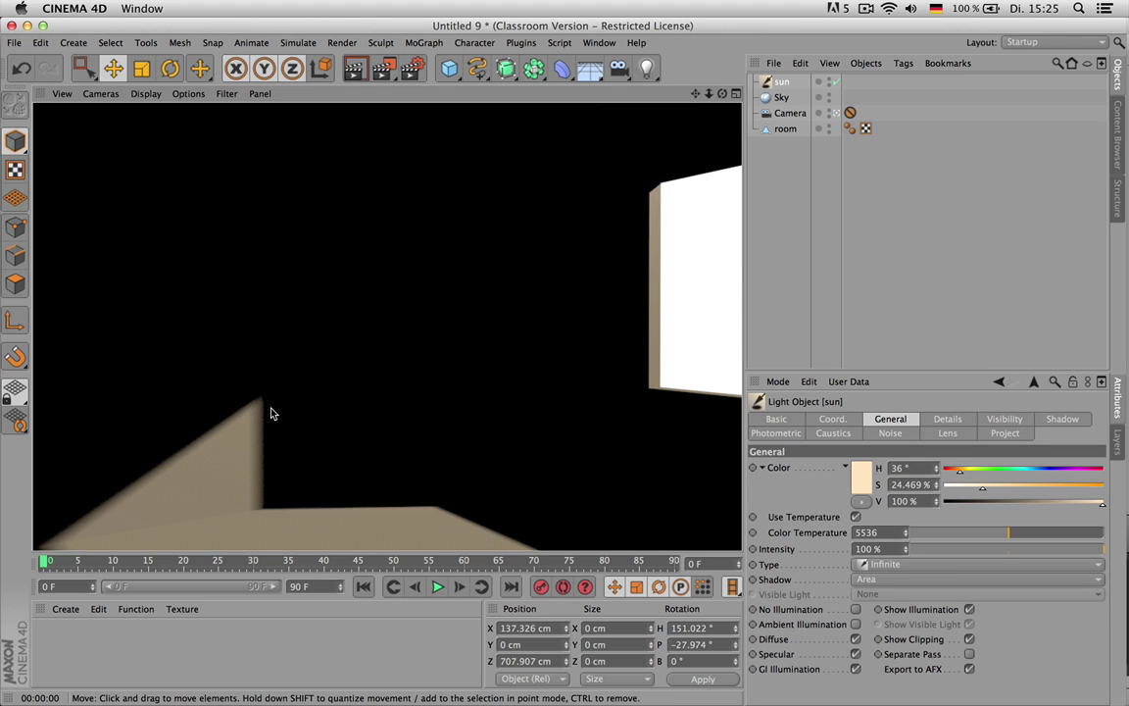
left_click(947, 420)
- Test Infinite Angle values of 0.1° and 5°, settle on 0.35°, and render
left_click_drag(961, 382, 961, 271)
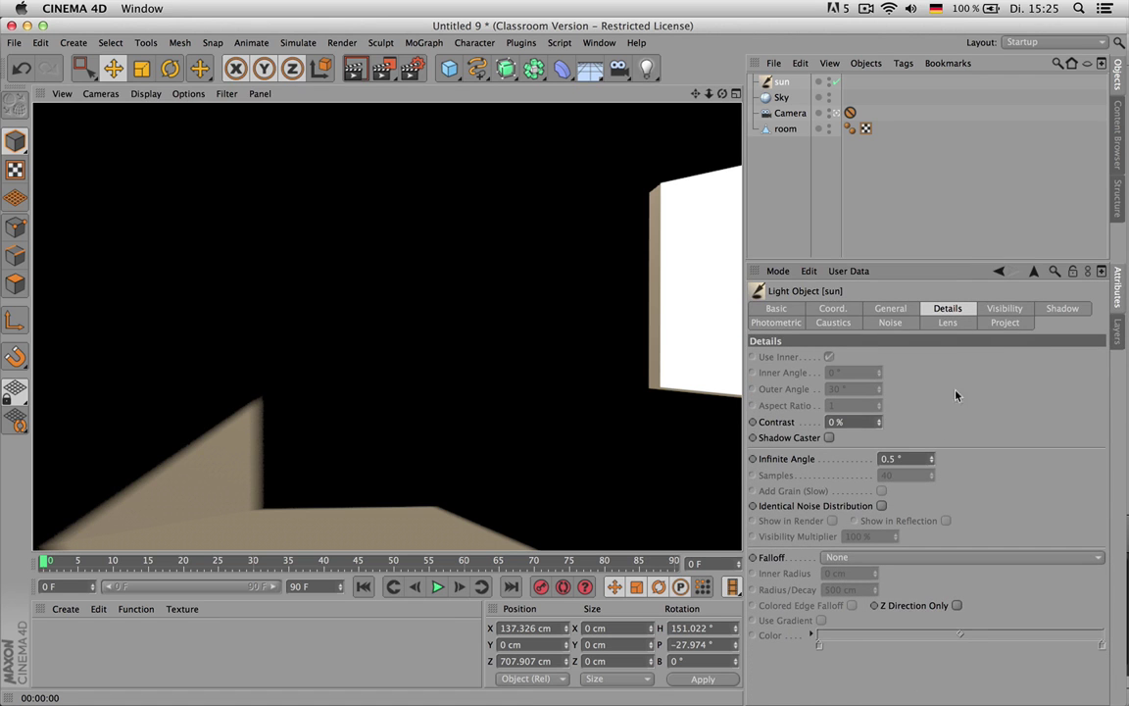
left_click(910, 458)
type("0.1")
key("Return")
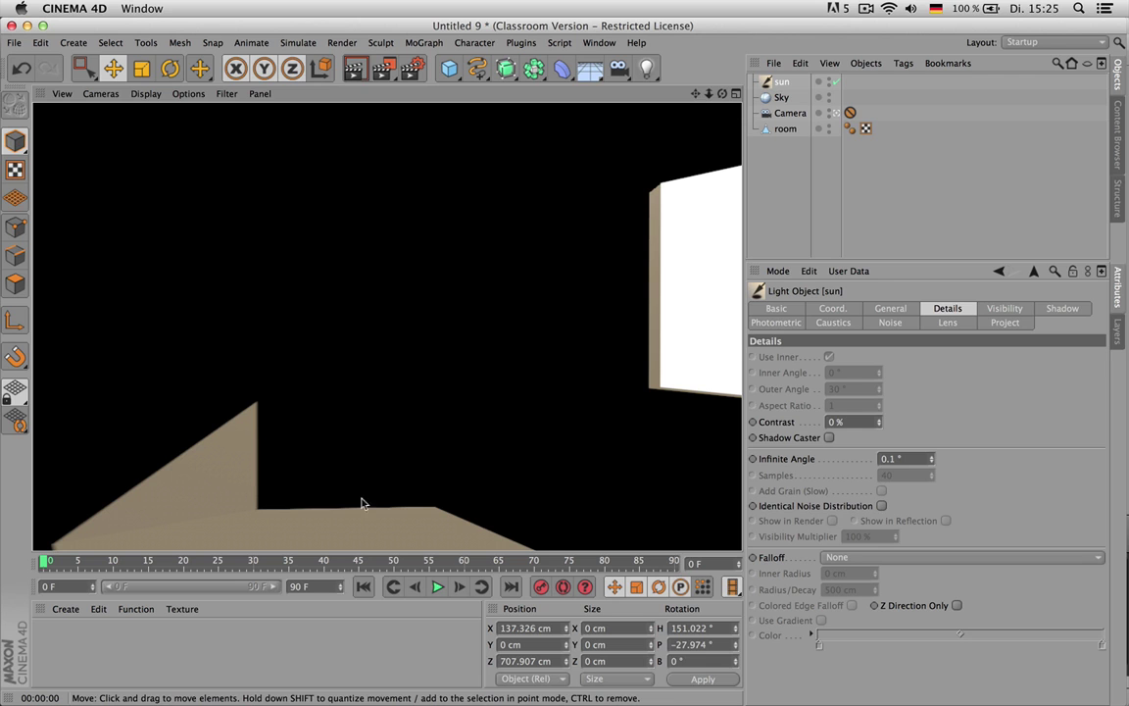
left_click(912, 459)
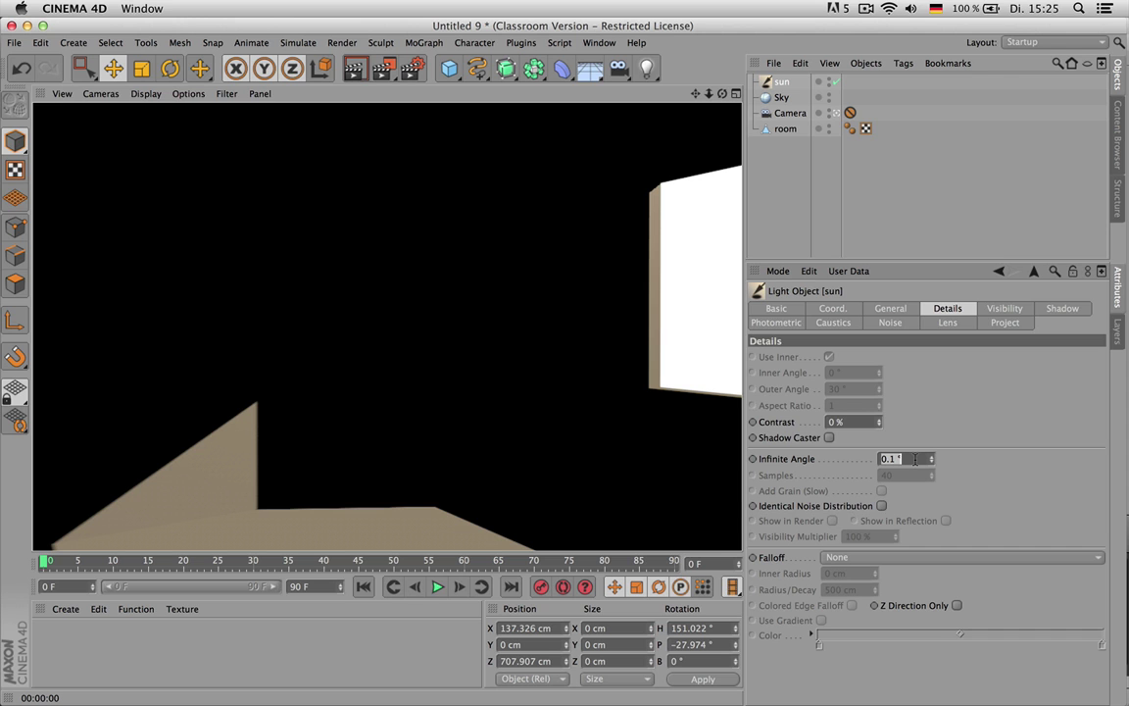
type("5")
key("Return")
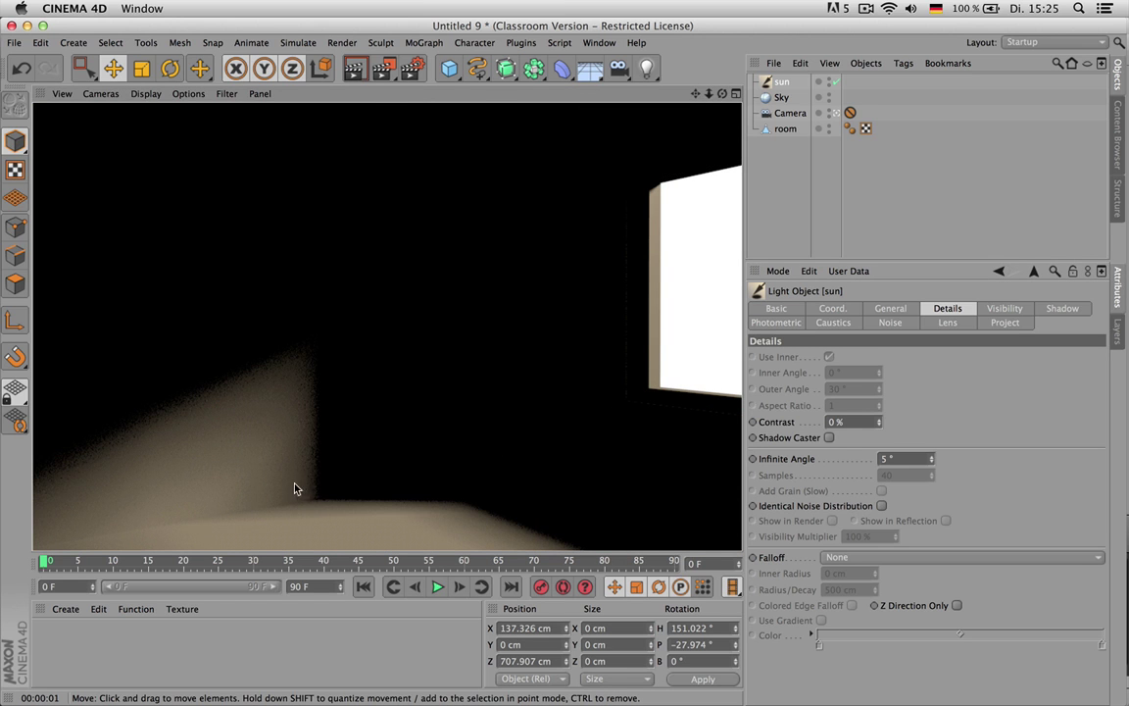
double_click(884, 458)
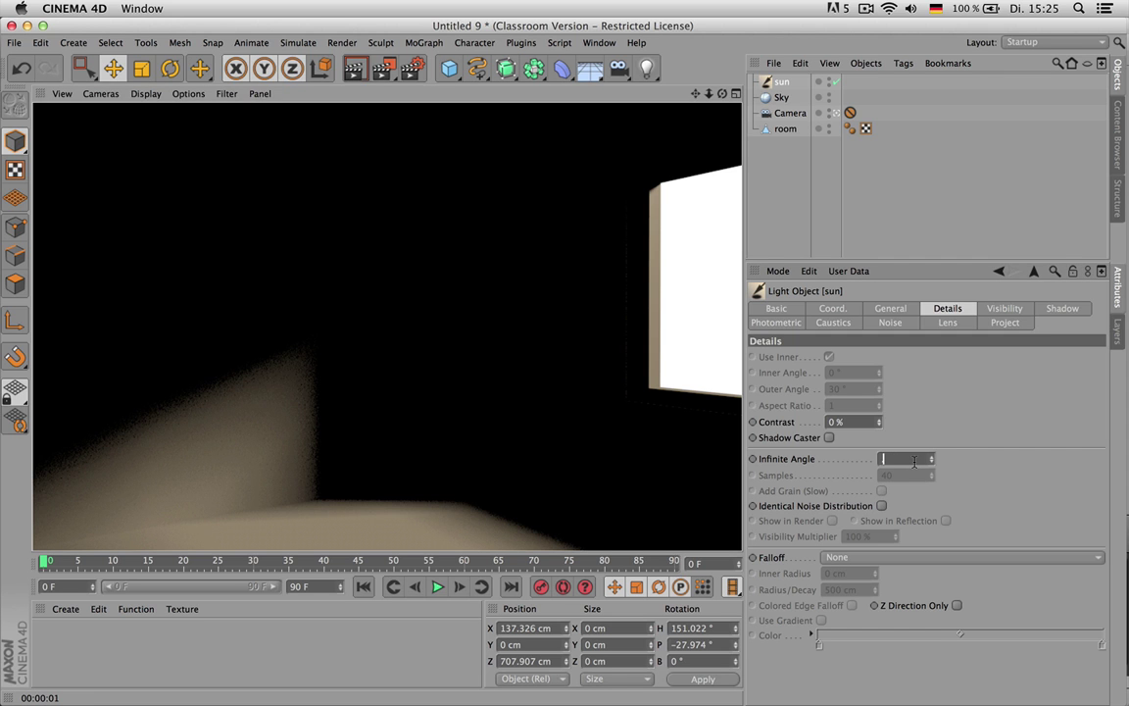
type("0.35")
key("Return")
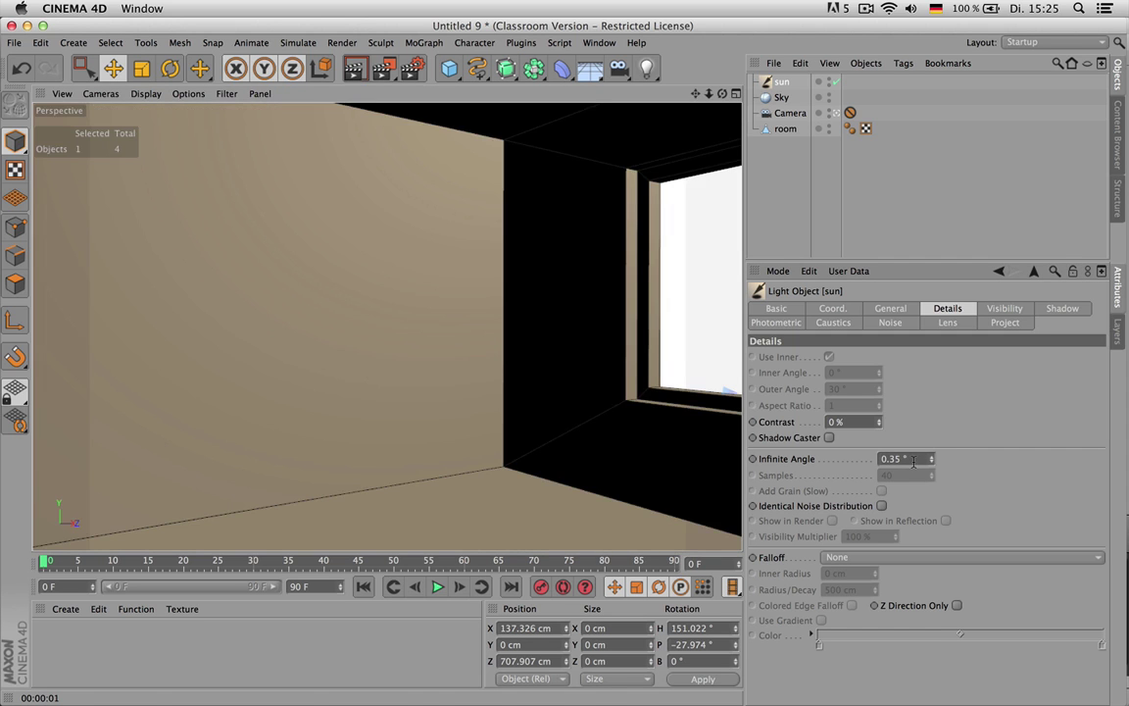
key("ctrl+r")
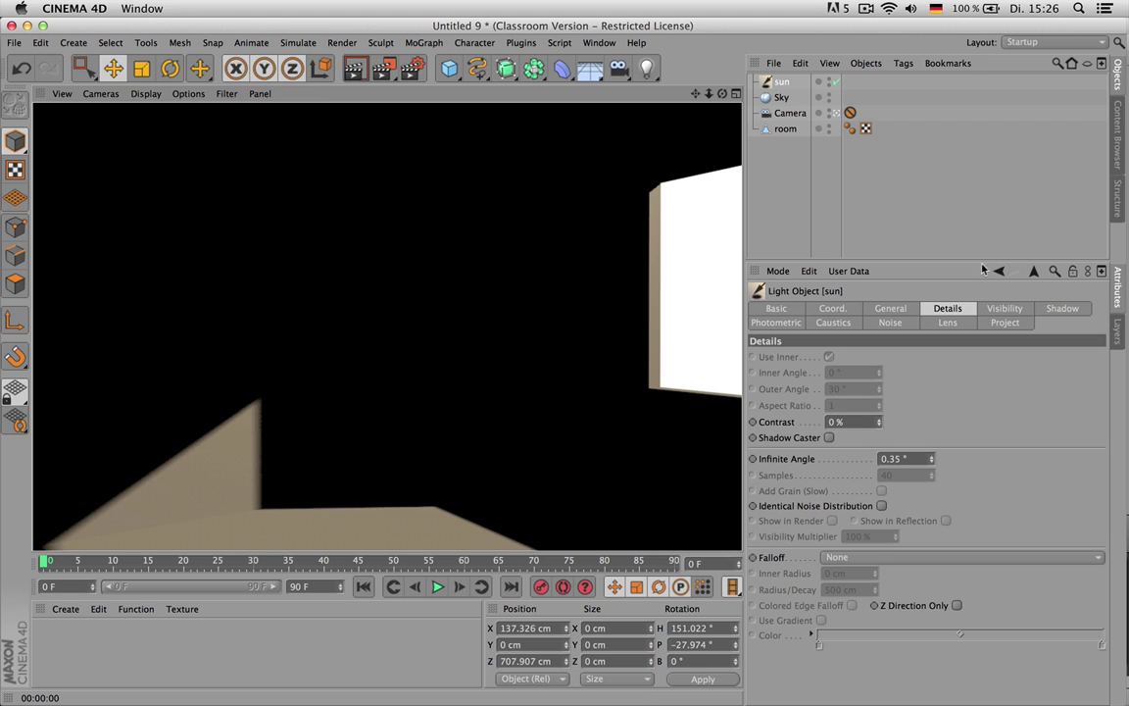
- Try sun Intensity values of 120% and 132%, then set it back to 100%
left_click(892, 309)
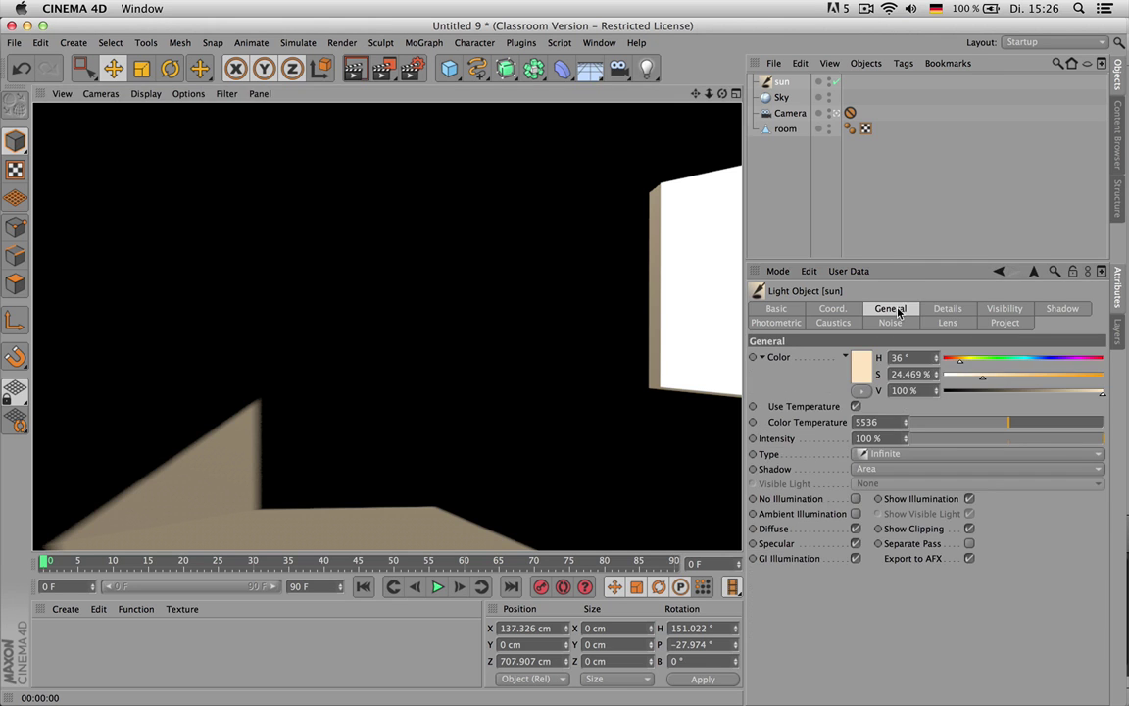
double_click(877, 438)
type("120")
key("Return")
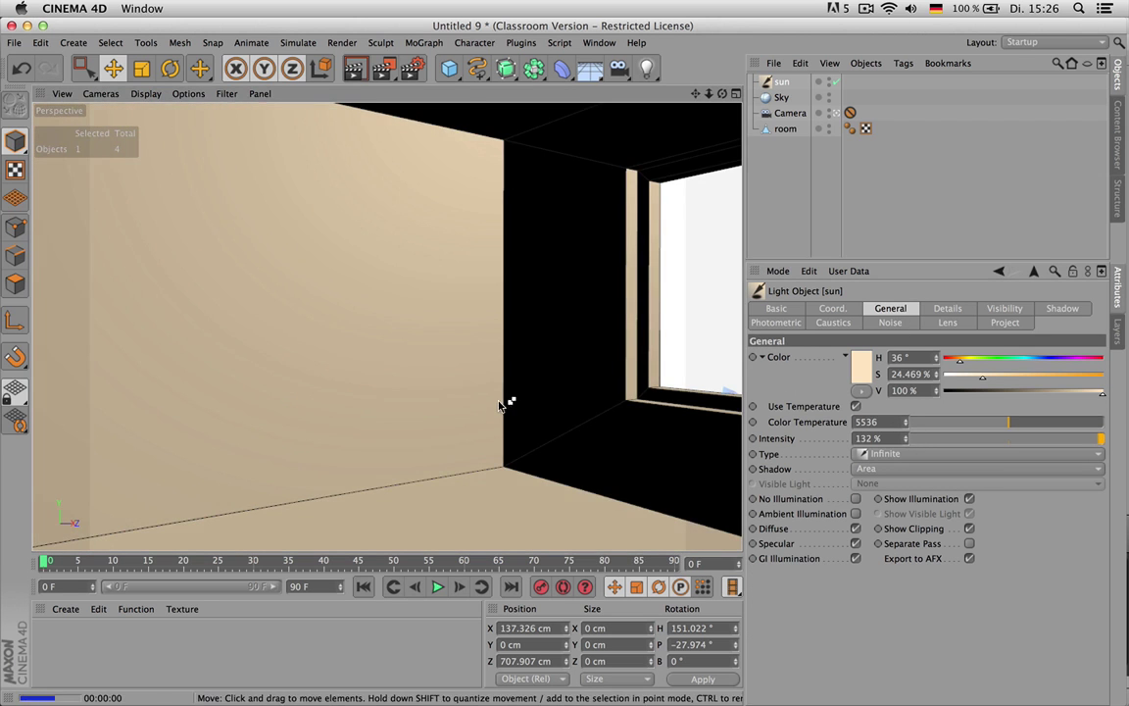
key("ctrl+r")
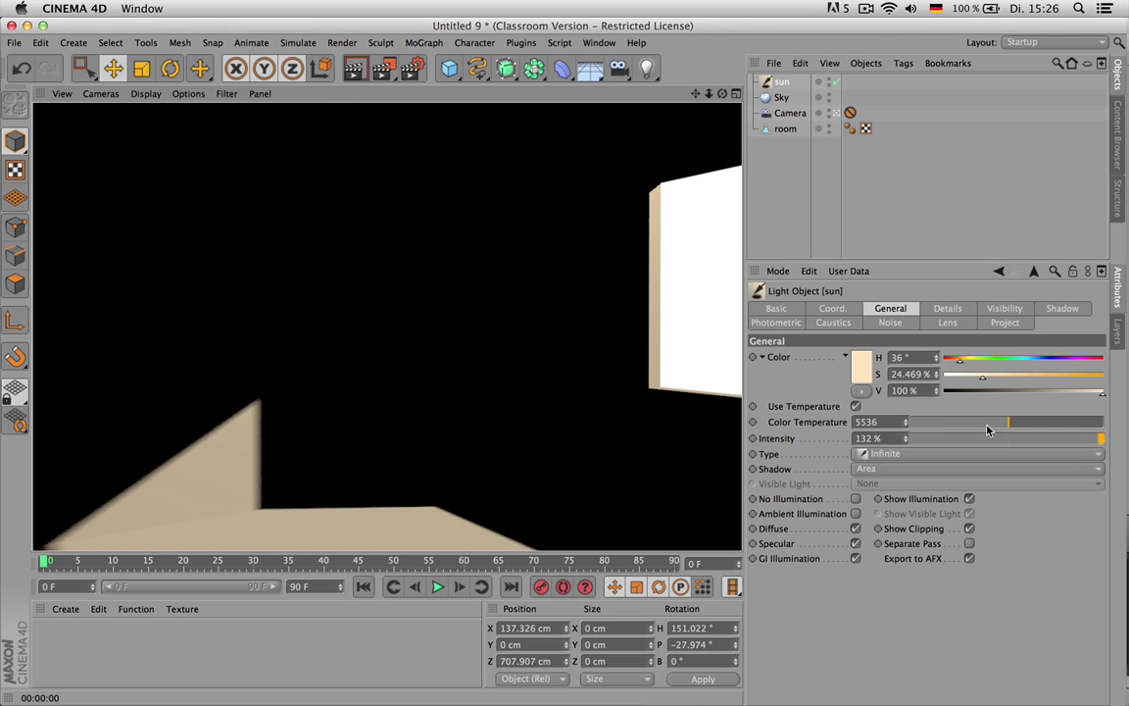
left_click(877, 438)
type("100")
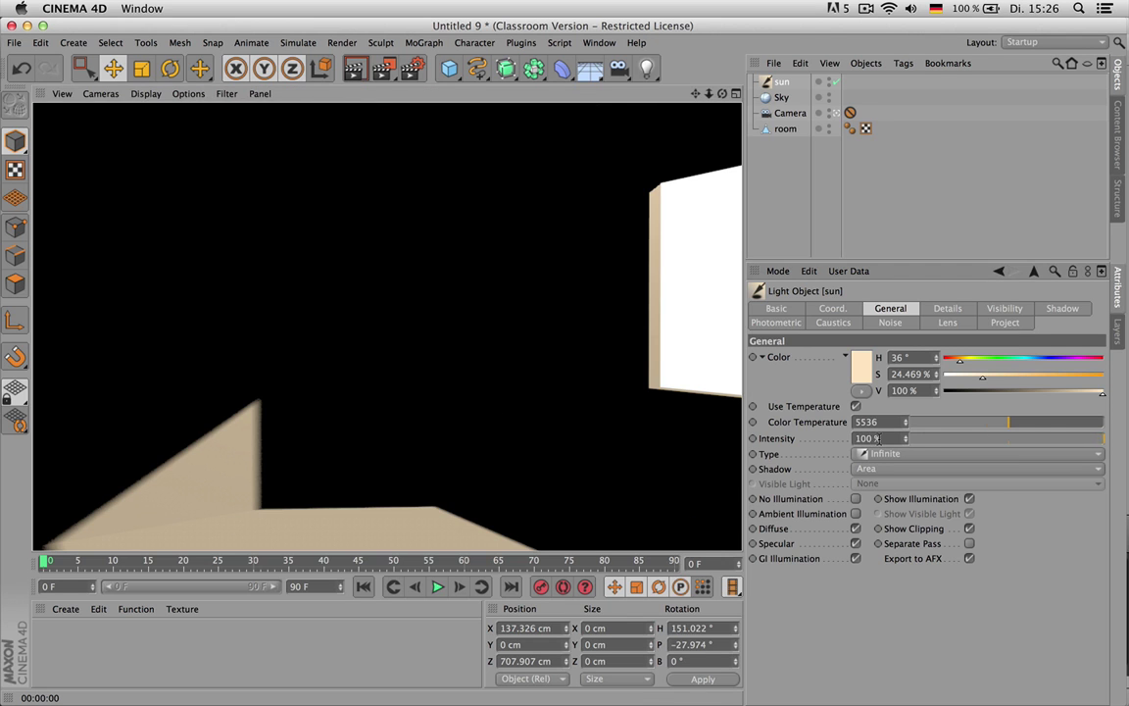
key("Return")
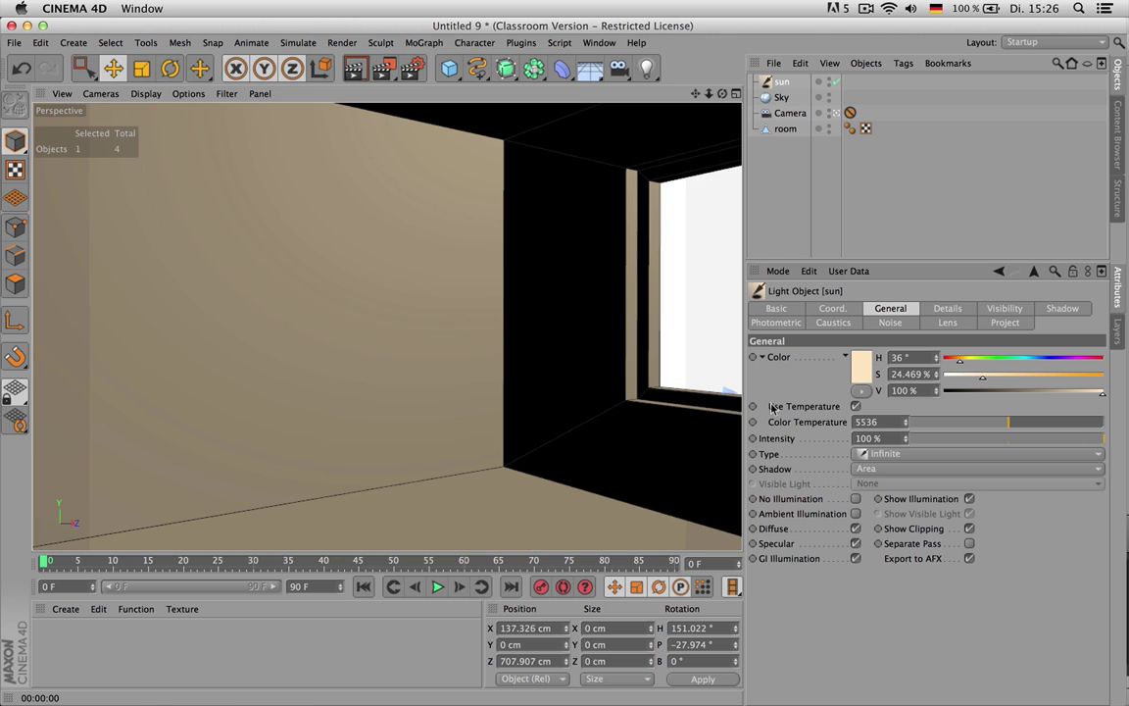
- Duplicate the sun light and rename the copy sun_aura
left_click_drag(782, 86, 799, 83, "ctrl")
double_click(791, 82)
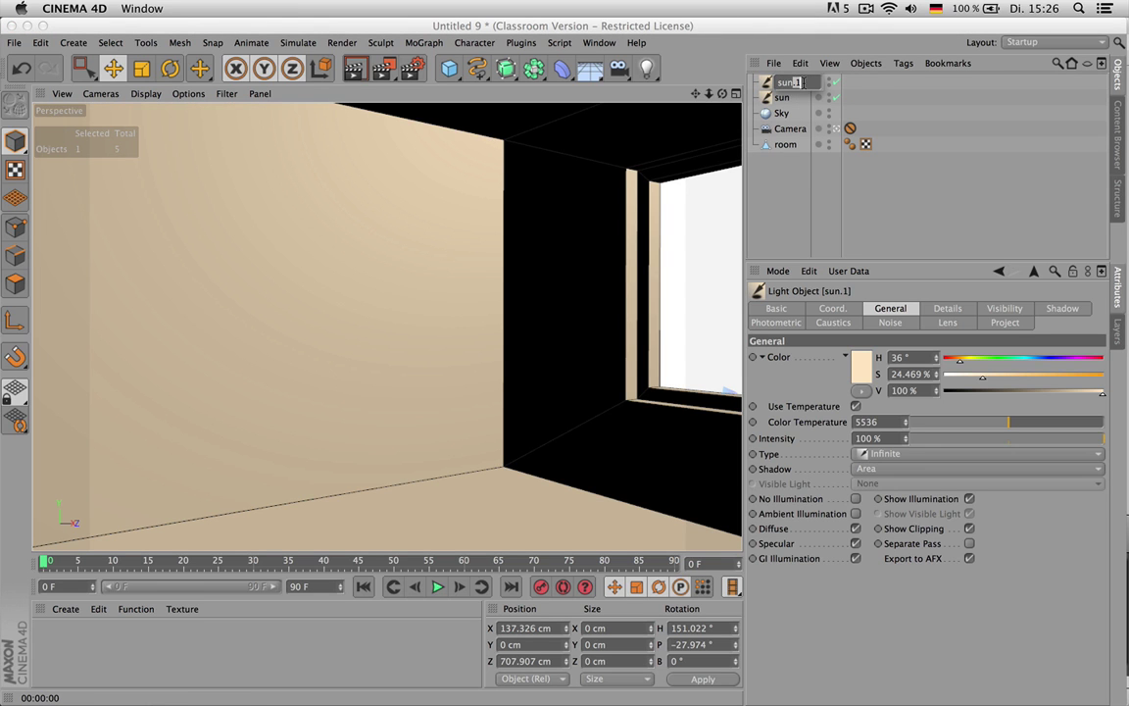
type("_aur")
type("are")
key("Return")
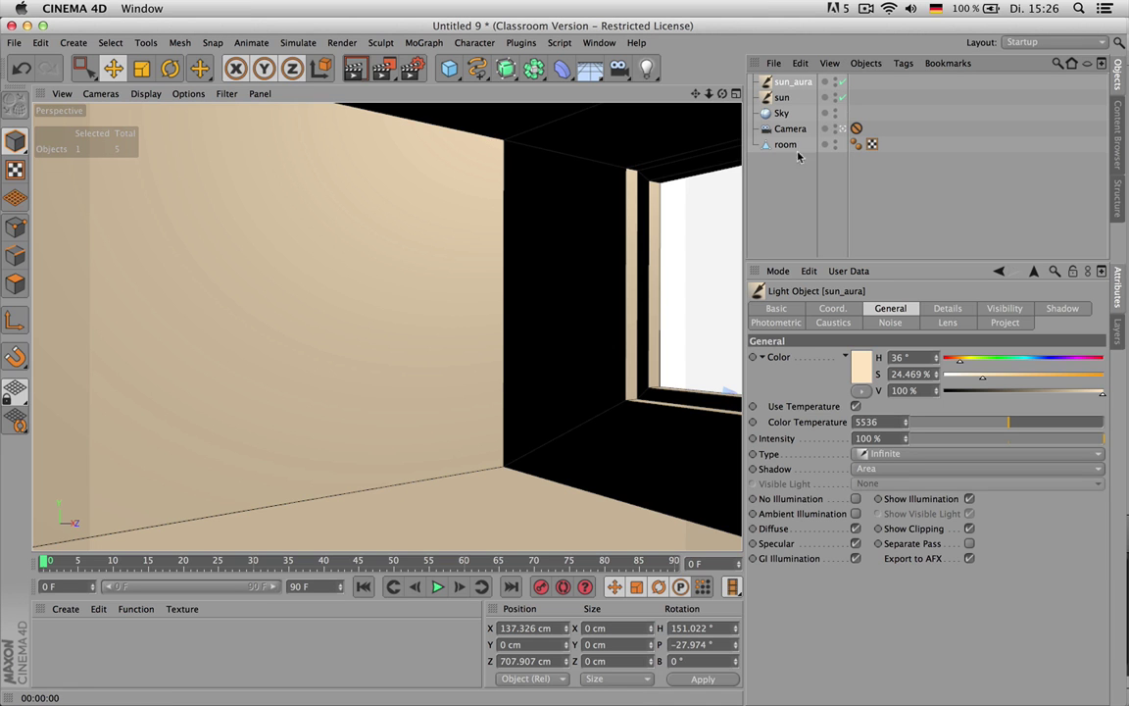
- Give sun_aura a 5° Infinite Angle and render the viewport
left_click(945, 308)
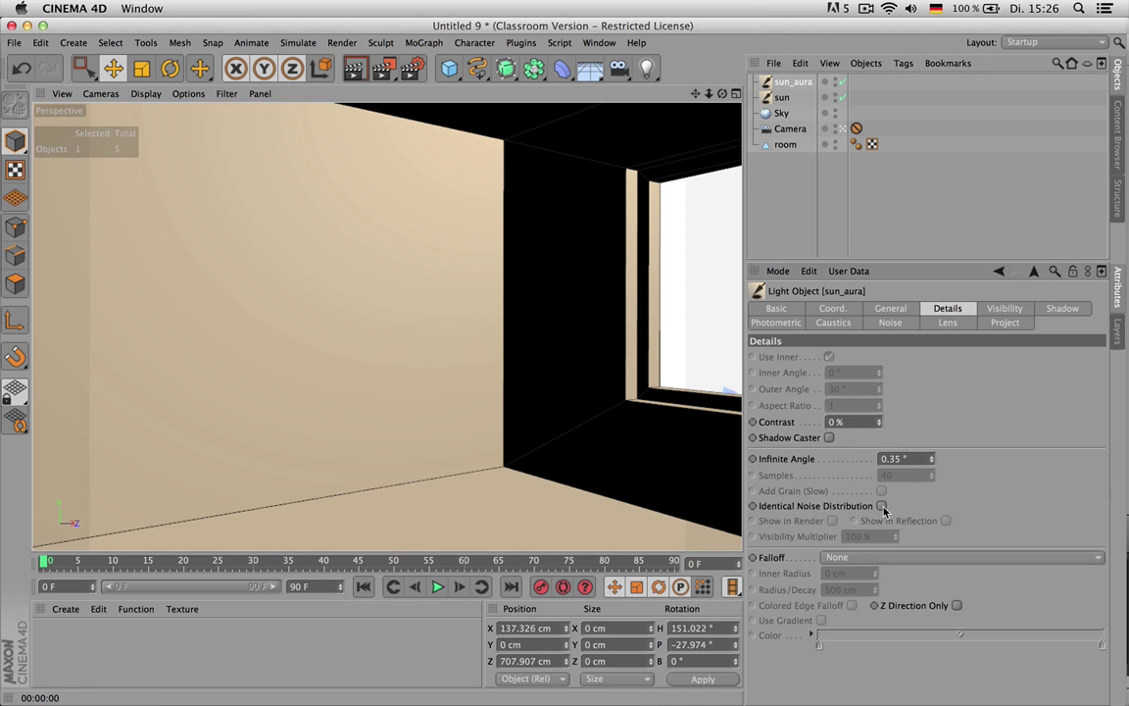
left_click(908, 458)
type("5")
key("Return")
key("ctrl+r")
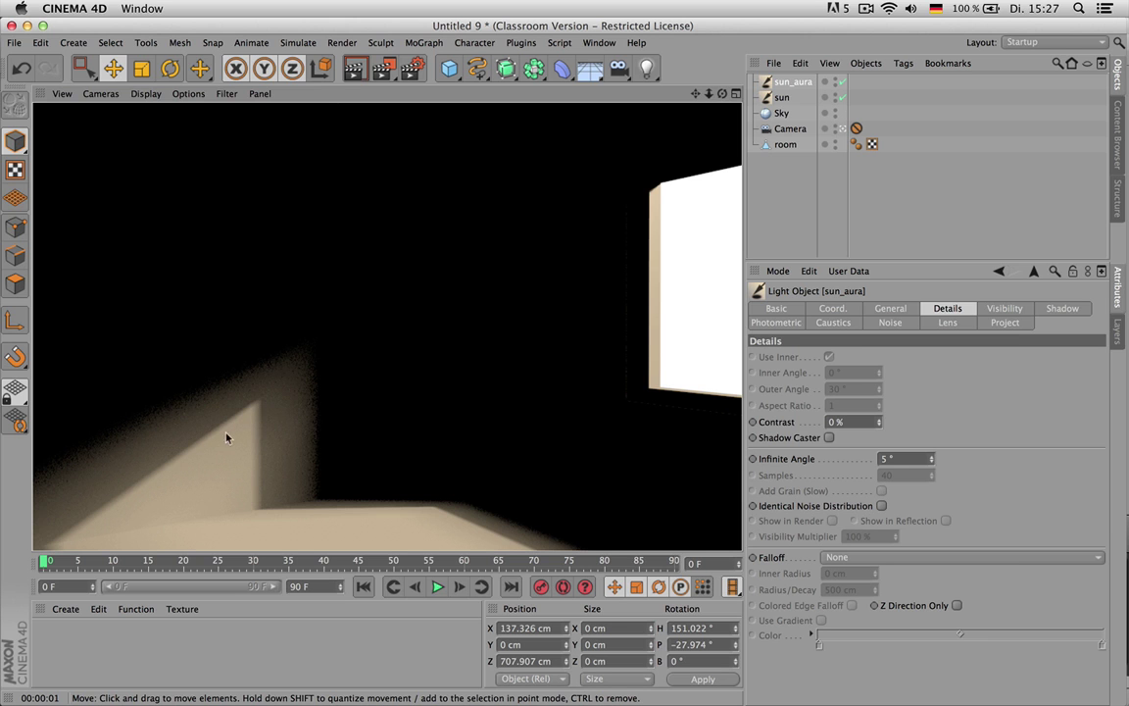
- Set sun_aura's Color Temperature to 5102
left_click(890, 308)
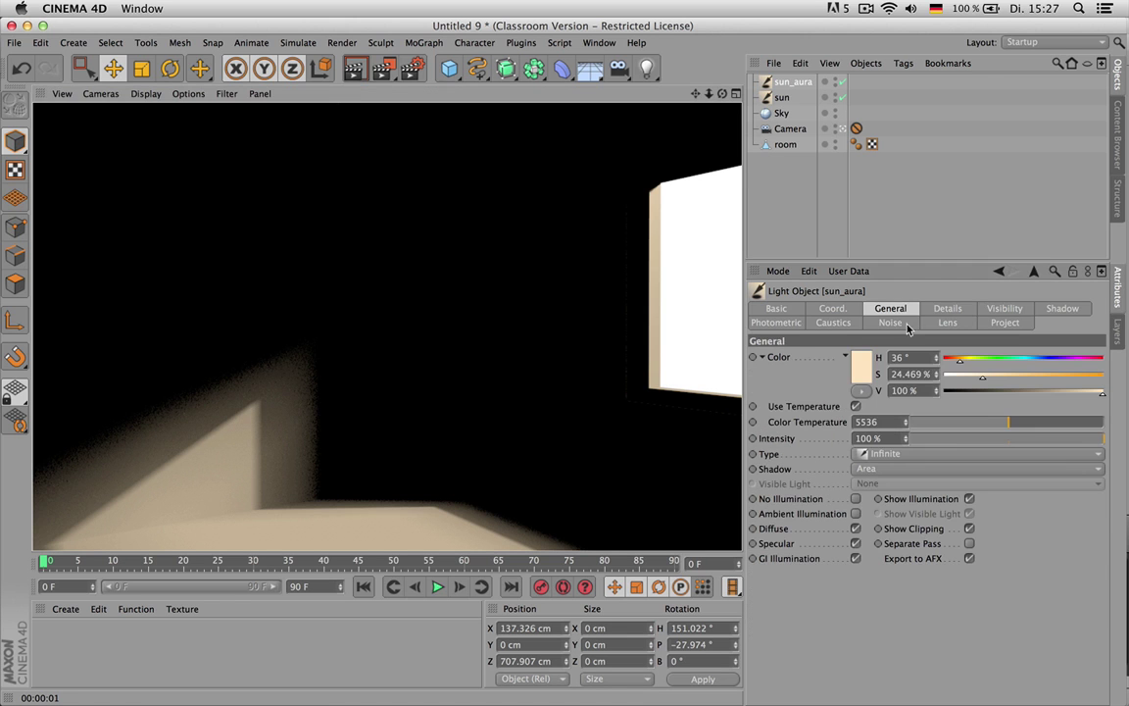
left_click_drag(1004, 425, 993, 425)
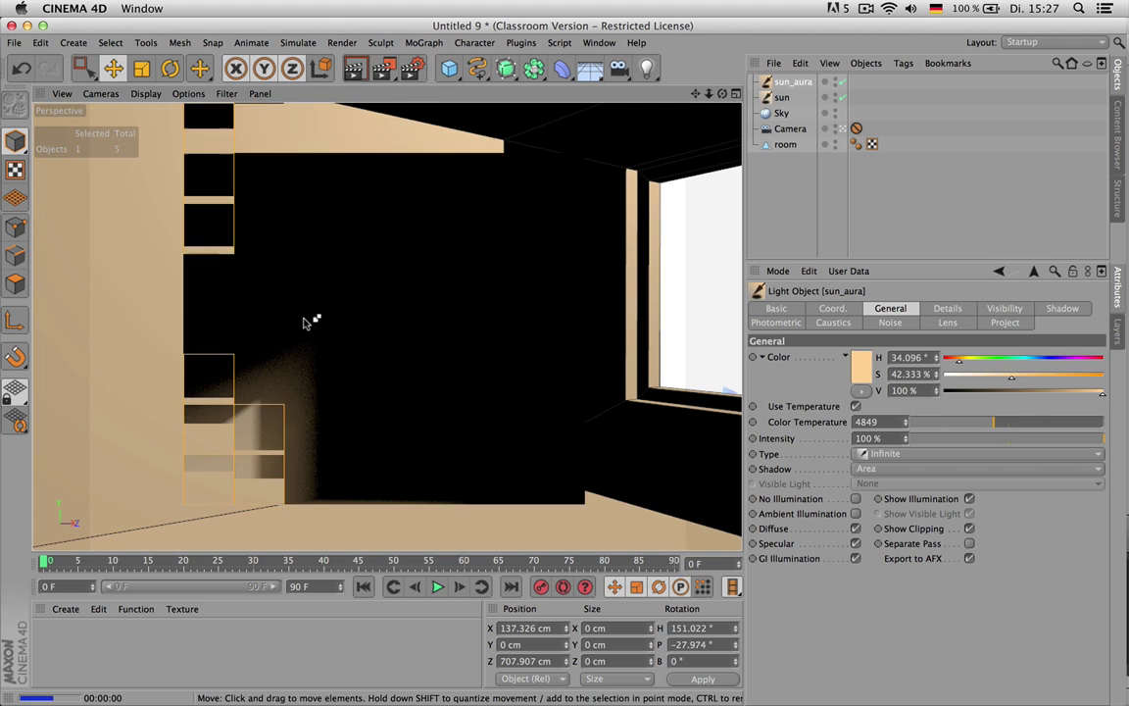
left_click(1000, 424)
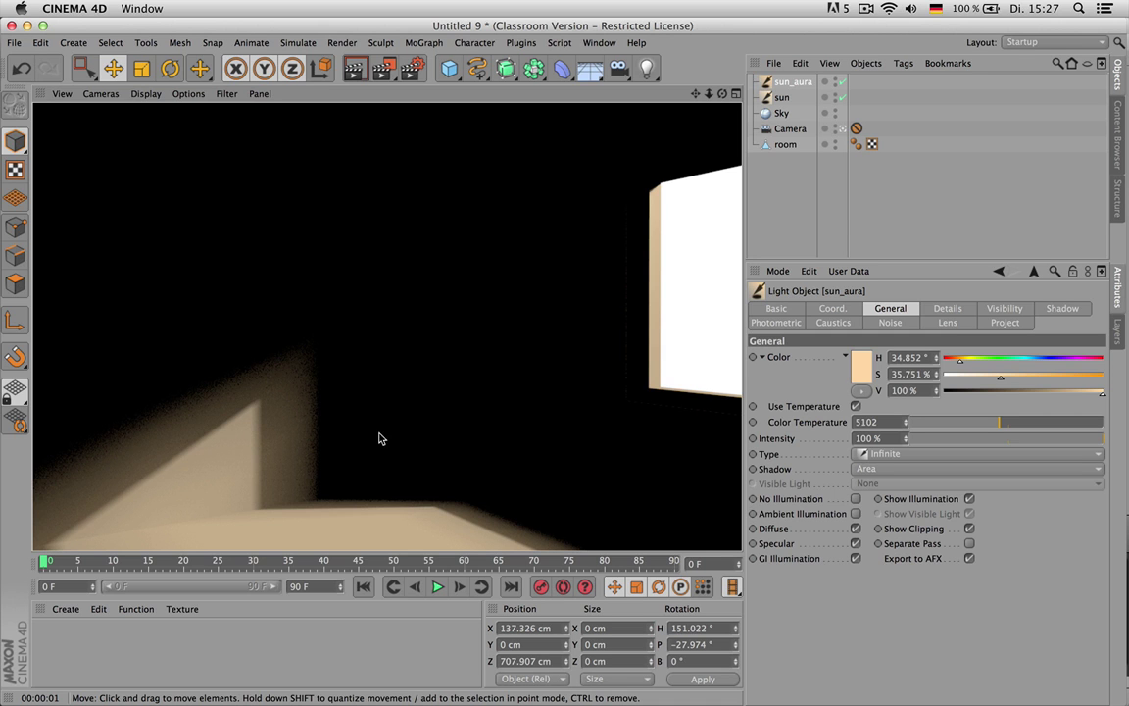
- Compare renders with the sun disabled and re-enabled, then stop rendering and deselect everything
left_click(784, 97)
left_click(840, 97)
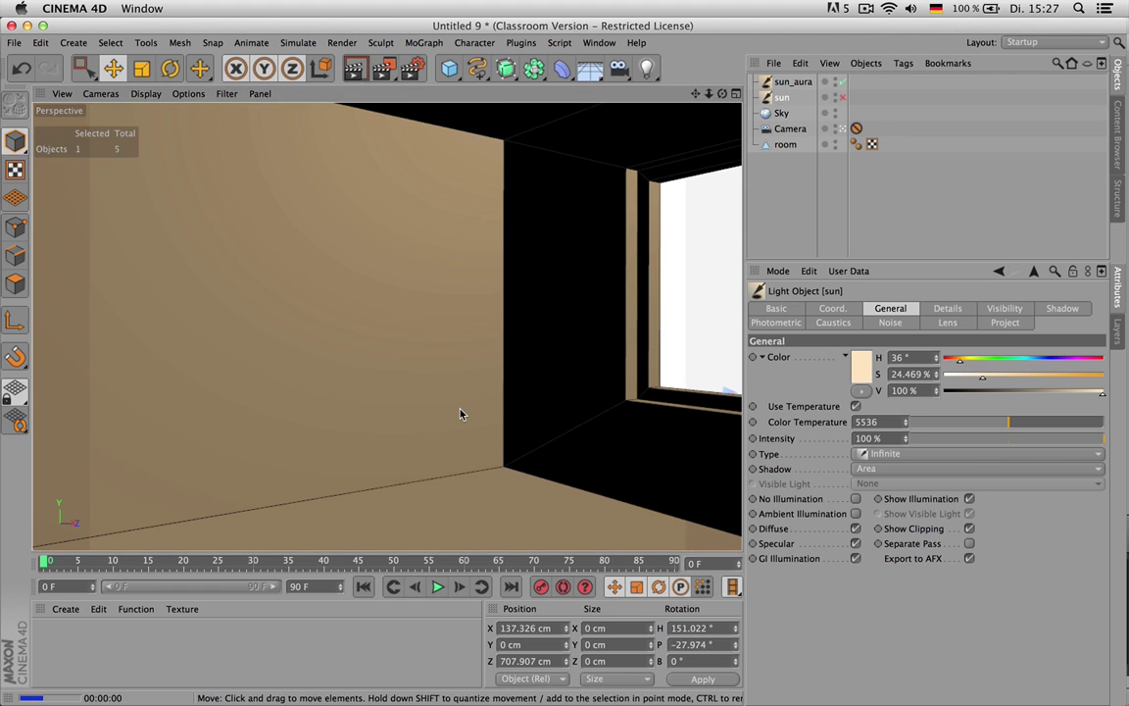
key("super+r")
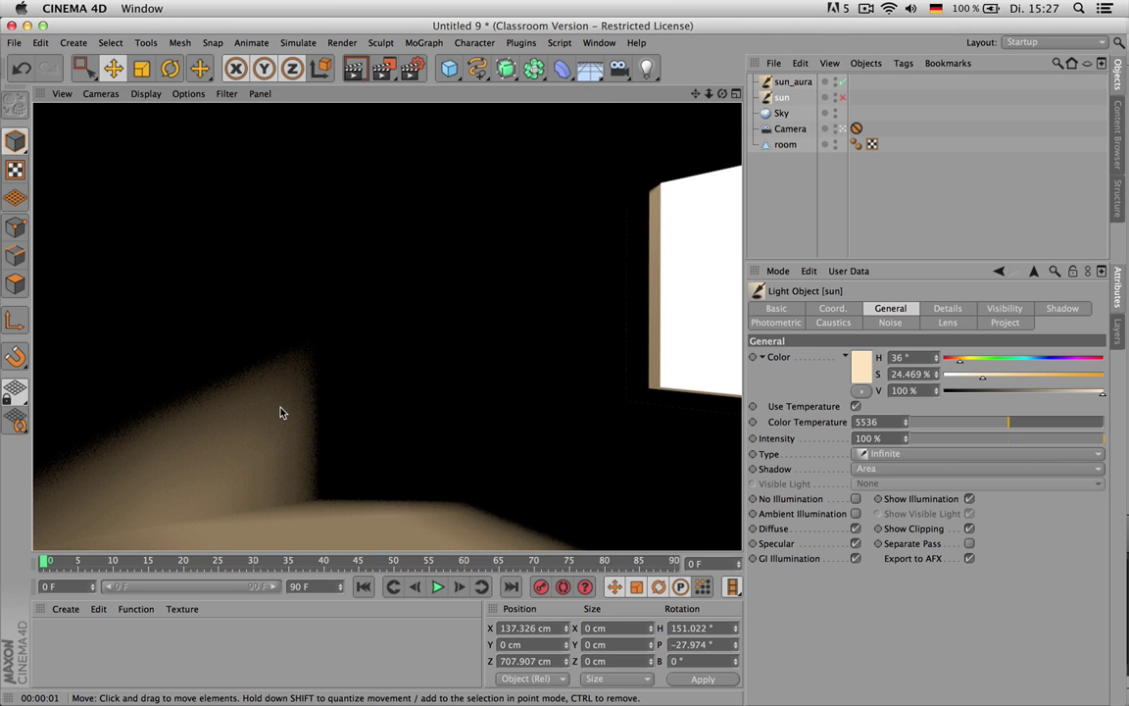
key("super+z")
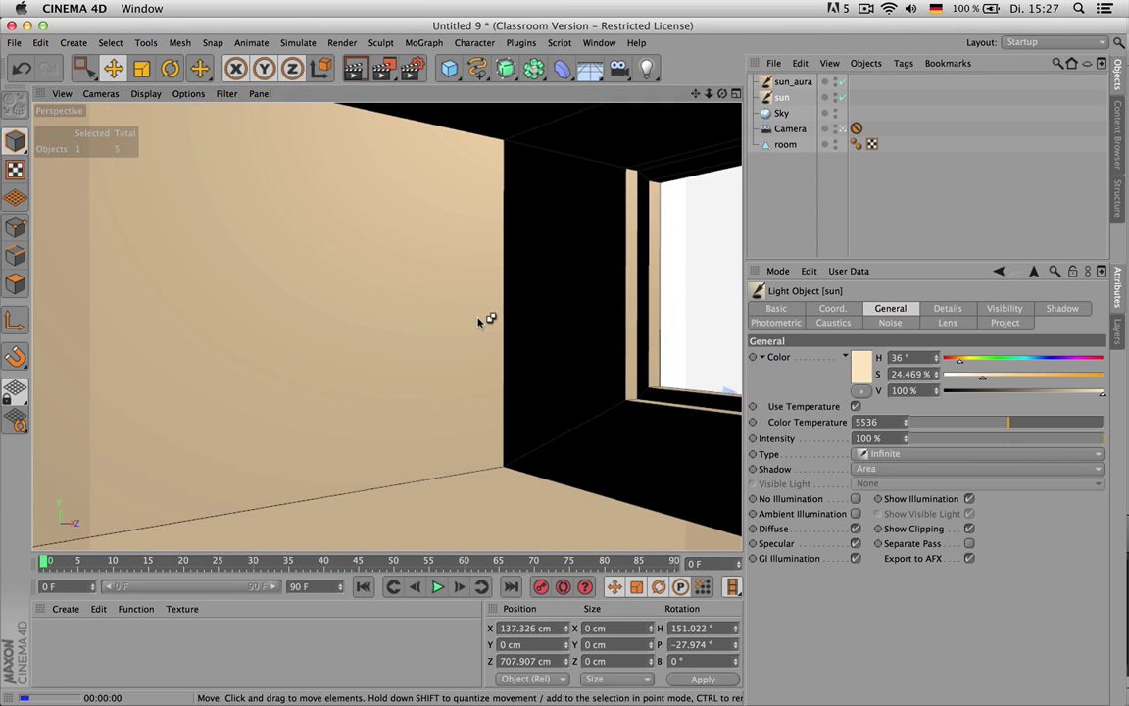
key("super+r")
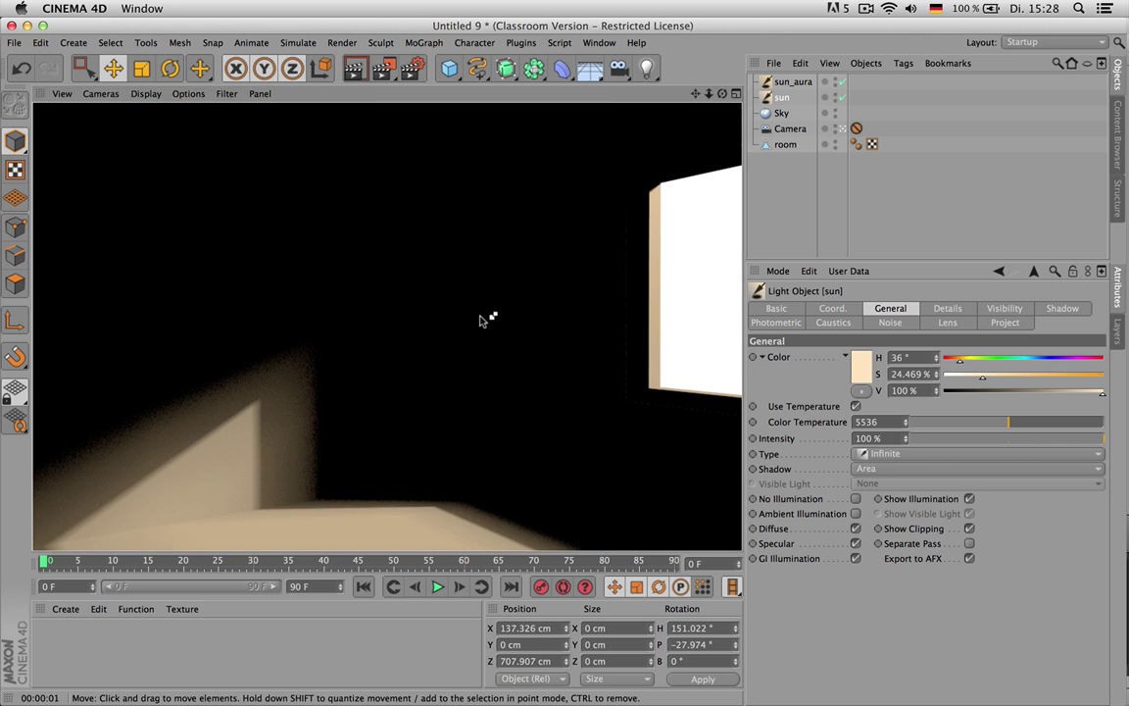
left_click(784, 100)
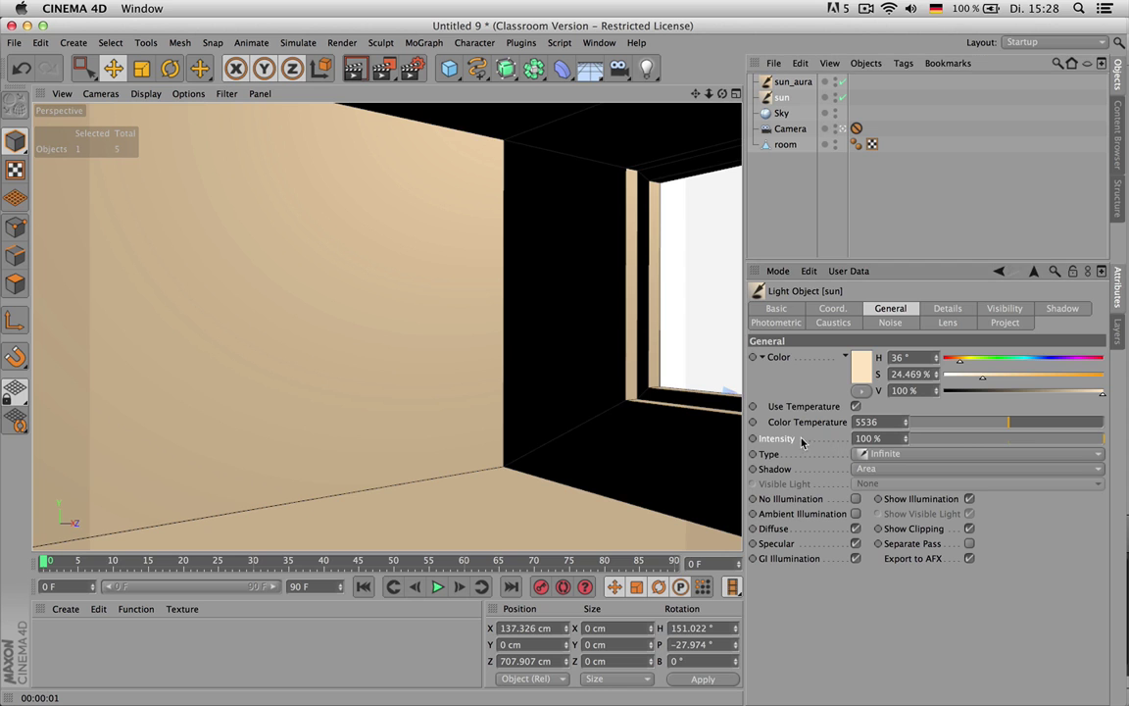
left_click(707, 176)
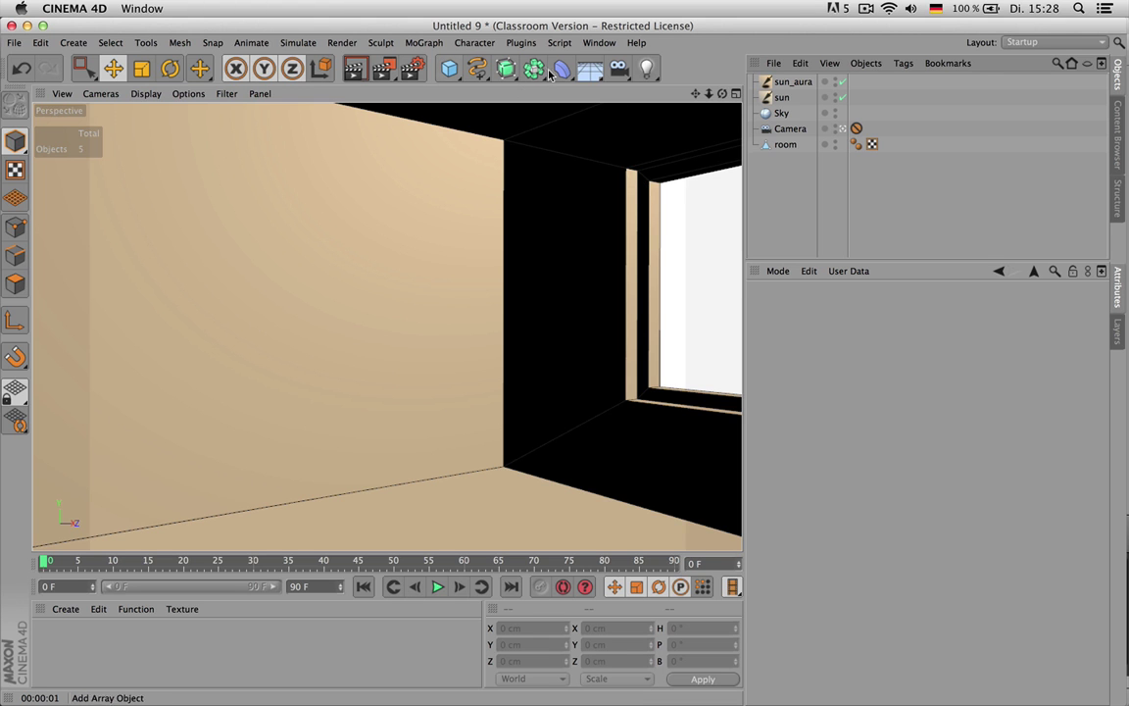
- Add an Area Light from the Light flyout and name it daylight
left_click_drag(645, 71, 819, 118)
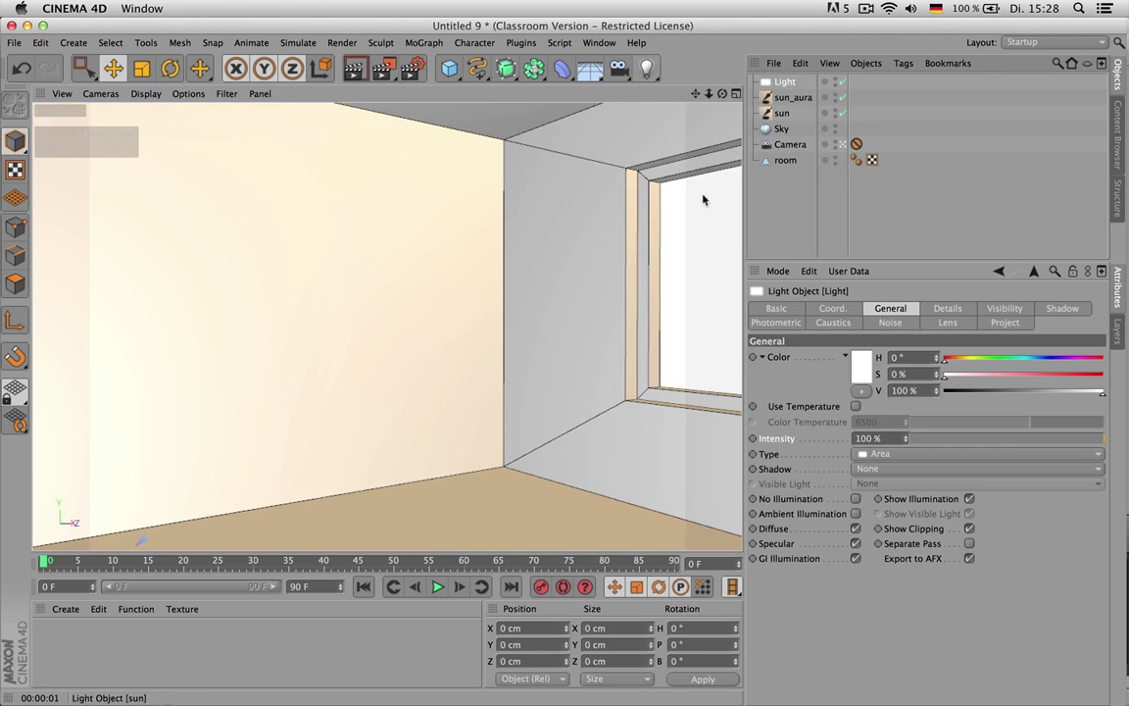
double_click(787, 82)
type("window")
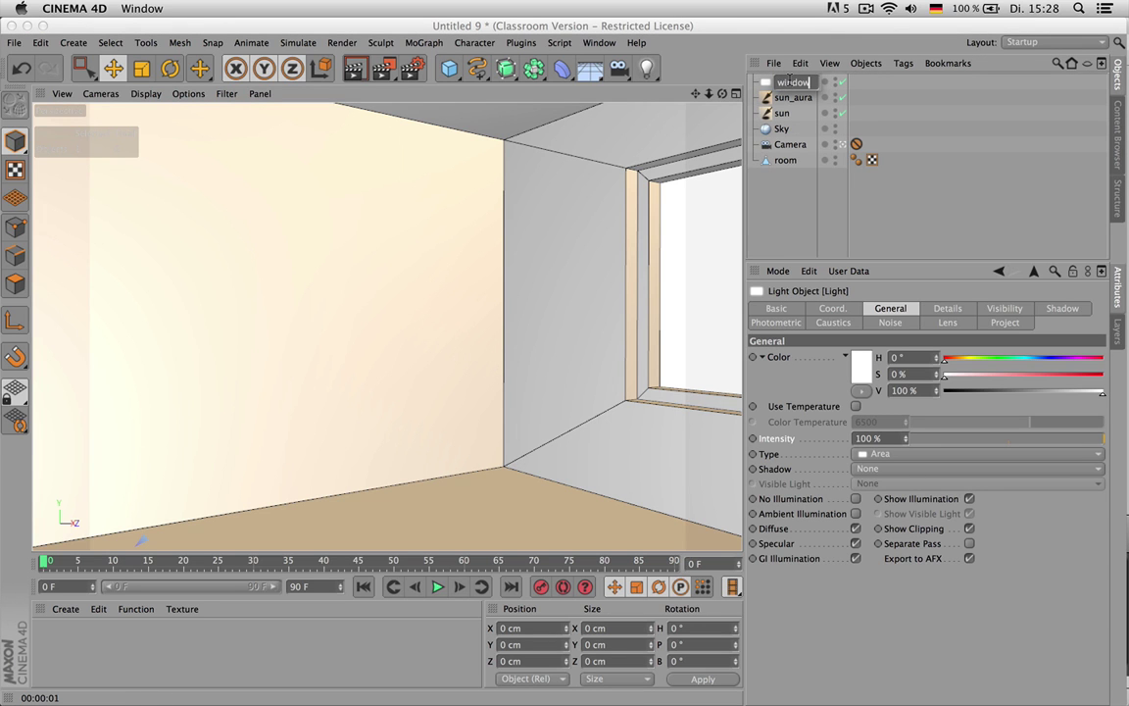
key("BackSpace")
key("BackSpace")
key("BackSpace")
key("BackSpace")
type("daylight")
key("Return")
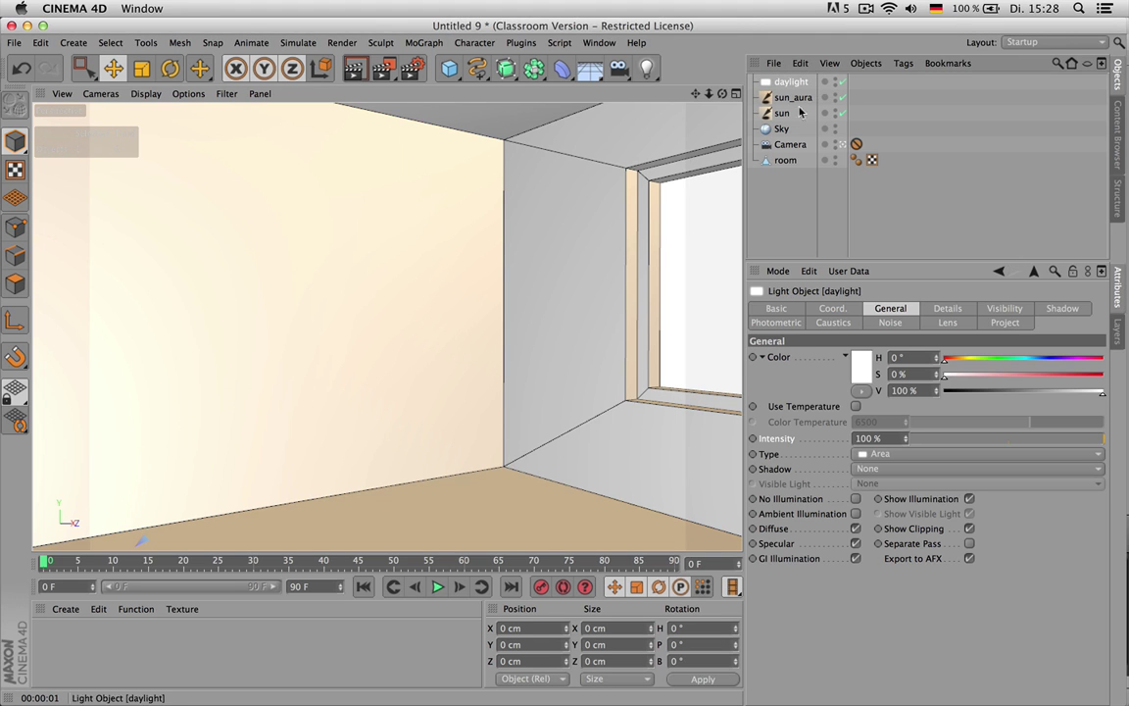
- Enable Use Temperature and set the colour temperature to about 7199 for a cool tint
left_click(856, 406)
left_click(1042, 423)
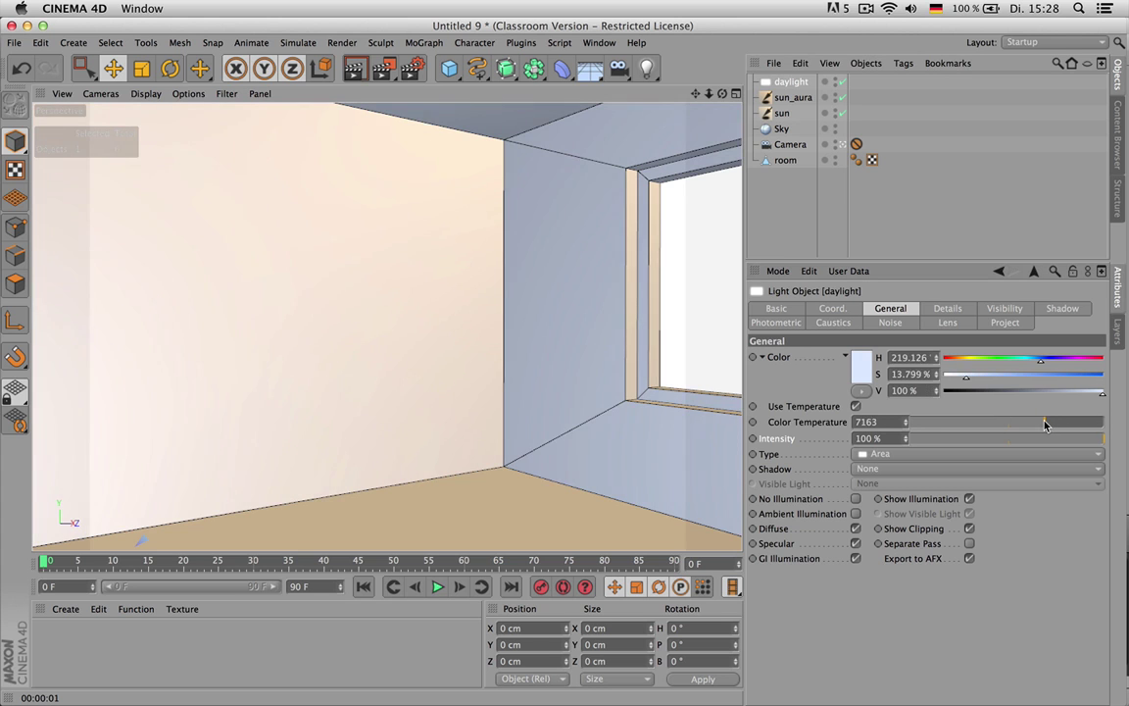
left_click_drag(1041, 424, 1045, 424)
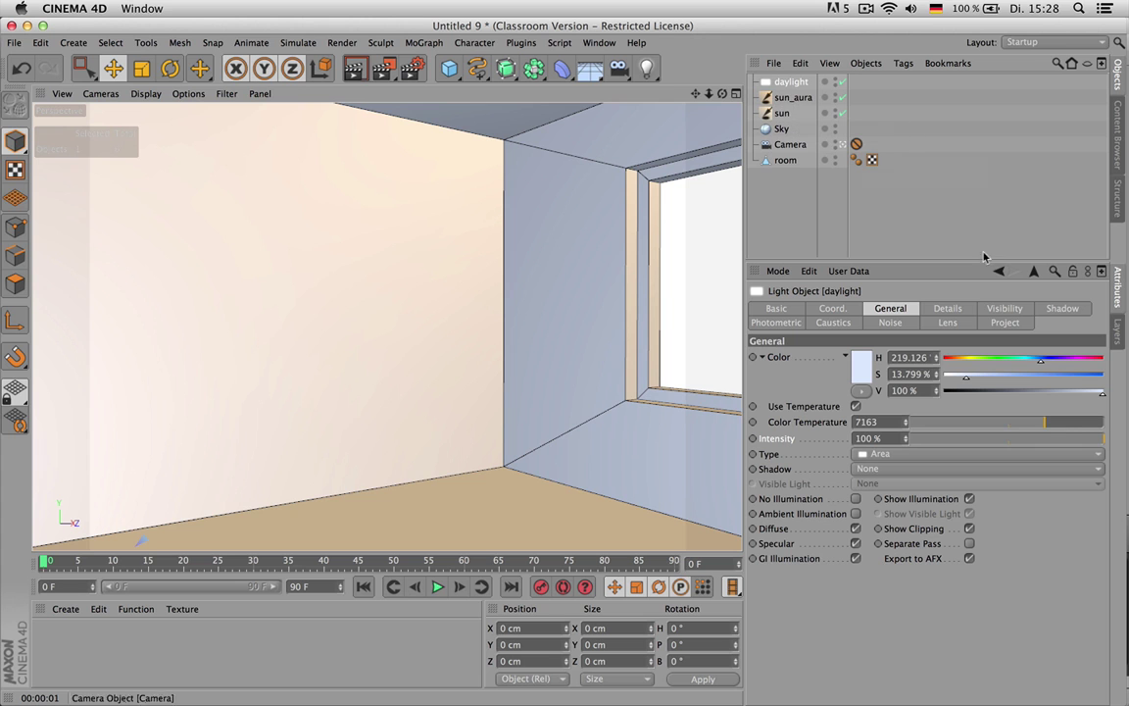
left_click_drag(1048, 424, 1045, 428)
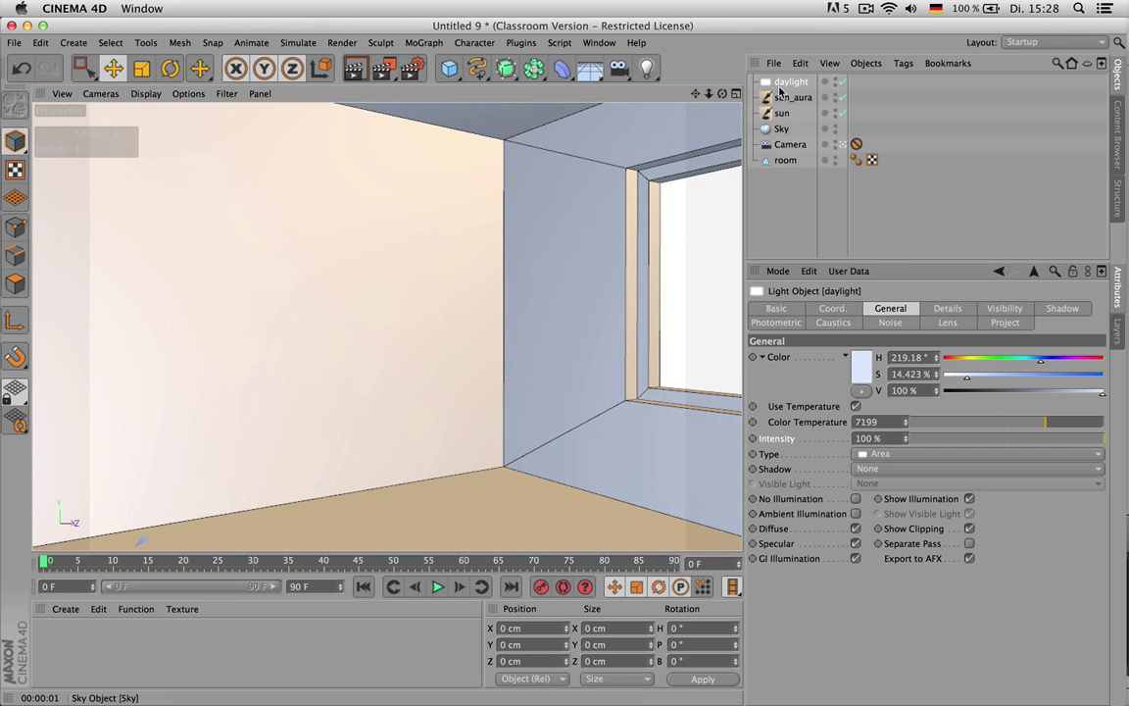
- In Top view, rotate the daylight light H -180°, move it to the window and narrow its width
middle_click(597, 222)
middle_click(622, 201)
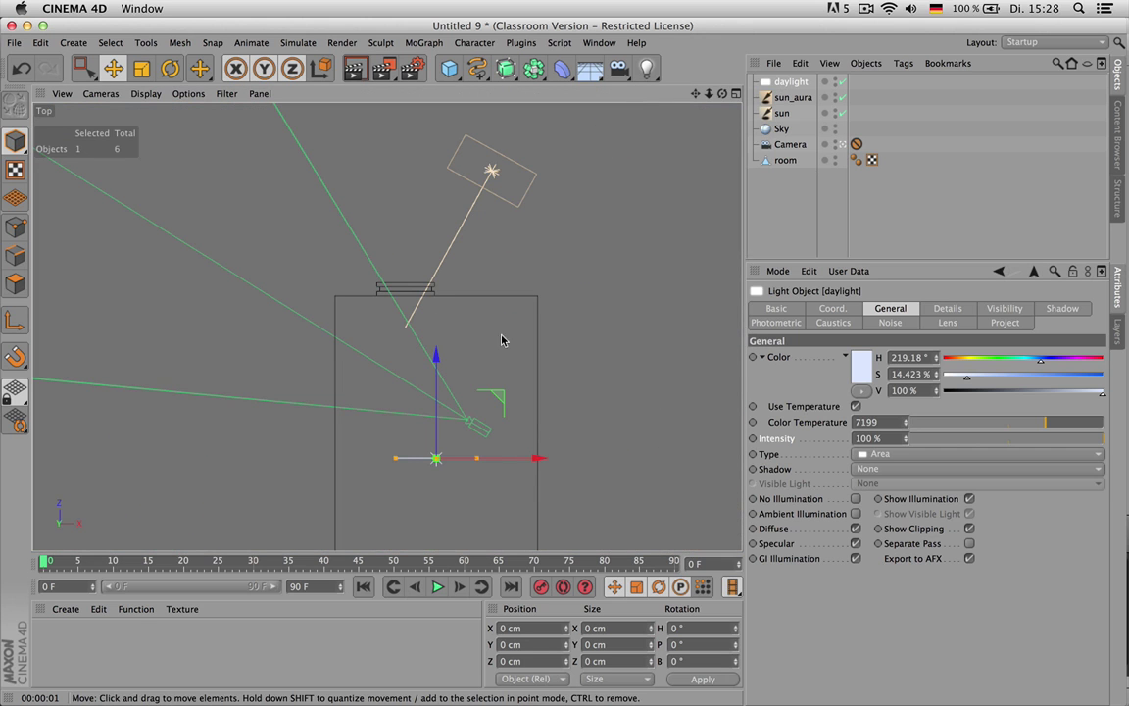
key("r")
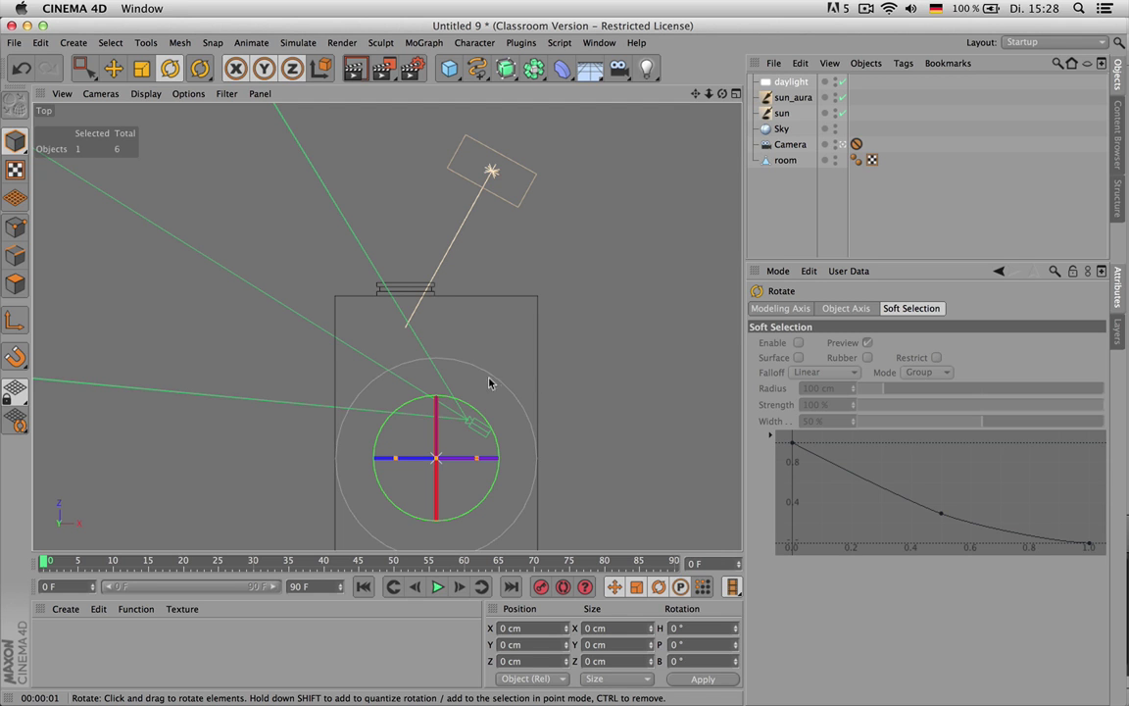
left_click_drag(544, 227, 390, 549)
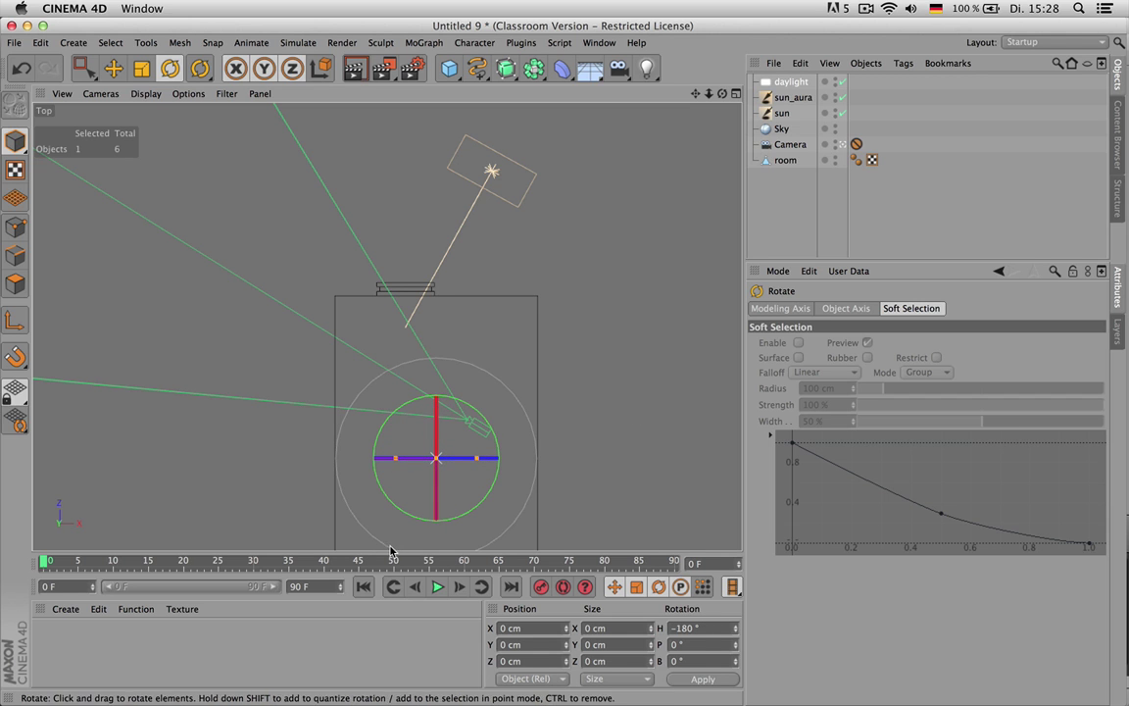
key("e")
left_click_drag(574, 436, 542, 278)
scroll(404, 310, "up", 8)
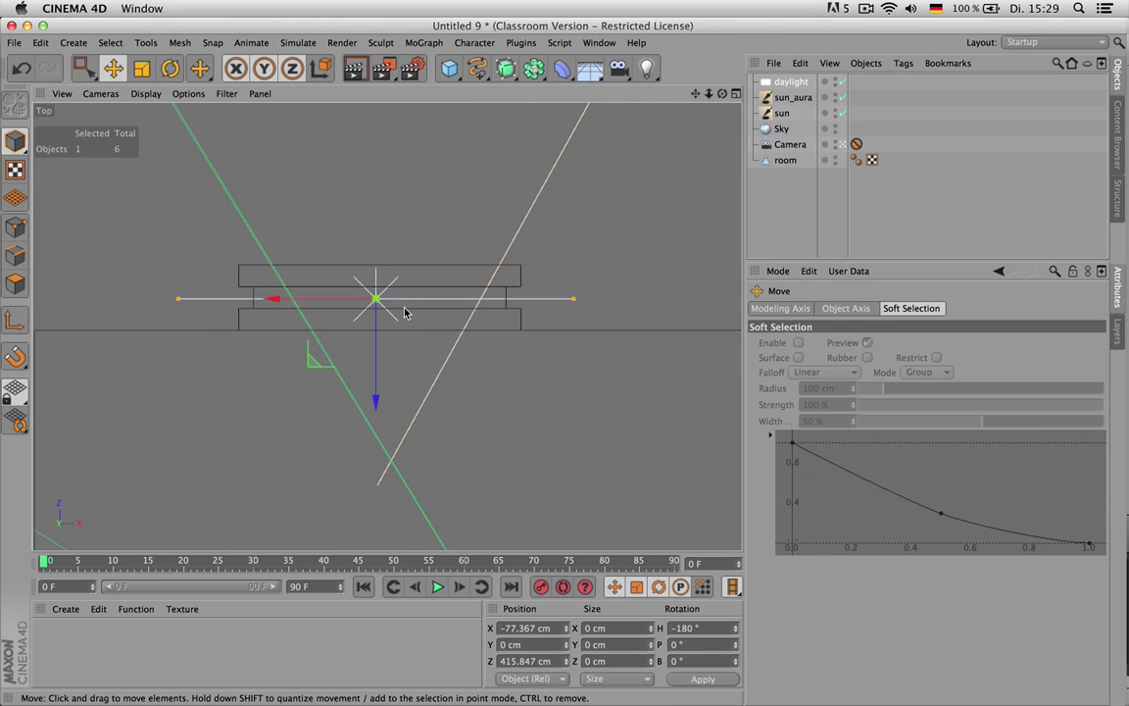
left_click_drag(378, 367, 383, 379)
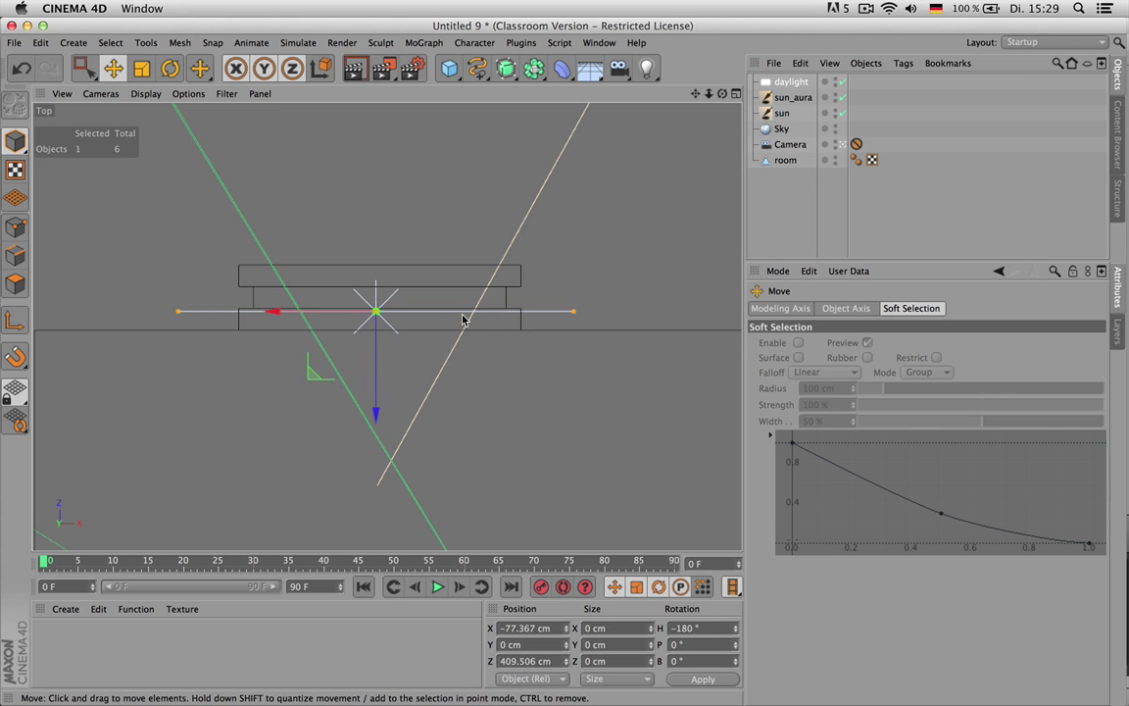
scroll(464, 319, "up", 2)
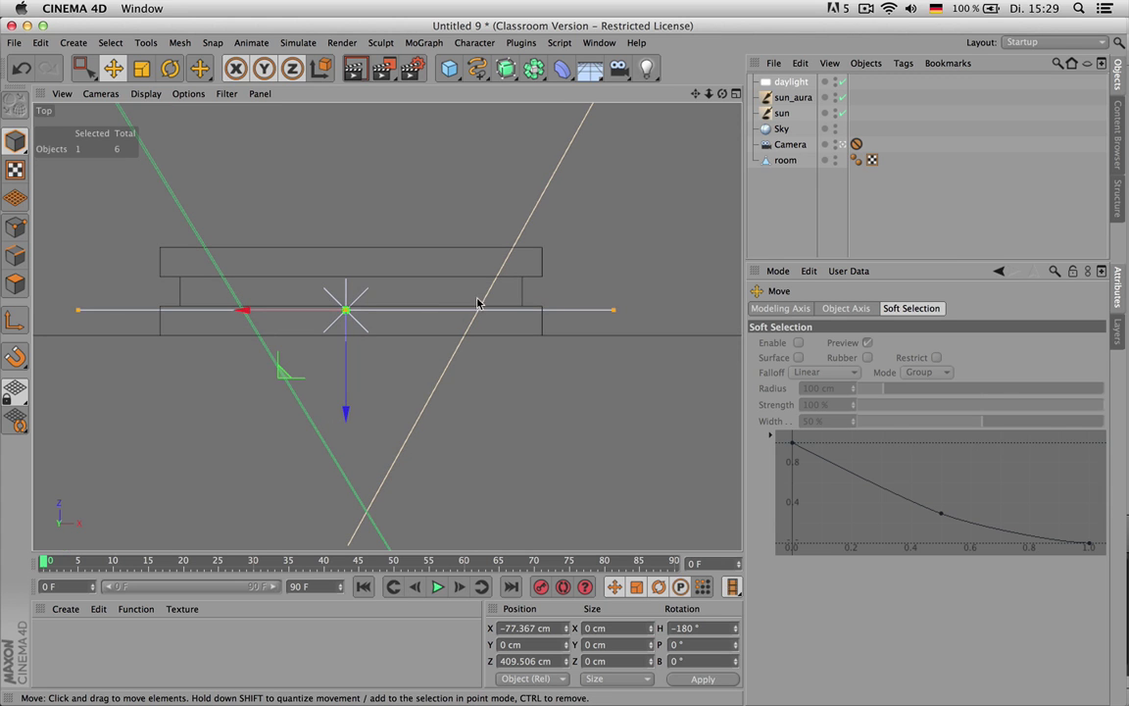
left_click_drag(613, 314, 514, 315)
- In Front view, raise and shrink the light to the window height, centring it at X −75.799, Z 407.163 cm
middle_click(511, 257)
middle_click(628, 456)
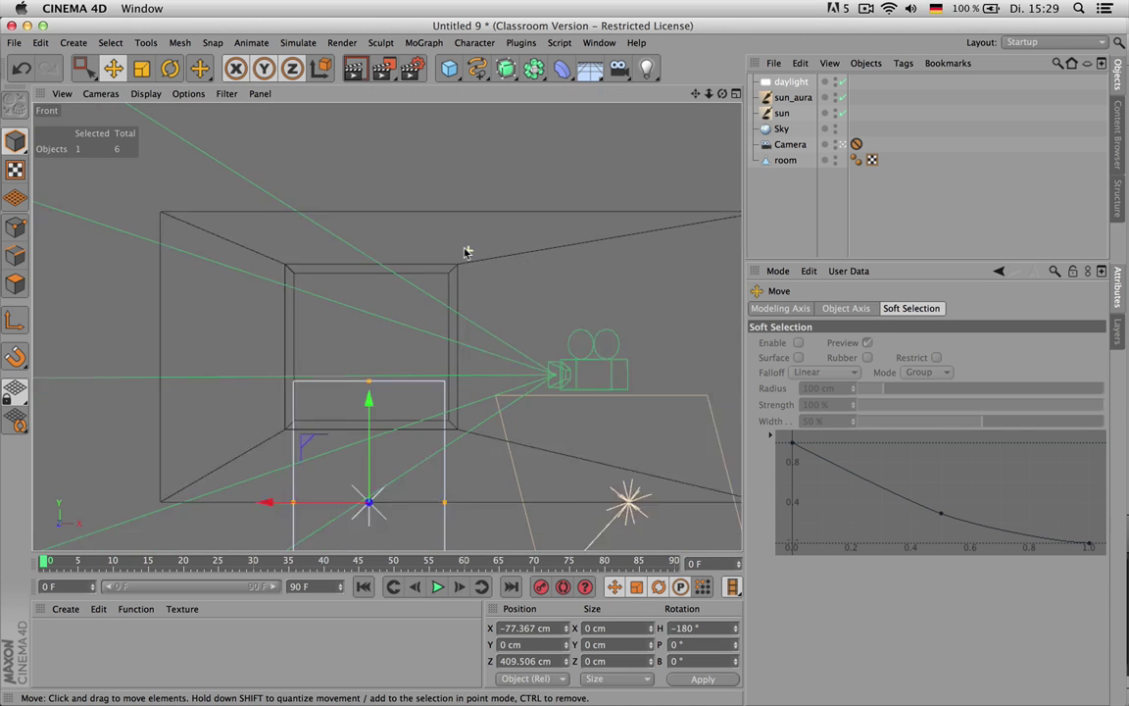
left_click_drag(375, 372, 385, 279)
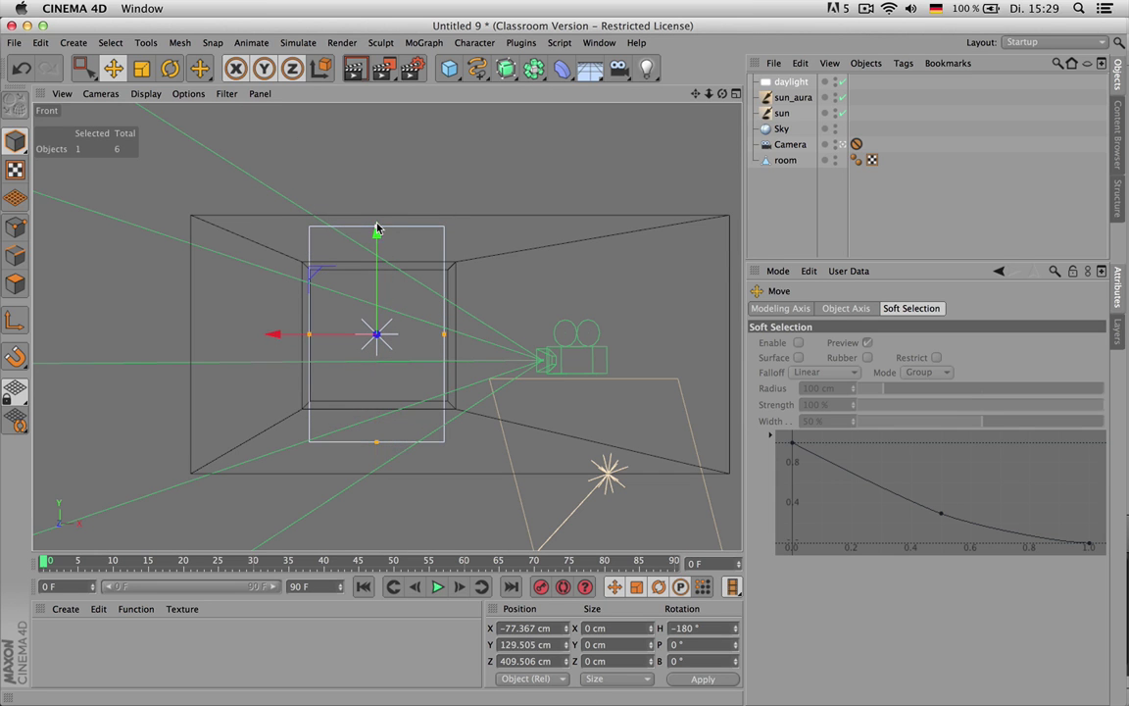
left_click_drag(375, 233, 383, 274)
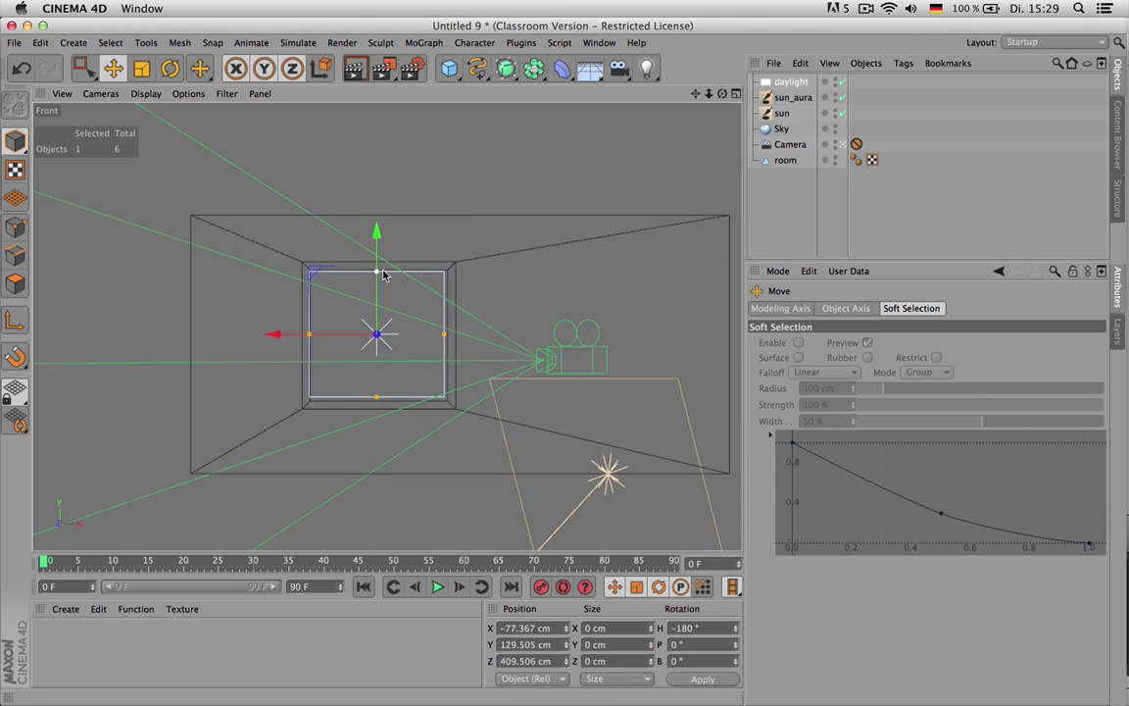
scroll(409, 328, "up", 2)
scroll(408, 328, "up", 2)
left_click_drag(309, 345, 300, 344)
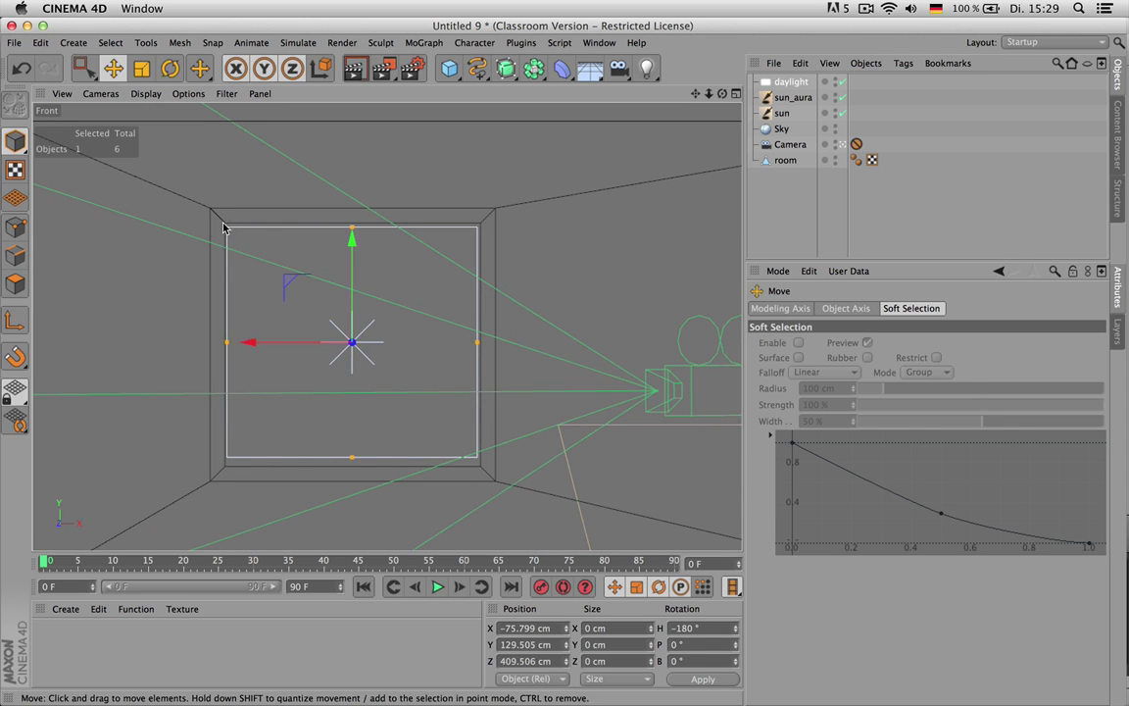
middle_click(282, 201)
middle_click(557, 196)
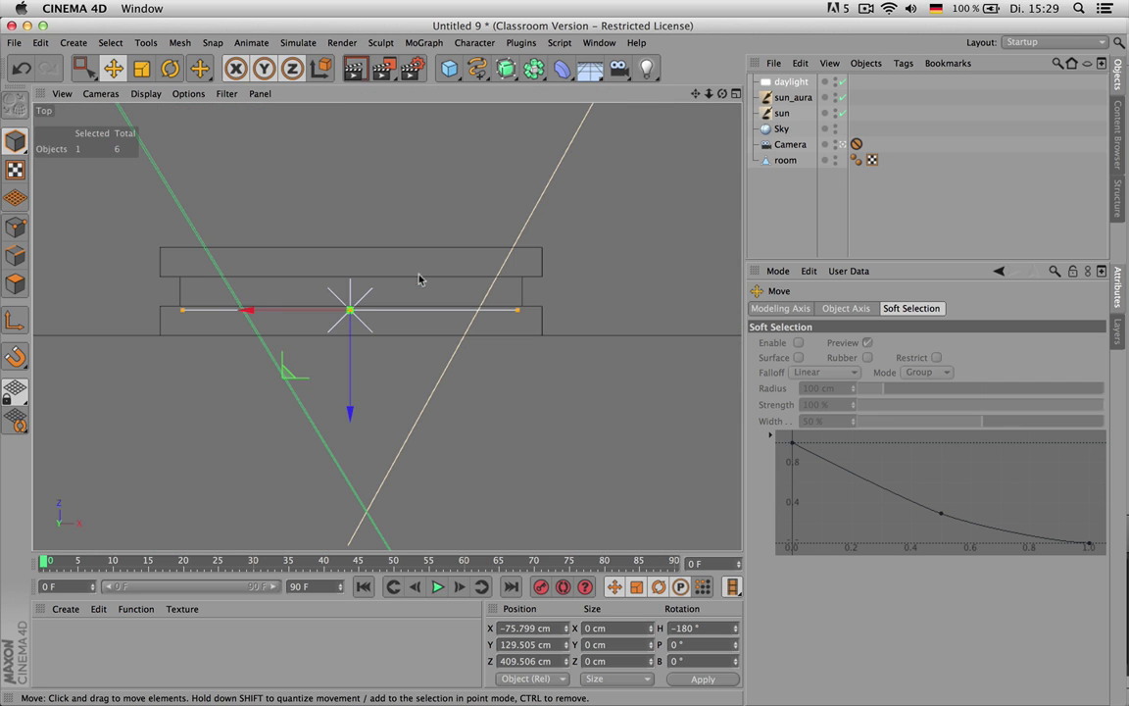
left_click_drag(353, 376, 360, 389)
- Disable the sun and sun_aura lights and render the Perspective view lit by daylight only
middle_click(529, 281)
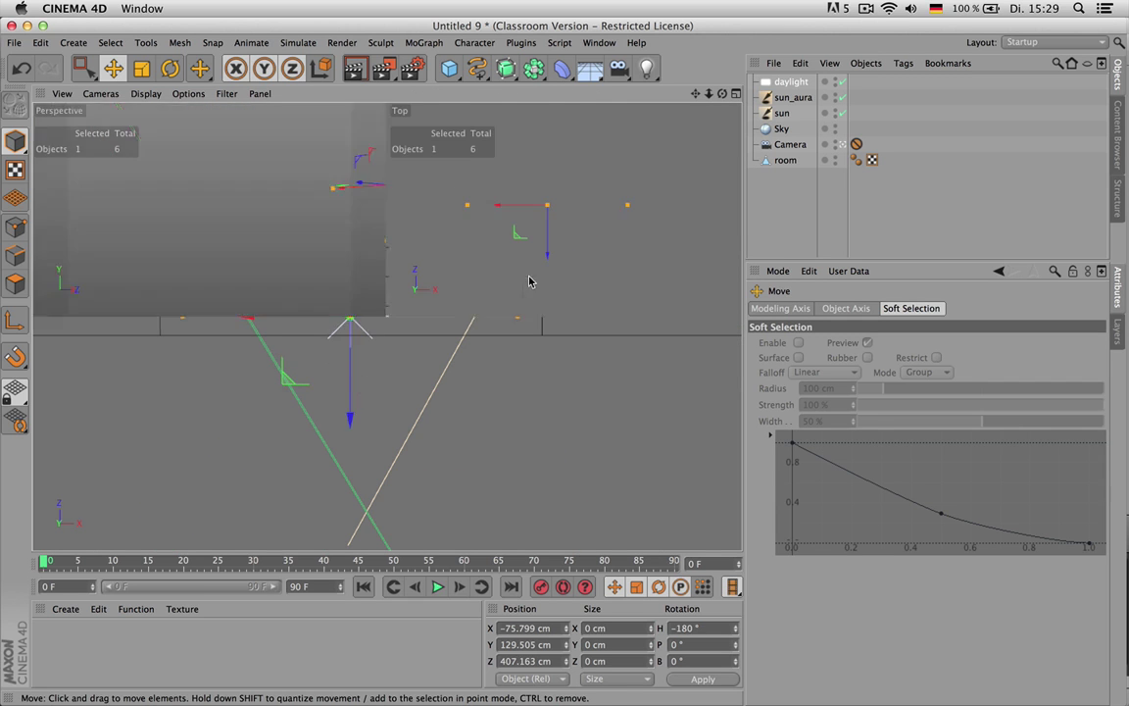
middle_click(256, 215)
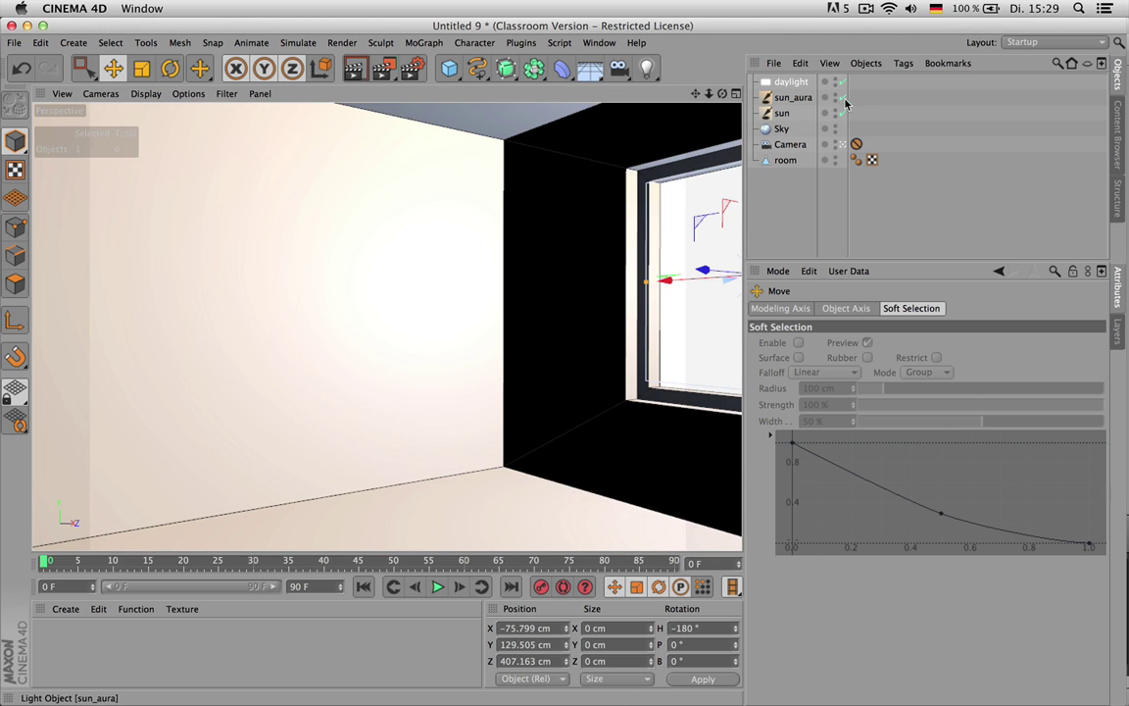
left_click_drag(841, 97, 841, 112)
left_click(790, 81)
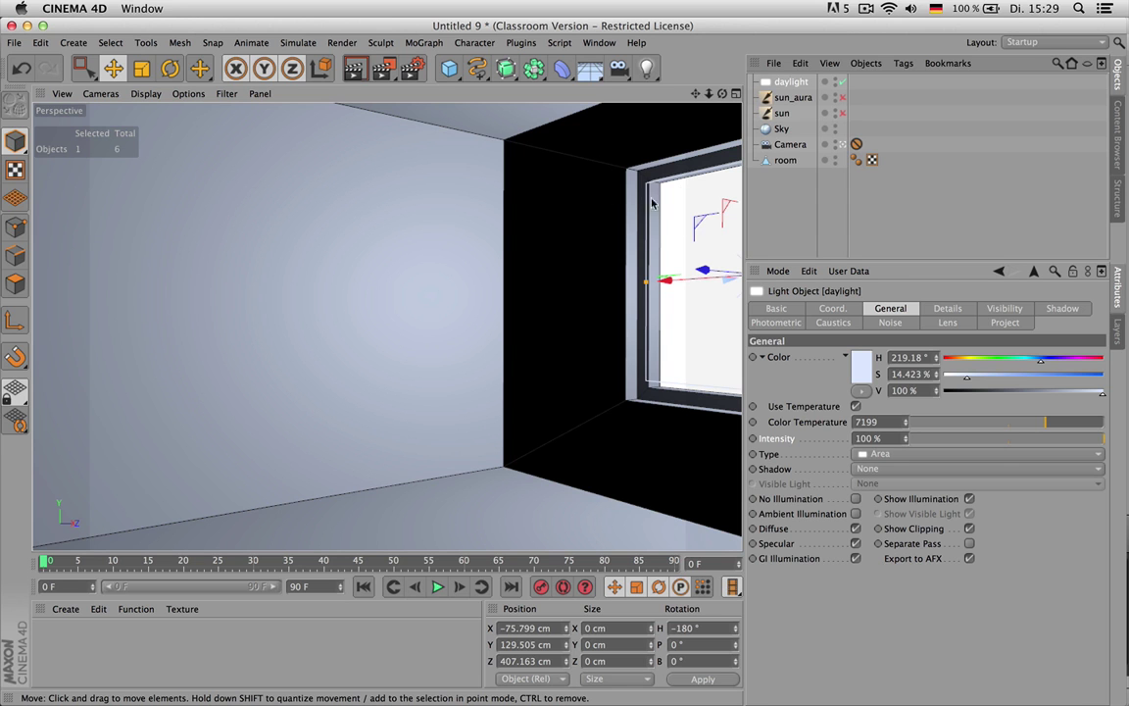
key("super+r")
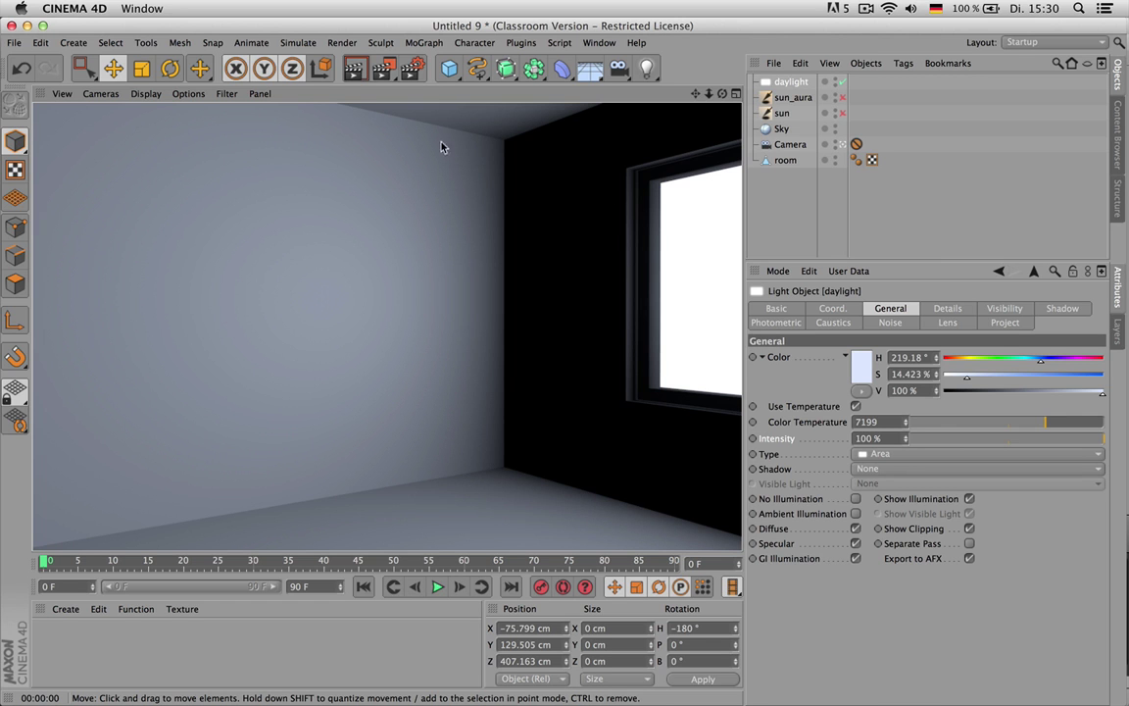
- In the daylight light's Details, test a 0° Falloff Angle, then restore it to 180°
left_click(947, 308)
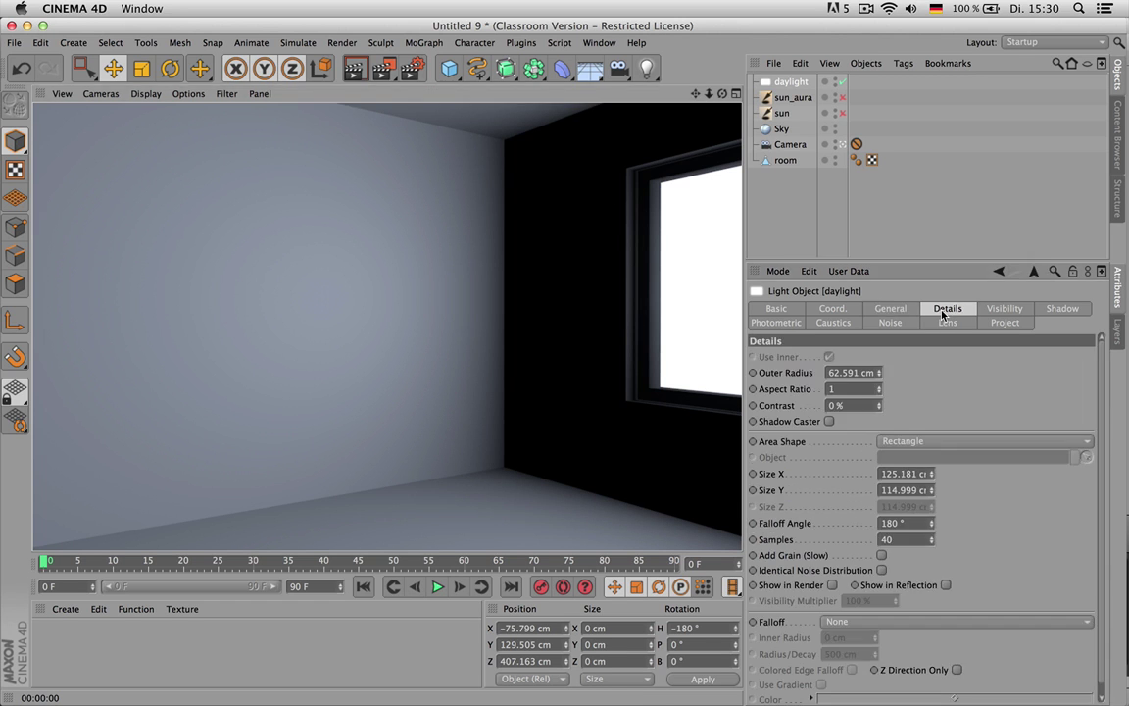
left_click(911, 522)
type("0")
key("Return")
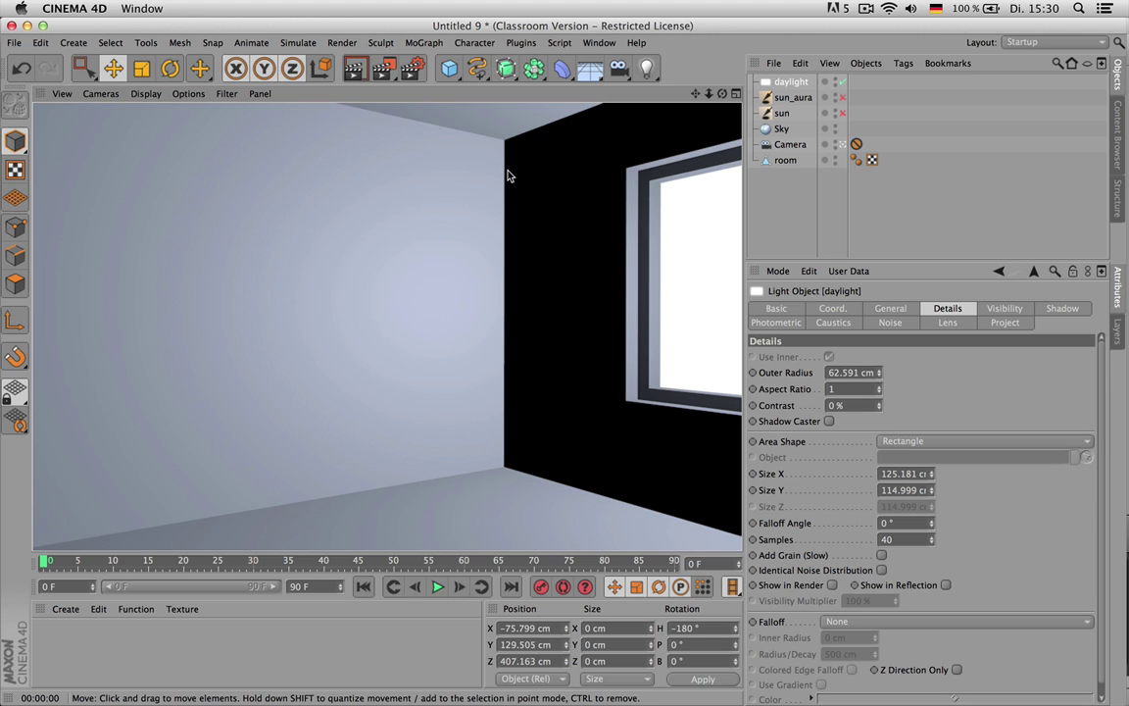
key("Return")
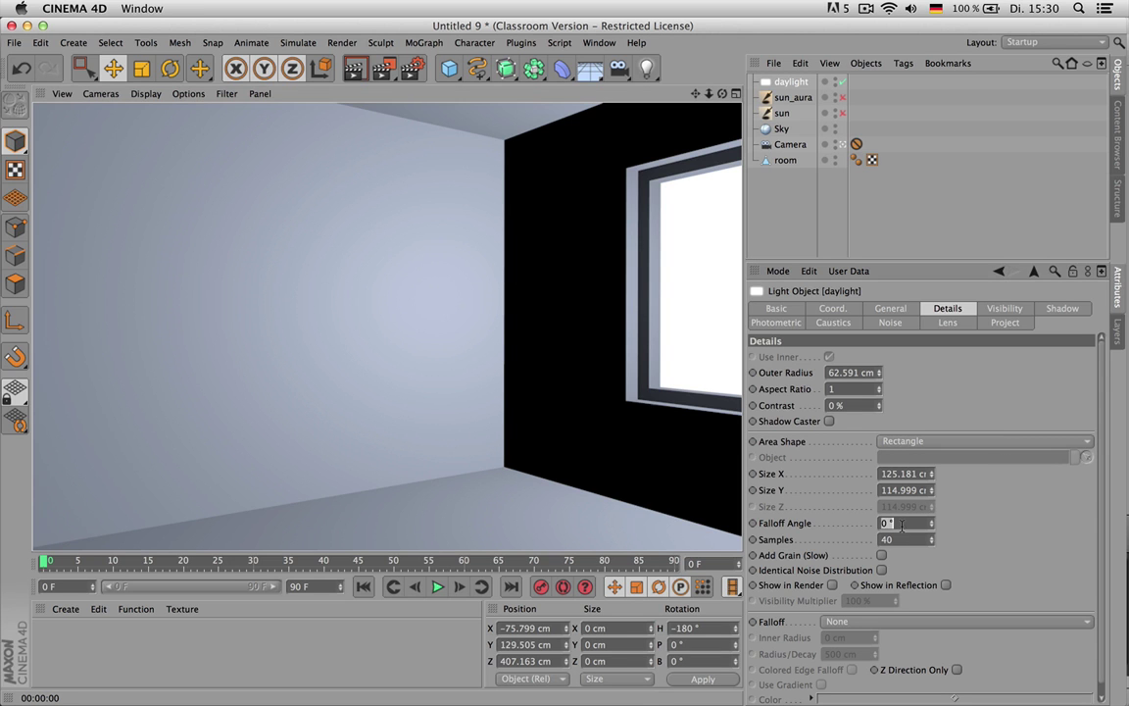
double_click(909, 522)
type("180")
key("Return")
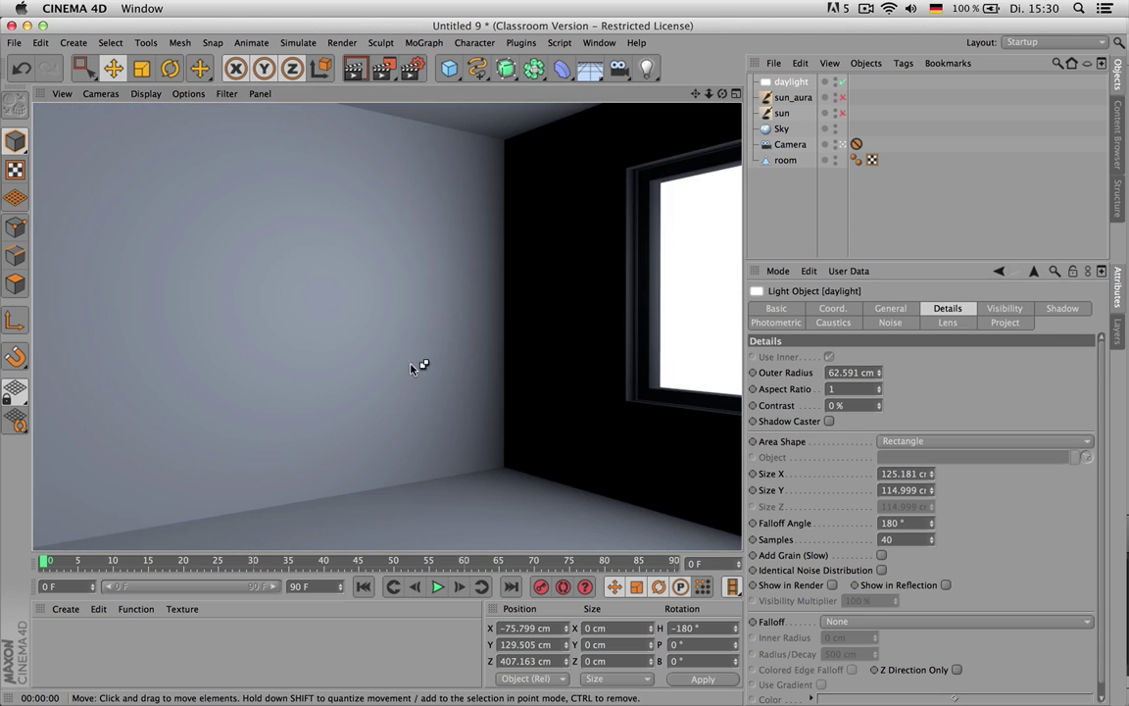
- Pull the daylight light back from the window into the room and render a check
middle_click(465, 327)
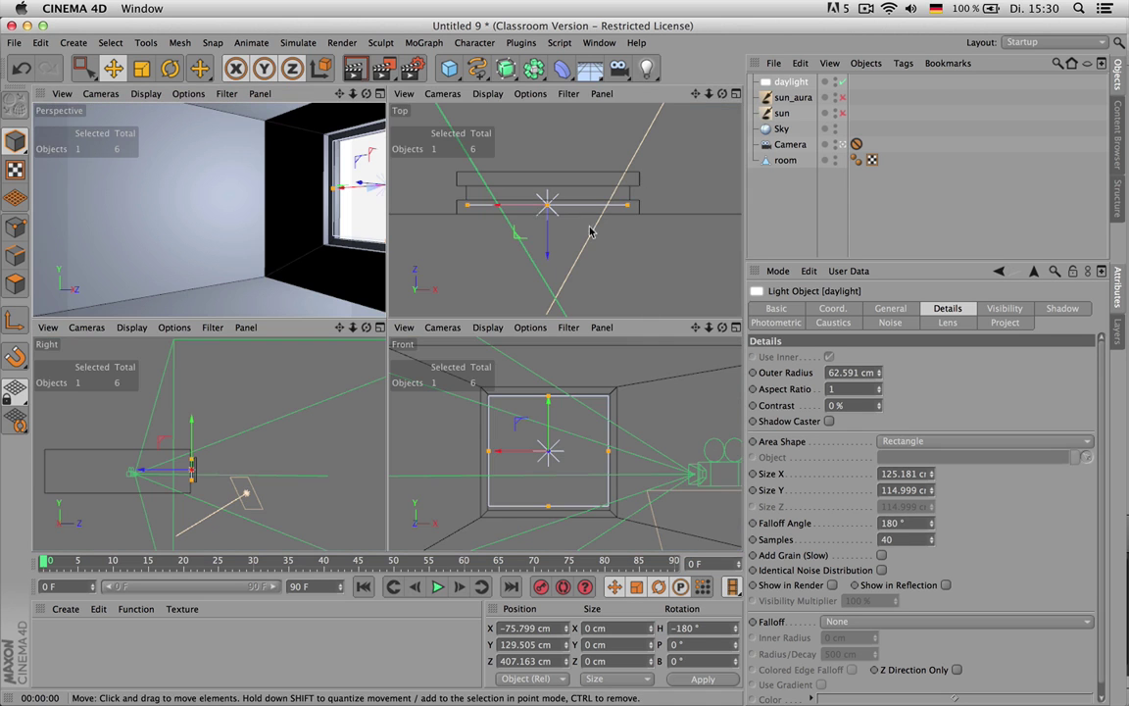
scroll(602, 240, "down", 5)
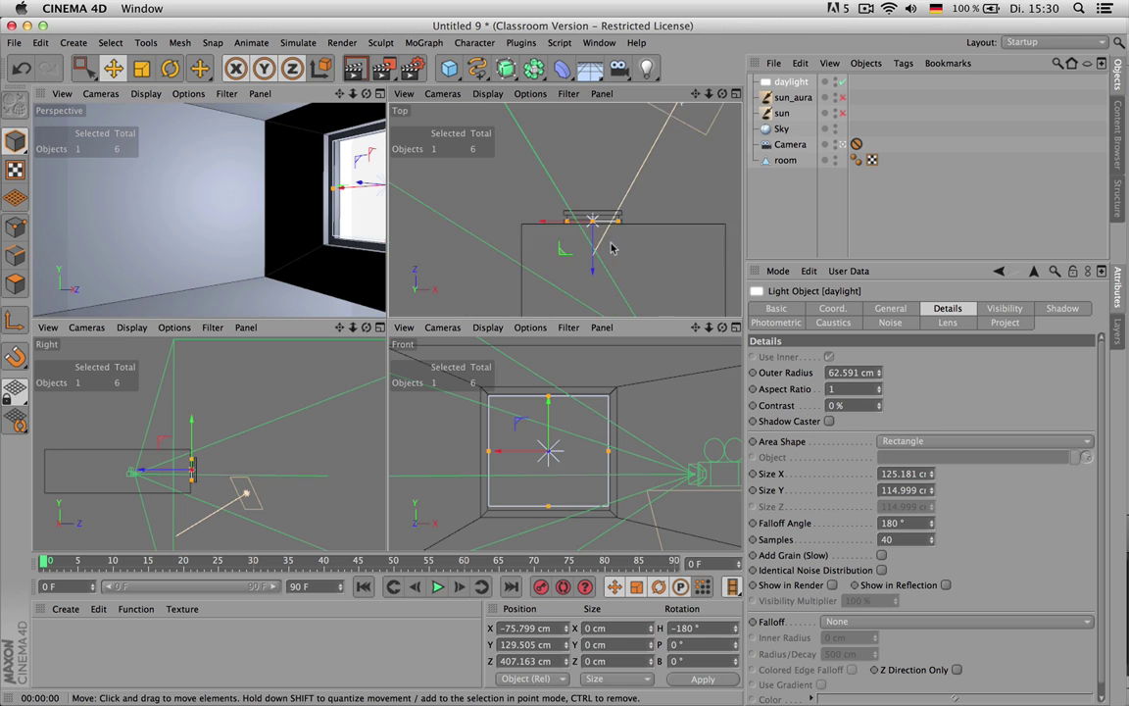
left_click_drag(601, 260, 602, 295)
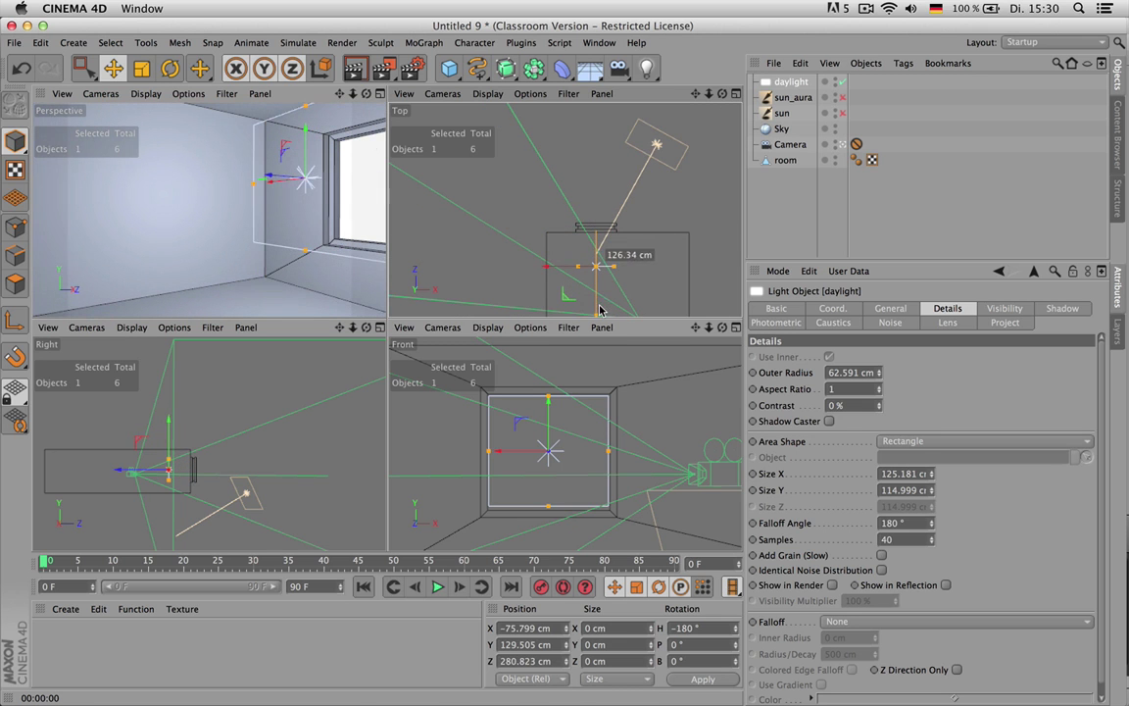
key("super+r")
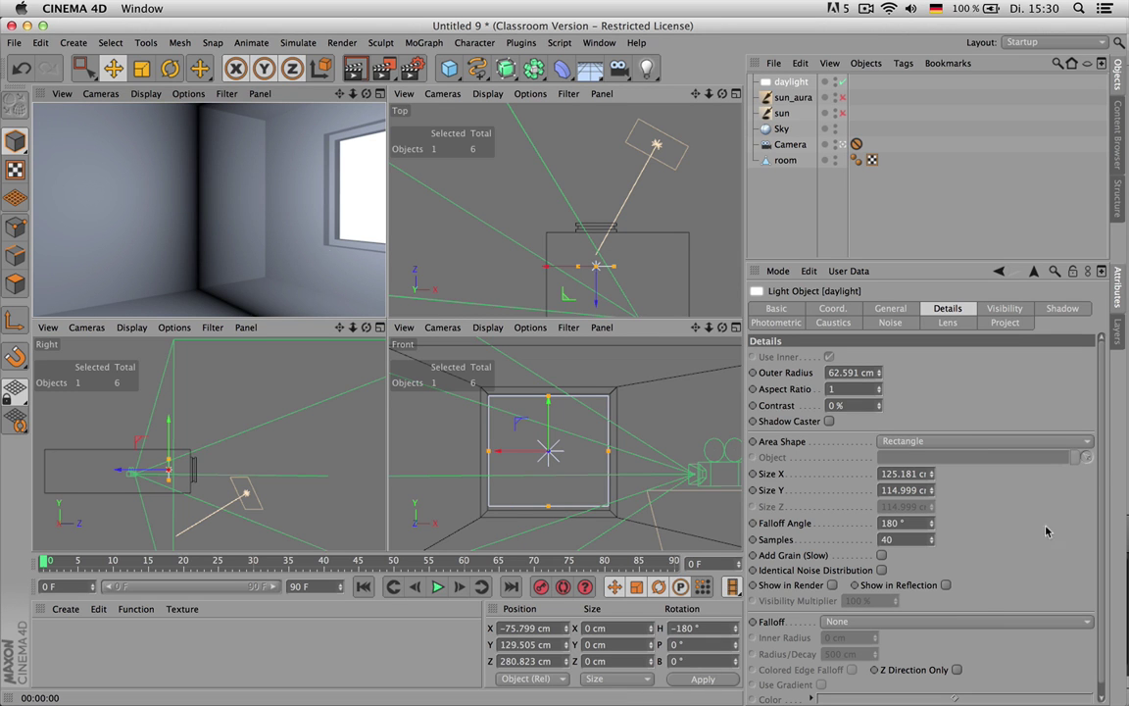
- Set the Falloff Angle to 0°, render, and move the light back out to Z 404.416 cm
double_click(894, 522)
type("0")
key("Return")
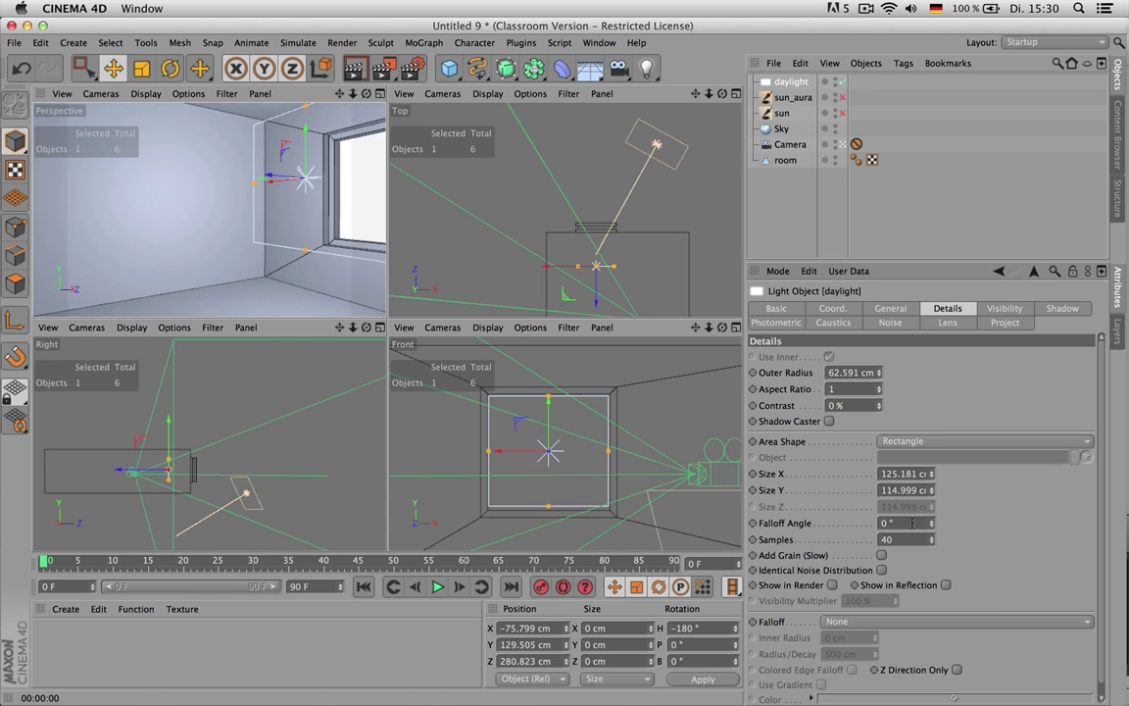
key("super+r")
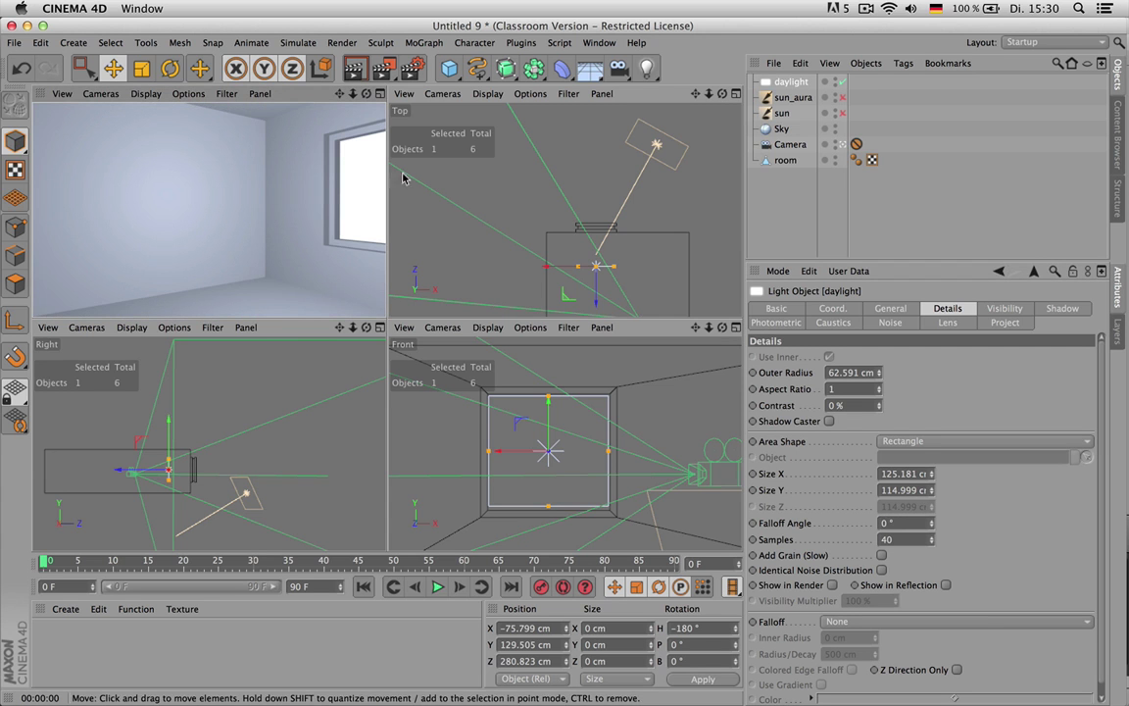
left_click_drag(598, 302, 595, 270)
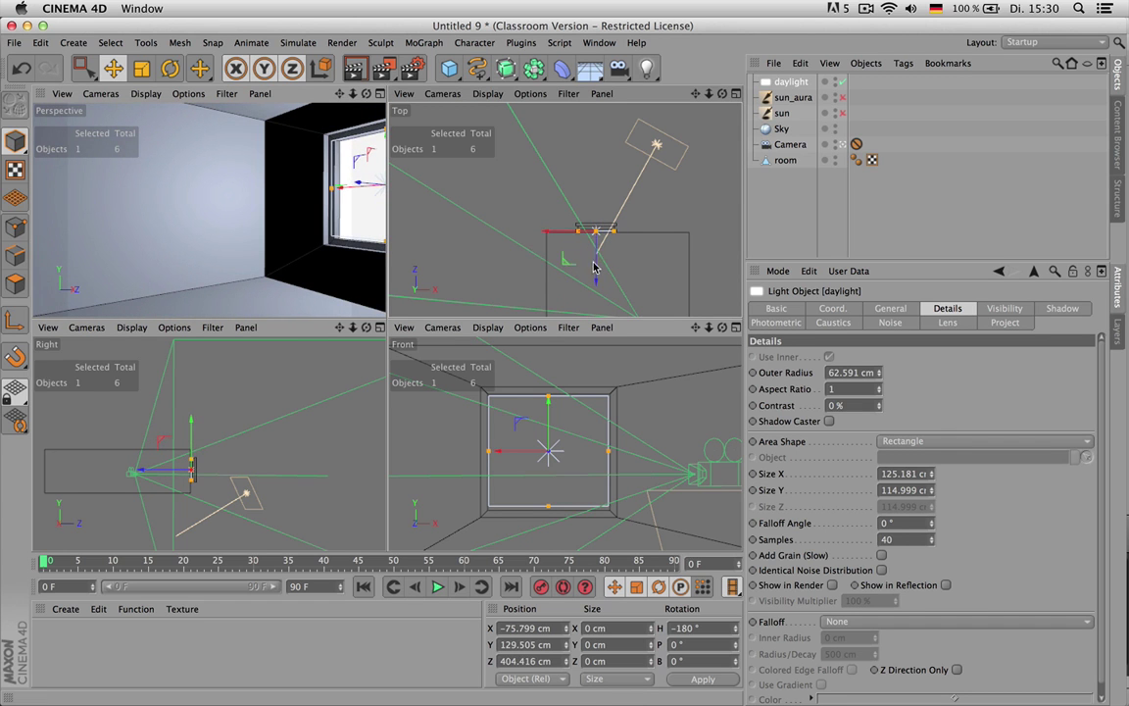
middle_click(327, 198)
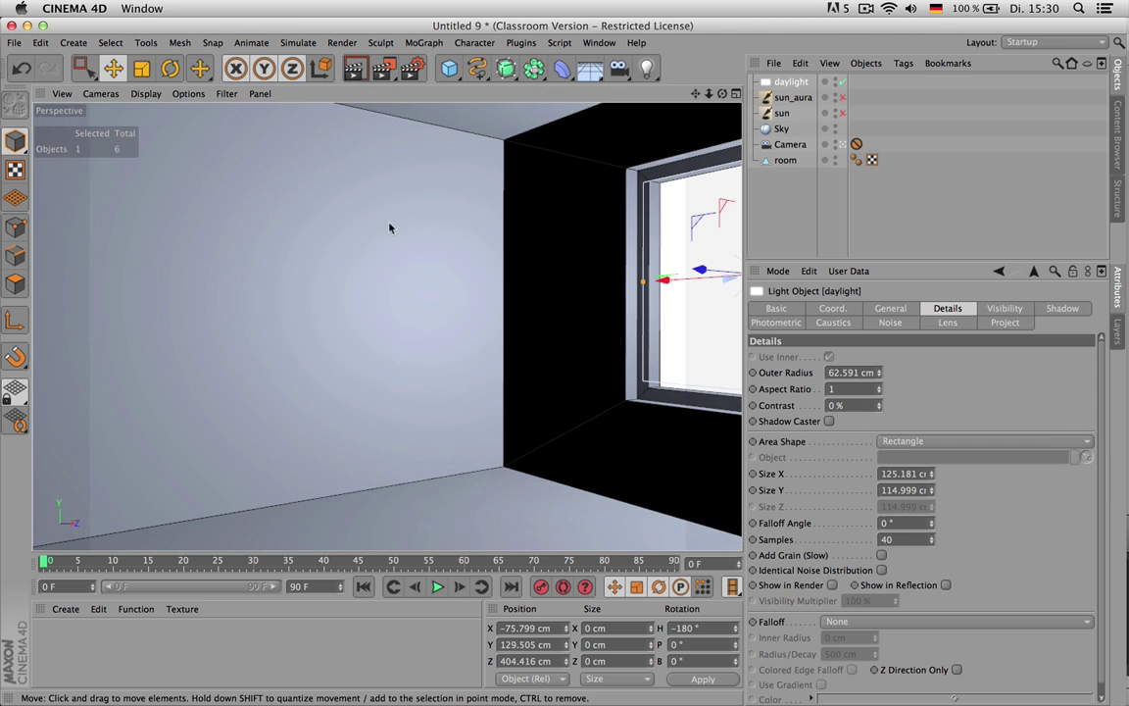
- Give daylight Area shadows with 50 % Accuracy and 40 Maximum Samples, then render the view
left_click(890, 308)
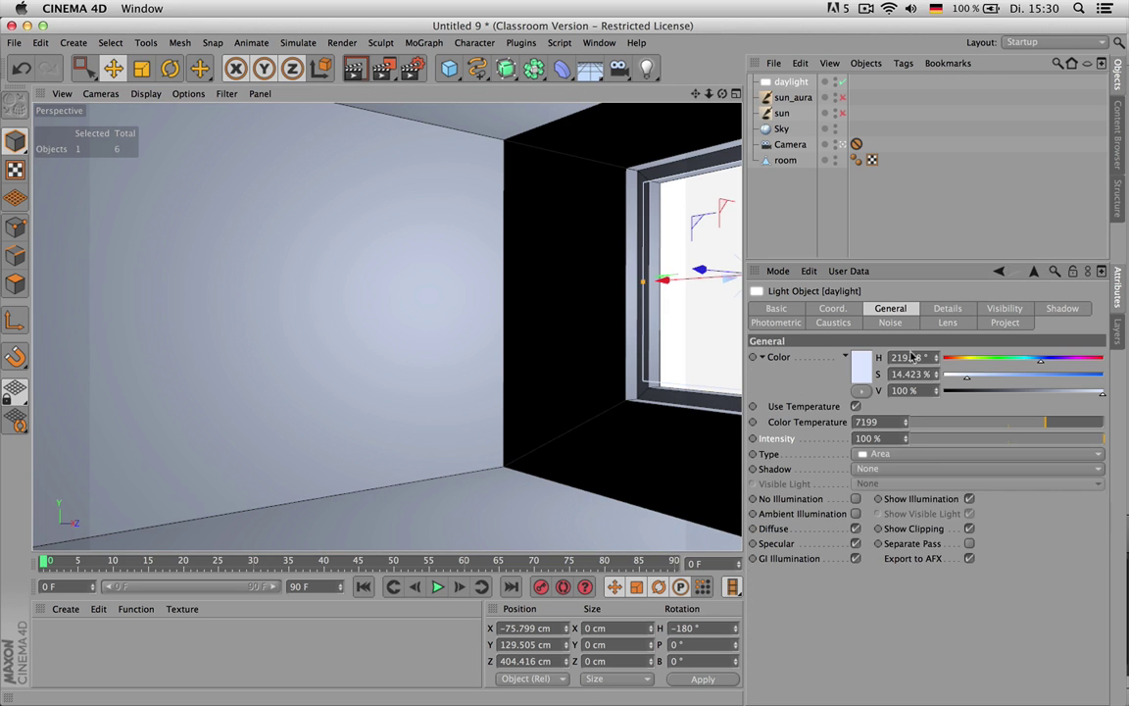
left_click(931, 469)
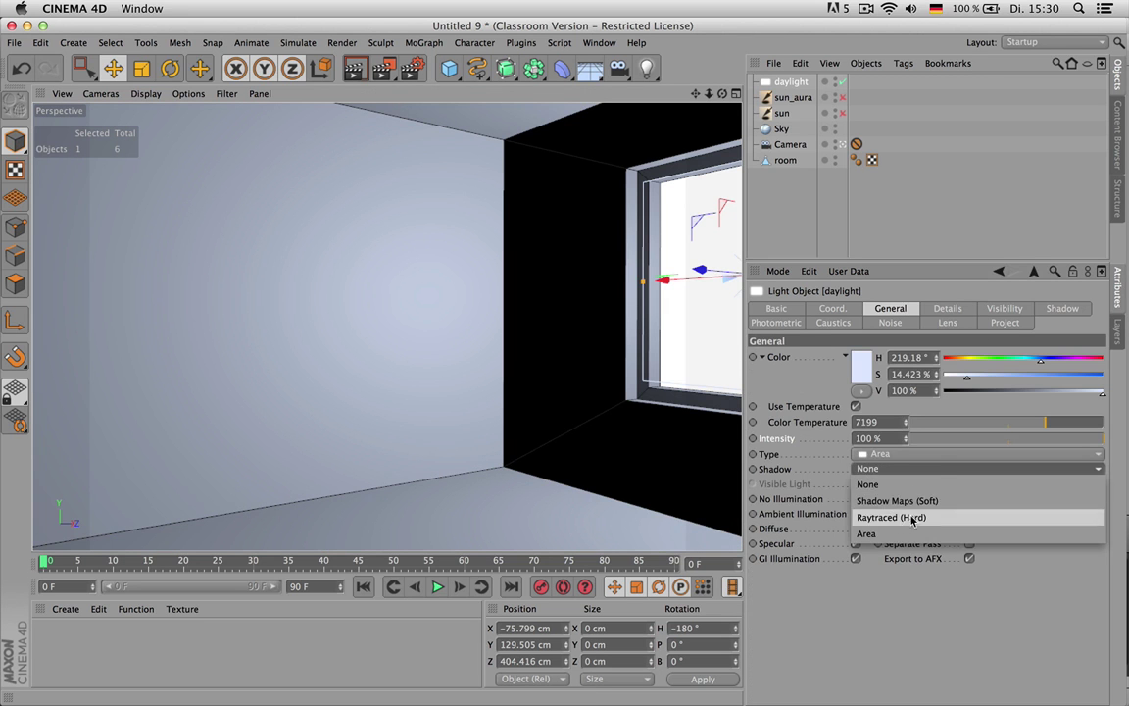
left_click(884, 538)
left_click(1059, 309)
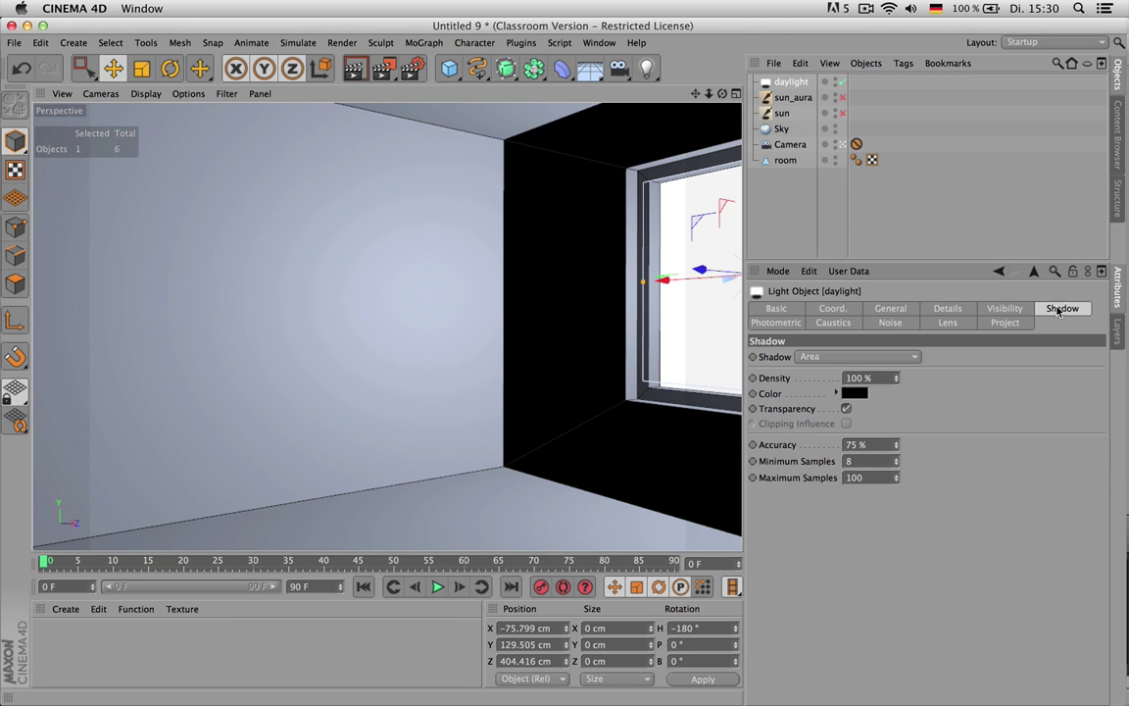
double_click(874, 447)
type("50")
key("Tab")
type("40")
key("Return")
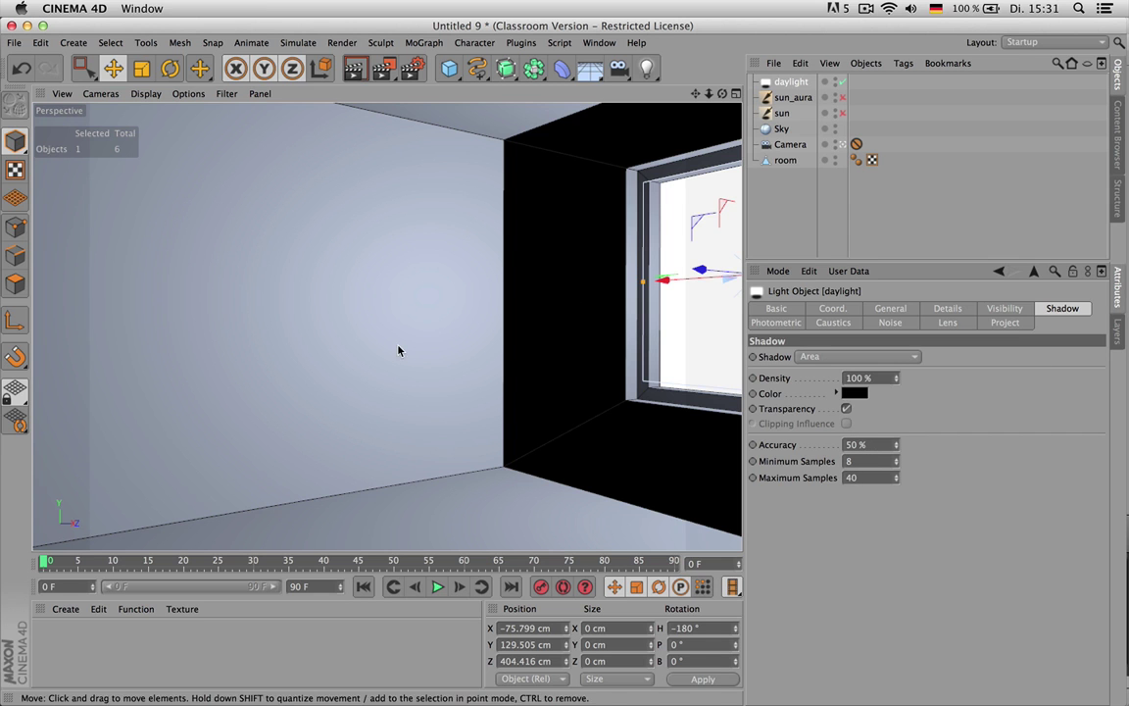
key("ctrl+r")
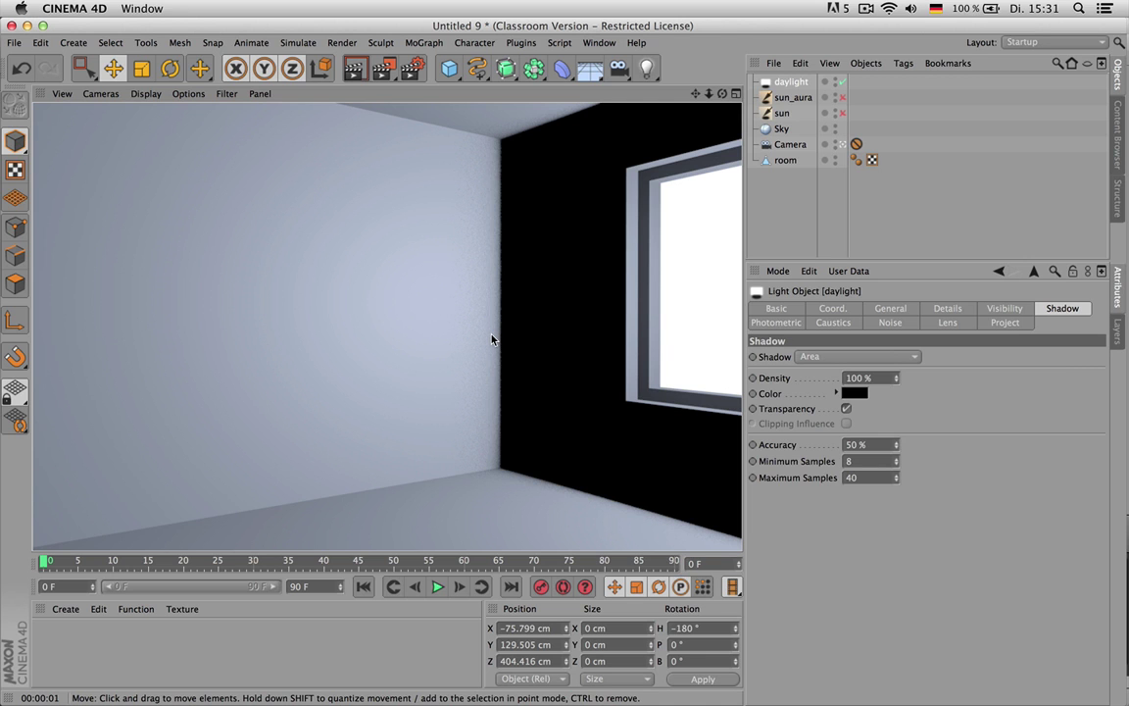
- Re-enable the sun and then sun_aura lights, rendering the view after each
left_click(842, 112)
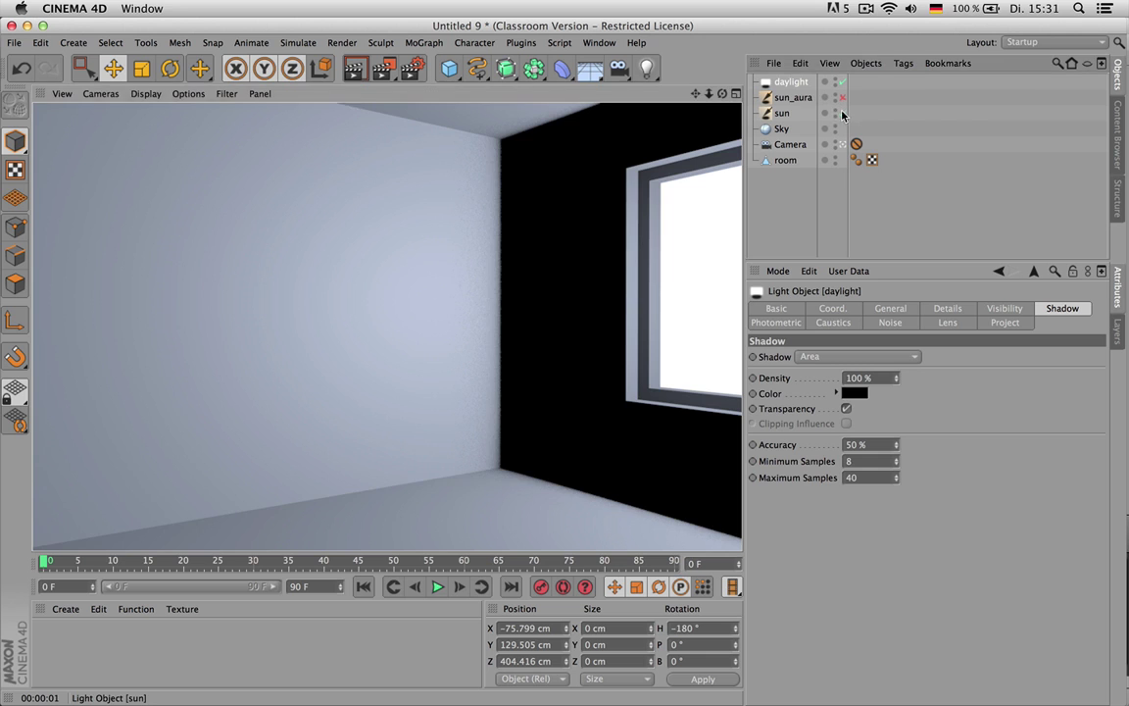
key("ctrl+r")
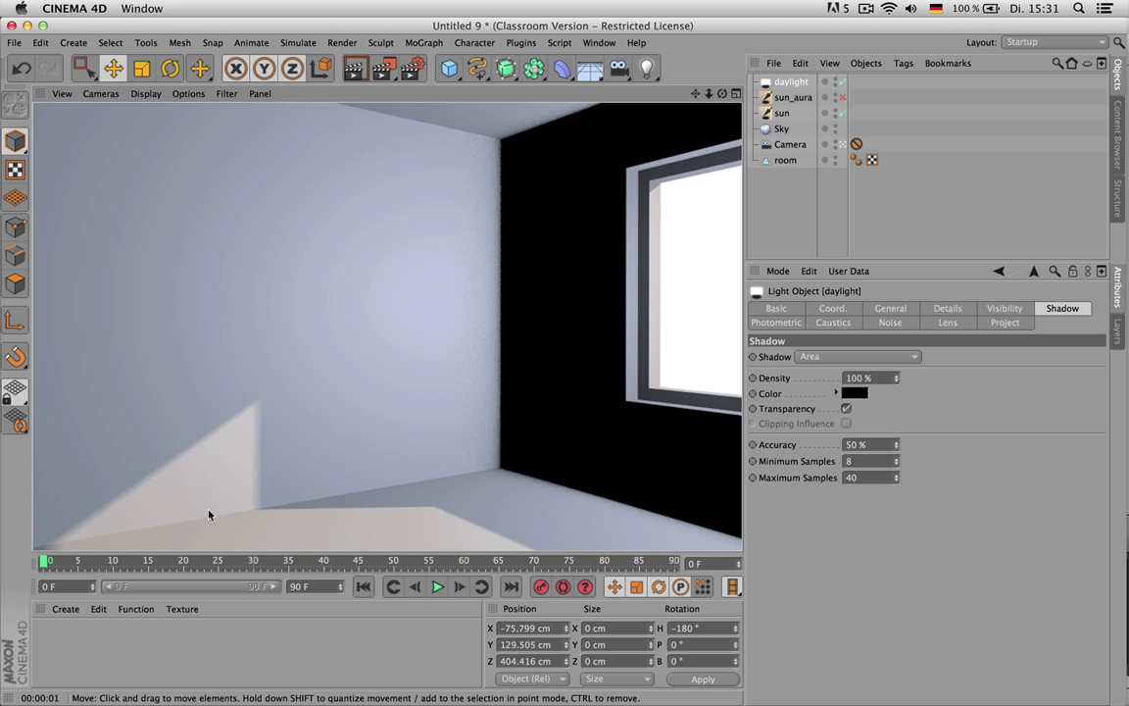
left_click(842, 97)
key("ctrl+r")
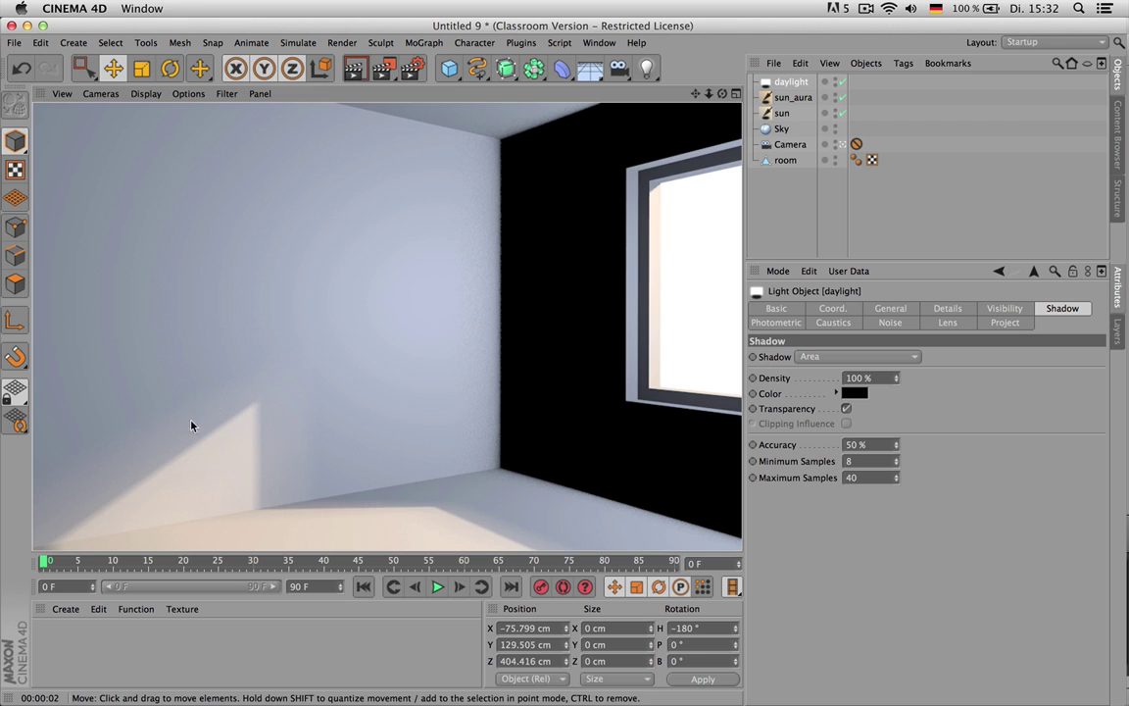
- Select sun_aura, set its Infinite Angle to 7° and render the softer result
left_click(793, 97)
left_click(890, 308)
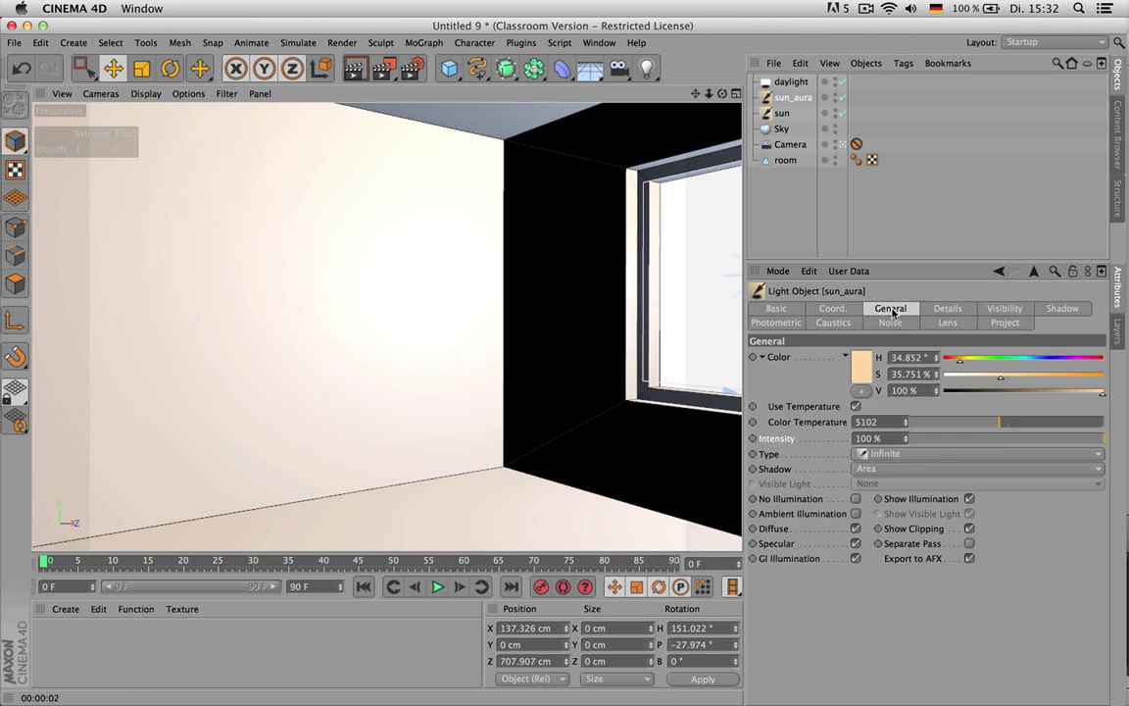
left_click(946, 308)
left_click(889, 308)
left_click(1013, 310)
left_click(947, 308)
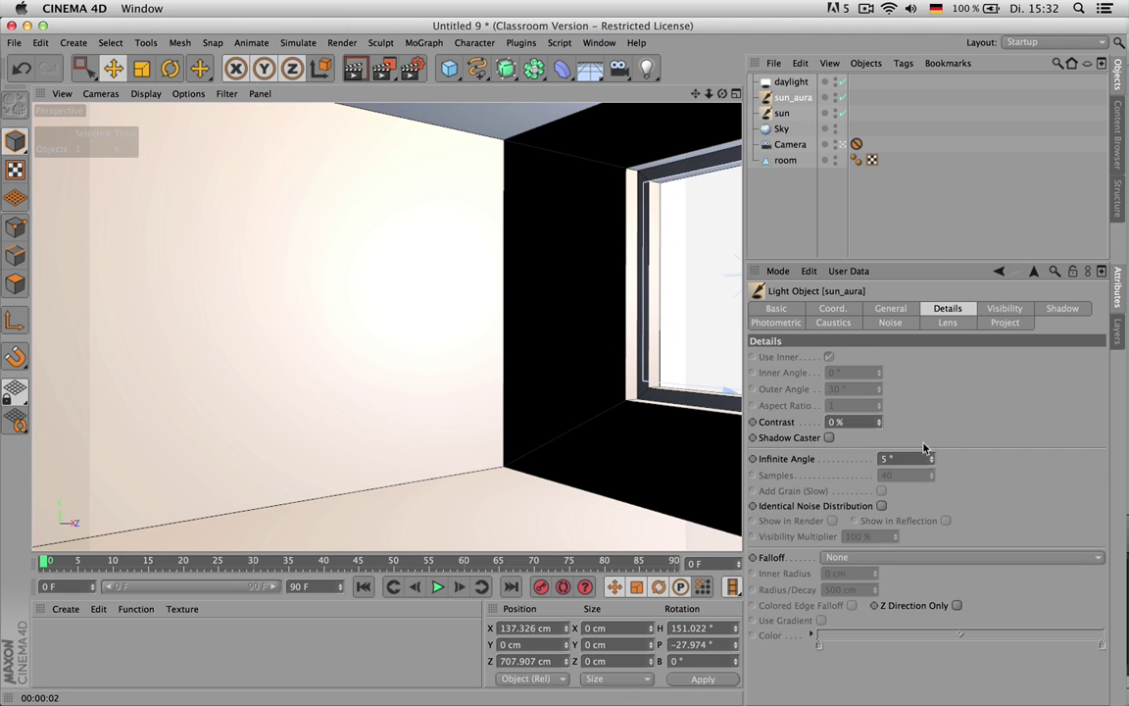
type("7")
key("Return")
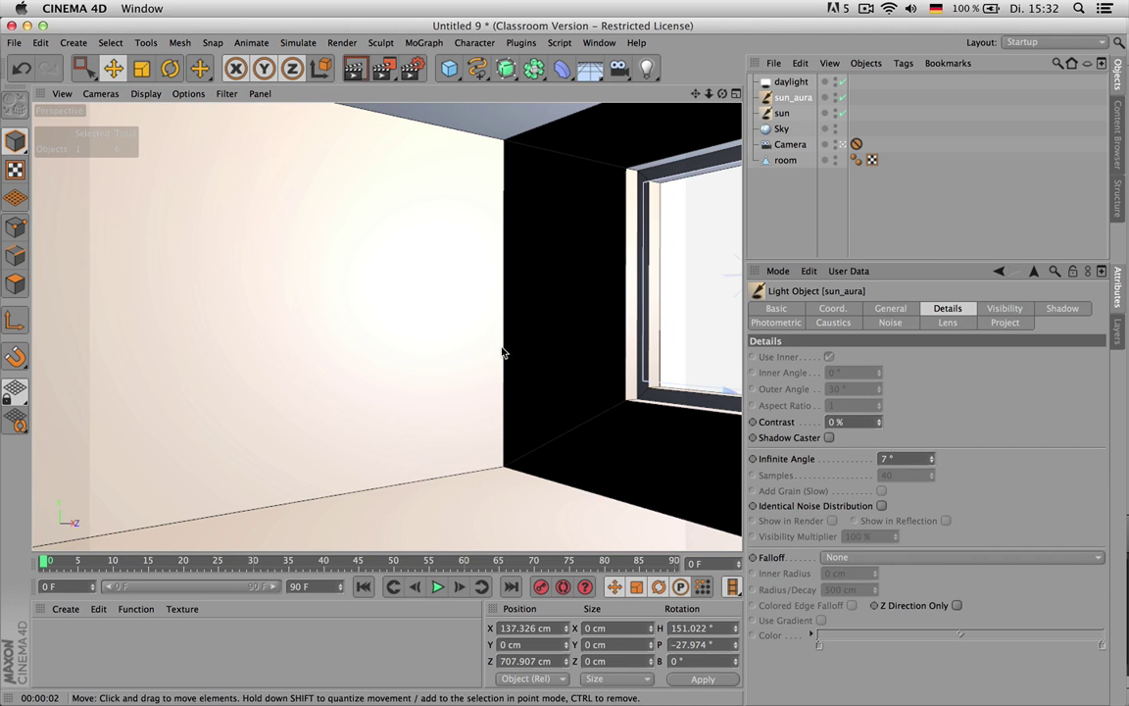
key("ctrl+r")
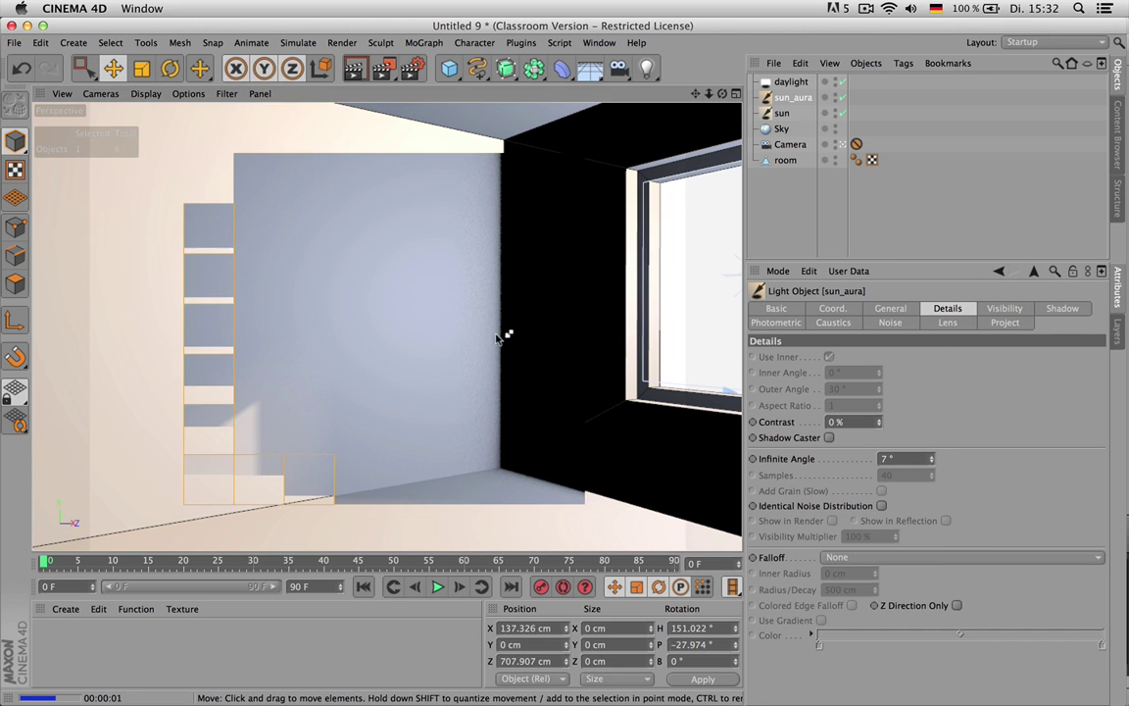
- Try higher sun_aura intensities up to 153 %, then settle on 130 %
left_click(890, 308)
left_click_drag(904, 438, 905, 411)
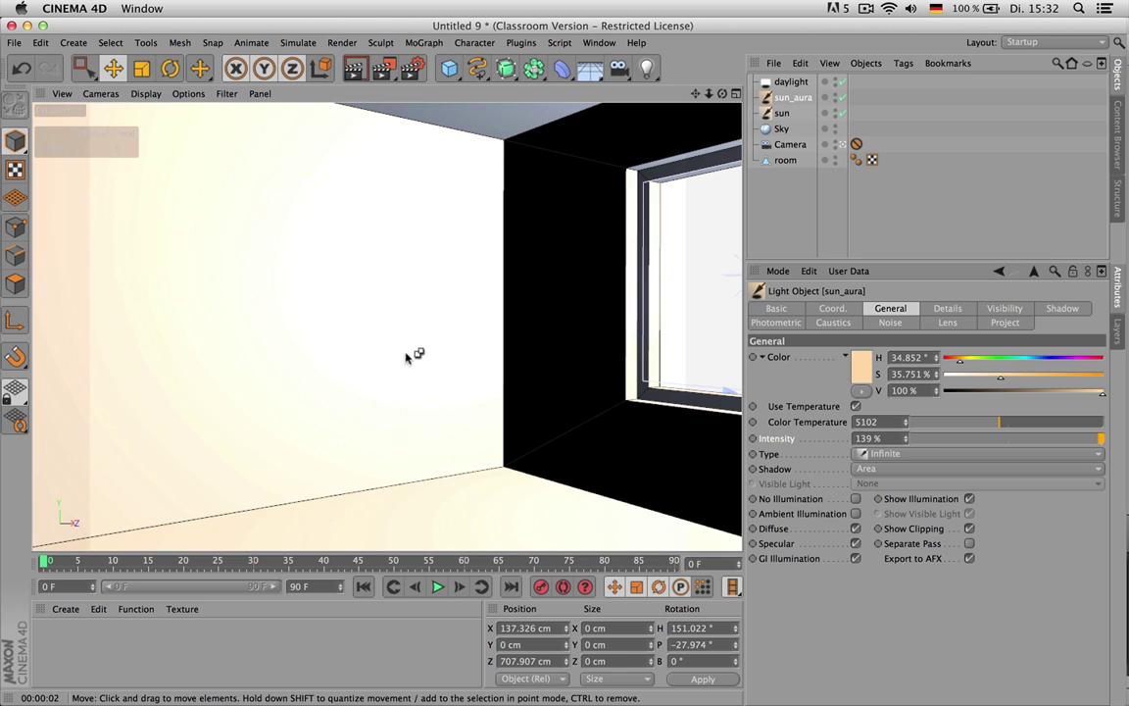
key("ctrl+r")
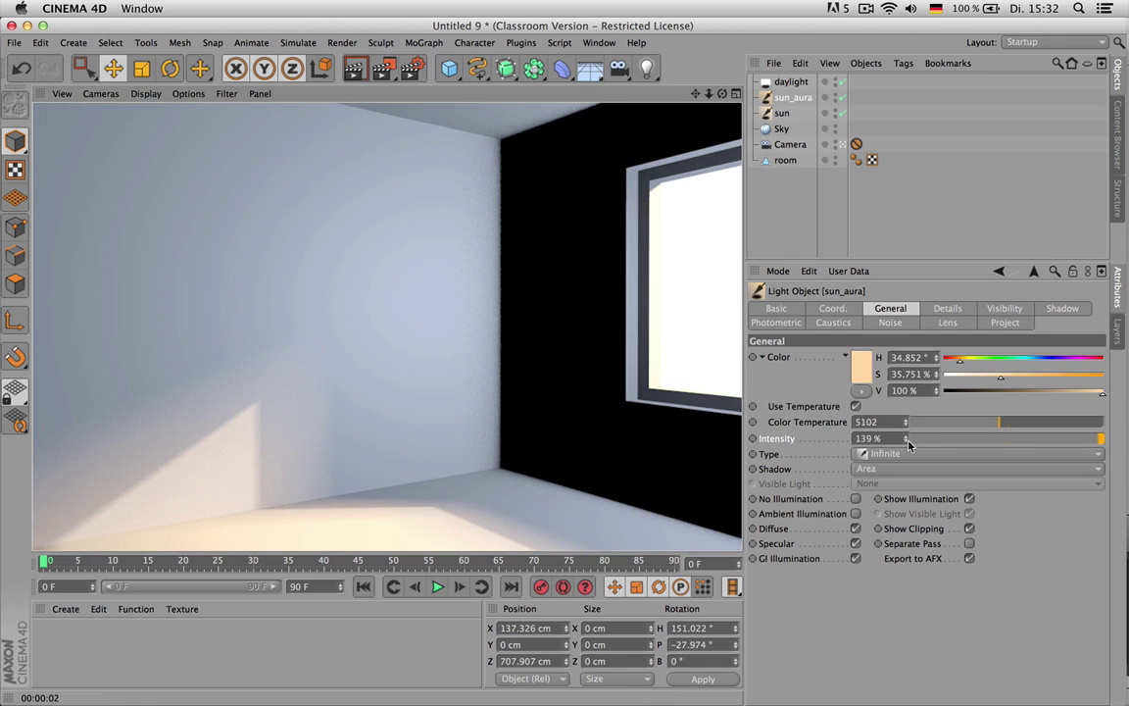
left_click_drag(909, 444, 909, 432)
key("ctrl+r")
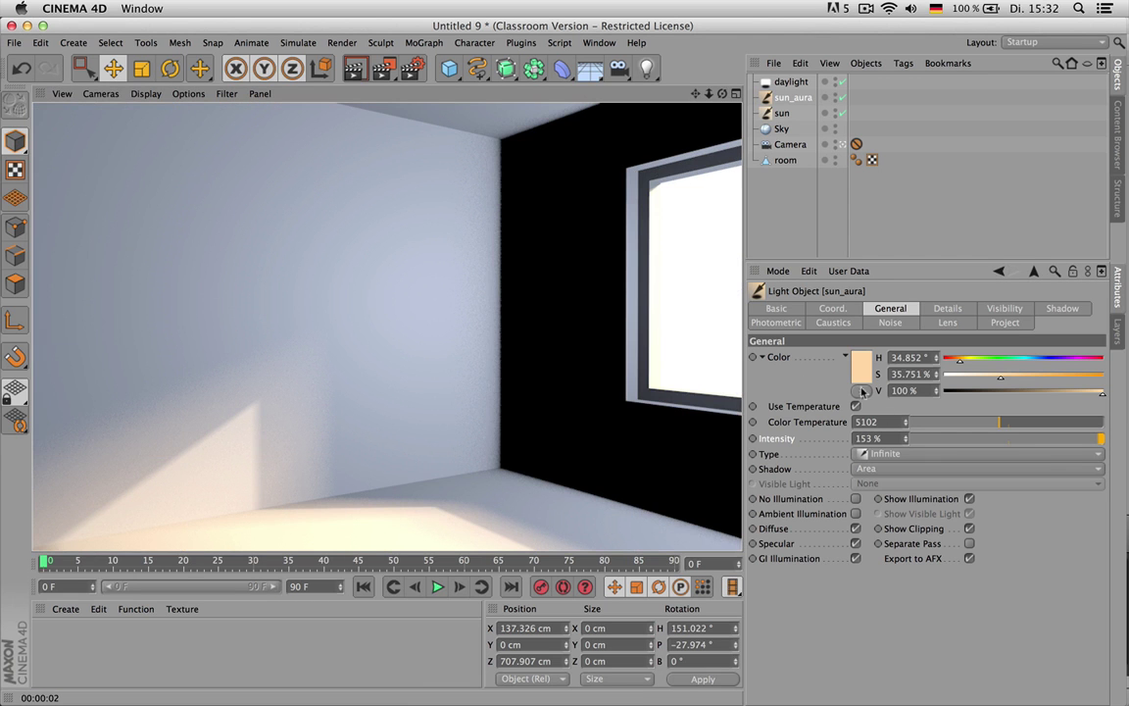
double_click(878, 438)
type("130")
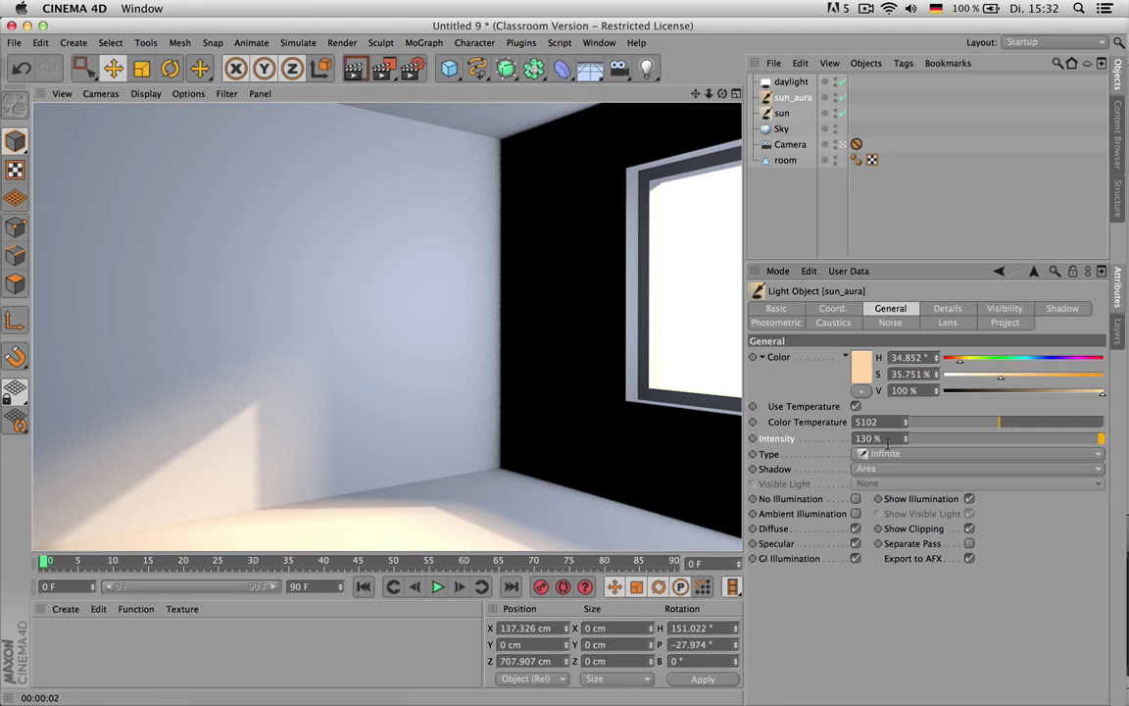
key("Return")
- Select daylight and drag its Color Temperature down to 6801
left_click(791, 81)
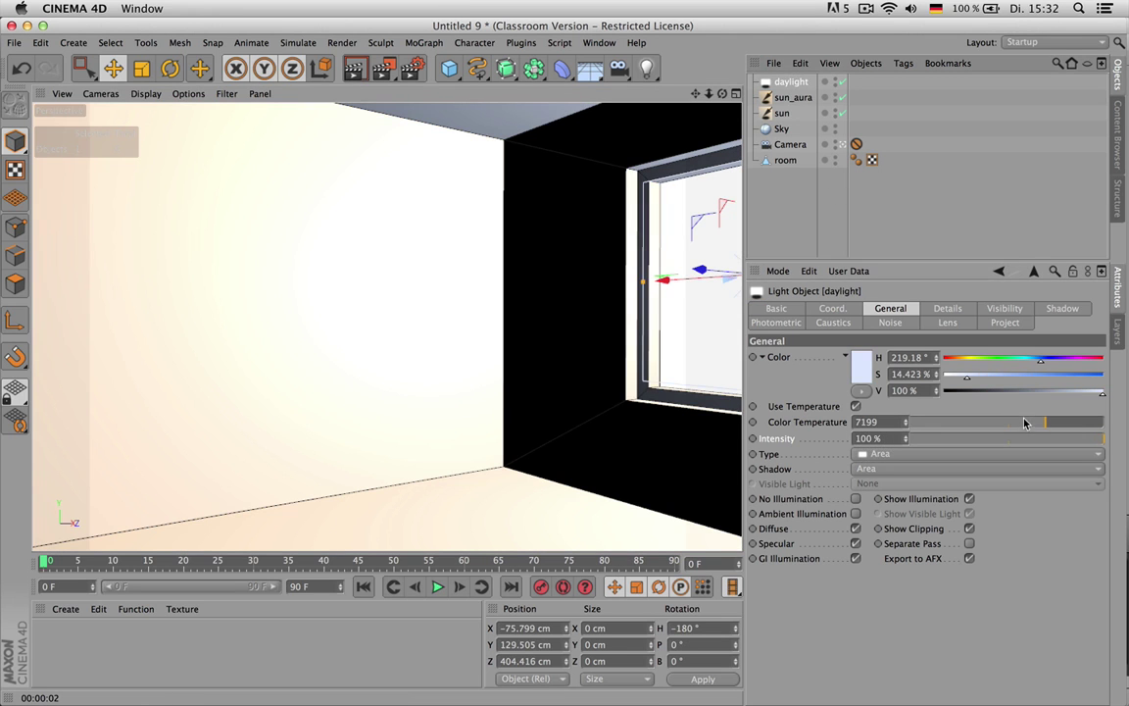
left_click_drag(1028, 424, 1035, 424)
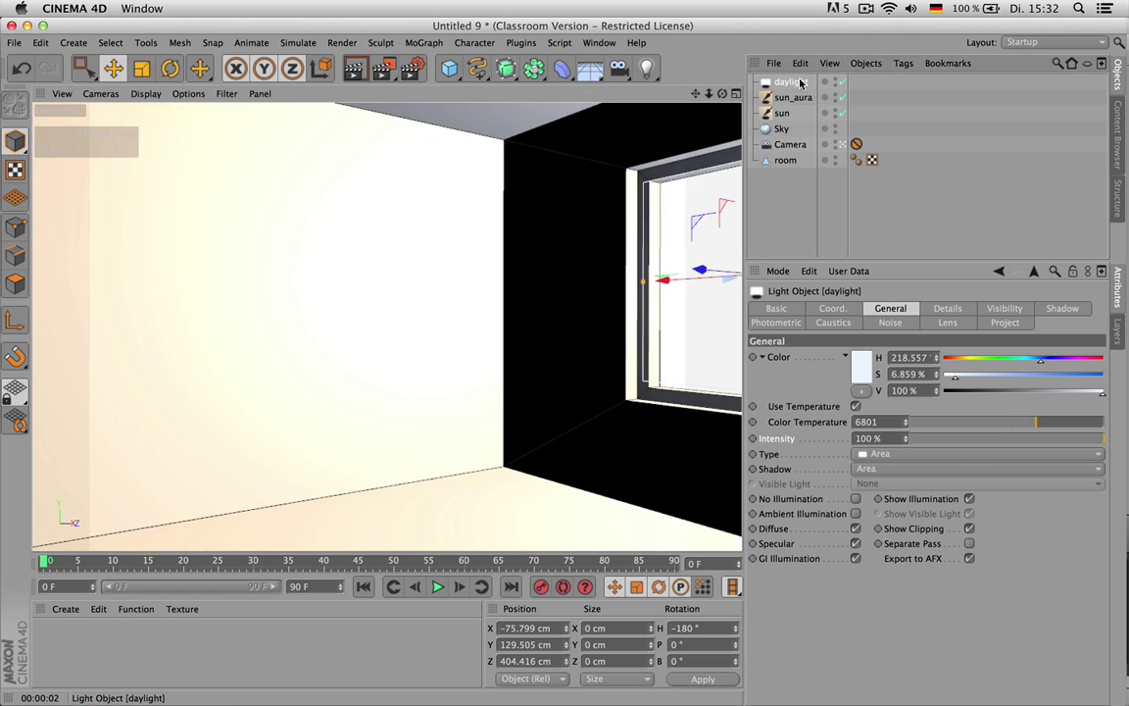
- In Right view, duplicate daylight as daylight.1, tilt it to P -19.6° and place it higher outside the window
middle_click(526, 220)
middle_click(661, 207)
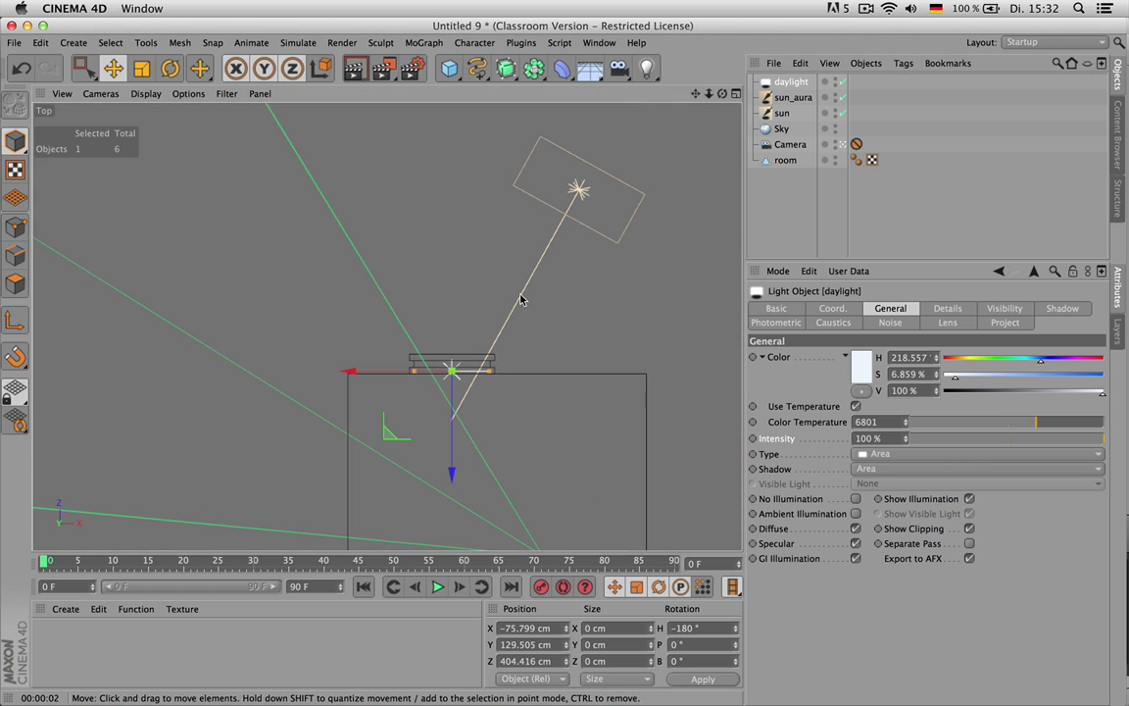
middle_click(616, 338)
middle_click(369, 425)
scroll(361, 423, "up", 3)
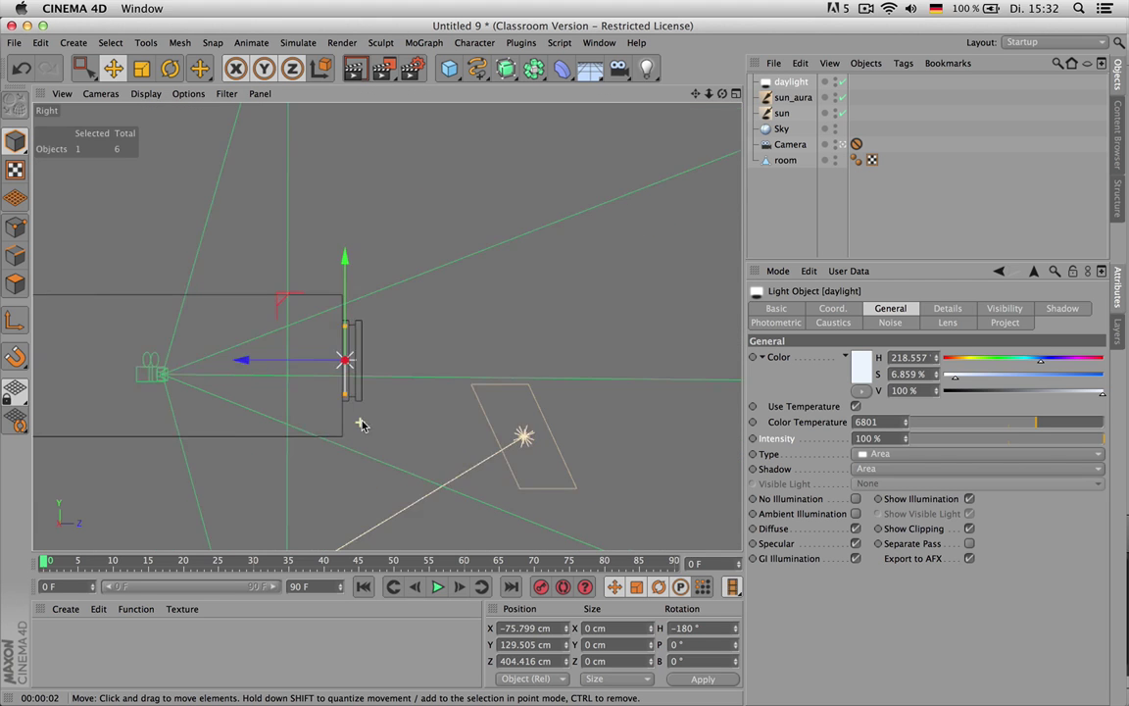
key("ctrl+c")
key("ctrl+v")
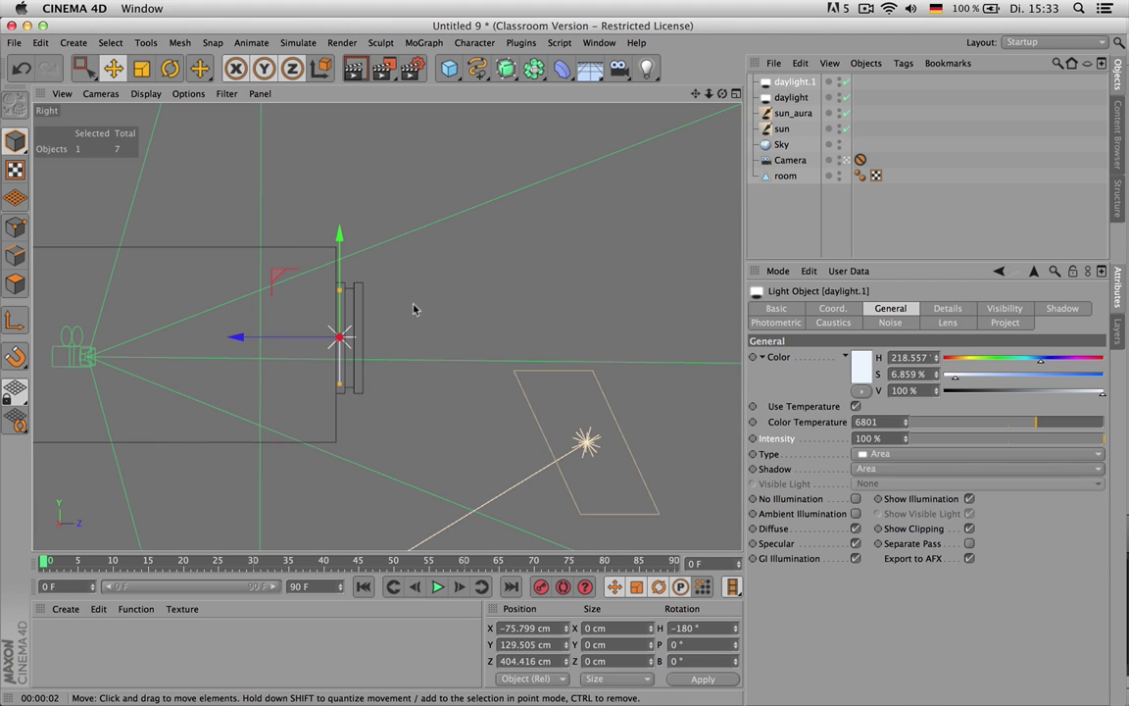
key("r")
left_click_drag(503, 321, 555, 238)
key("e")
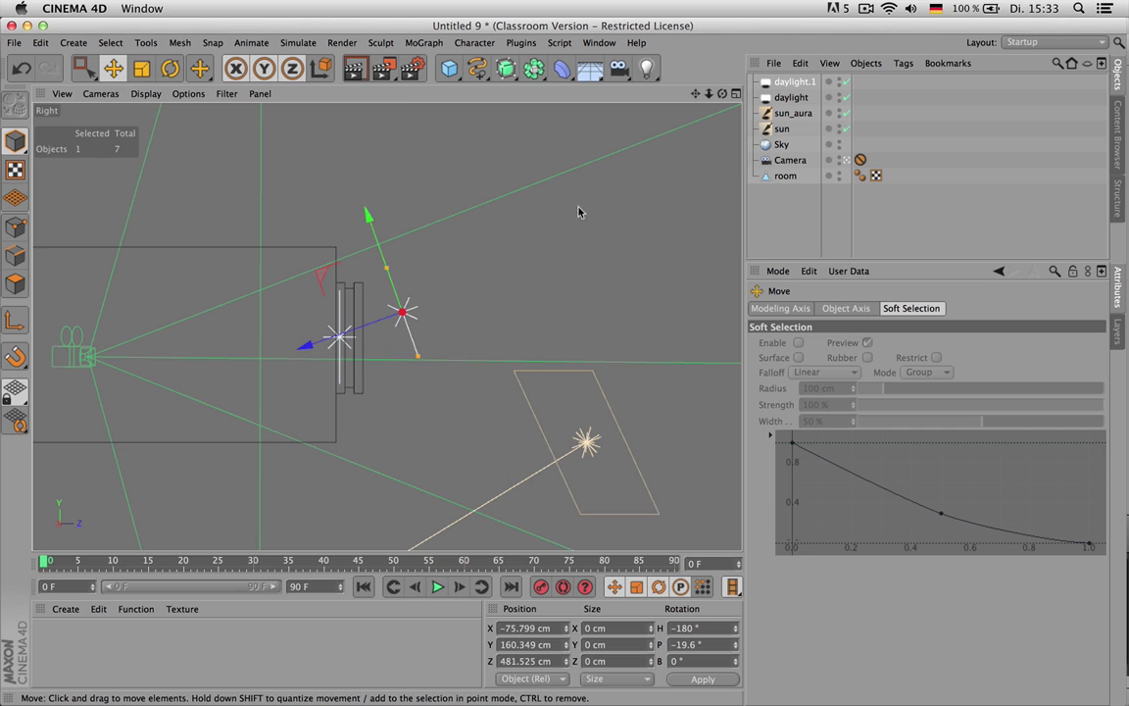
middle_click(514, 280)
middle_click(315, 252)
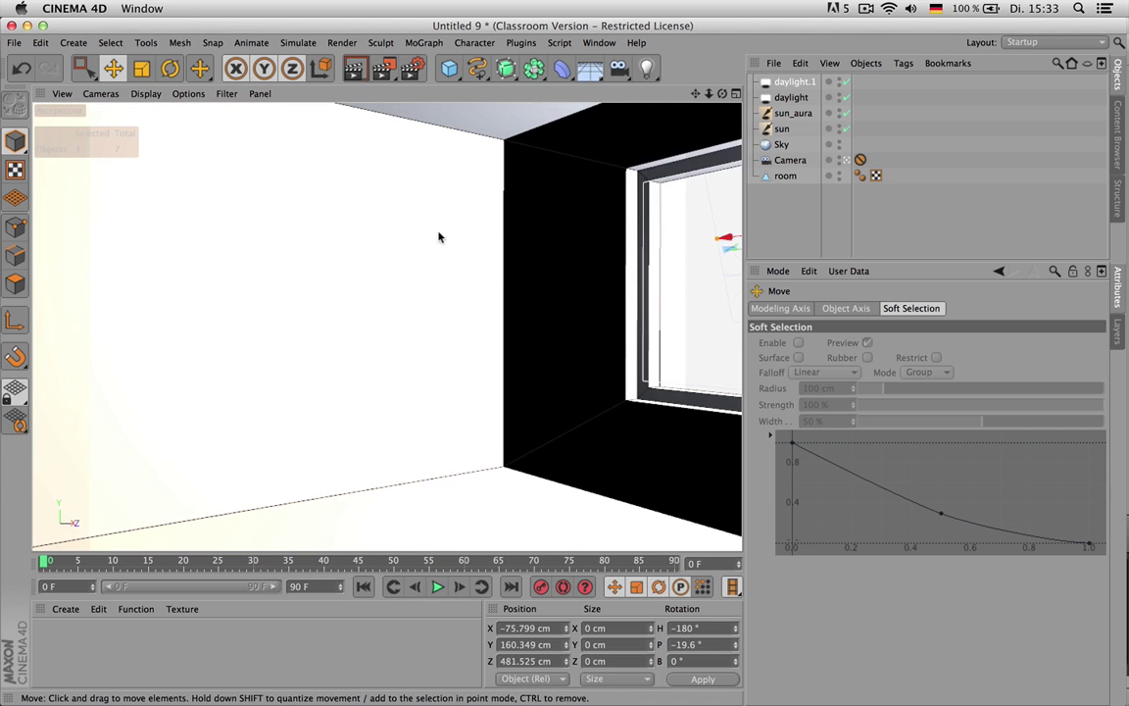
- Switch off daylight, sun and sun_aura, set daylight.1 to 6187 colour temperature, and render it alone
left_click(846, 114)
left_click(845, 130)
left_click(846, 98)
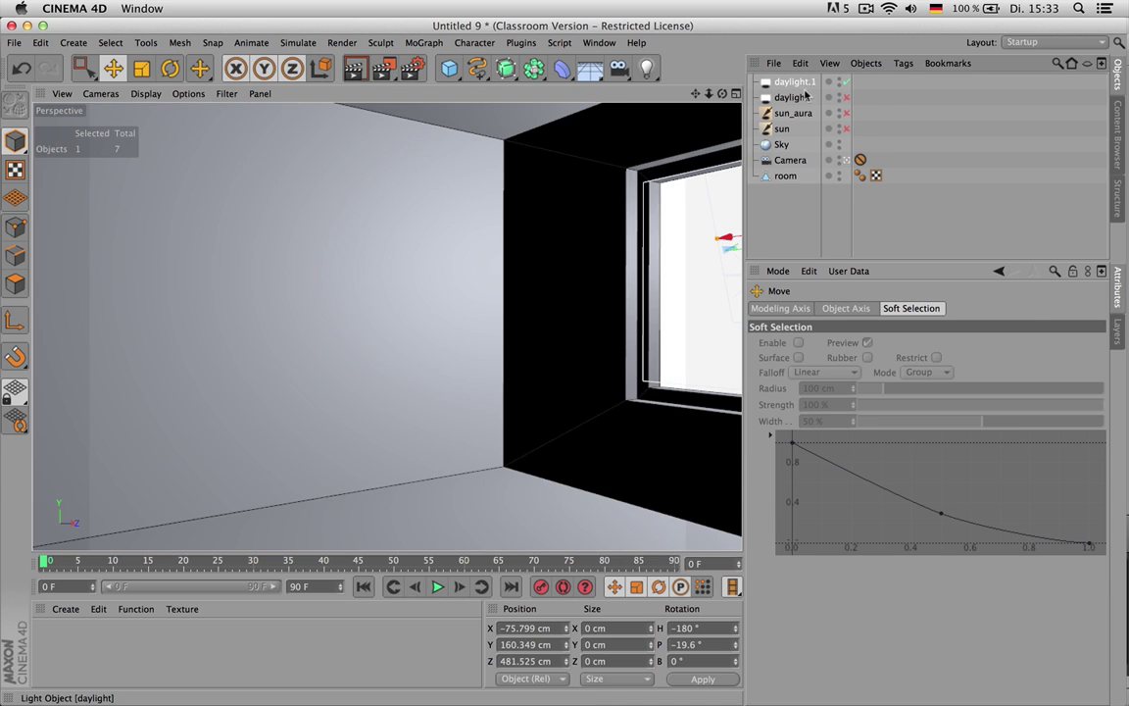
left_click(802, 87)
left_click_drag(1042, 427, 1024, 425)
key("ctrl+r")
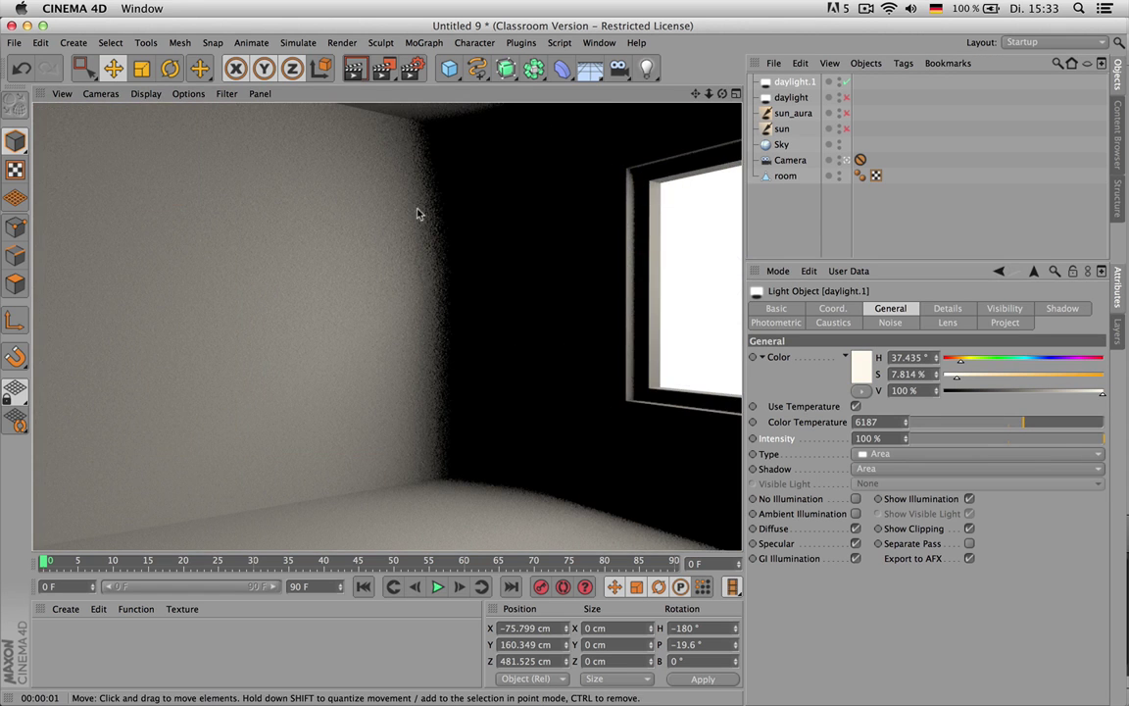
- Turn daylight, sun and sun_aura back on and render with all lights
left_click(484, 340)
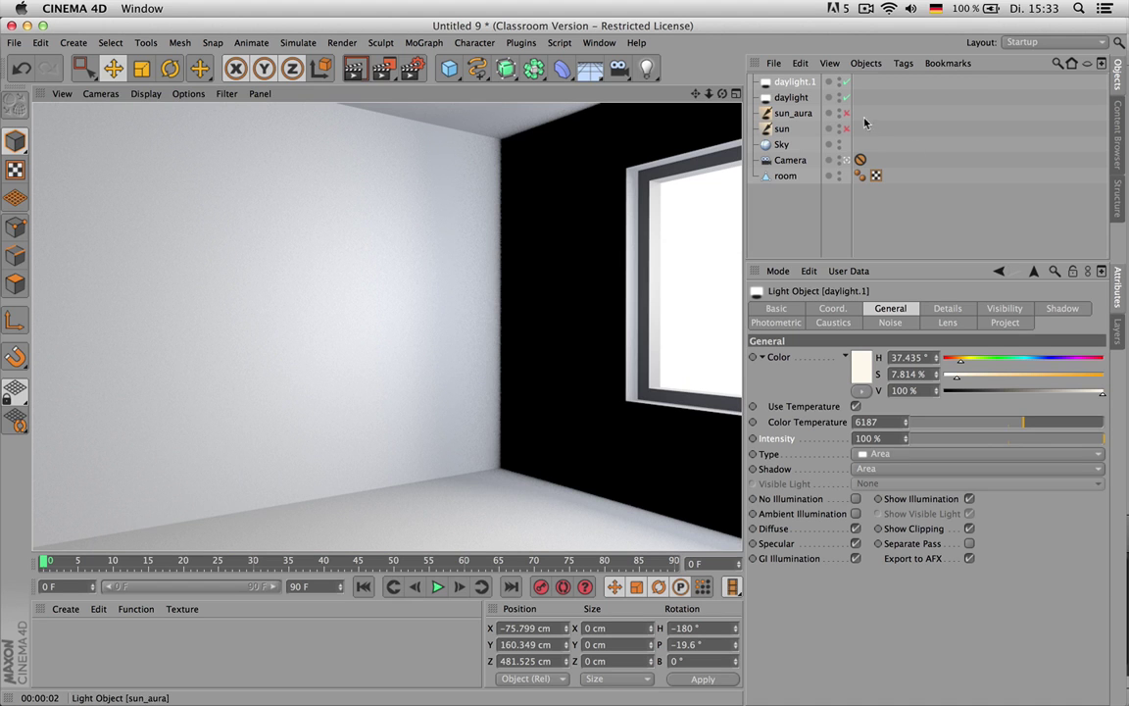
left_click(470, 277)
key("ctrl+r")
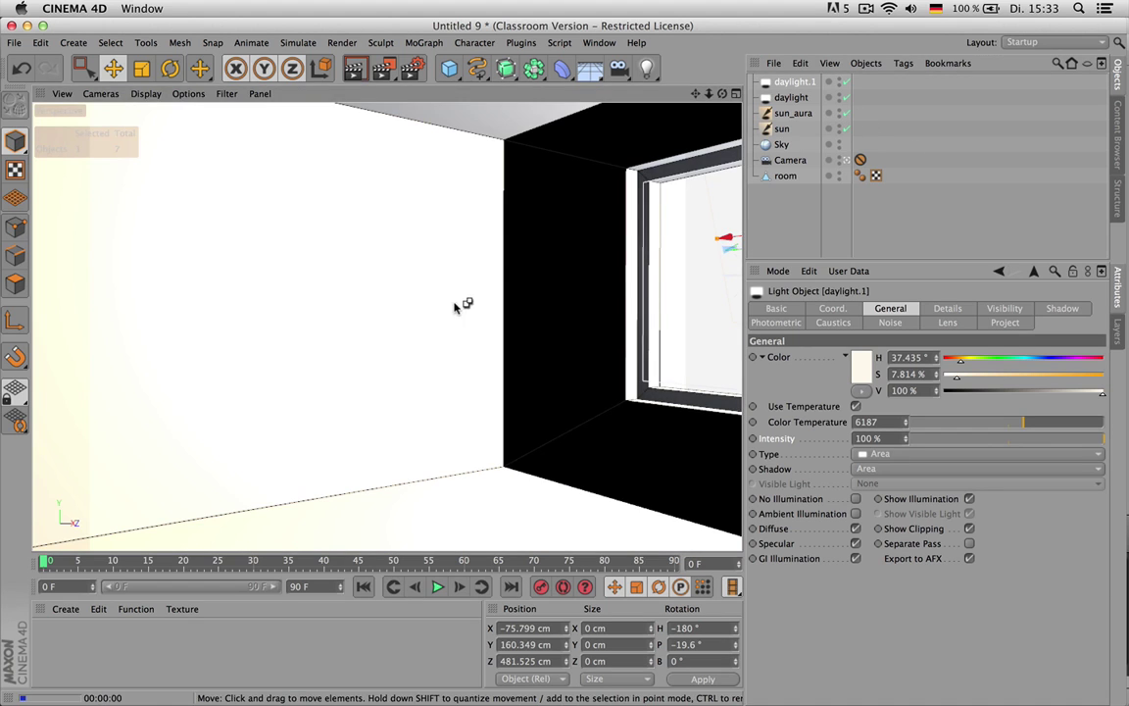
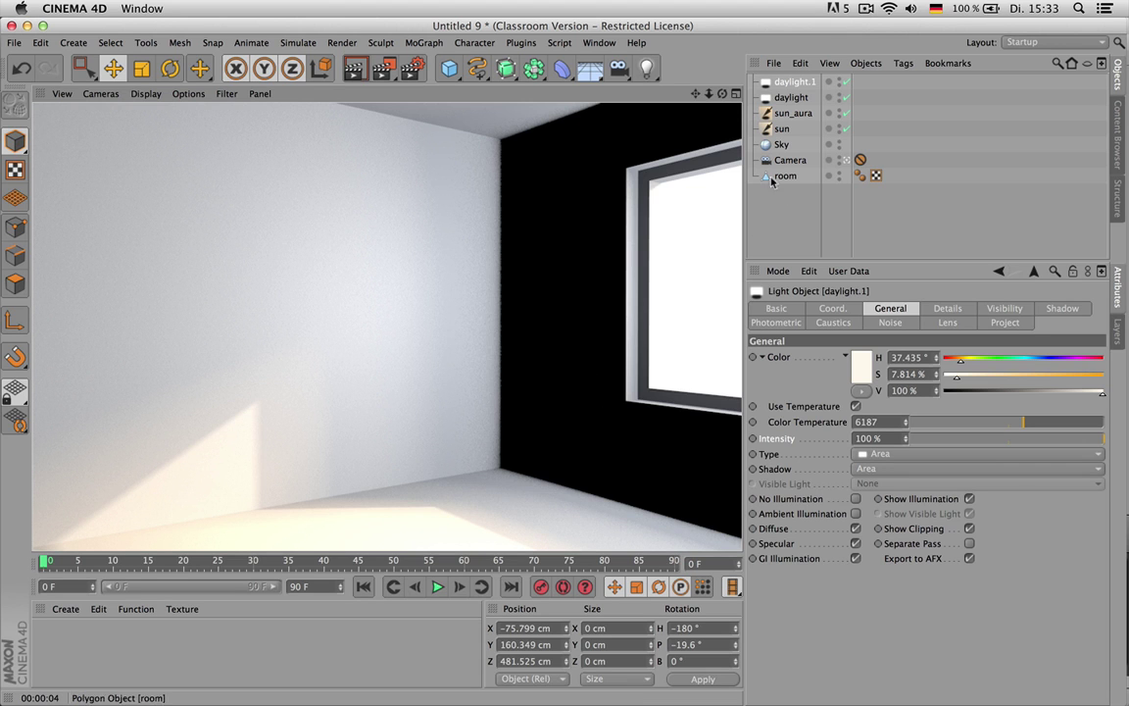
- Switch off the sun, sun_aura, daylight and daylight.1 lights, then select the Sky object
left_click_drag(846, 129, 846, 97)
left_click(846, 81)
left_click(782, 144)
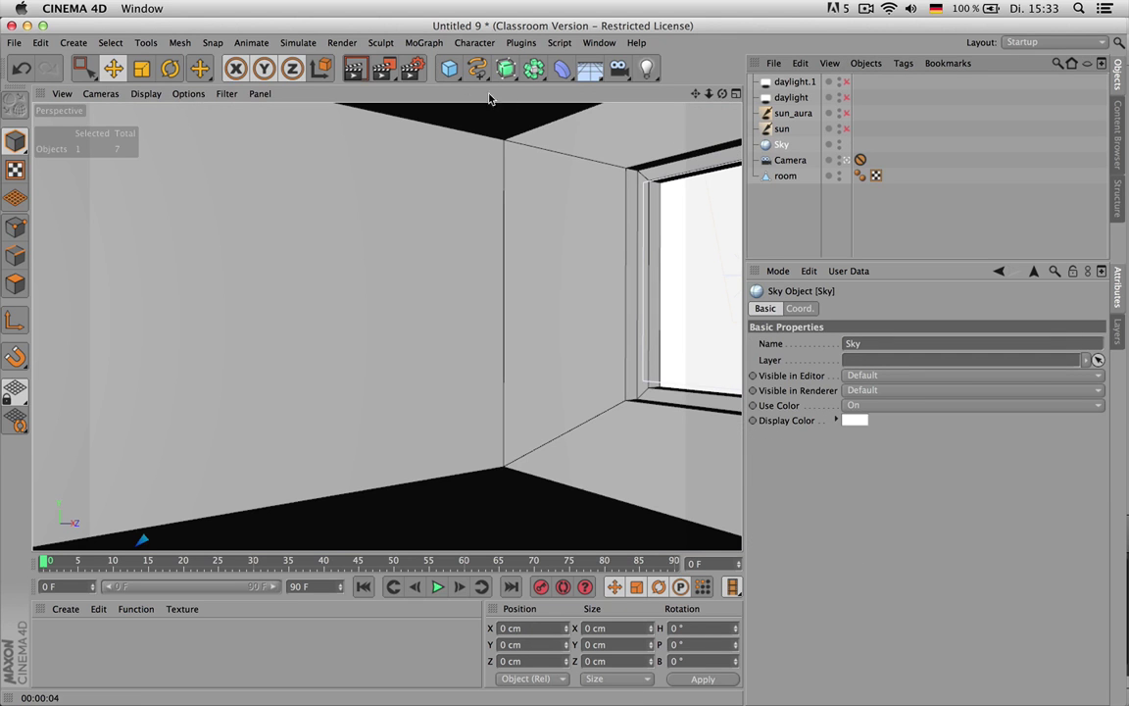
- Add Global Illumination in Render Settings with Low record density and Weak smoothing
left_click(410, 69)
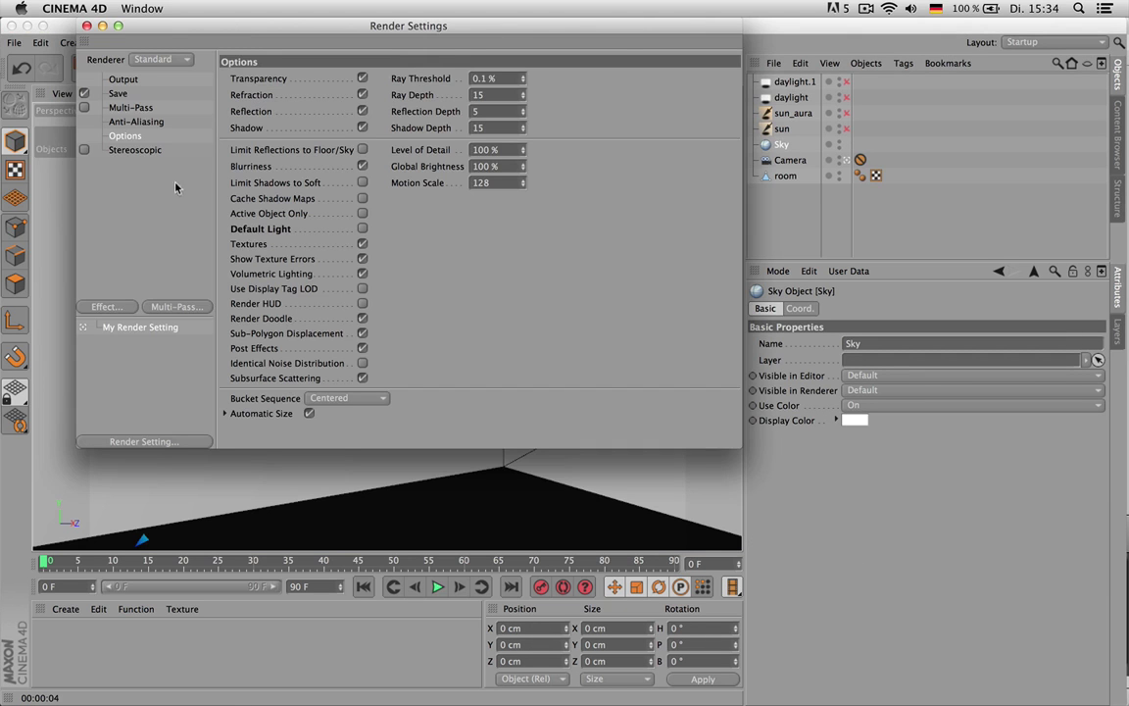
left_click(107, 305)
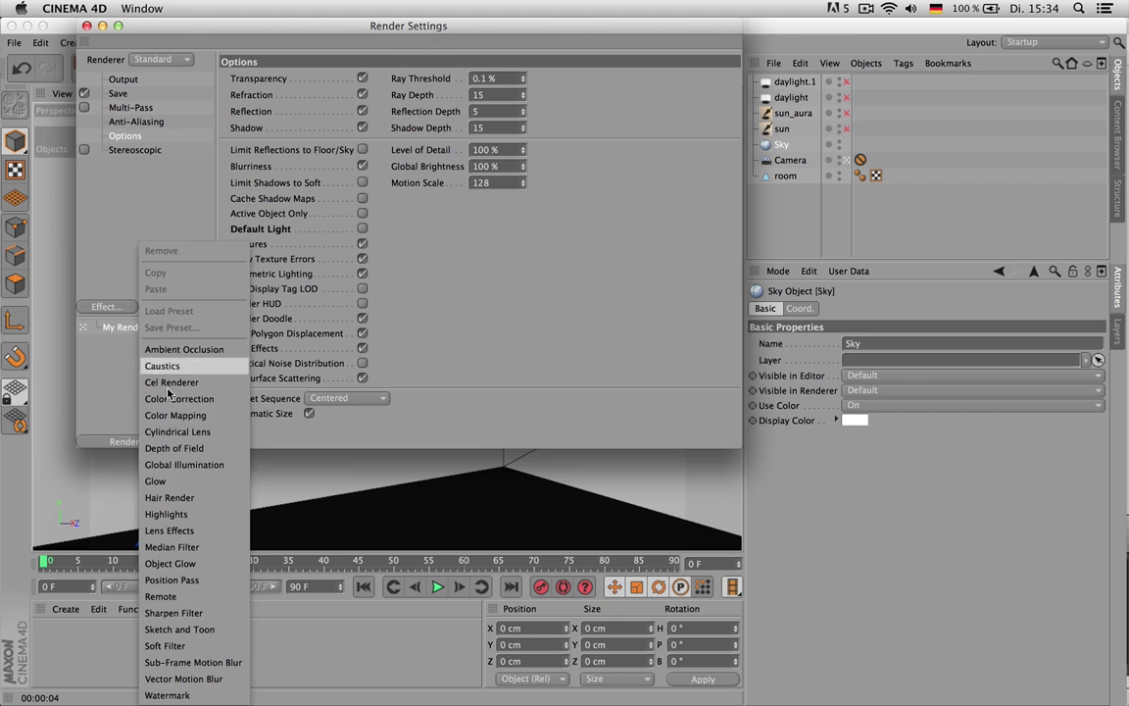
left_click(184, 464)
left_click(372, 114)
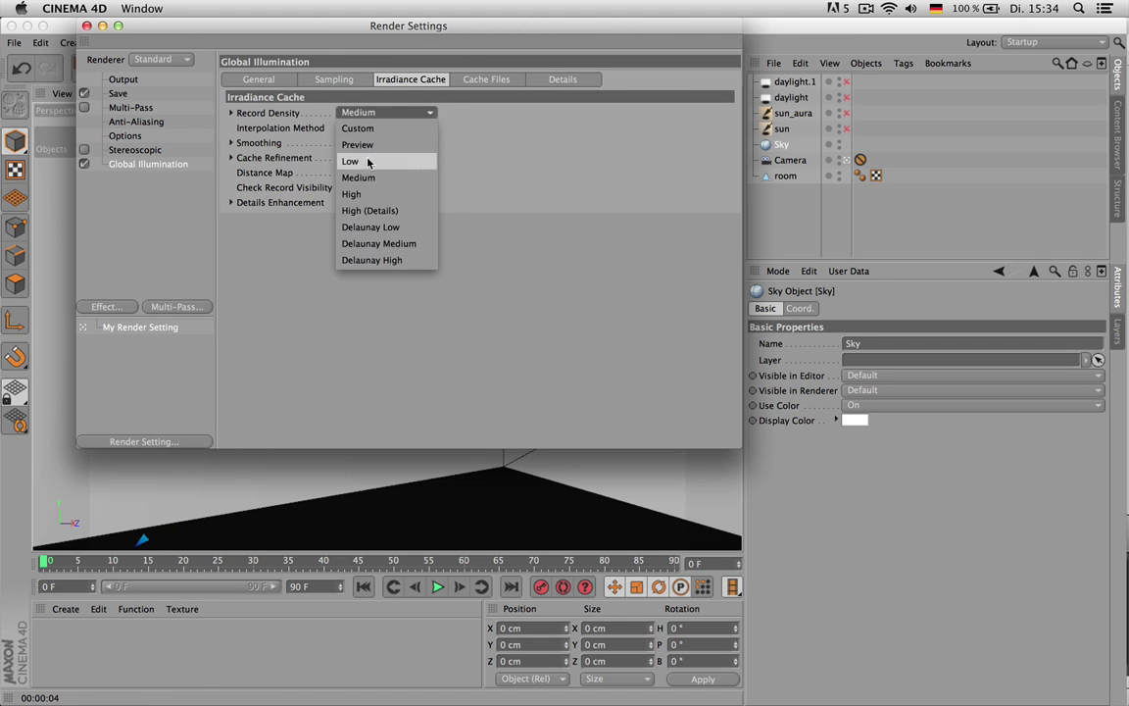
left_click(355, 161)
left_click(360, 148)
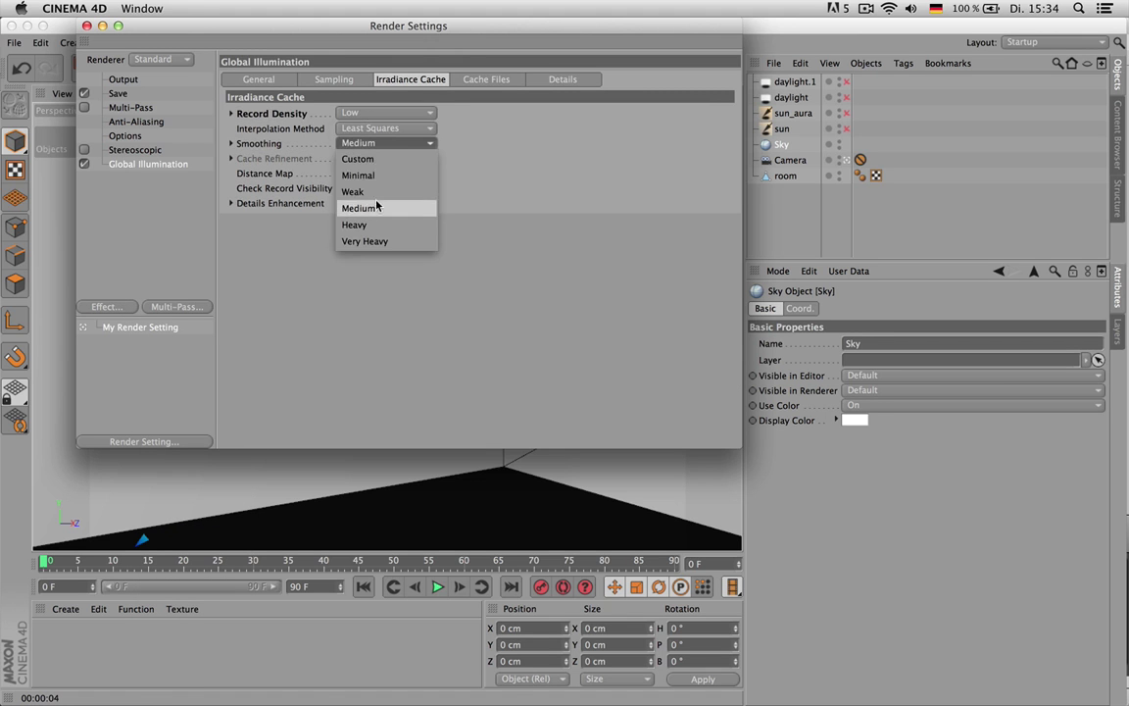
left_click(367, 190)
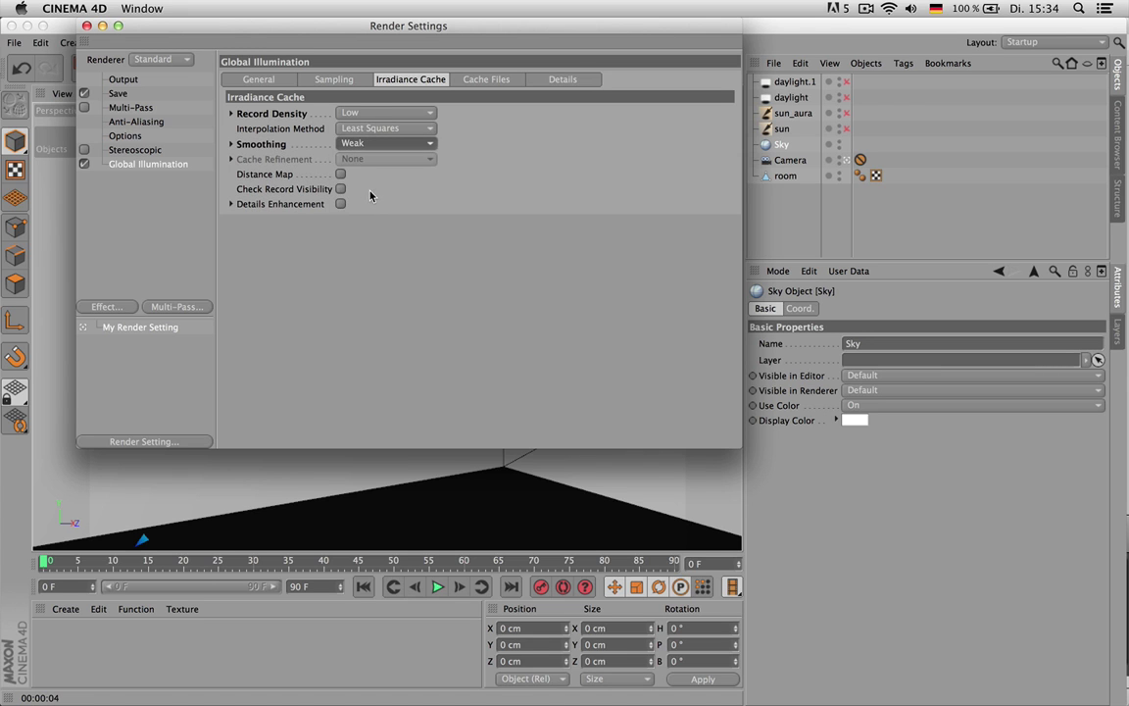
- Lower the GI samples quality and set diffuse depth to 5
left_click(336, 82)
left_click(367, 114)
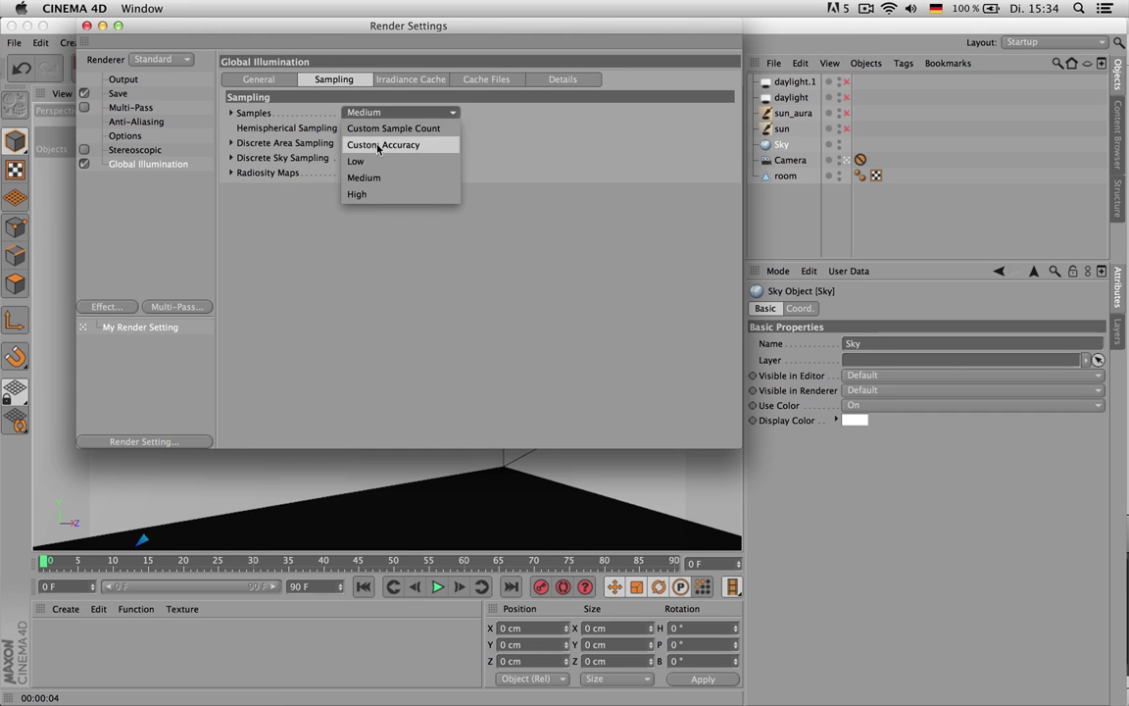
left_click(371, 162)
left_click(279, 82)
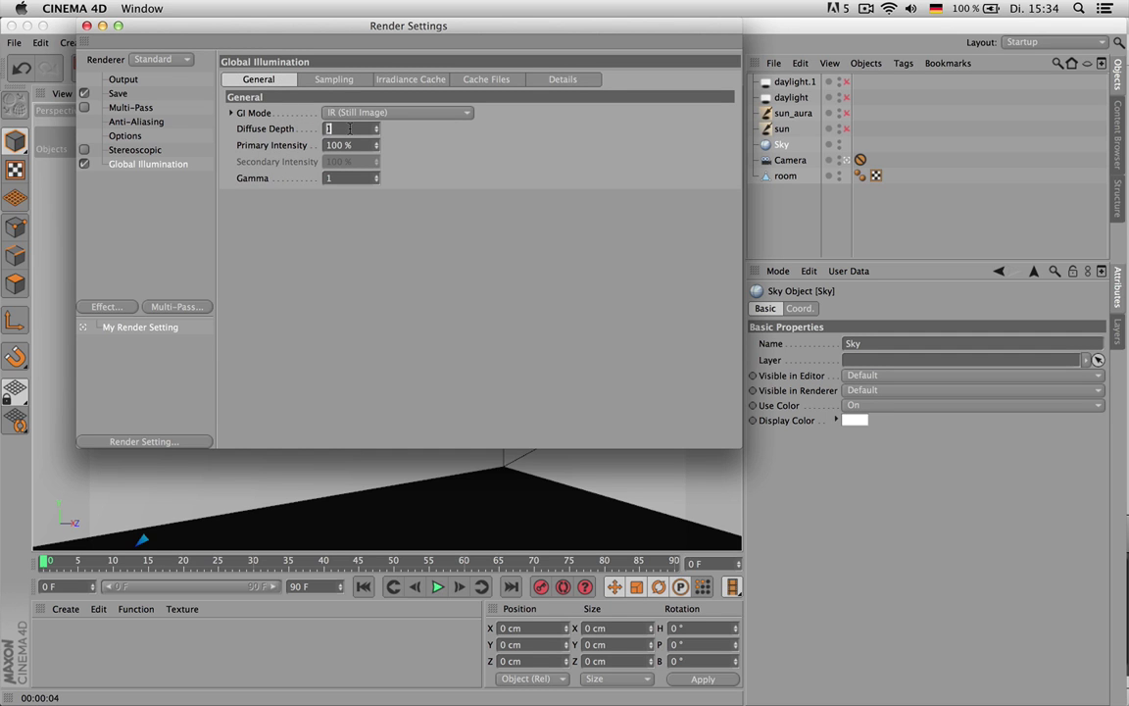
key("Return")
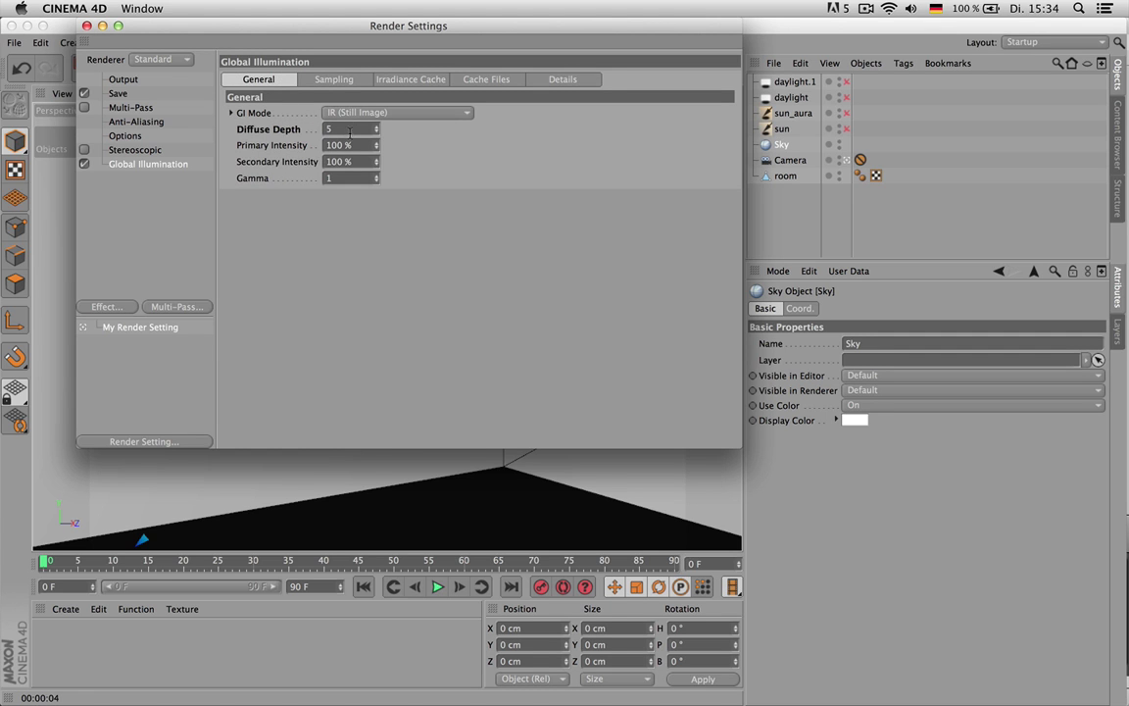
left_click(360, 160)
left_click_drag(390, 27, 671, 230)
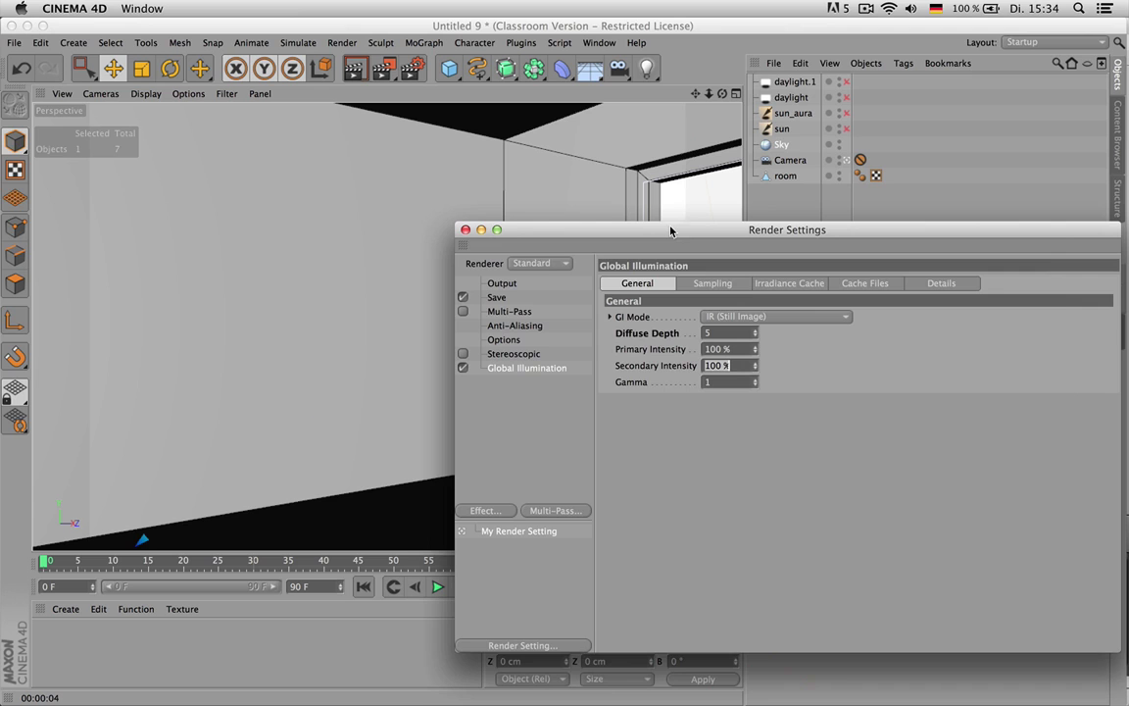
- Test-render the room with GI, then with both daylights on, then with only daylight
left_click(466, 229)
key("super+r")
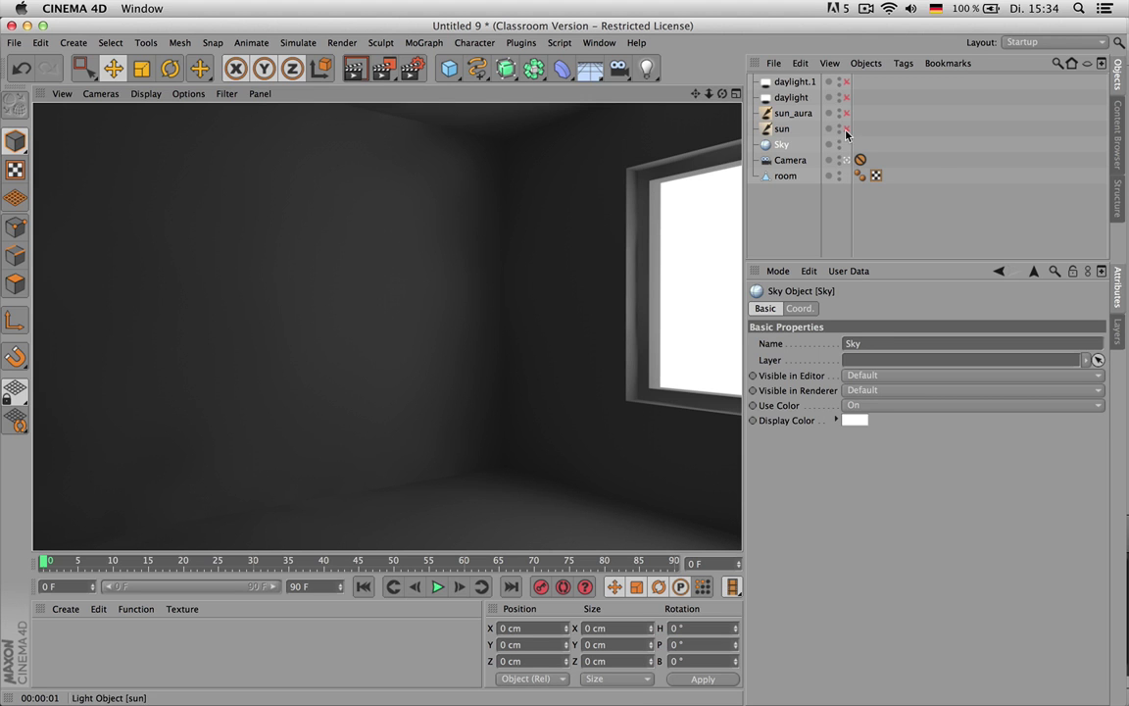
left_click(846, 98)
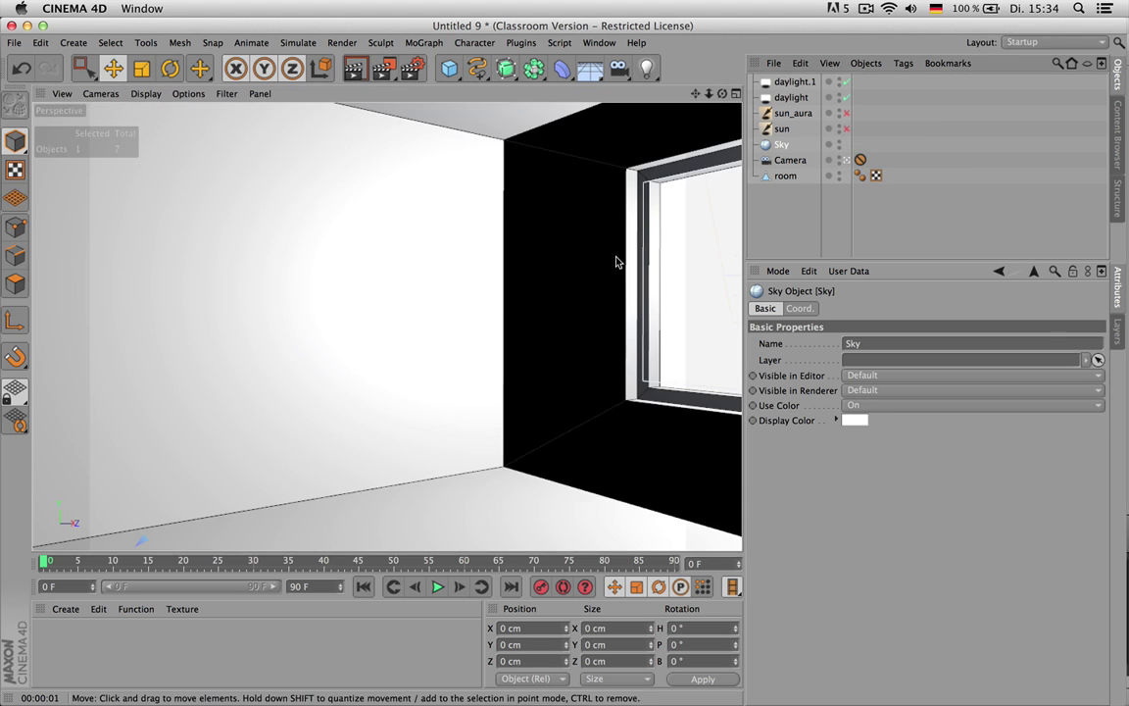
key("super+r")
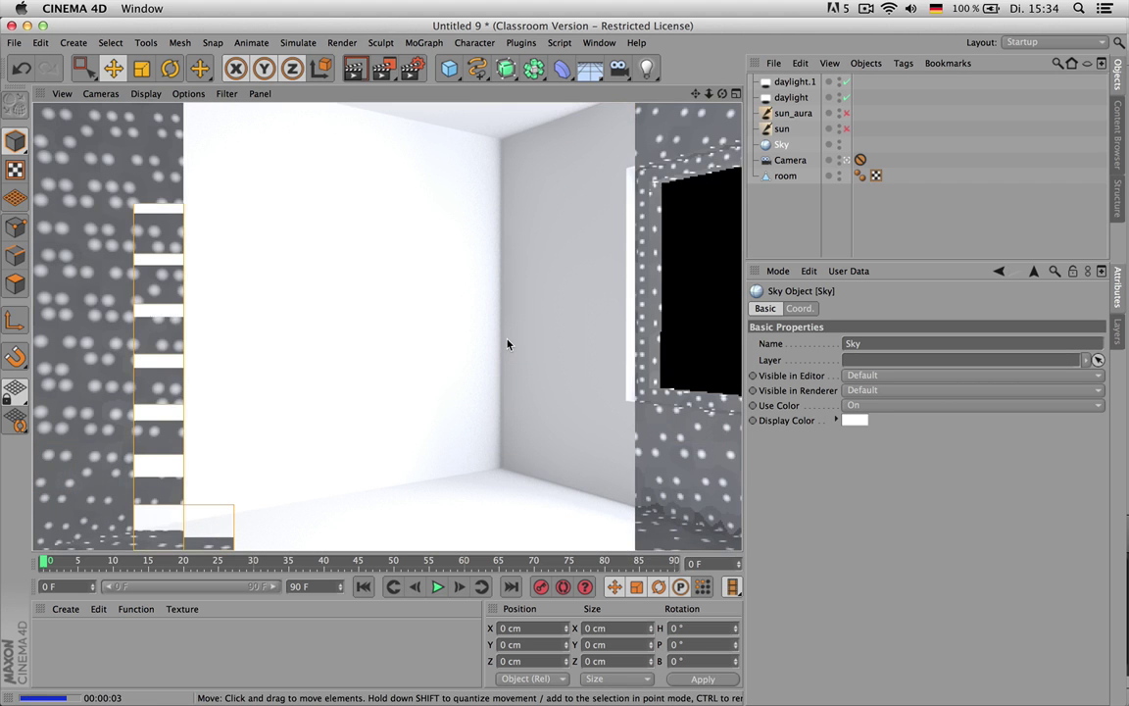
left_click(846, 82)
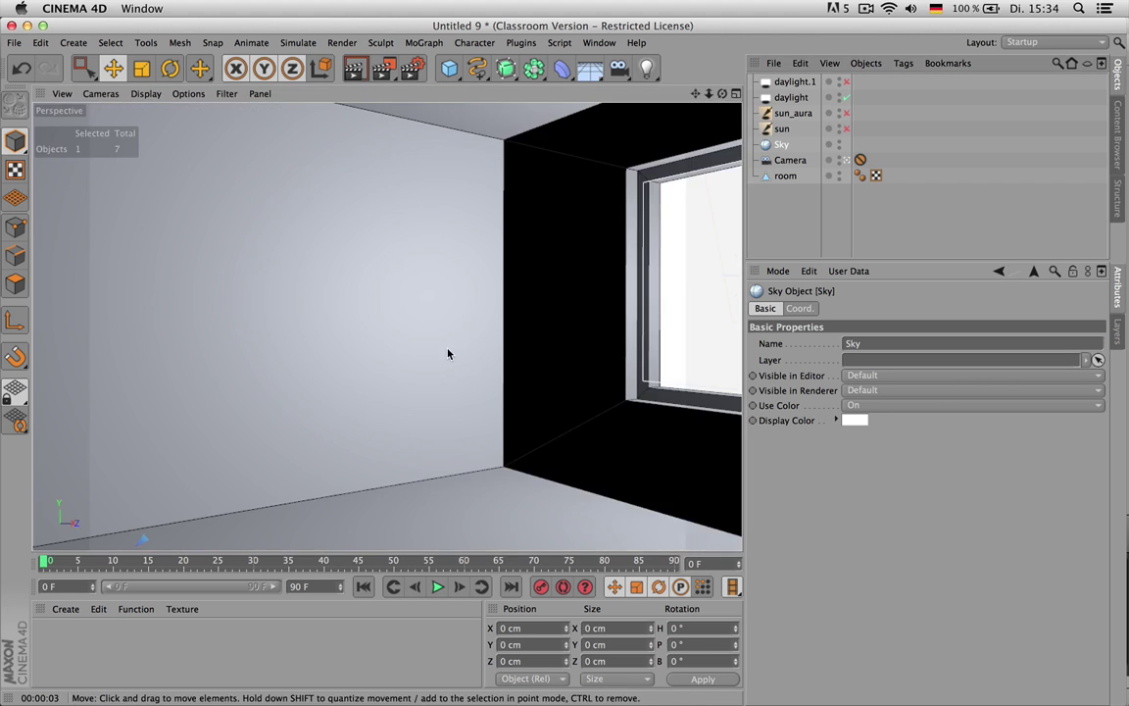
key("super+r")
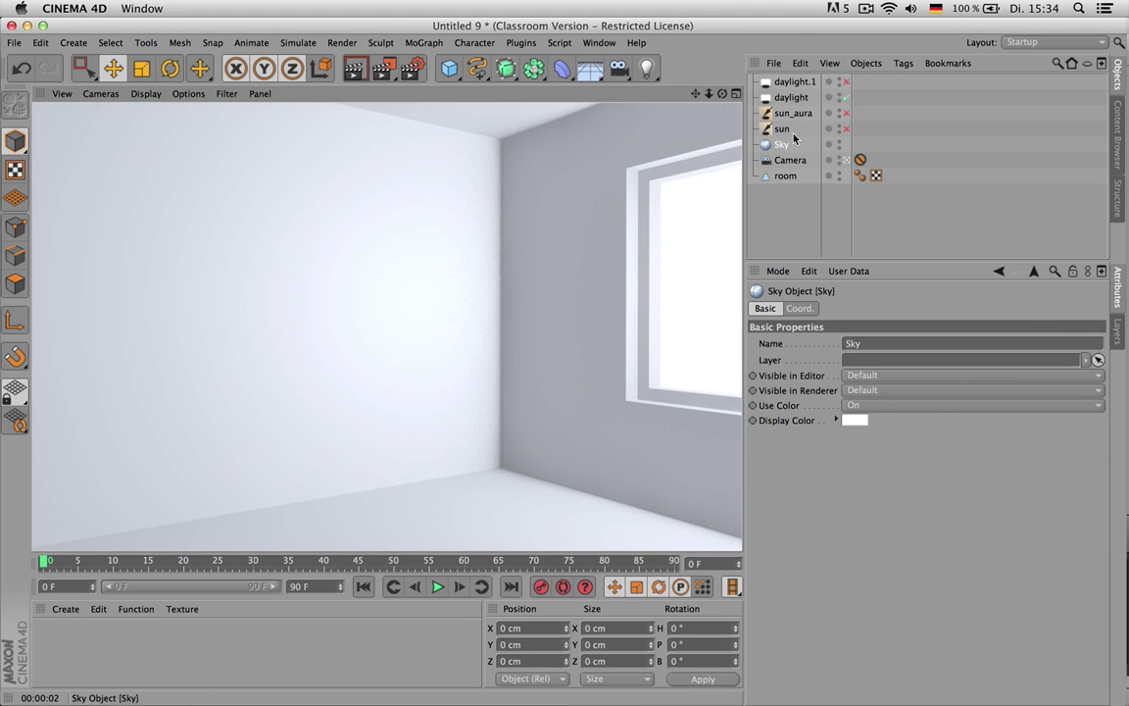
- Lower daylight and daylight.1 intensity to 74% and re-render the room
left_click(796, 99)
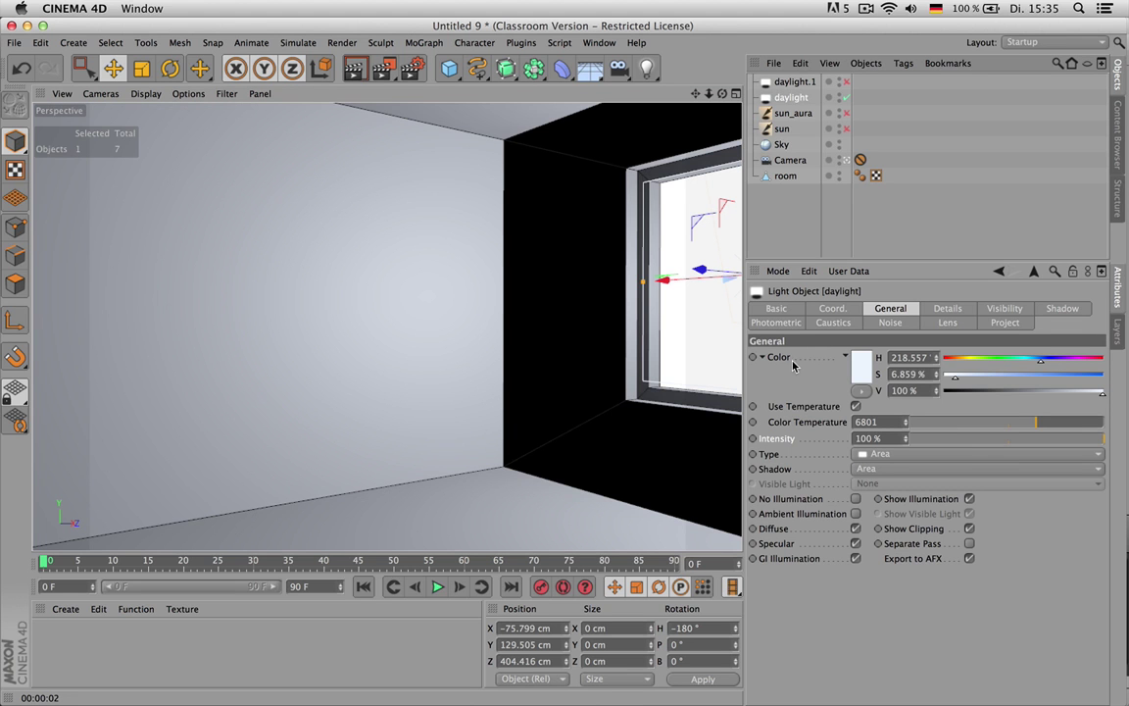
left_click(1056, 440)
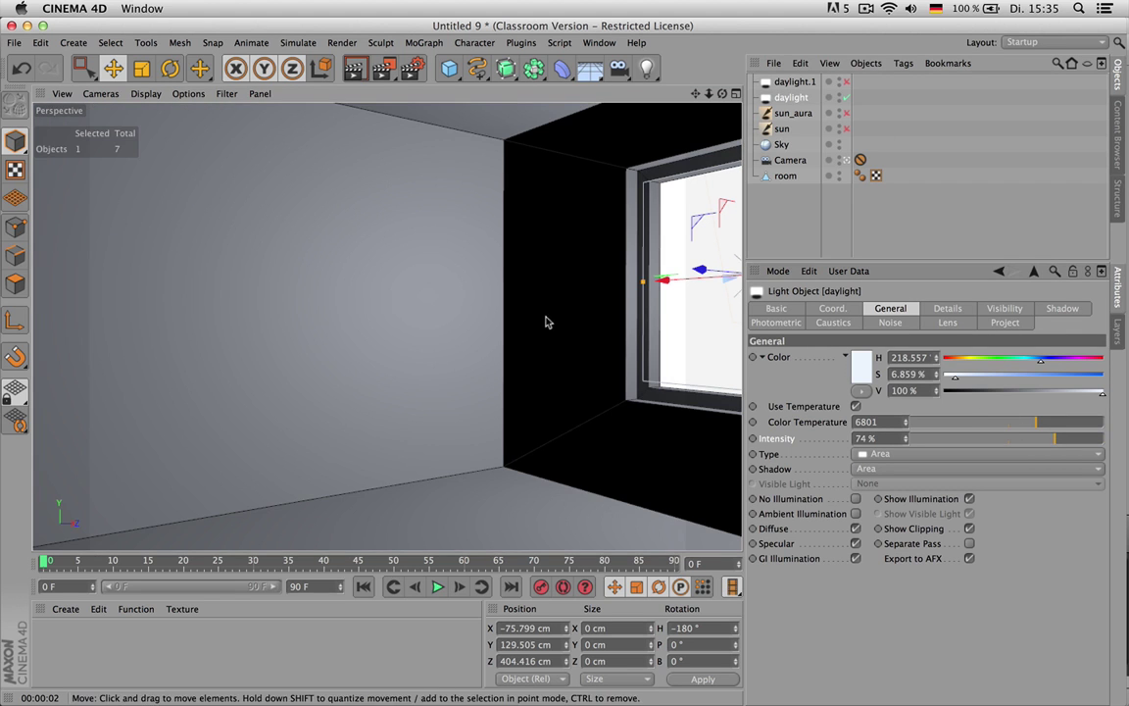
key("ctrl+r")
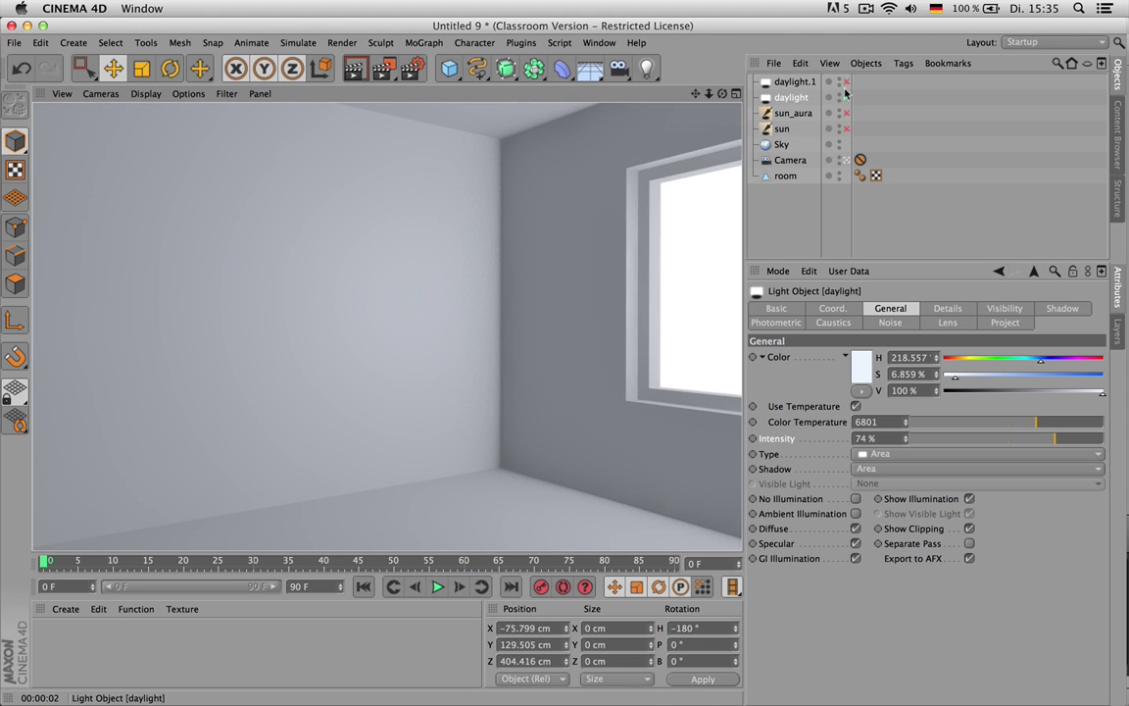
left_click(788, 82)
left_click(1055, 438)
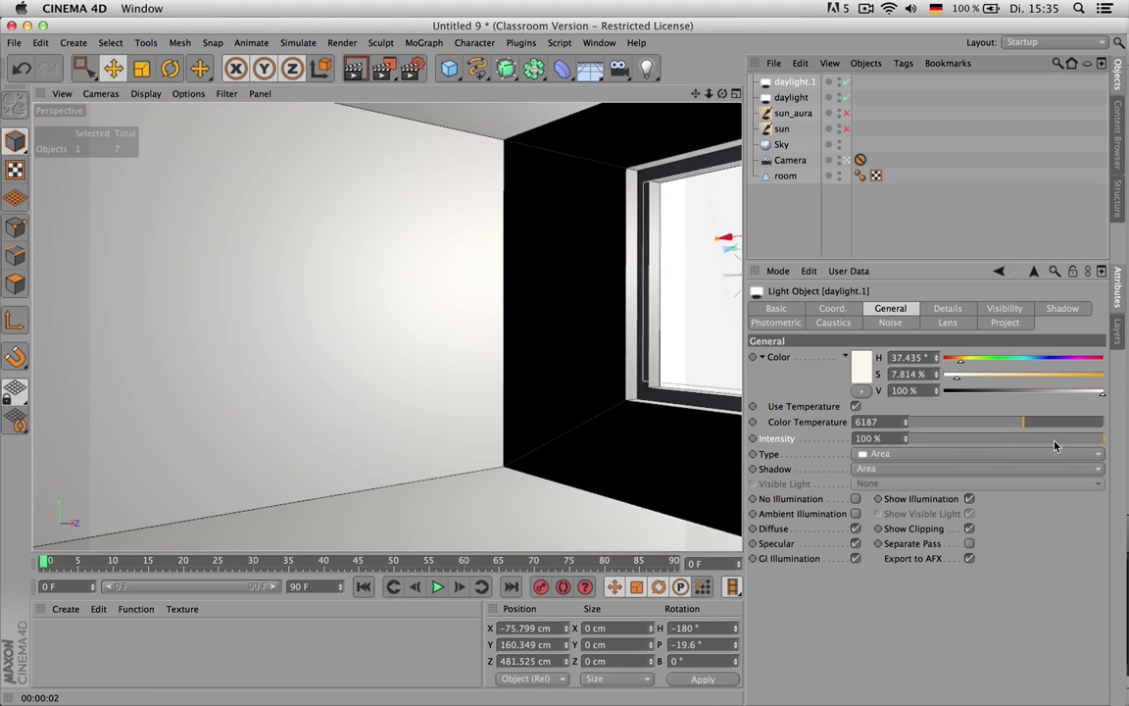
key("ctrl+r")
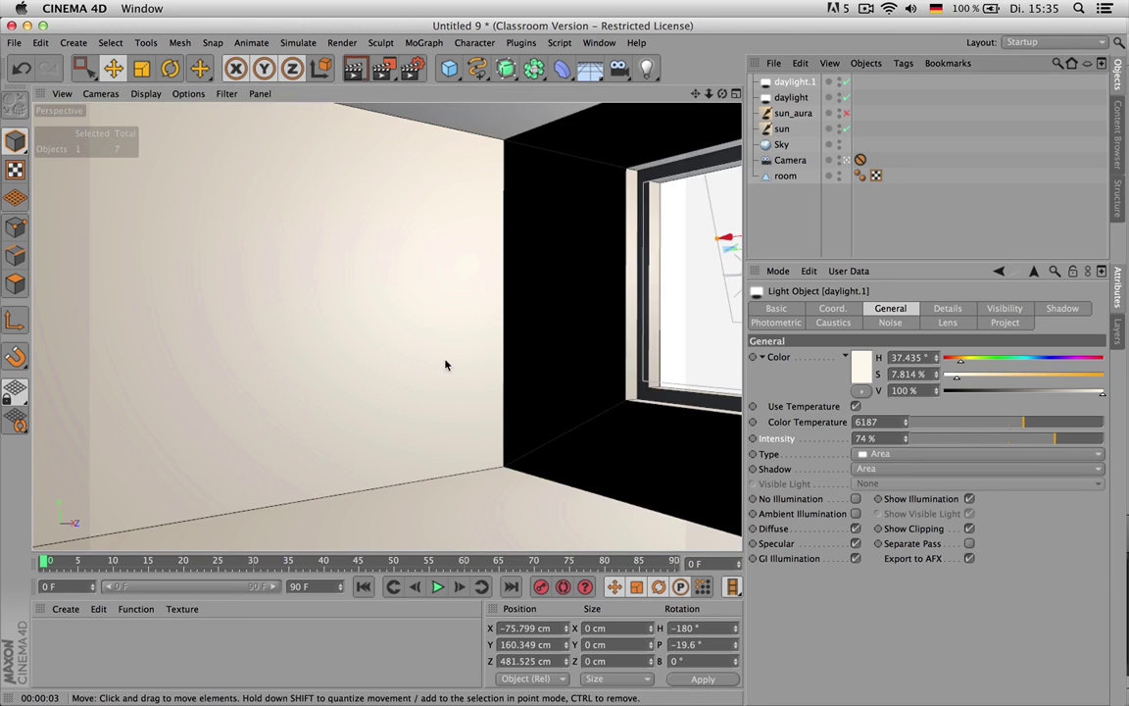
key("super+r")
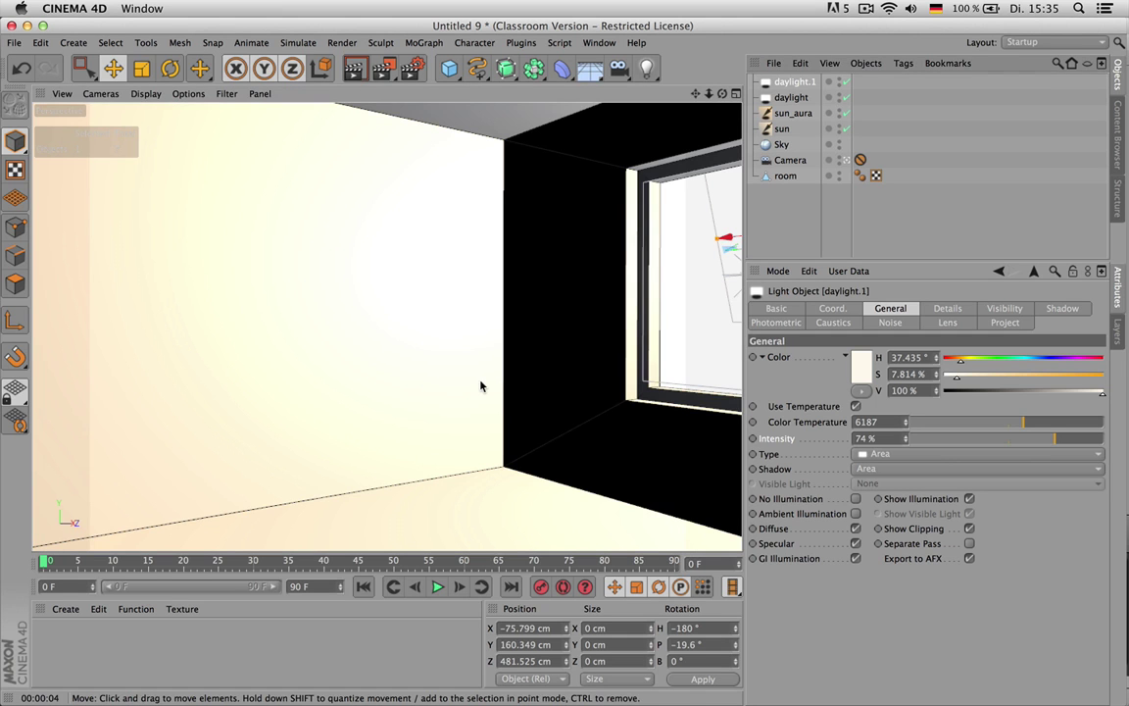
key("ctrl+r")
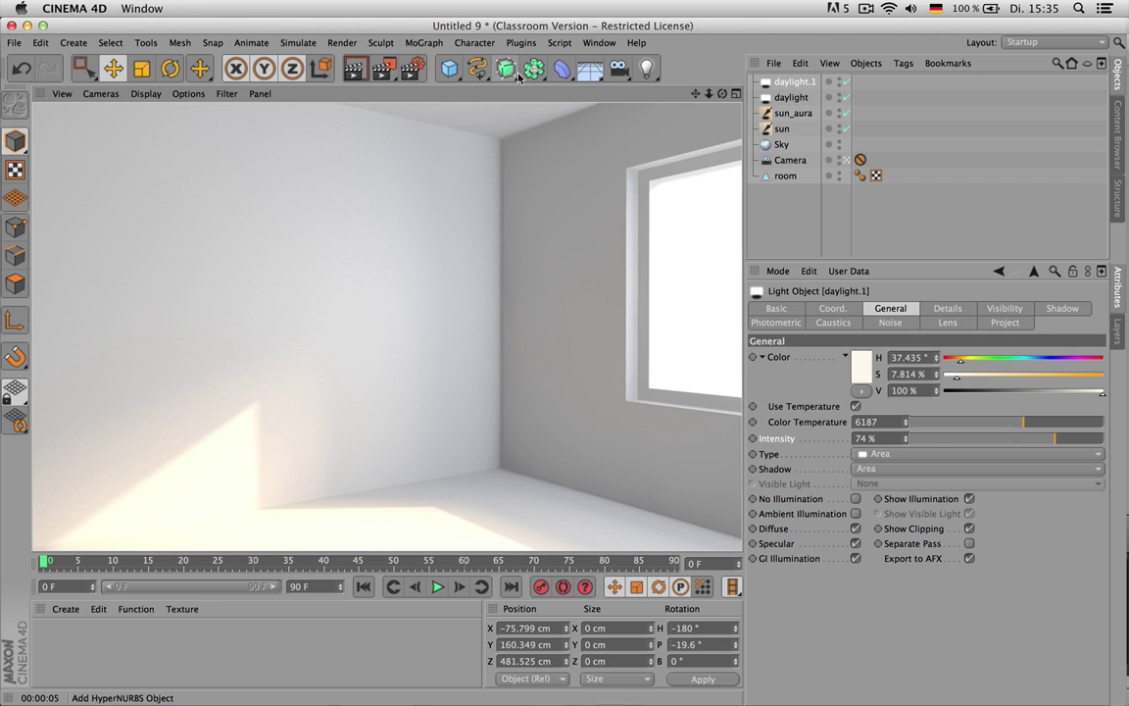
- Add a new light named 'bounce'
left_click(646, 70)
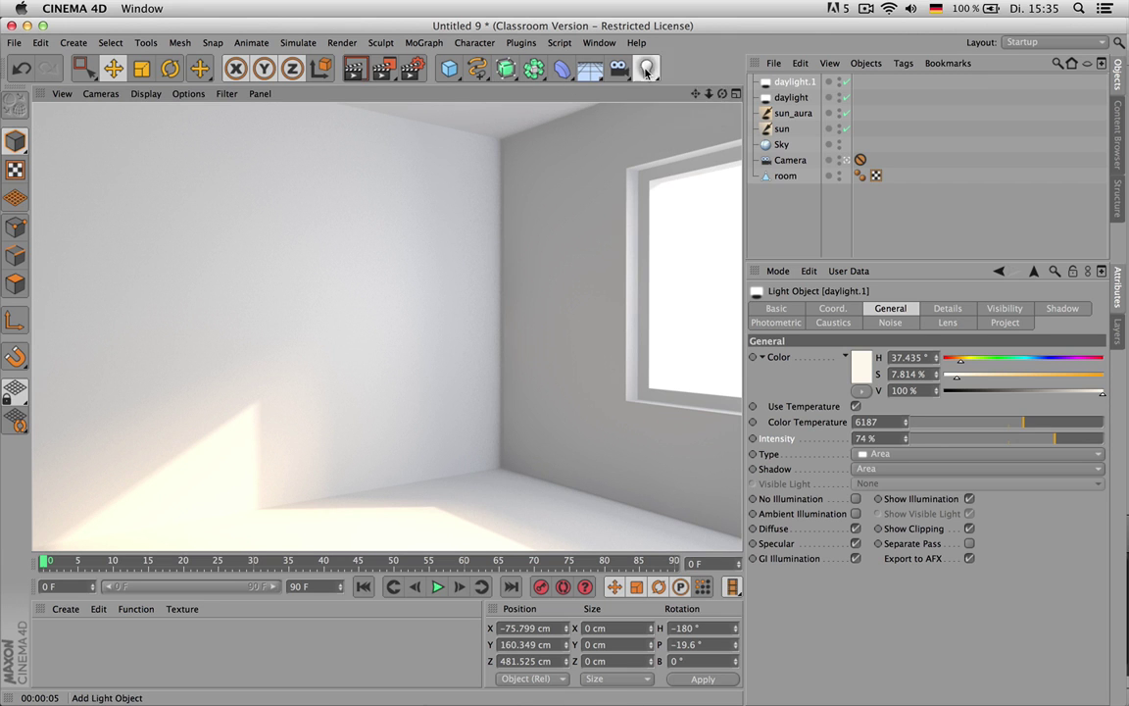
double_click(785, 82)
type("bo")
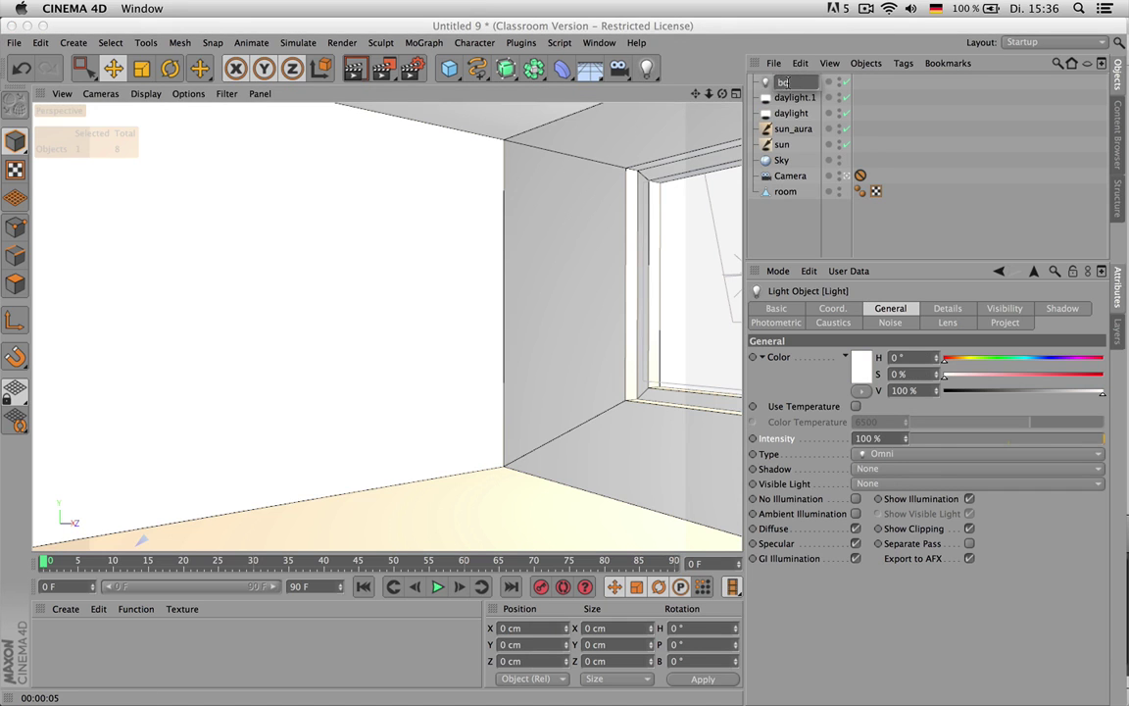
type("unce")
key("Return")
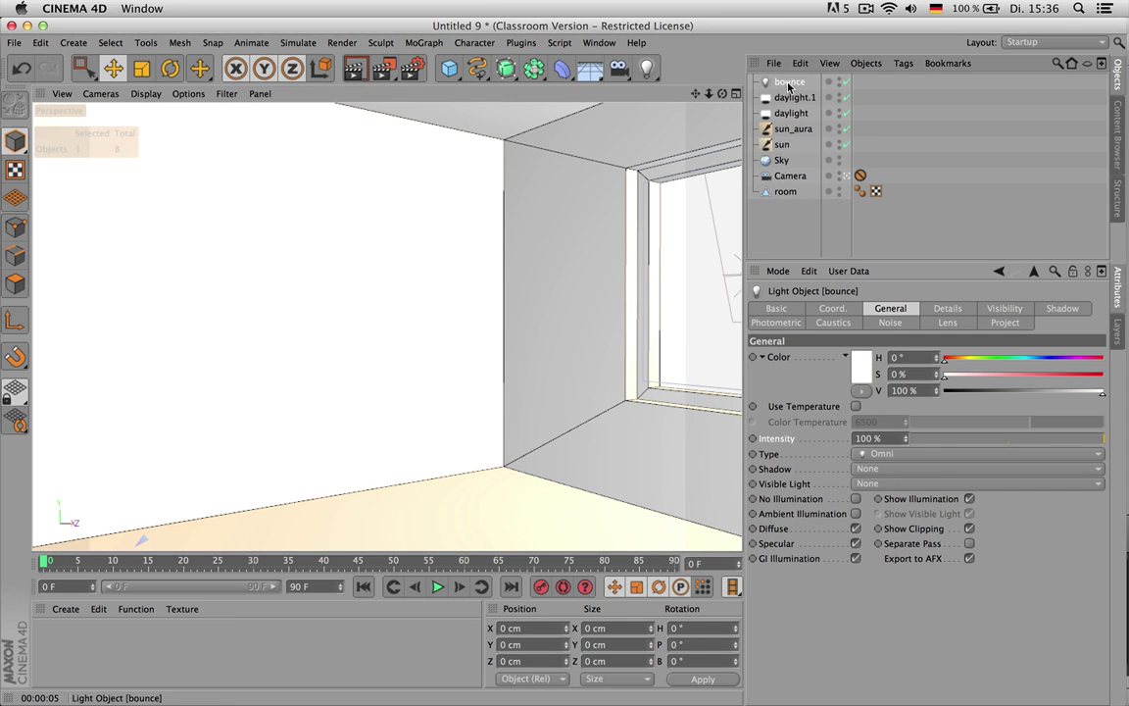
- Give the bounce light a 51° hue and warm colour temperature around 4886 K
left_click(856, 405)
left_click(856, 406)
left_click(968, 359)
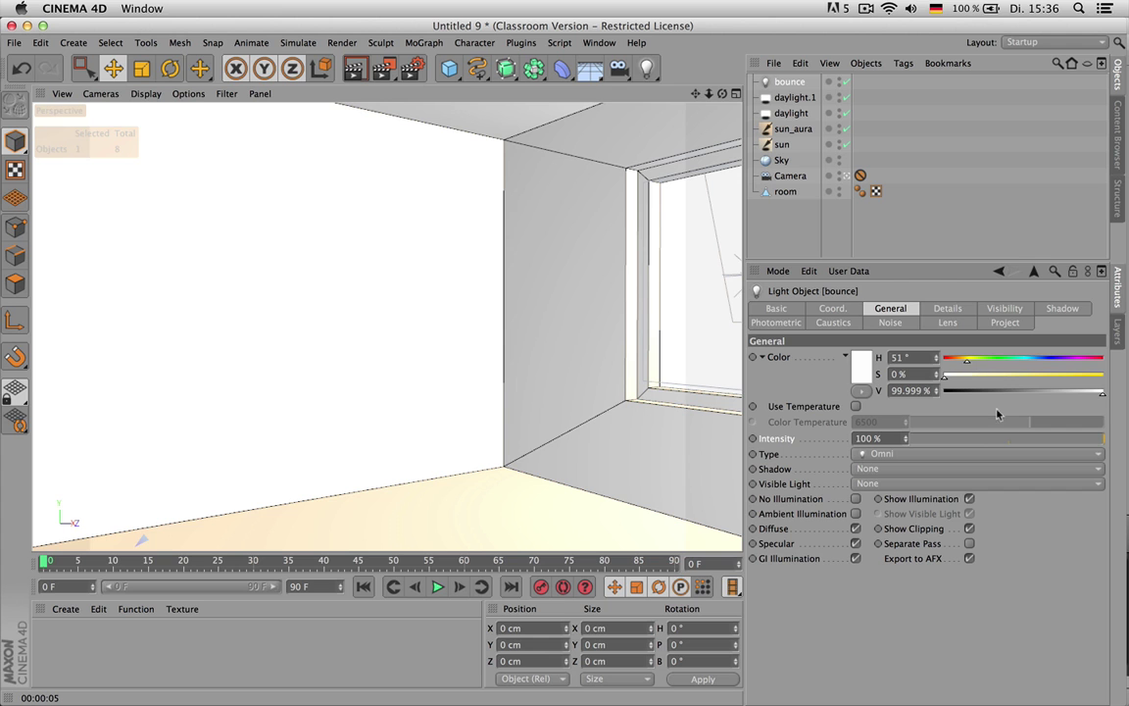
left_click(855, 406)
left_click_drag(1071, 423, 998, 426)
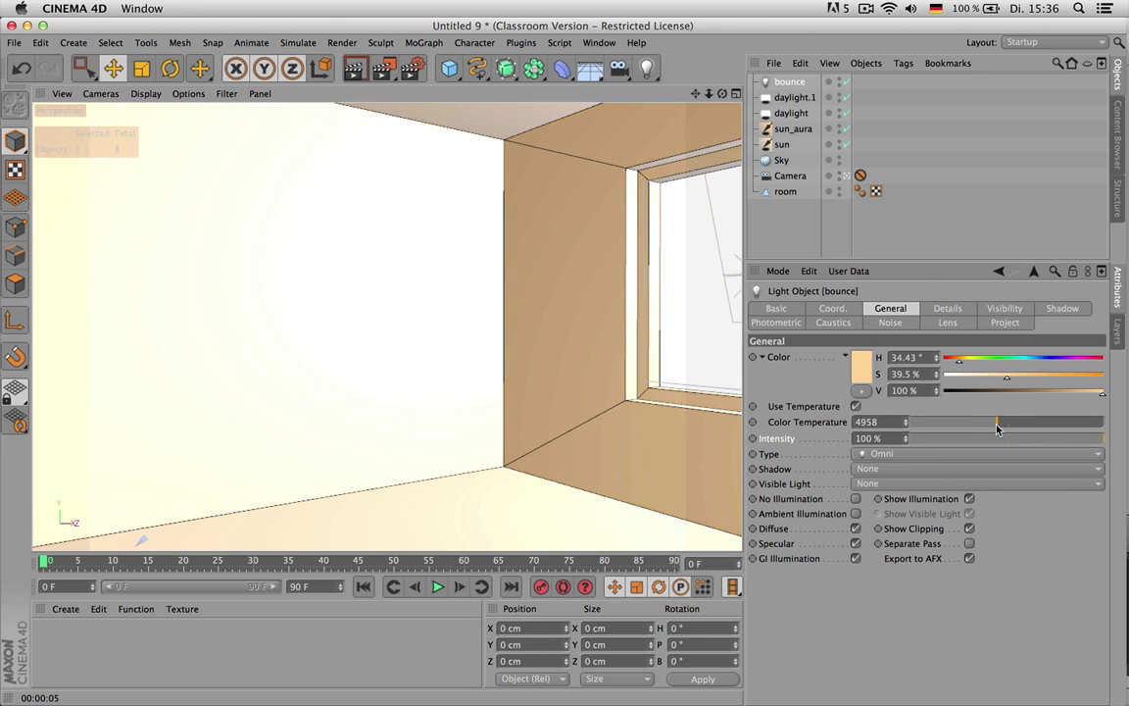
- Position the bounce light in the top view and raise it about 53 cm
middle_click(621, 232)
middle_click(620, 231)
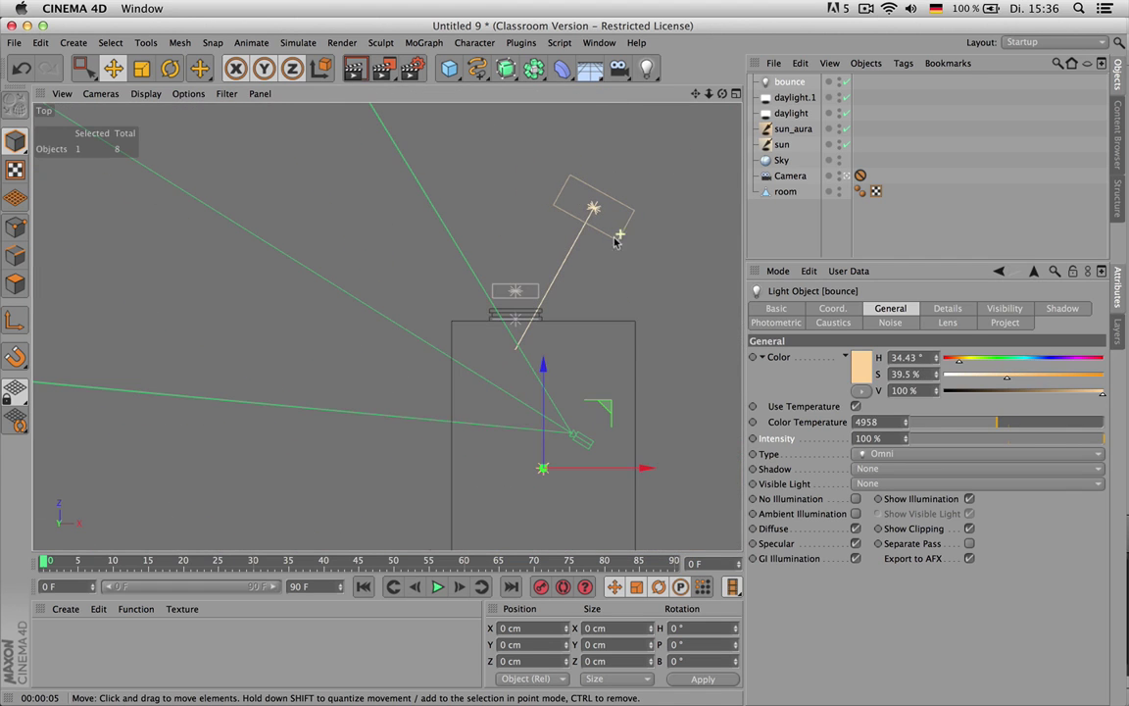
left_click_drag(644, 366, 592, 270)
middle_click(592, 271)
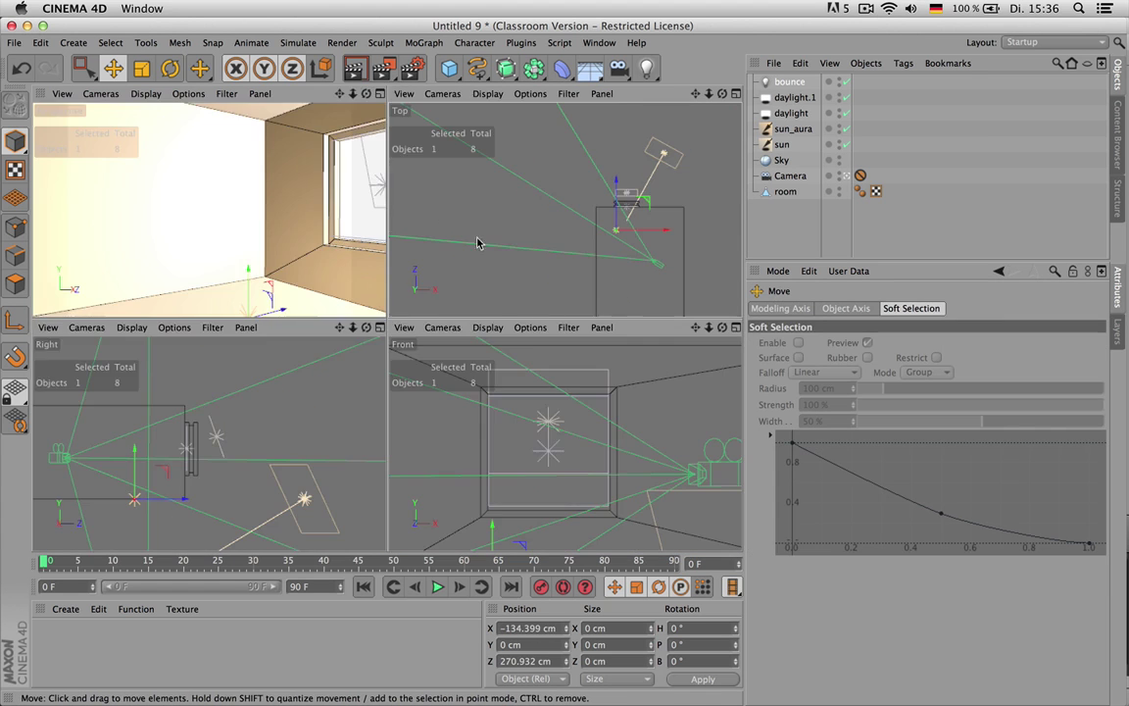
middle_click(235, 185)
left_click_drag(476, 457, 467, 358)
- Switch off every light except bounce, render, and nudge bounce slightly along Z
left_click_drag(846, 97, 847, 144)
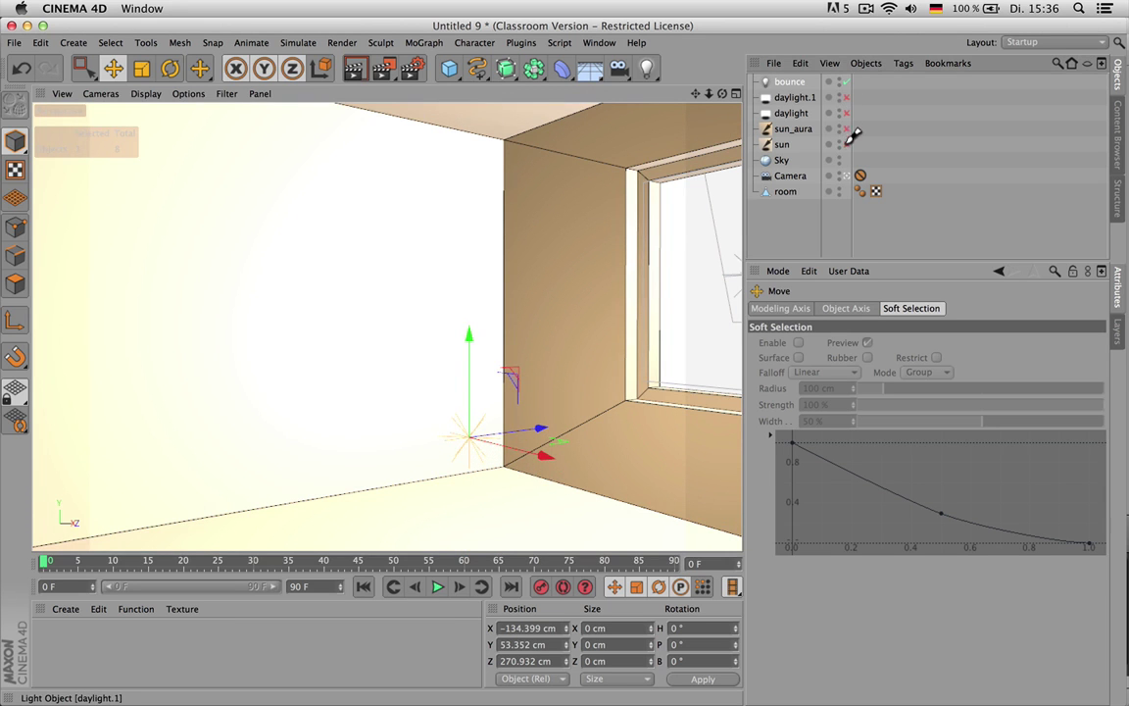
key("ctrl+r")
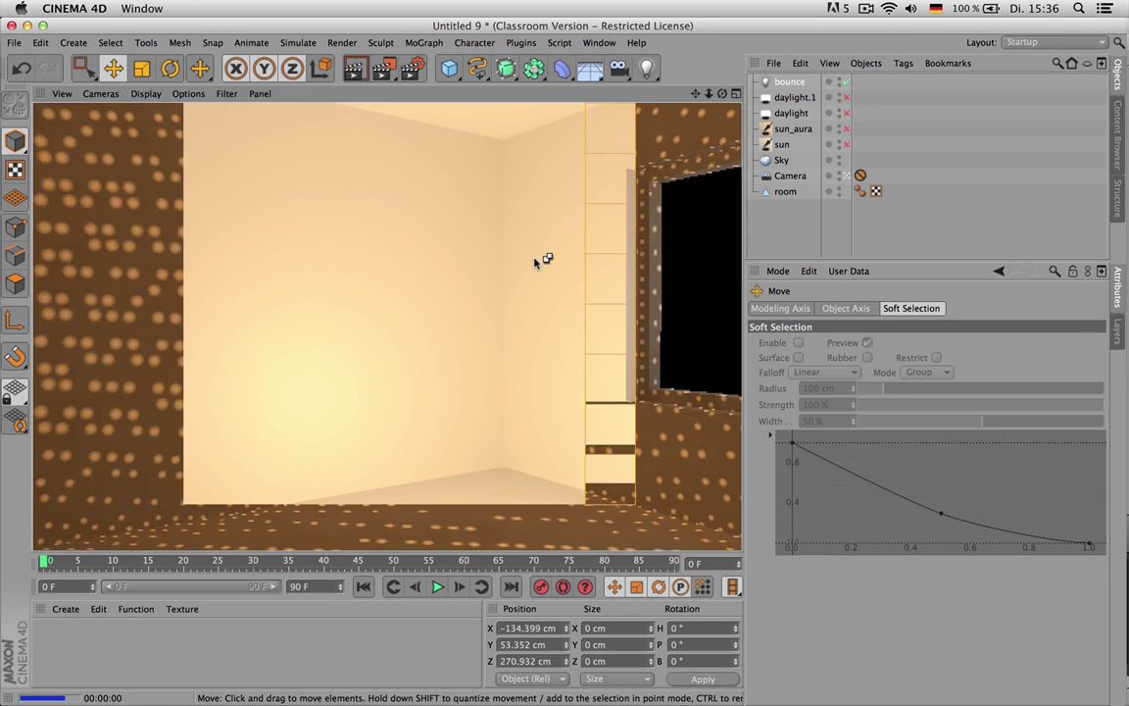
left_click(789, 82)
left_click_drag(544, 461, 559, 429)
left_click(947, 308)
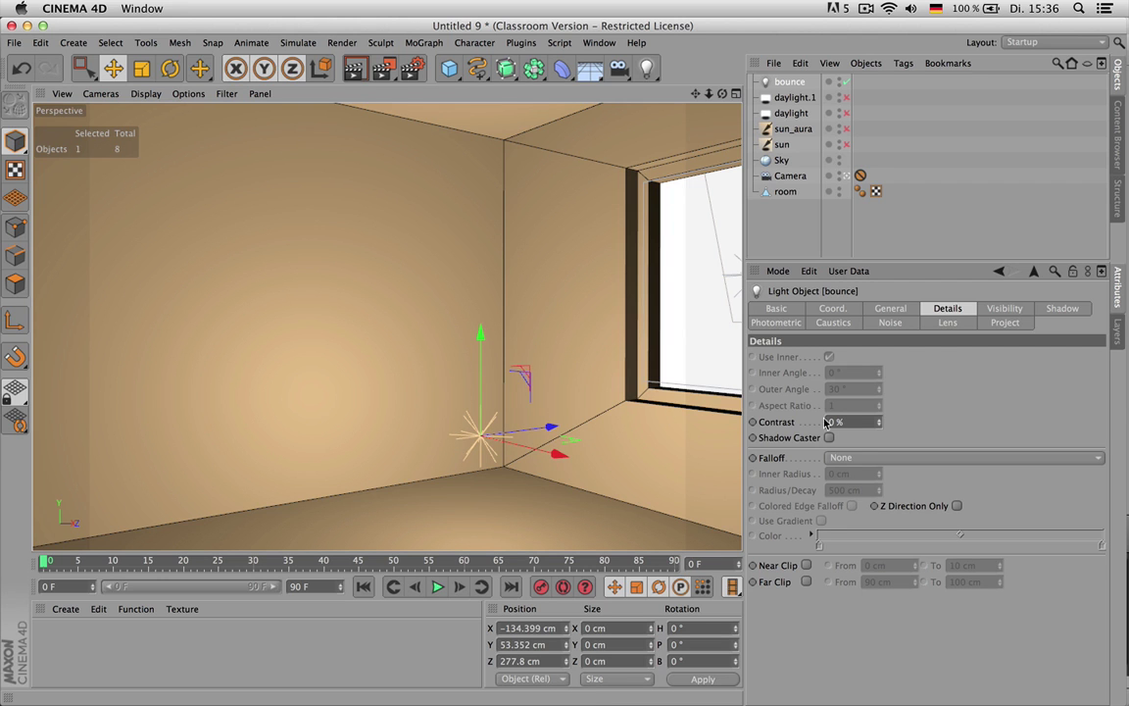
- Give bounce an Inverse Square falloff with 150 cm radius and render
left_click(855, 458)
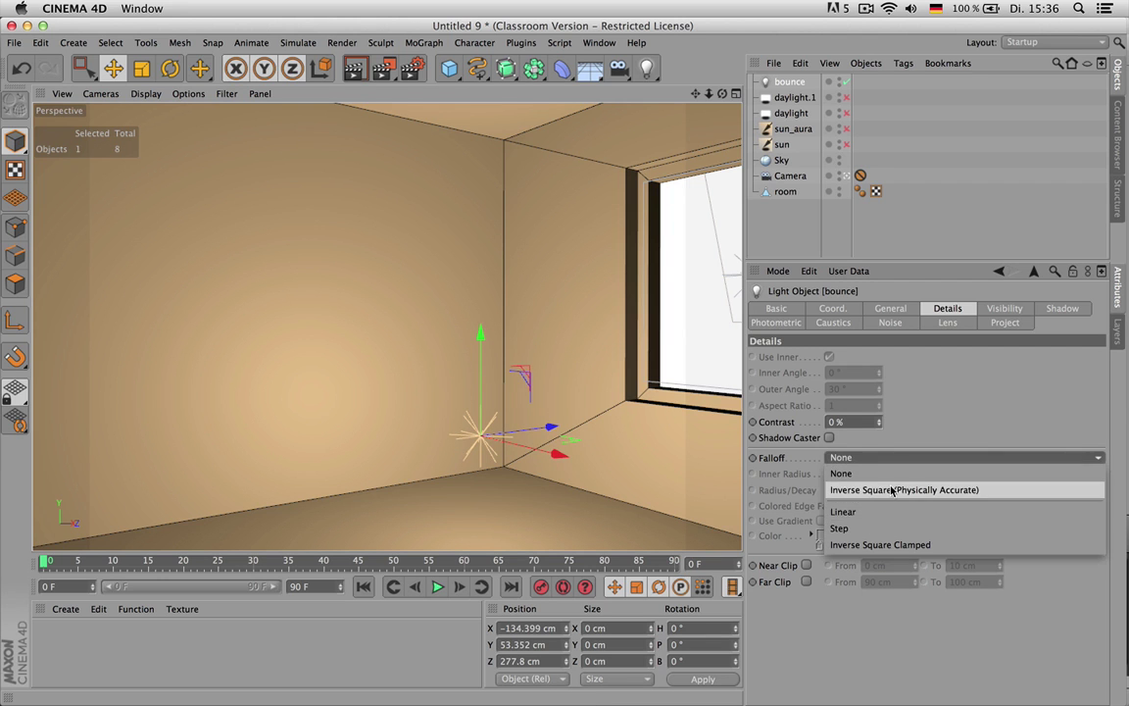
left_click(892, 490)
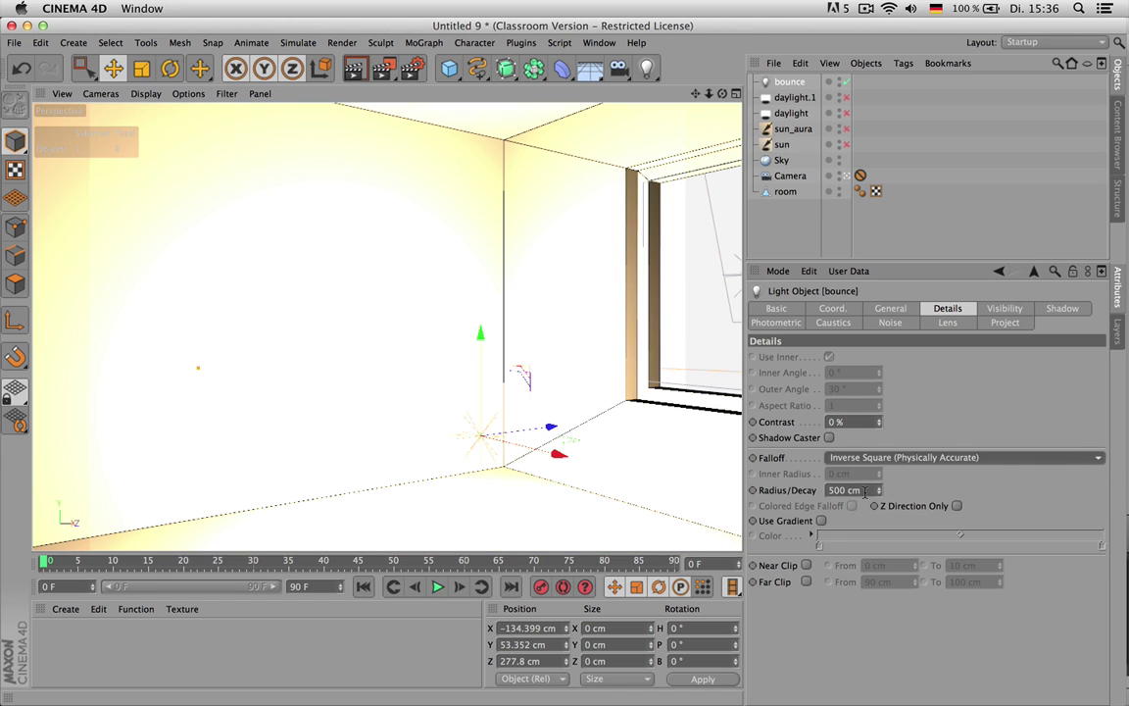
left_click(864, 490)
type("15")
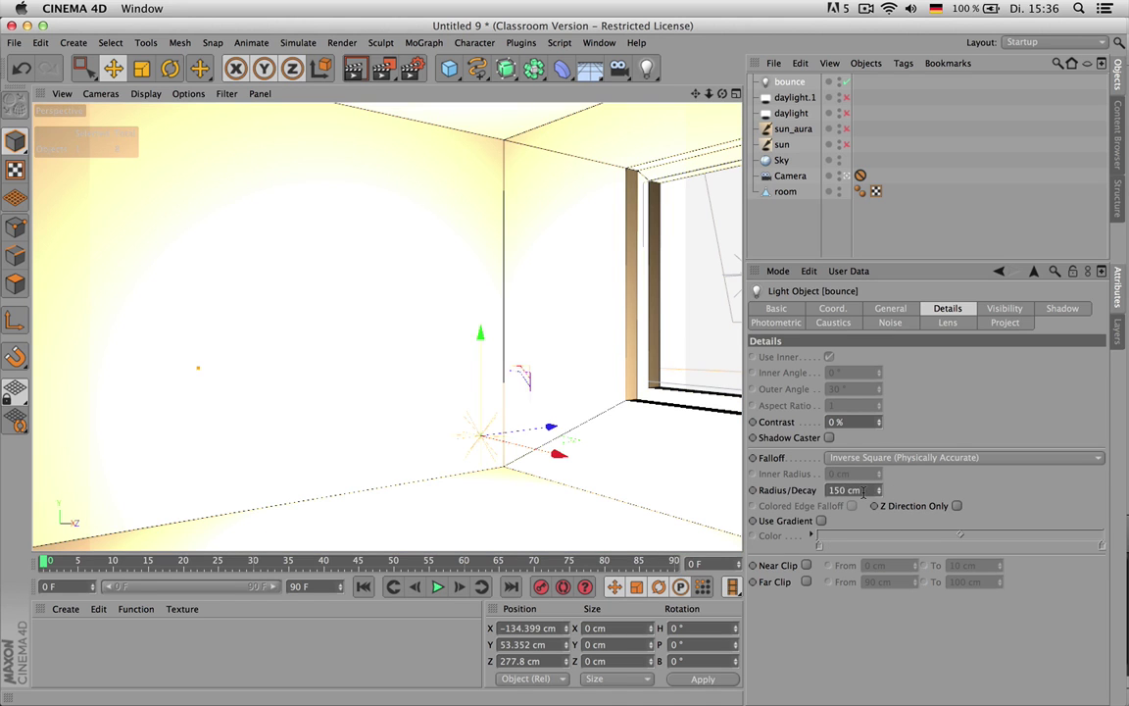
key("ctrl+r")
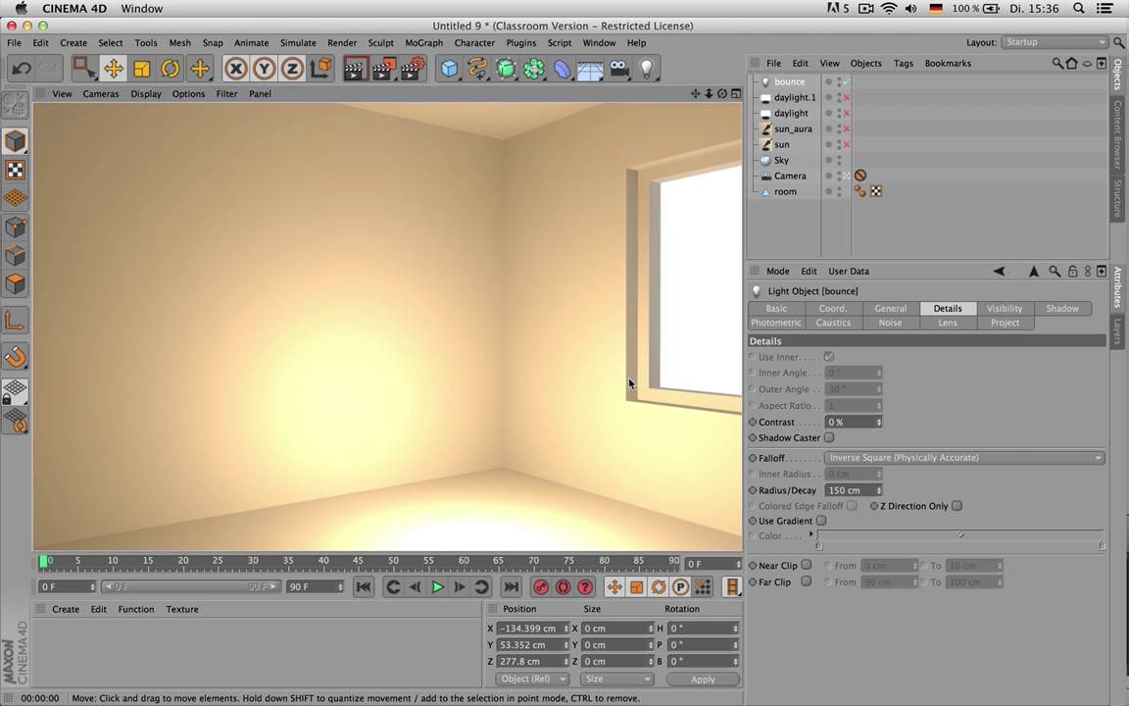
- Try Linear falloff on bounce with radius enlarged to about 185 cm, rendering each
left_click(872, 457)
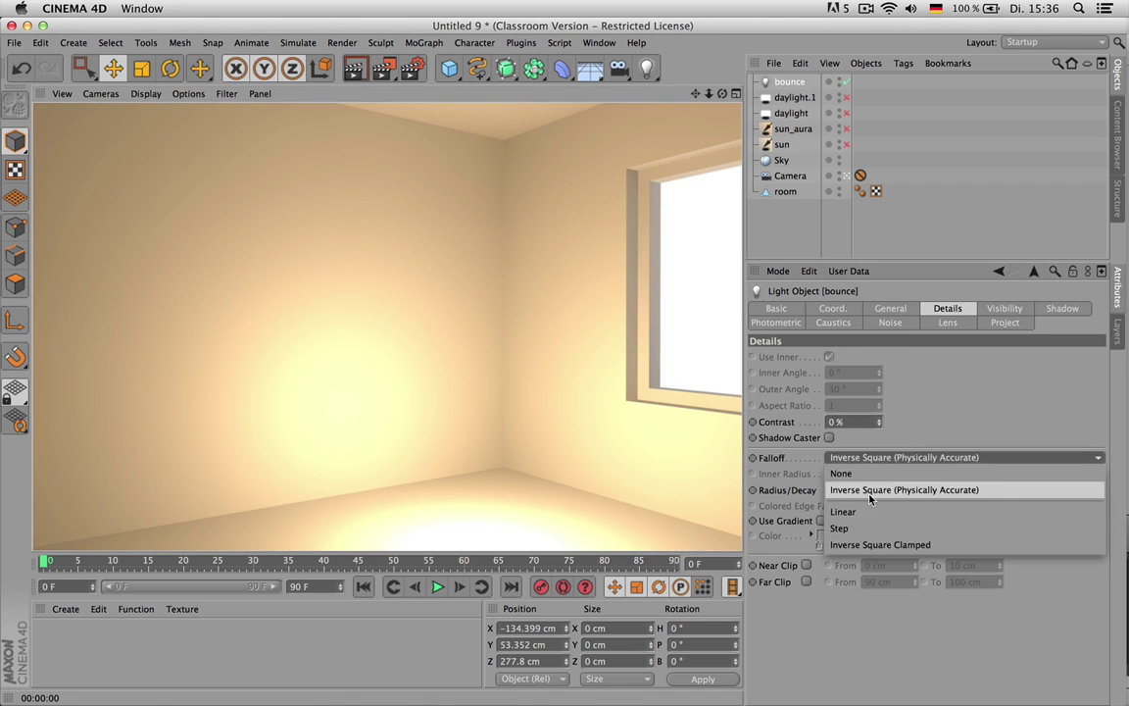
left_click(845, 511)
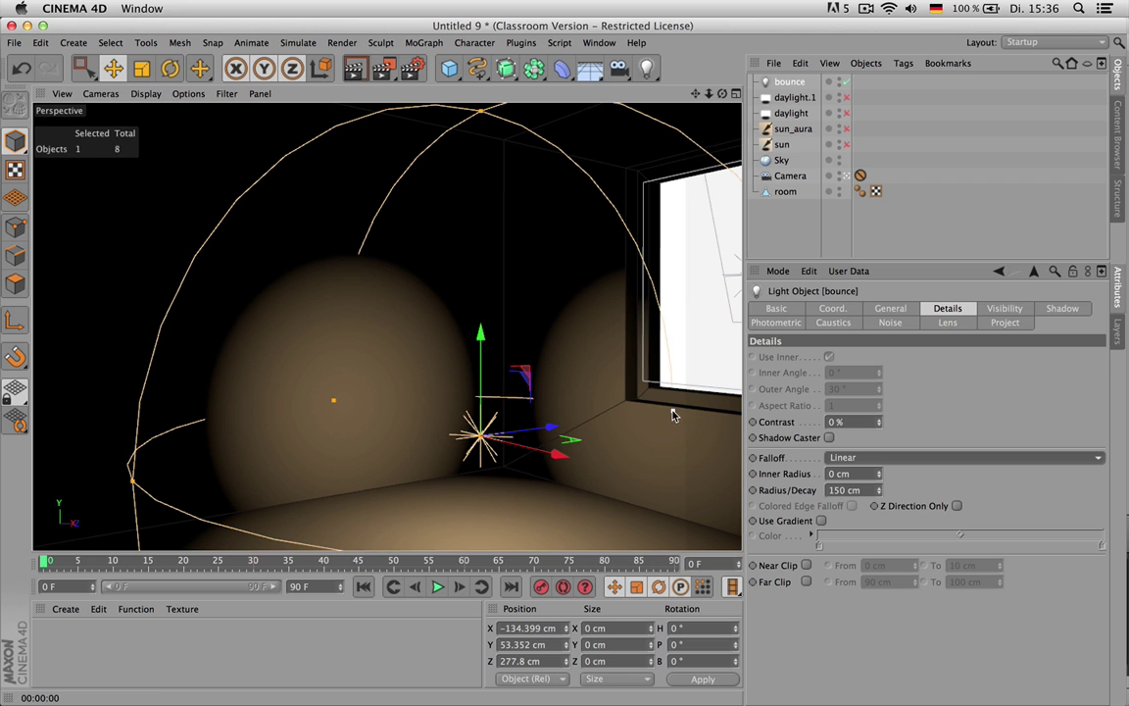
key("ctrl+r")
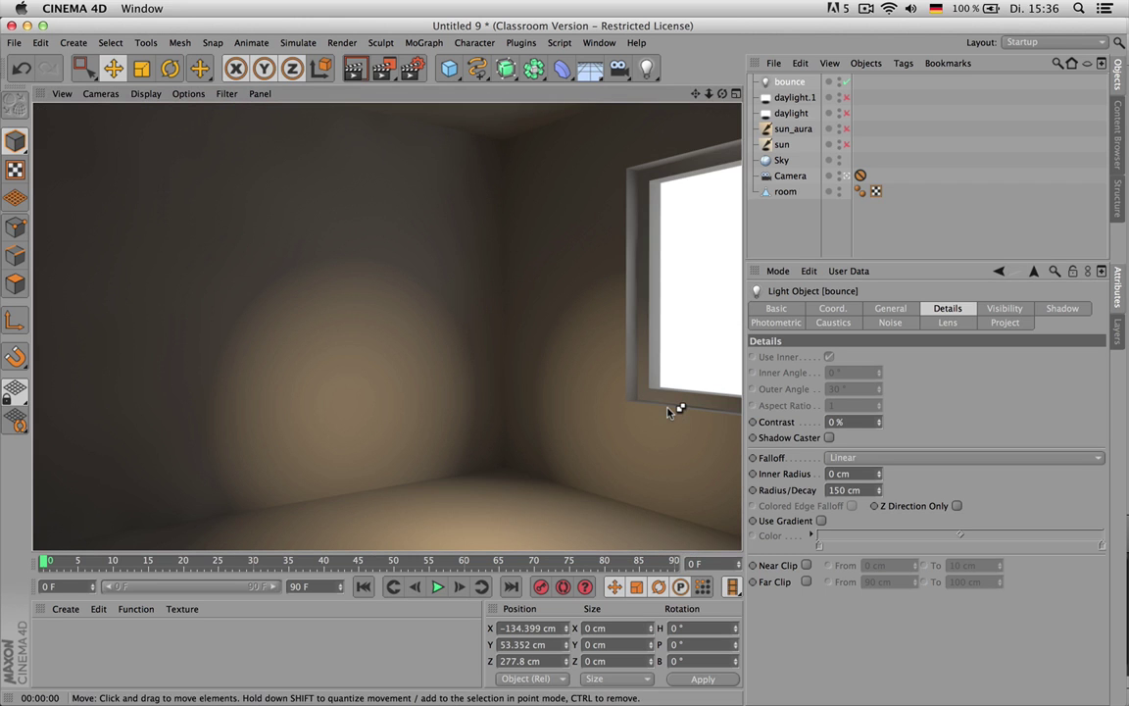
left_click(799, 86)
left_click_drag(676, 411, 708, 400)
key("ctrl+r")
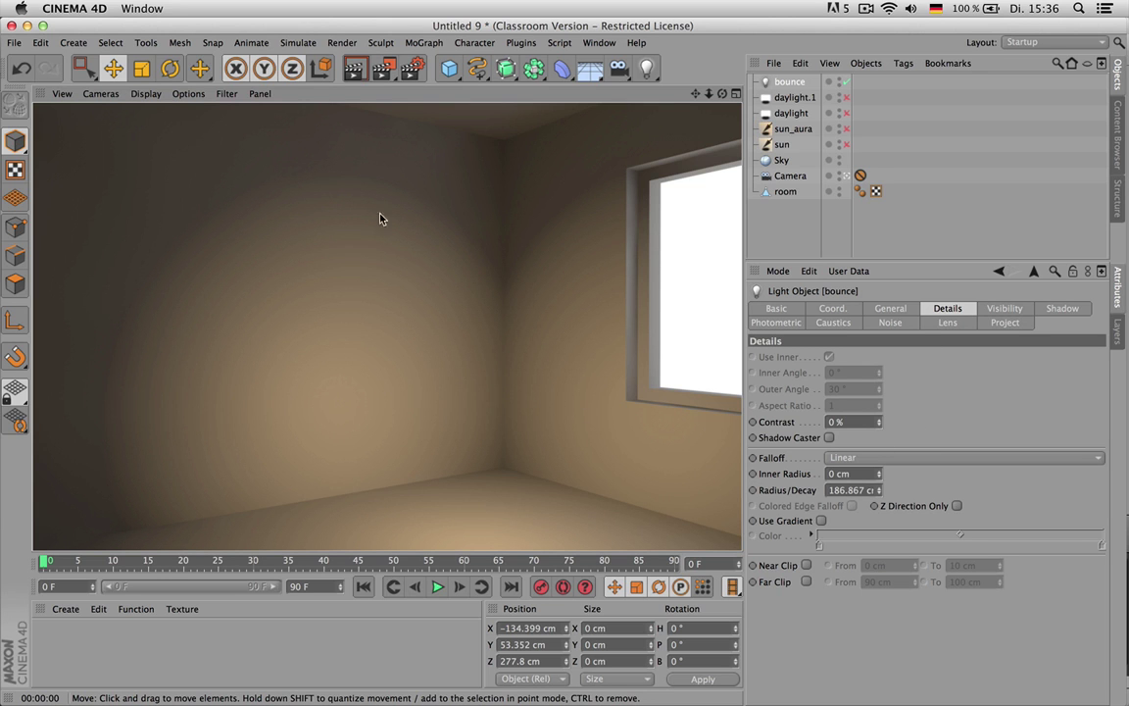
- Return bounce to Inverse Square falloff at 50 cm, raise it, and render
left_click(863, 457)
left_click(861, 489)
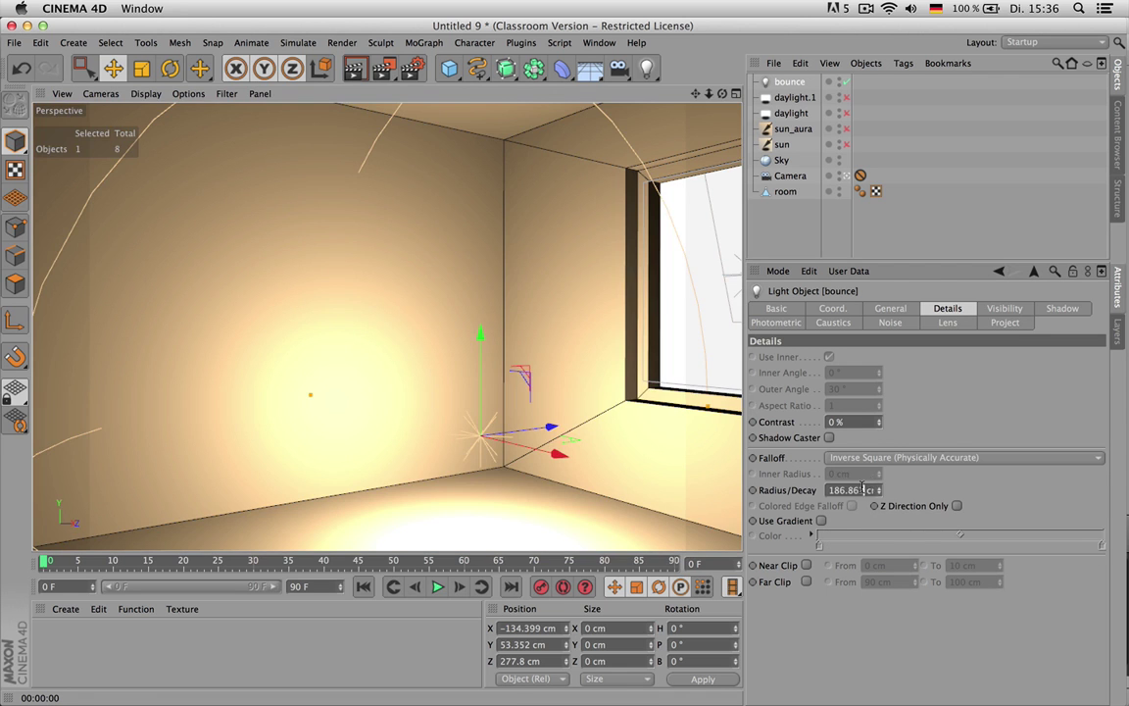
type("50")
key("super+r")
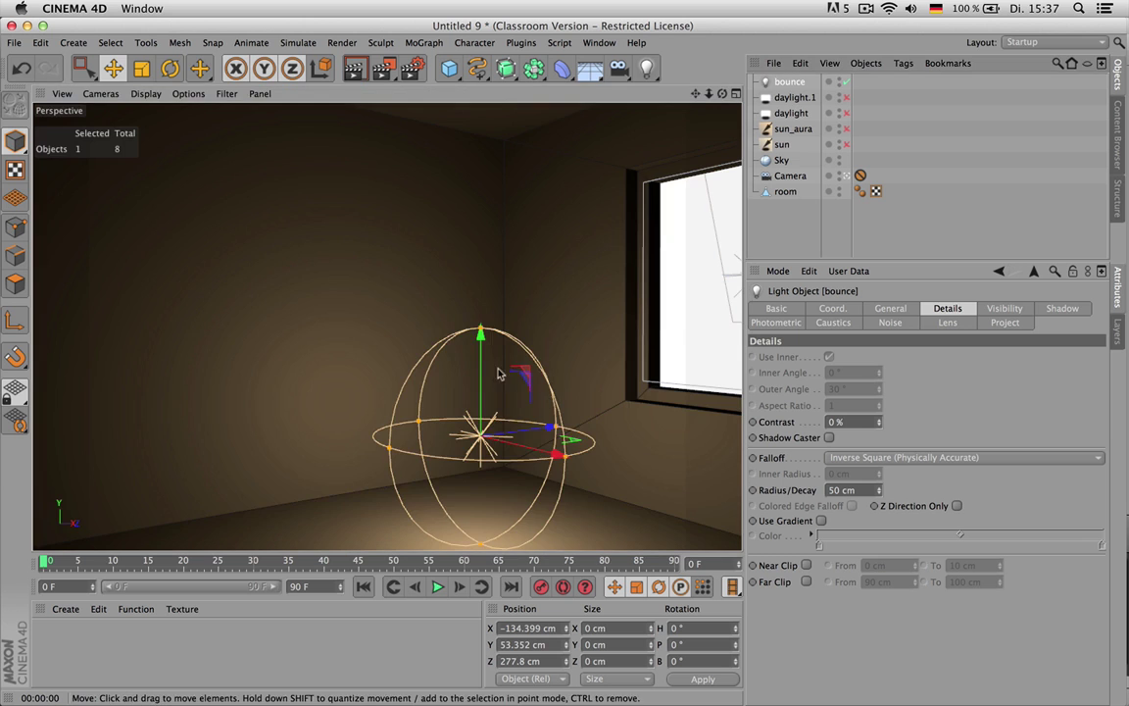
left_click_drag(479, 360, 480, 311)
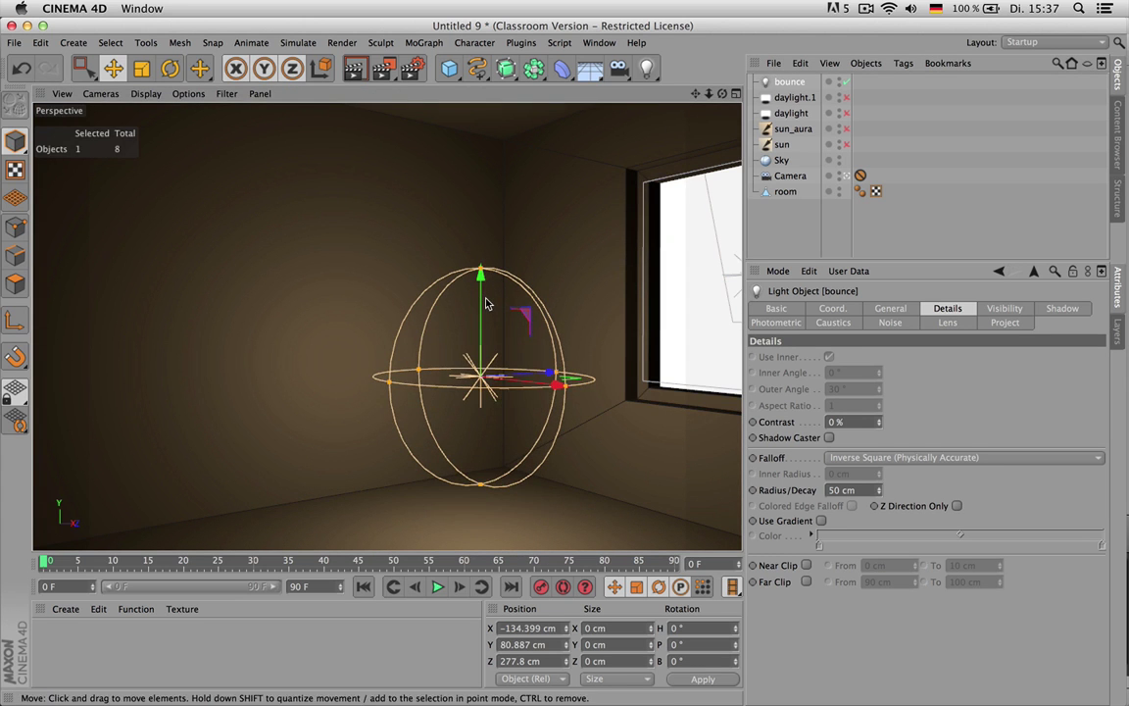
key("super+r")
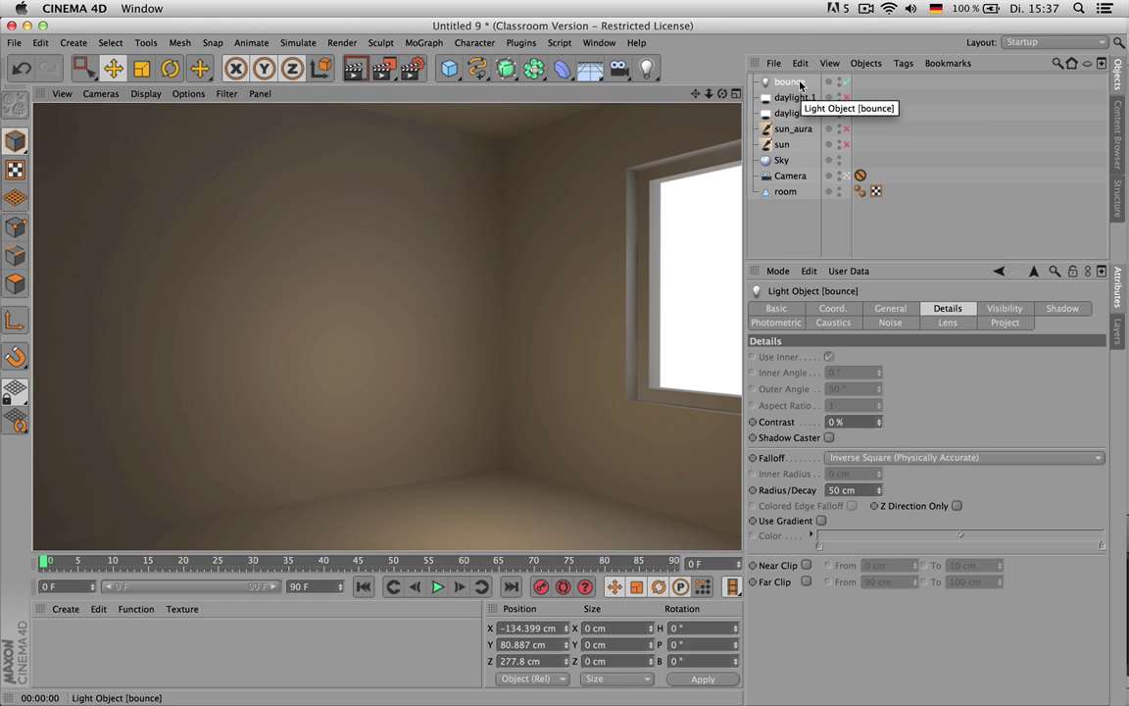
- Turn sun_aura and daylight back on, lower bounce slightly, and render
left_click(849, 130)
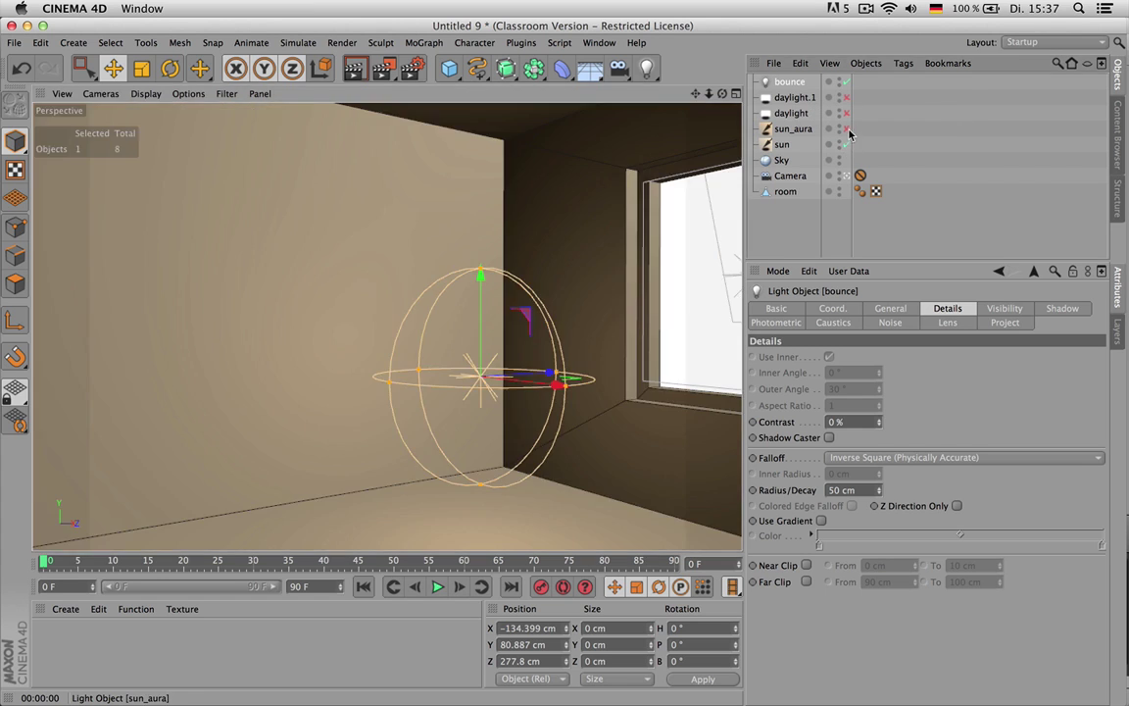
left_click(846, 129)
key("super+r")
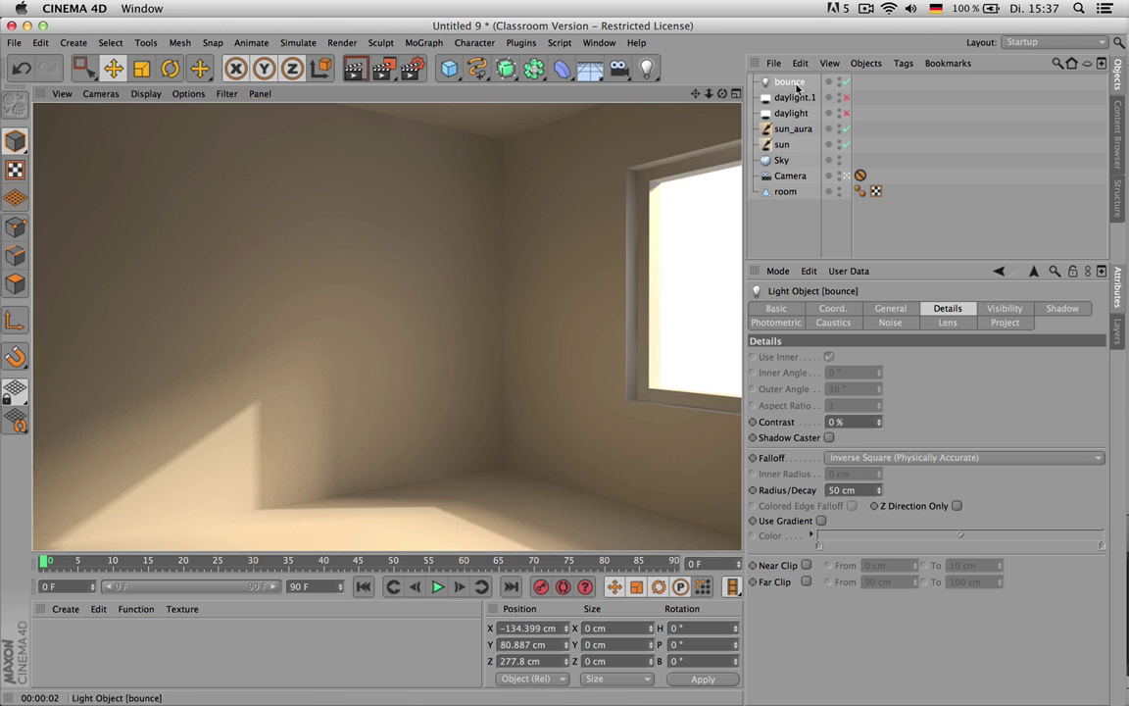
left_click(547, 277)
left_click_drag(481, 277, 481, 314)
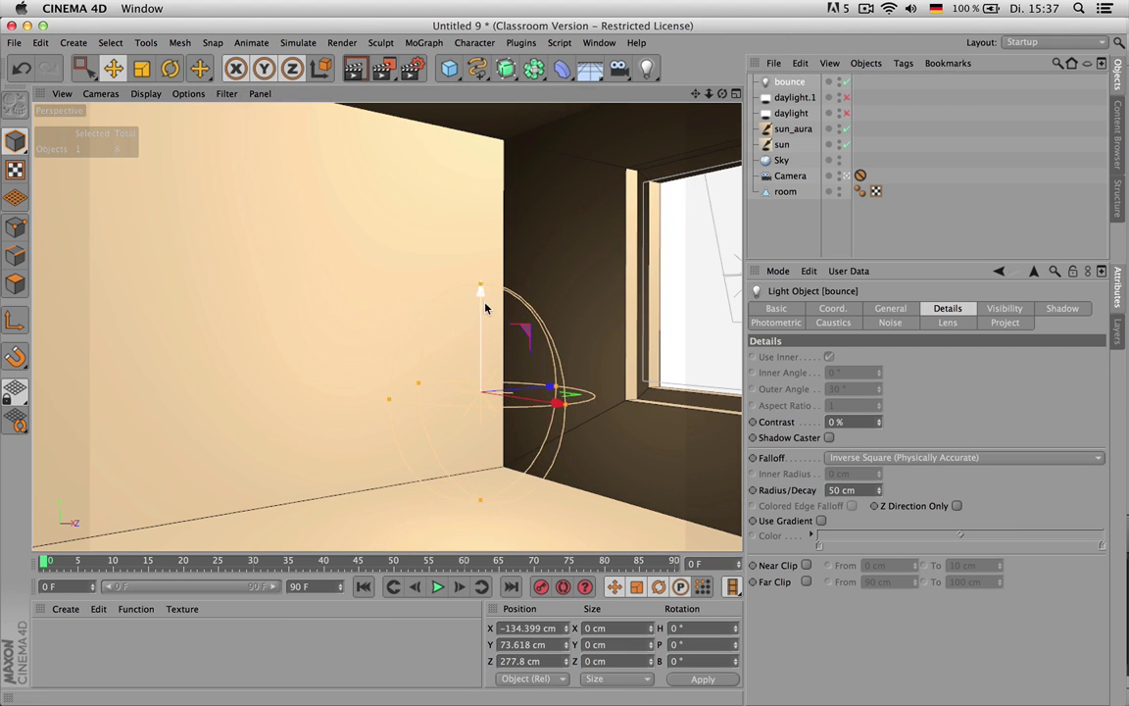
key("ctrl+r")
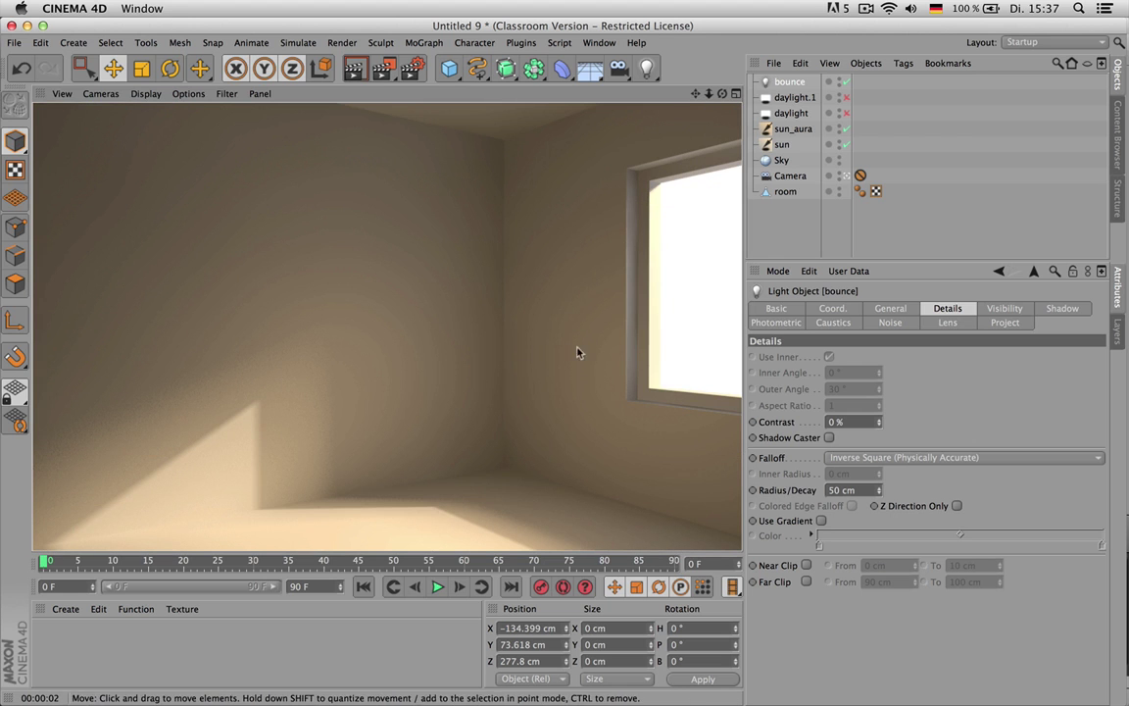
left_click(847, 114)
key("ctrl+r")
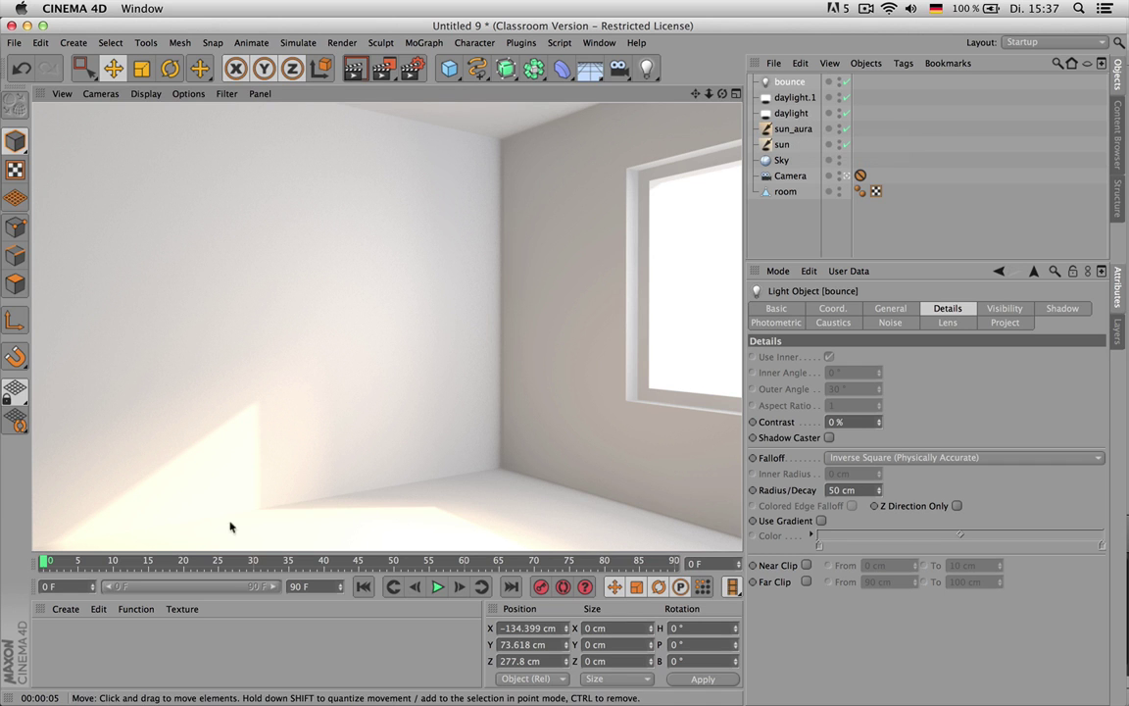
- Set the sun to 80% and sun_aura to 100% intensity, then render
left_click(783, 145)
left_click(891, 308)
left_click_drag(1097, 438, 1059, 440)
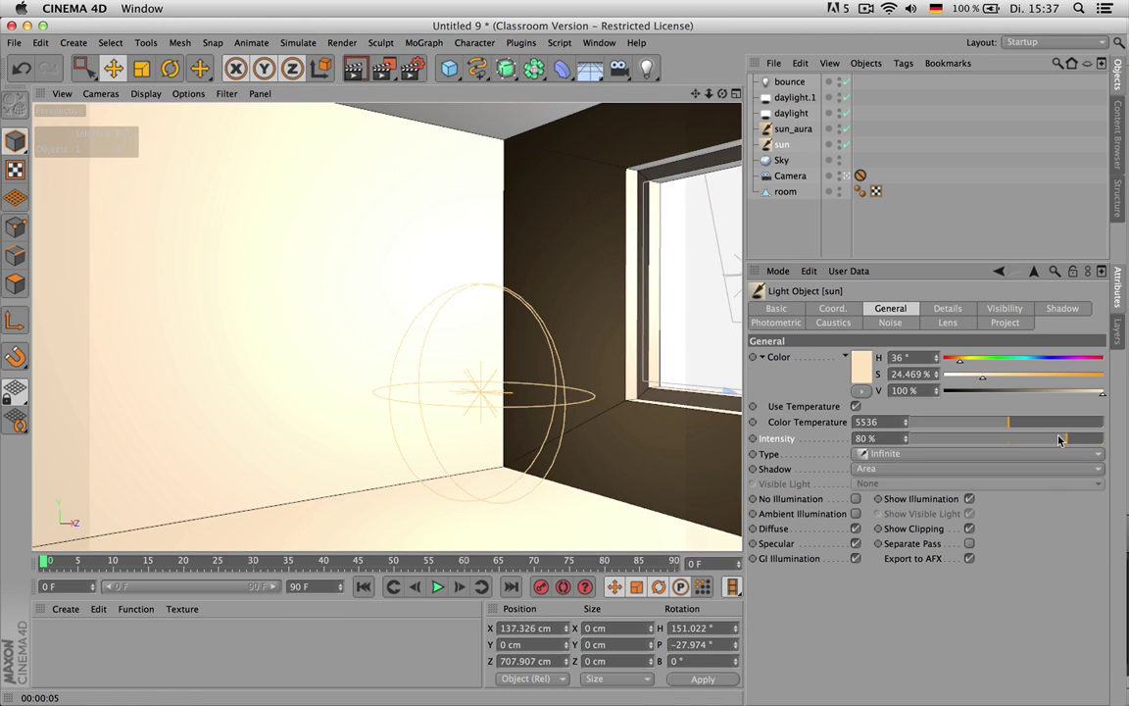
left_click(793, 128)
left_click(1101, 438)
key("super+r")
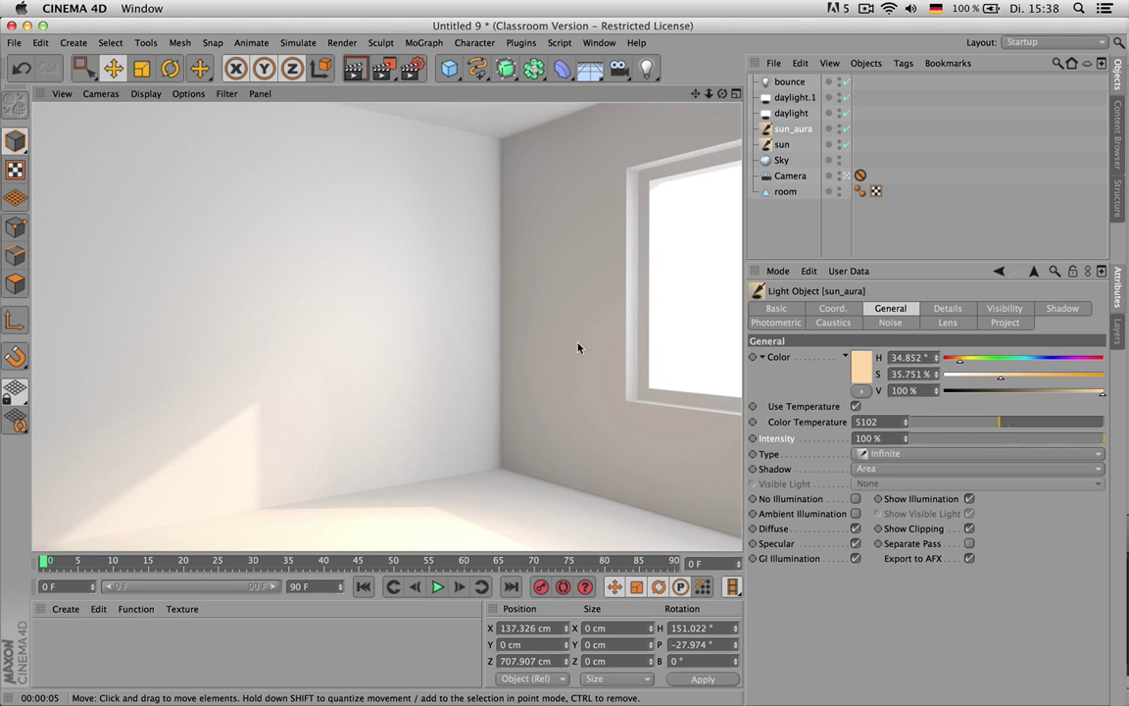
- Render the room with bounce off, then with bounce back on
left_click(847, 81)
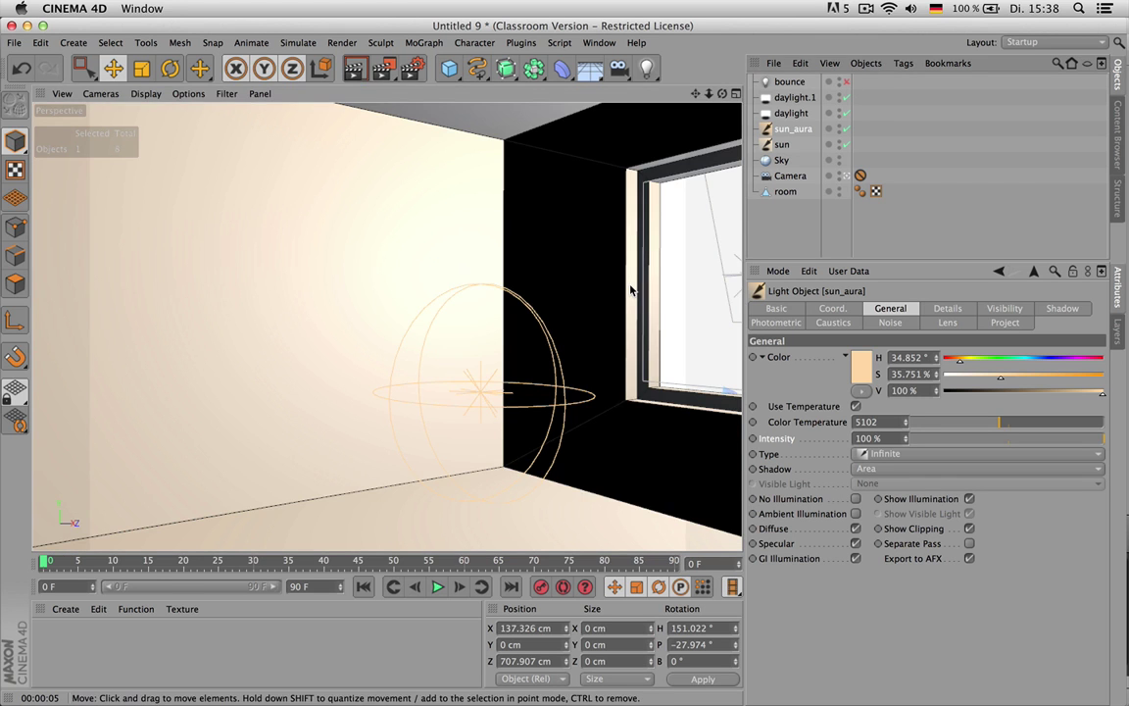
key("ctrl+r")
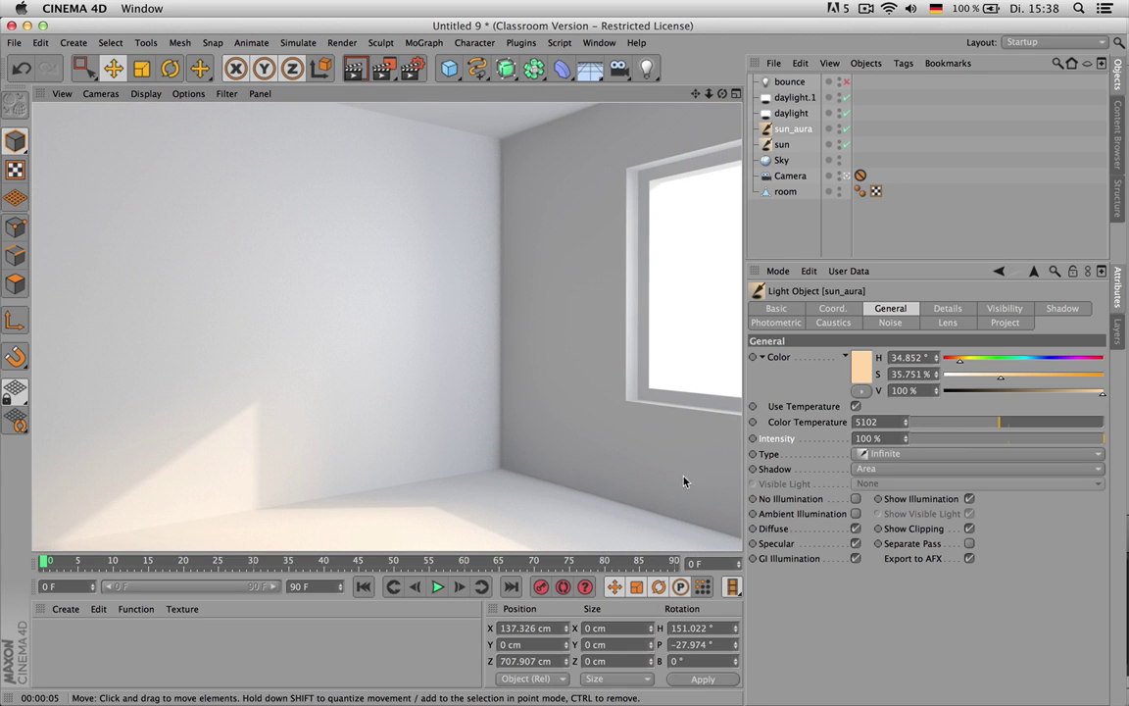
left_click(559, 380)
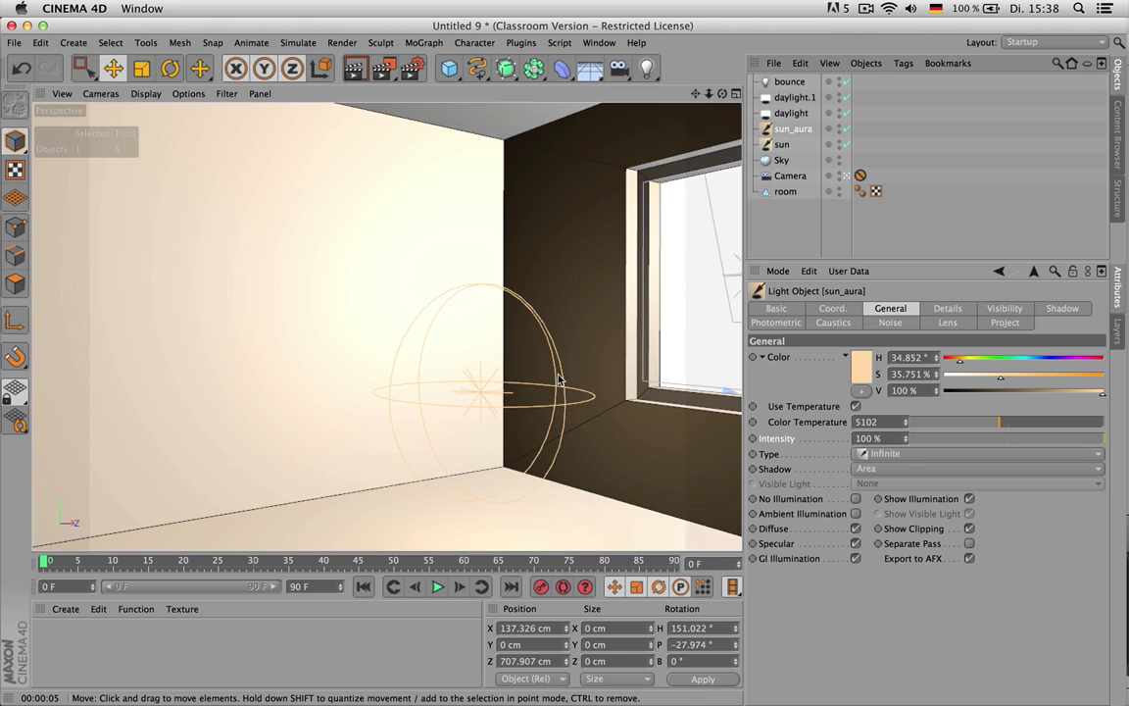
key("super+r")
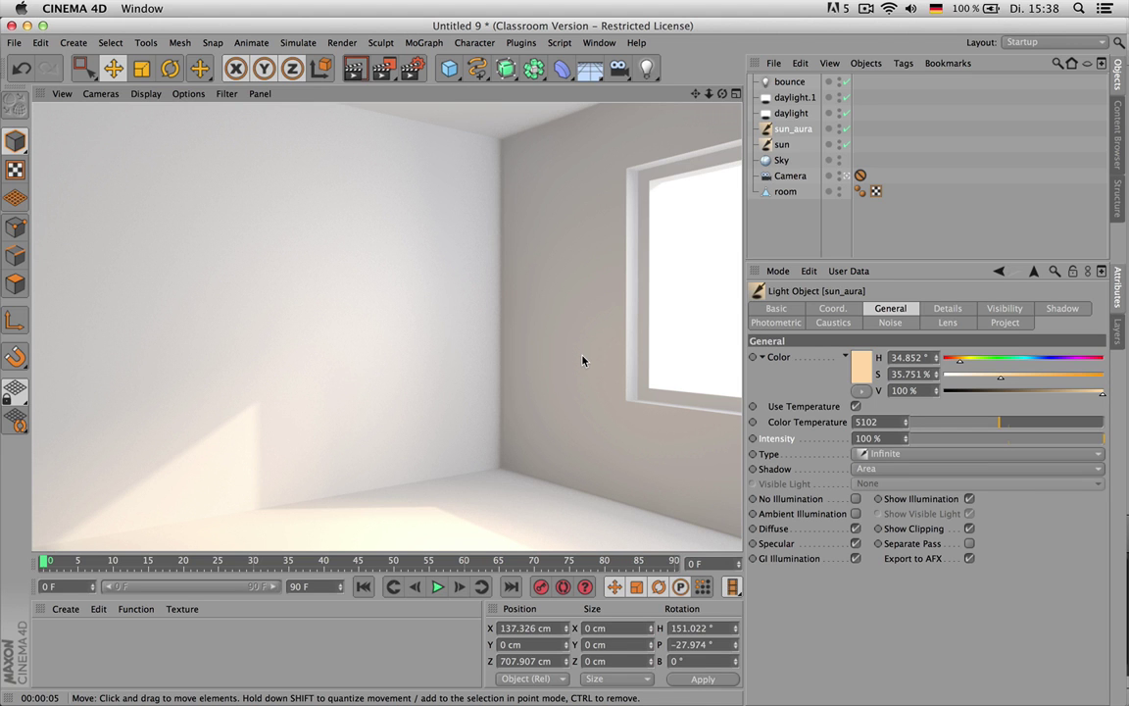
- Duplicate the sun light and name the copy 'shine'
left_click(783, 145)
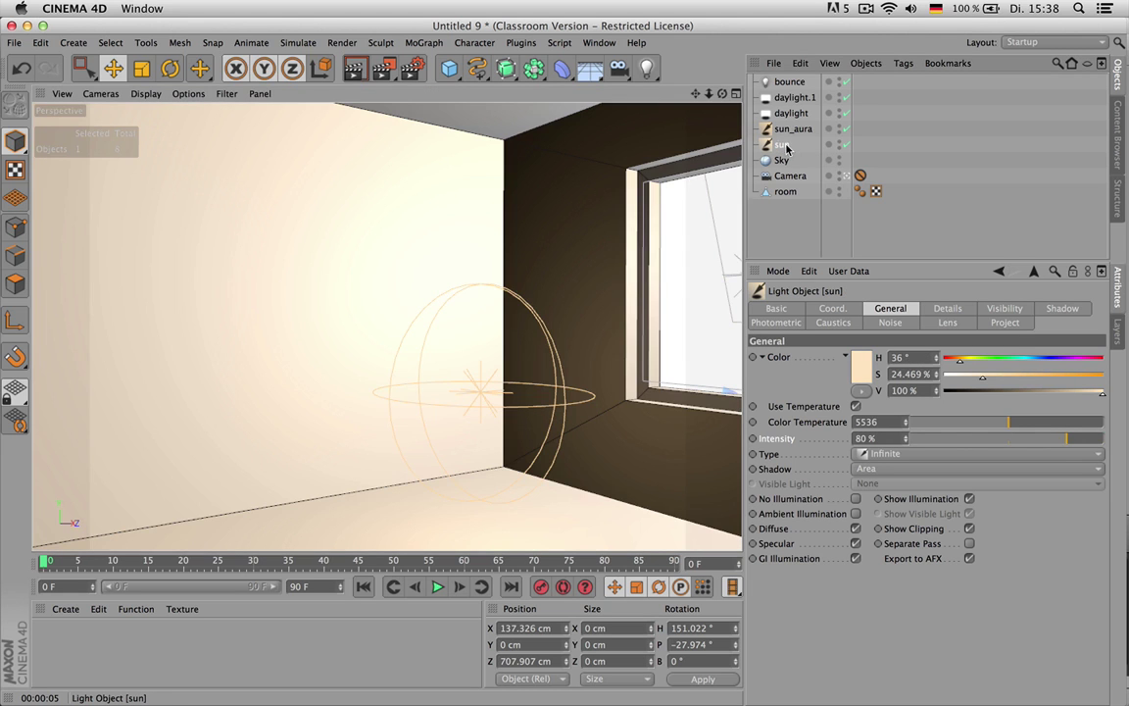
key("super+c")
key("super+v")
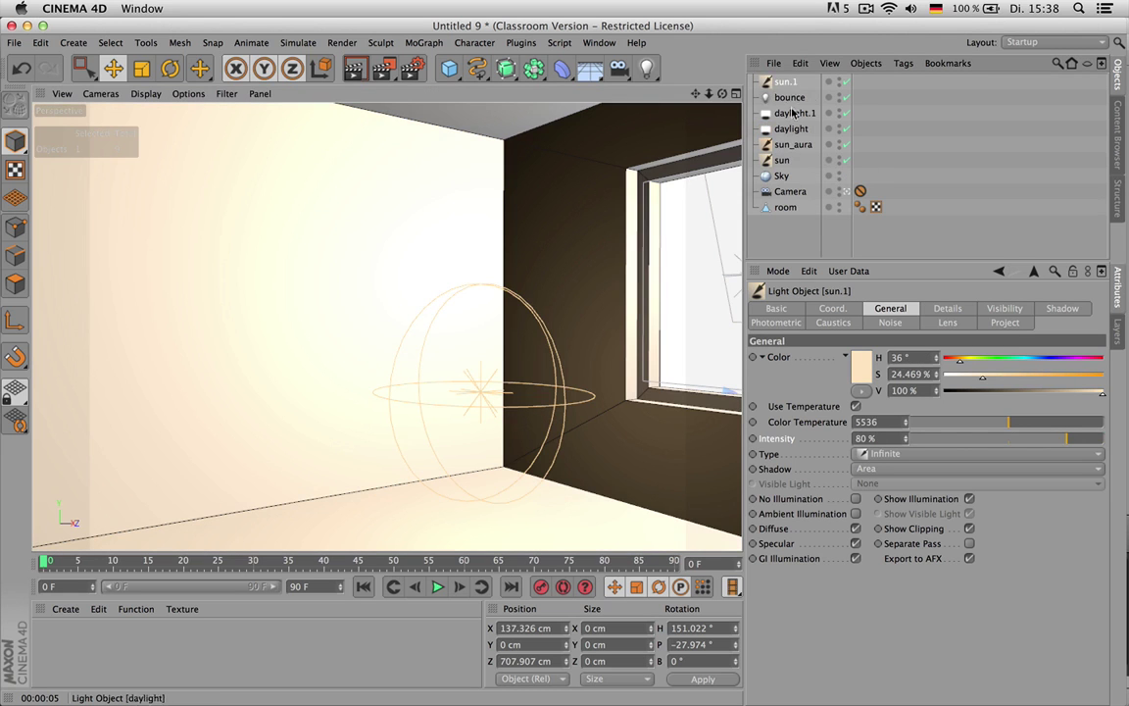
double_click(789, 82)
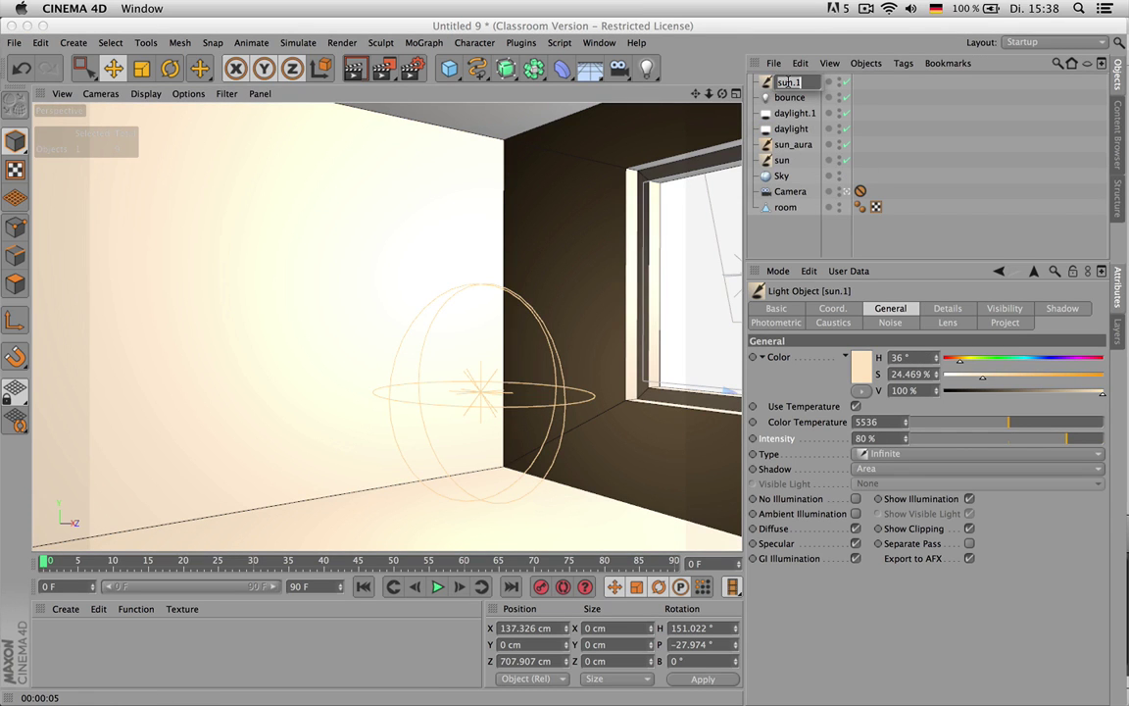
type("shine")
key("Return")
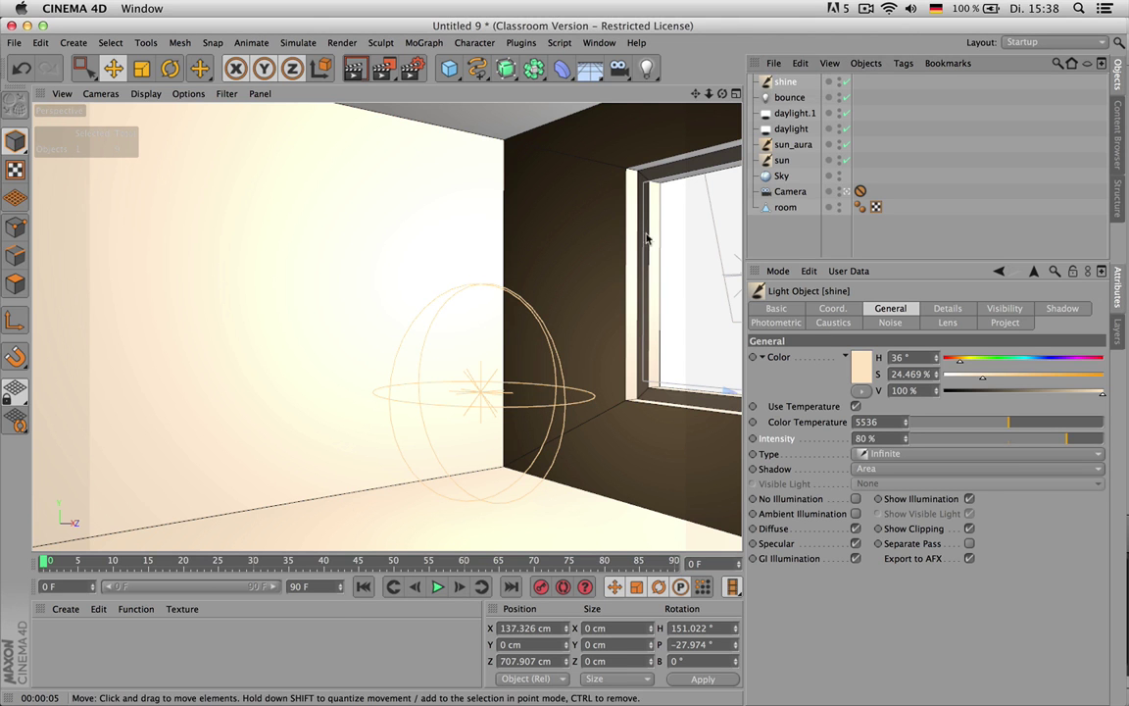
- Rename the shine light to 'rays' while viewing the scene from the top
middle_click(583, 213)
middle_click(637, 207)
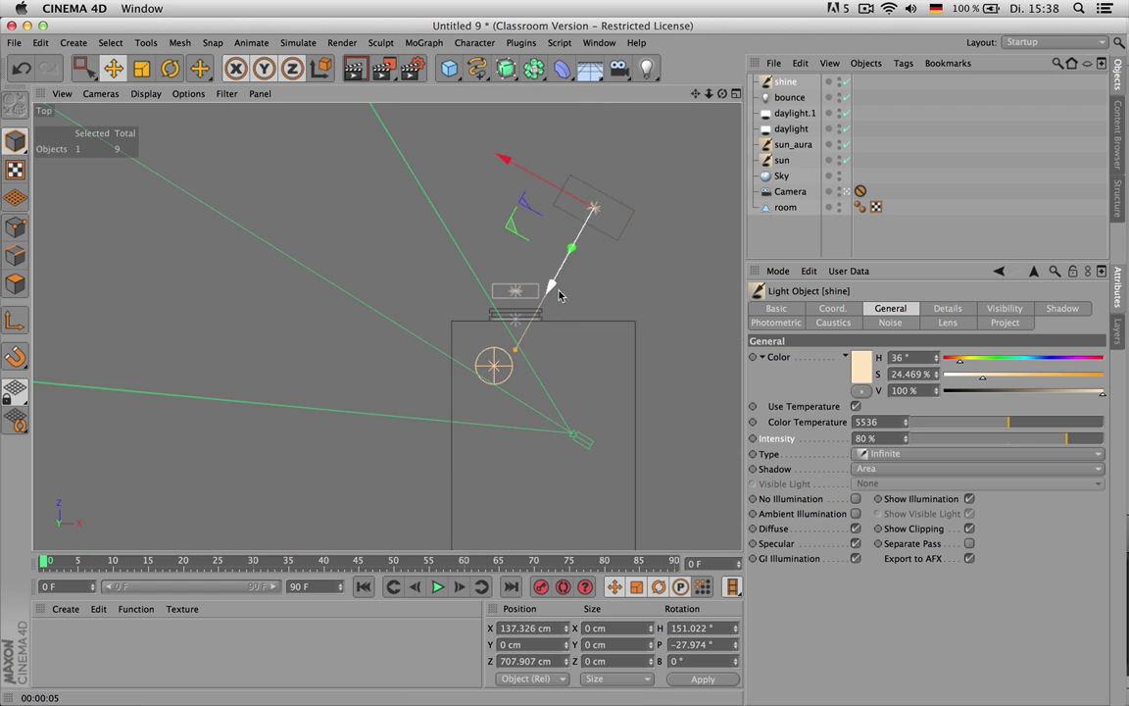
scroll(572, 268, "up", 2)
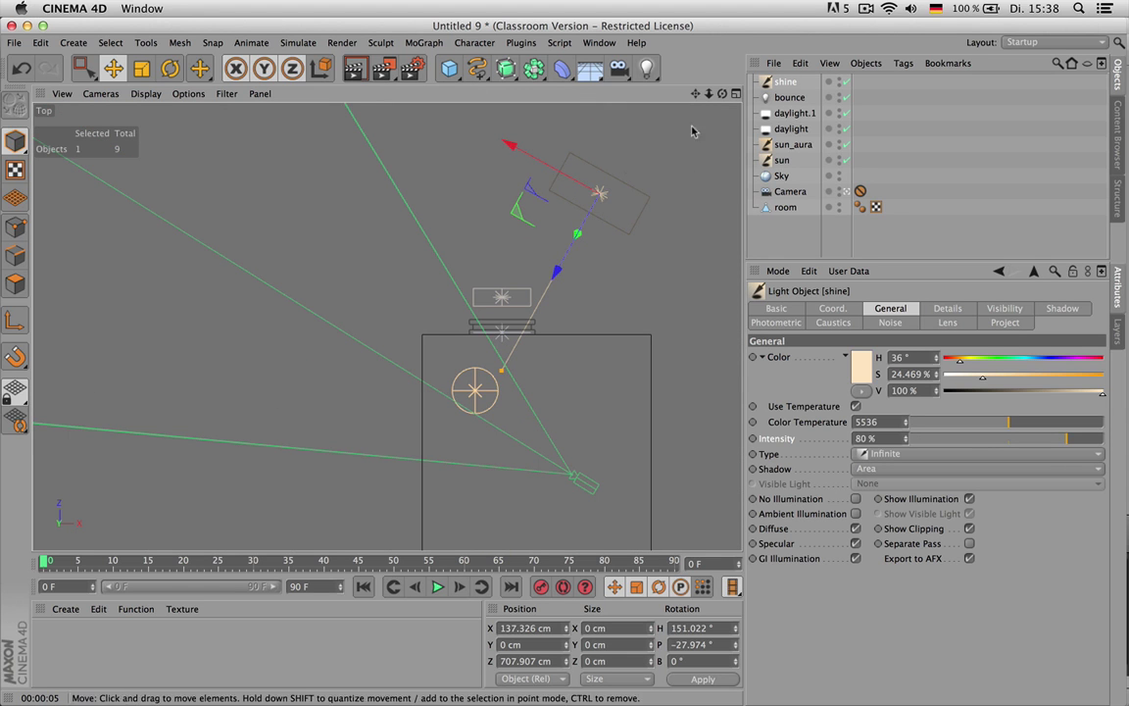
double_click(786, 84)
type("ri")
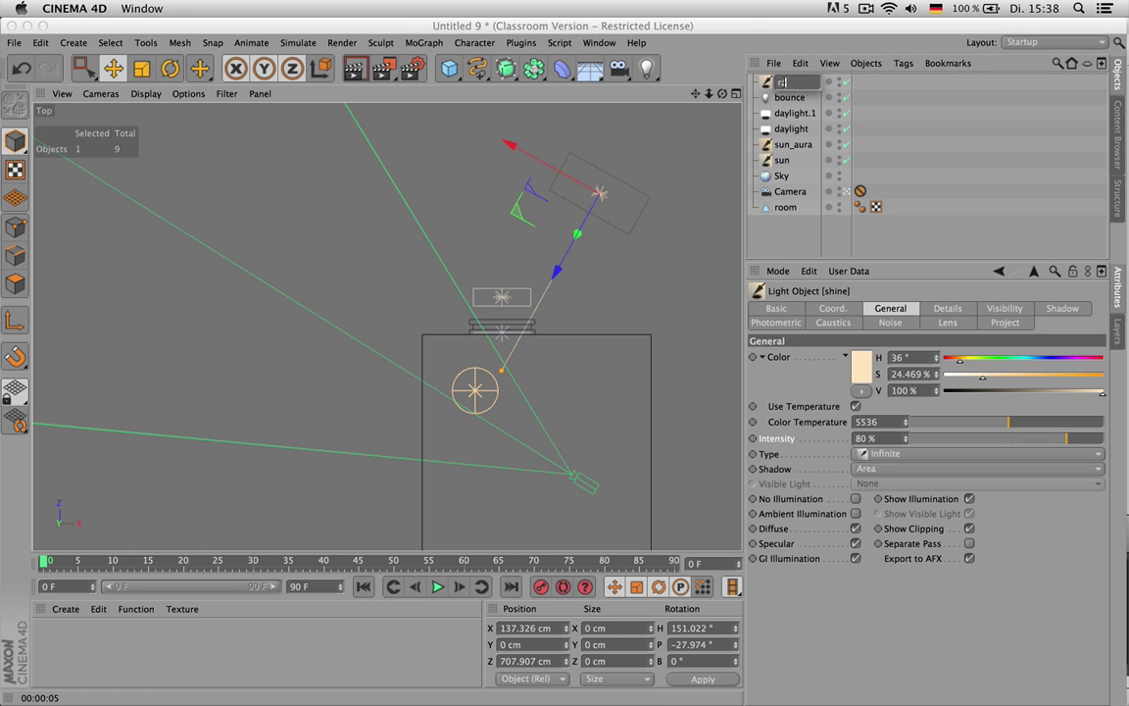
key("Return")
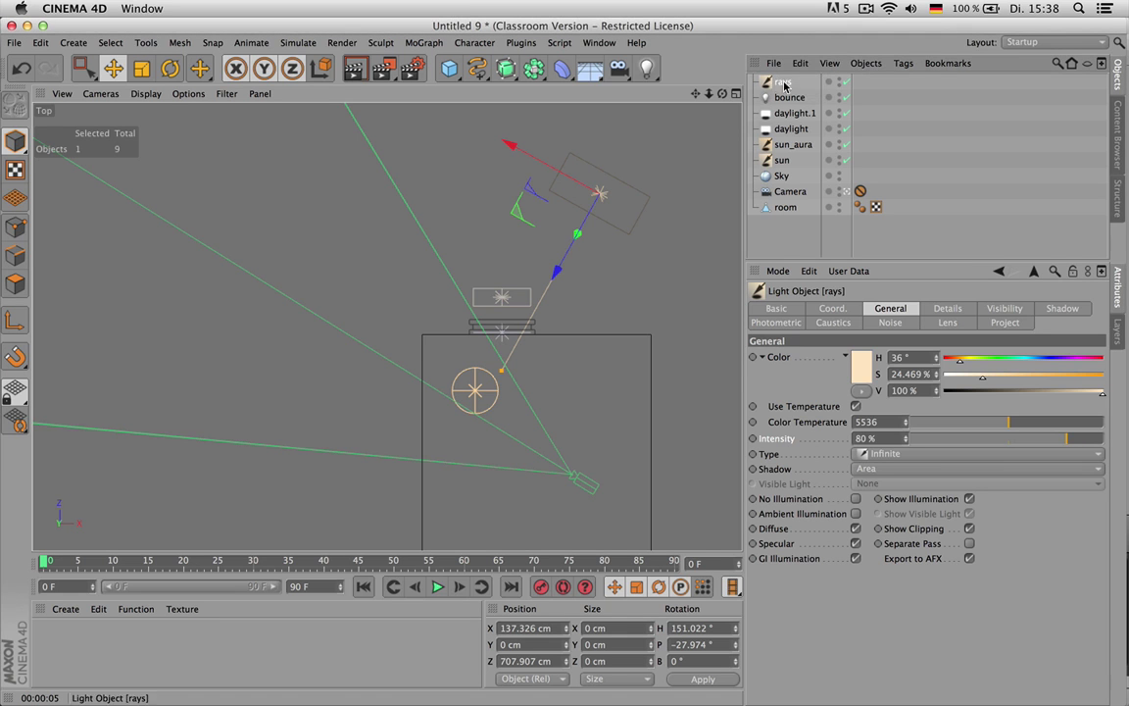
- Move the rays light higher and closer to the window in top and side views
left_click_drag(576, 181, 554, 222)
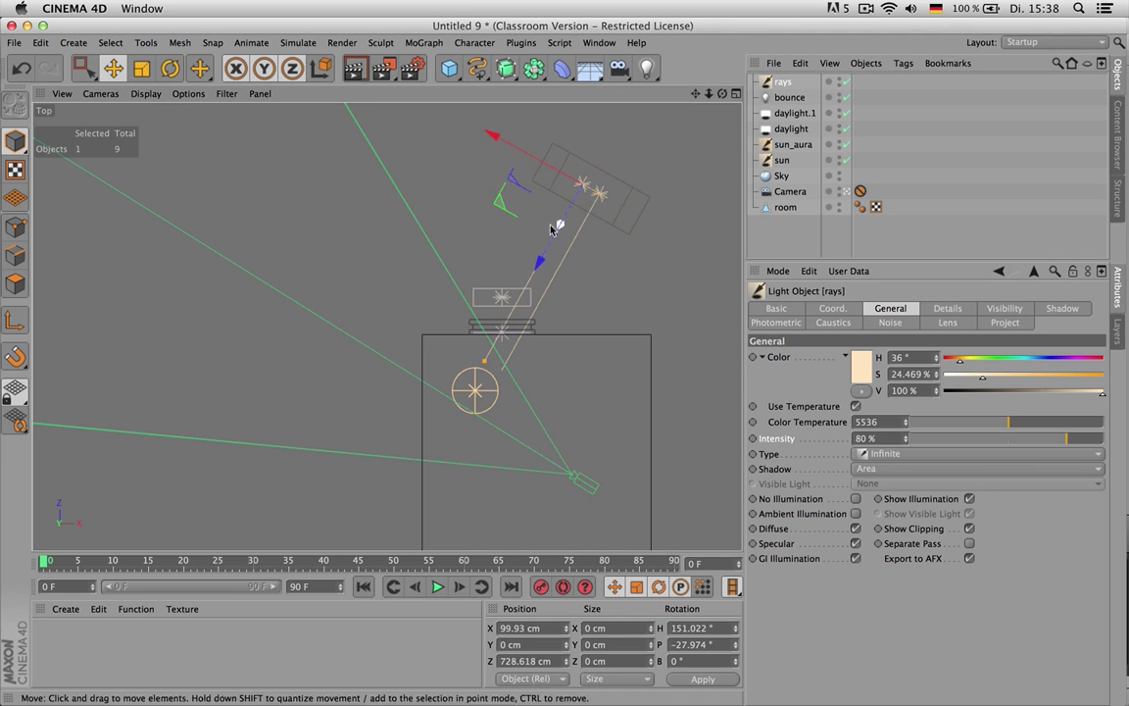
middle_click(542, 262)
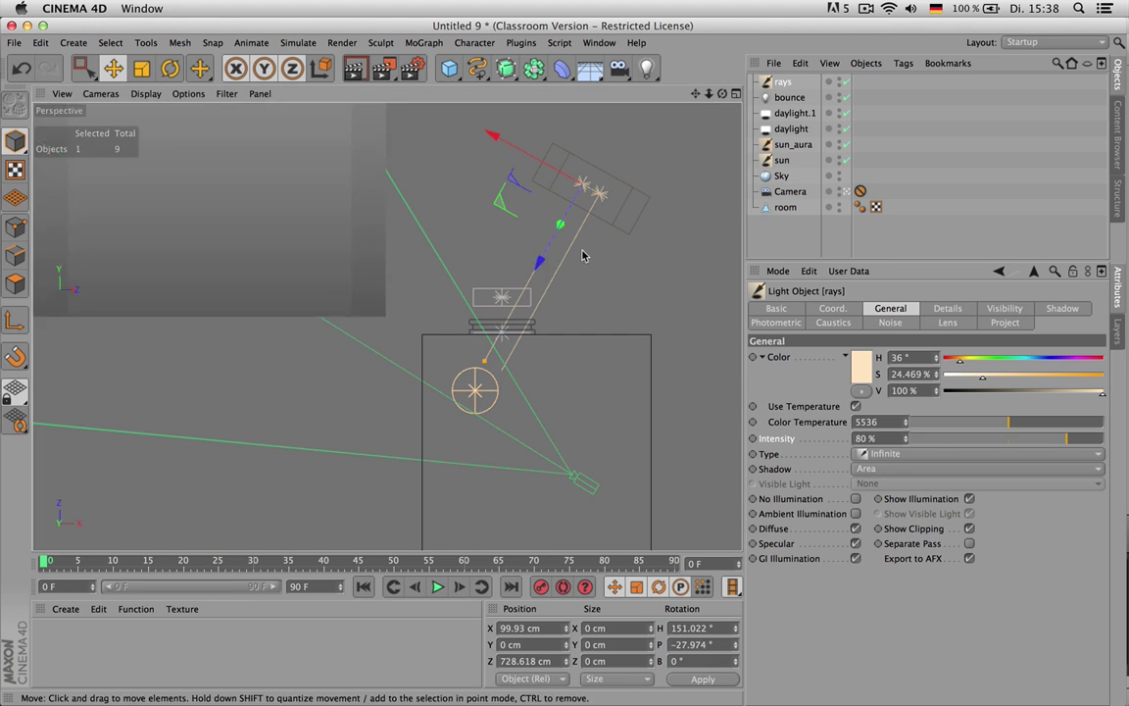
left_click_drag(311, 473, 266, 365)
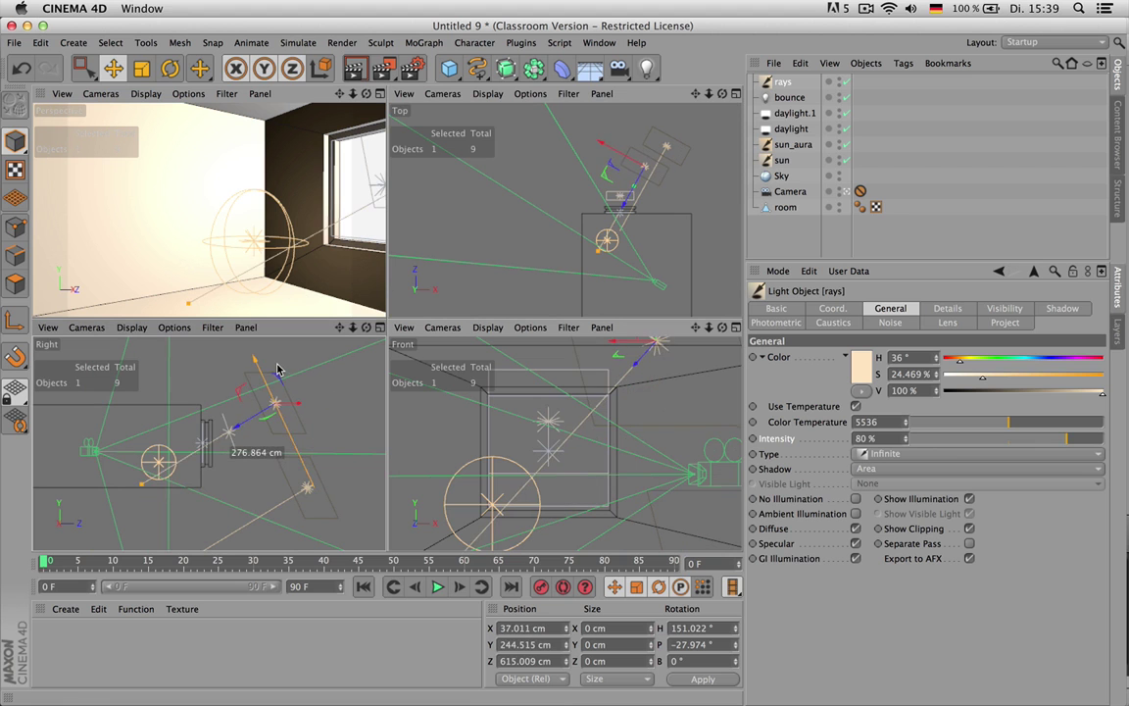
left_click_drag(627, 161, 635, 174)
middle_click(673, 192)
scroll(507, 339, "up", 2)
left_click_drag(568, 157, 578, 180)
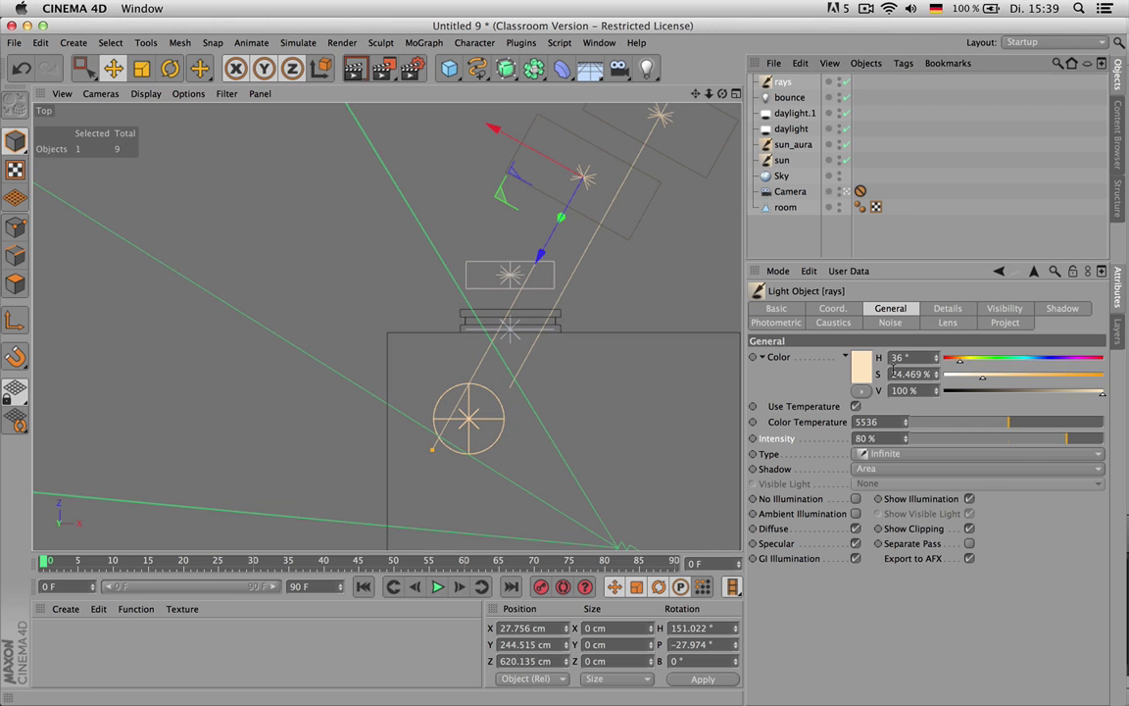
left_click(880, 455)
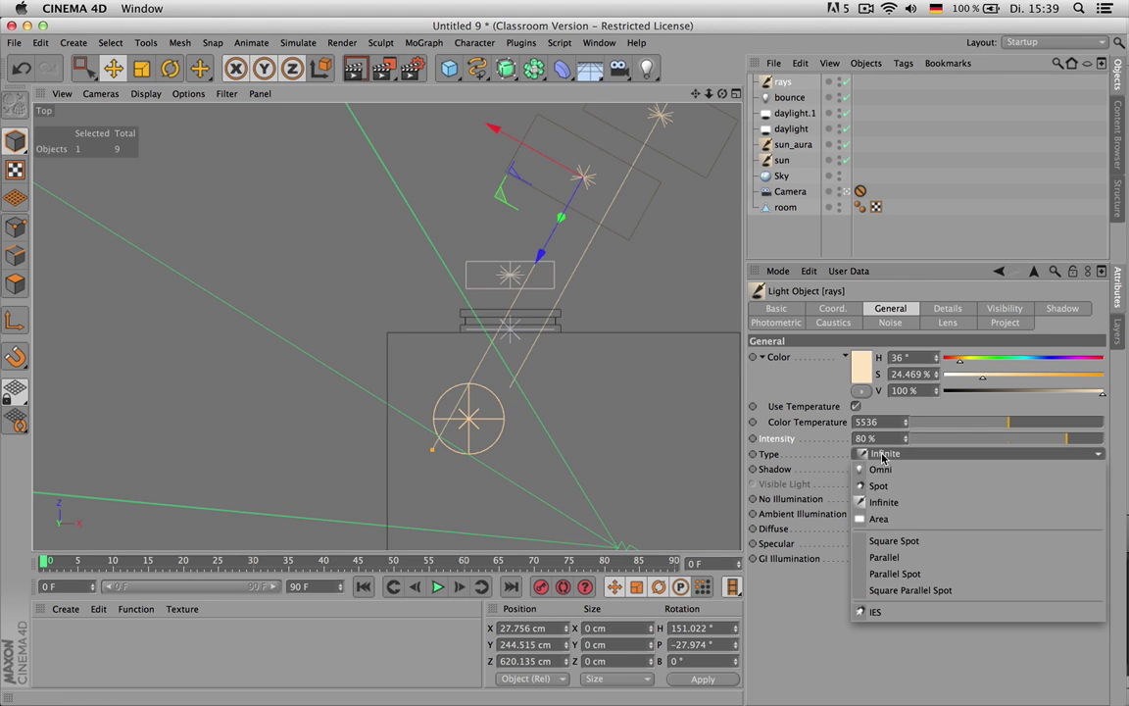
- Make rays a Square Parallel Spot and narrow the width of its box
left_click(912, 591)
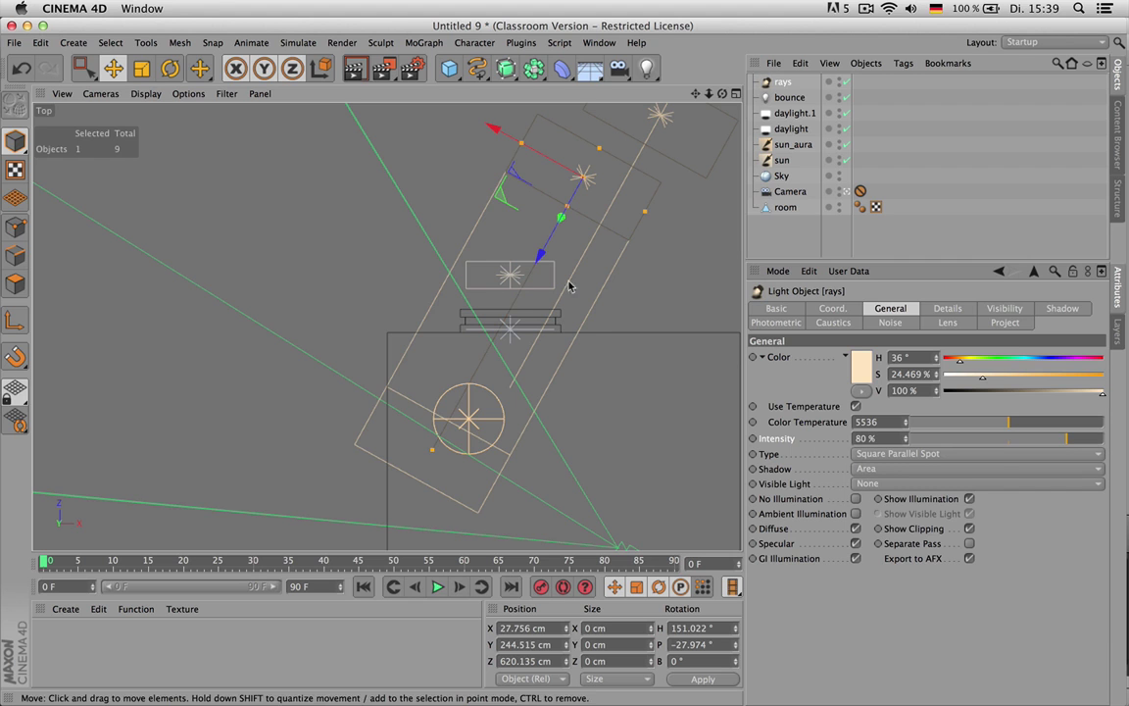
left_click_drag(529, 151, 538, 157)
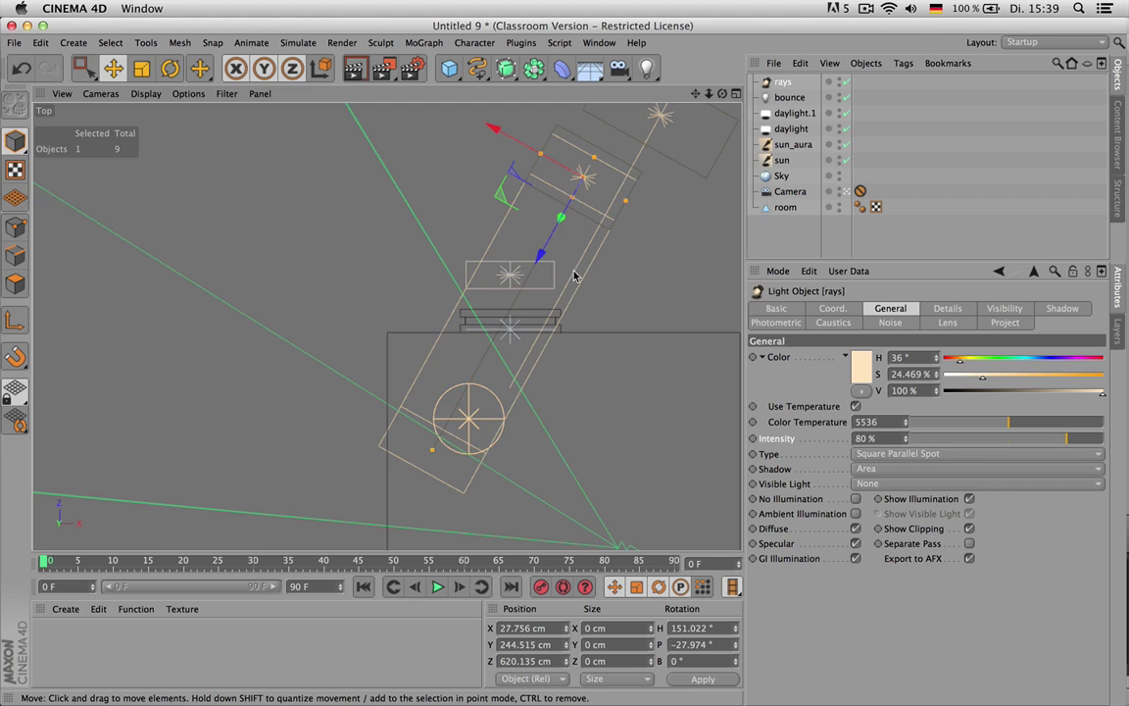
middle_click(605, 269)
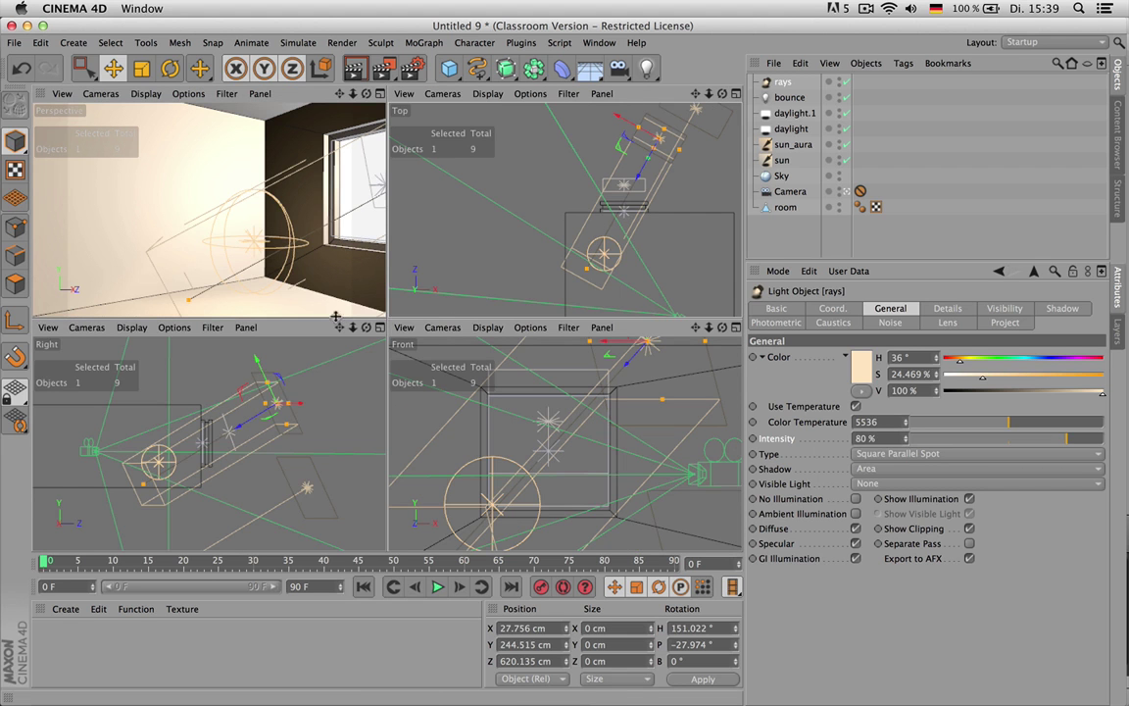
scroll(233, 452, "up", 3)
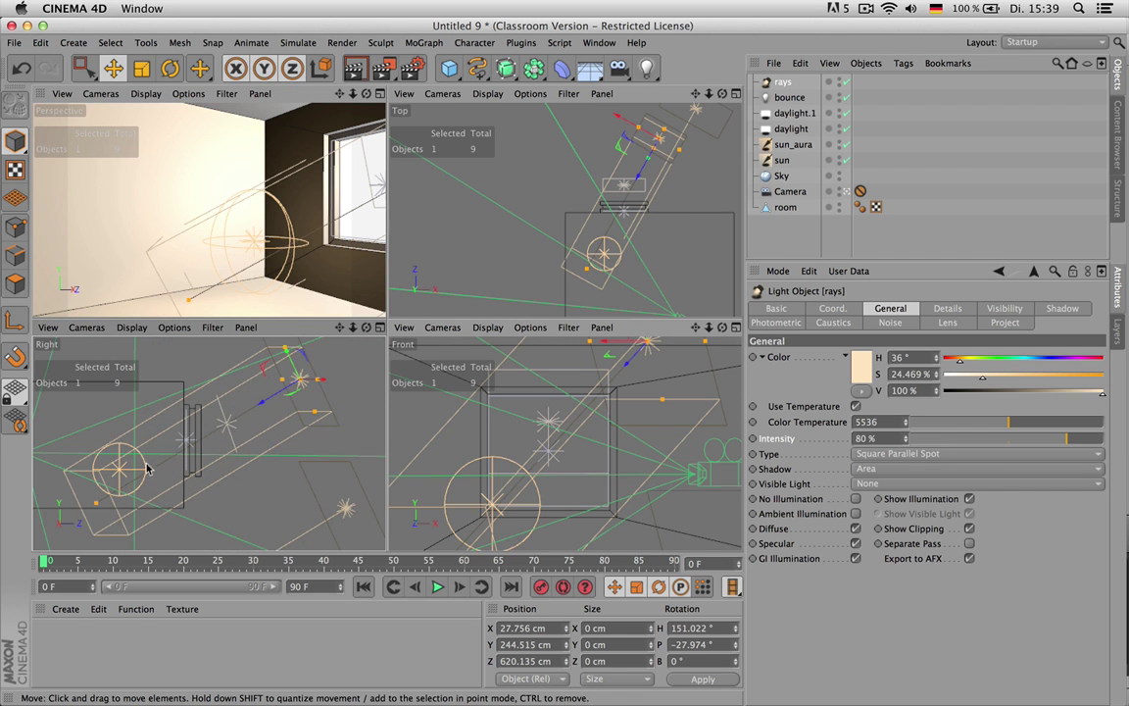
middle_click(272, 186)
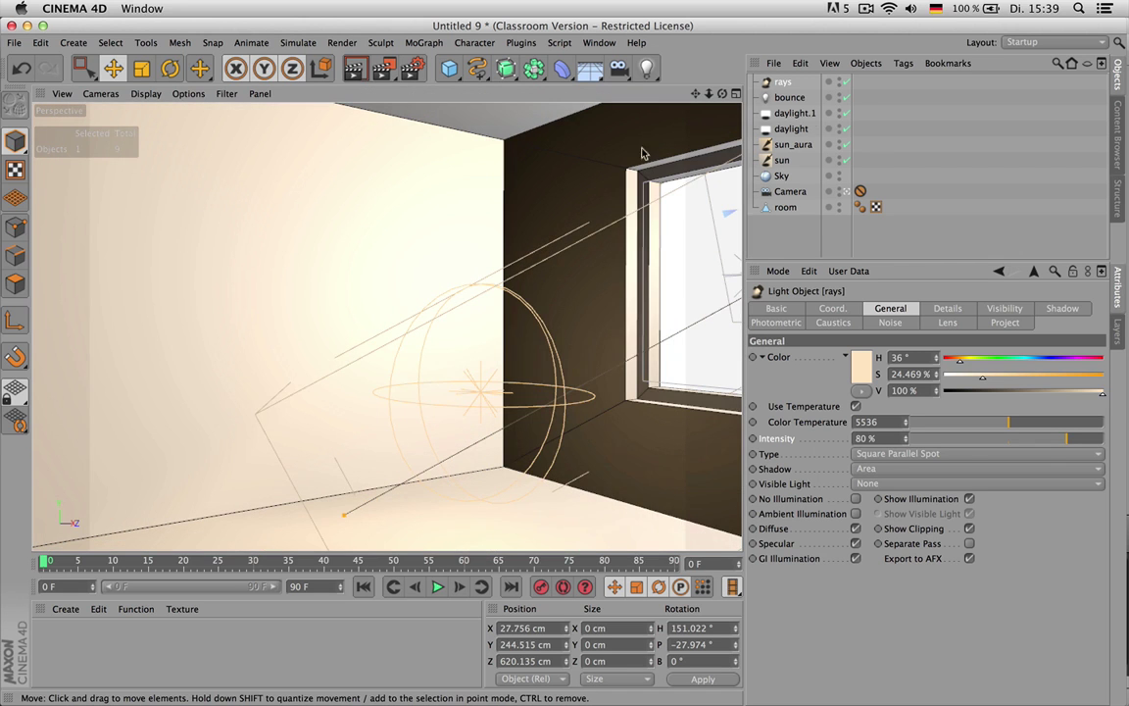
- Switch off the other lights and test-render, then re-render with sun and sun_aura on
left_click_drag(846, 98, 846, 160)
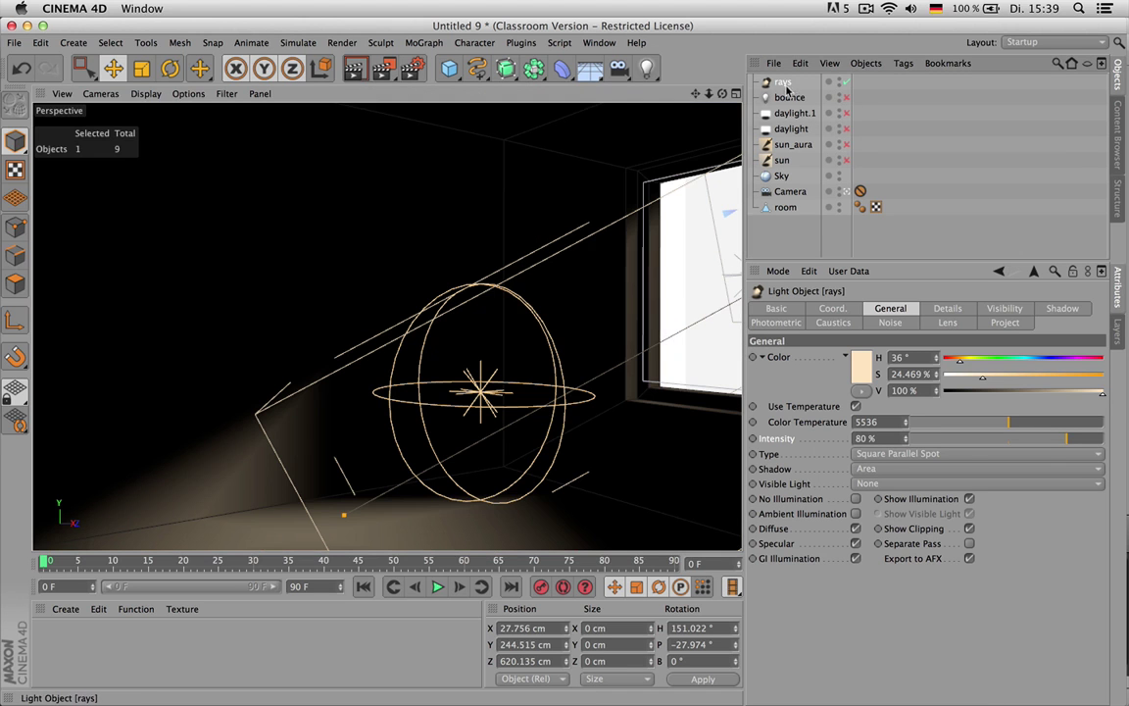
key("super+r")
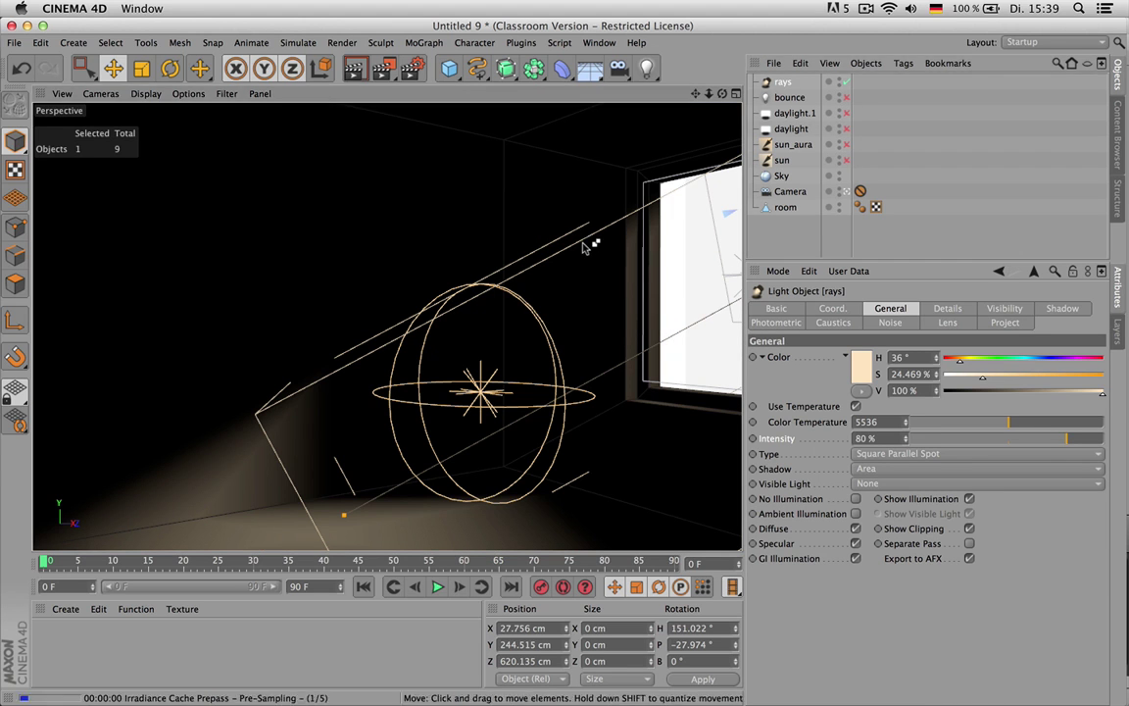
key("Escape")
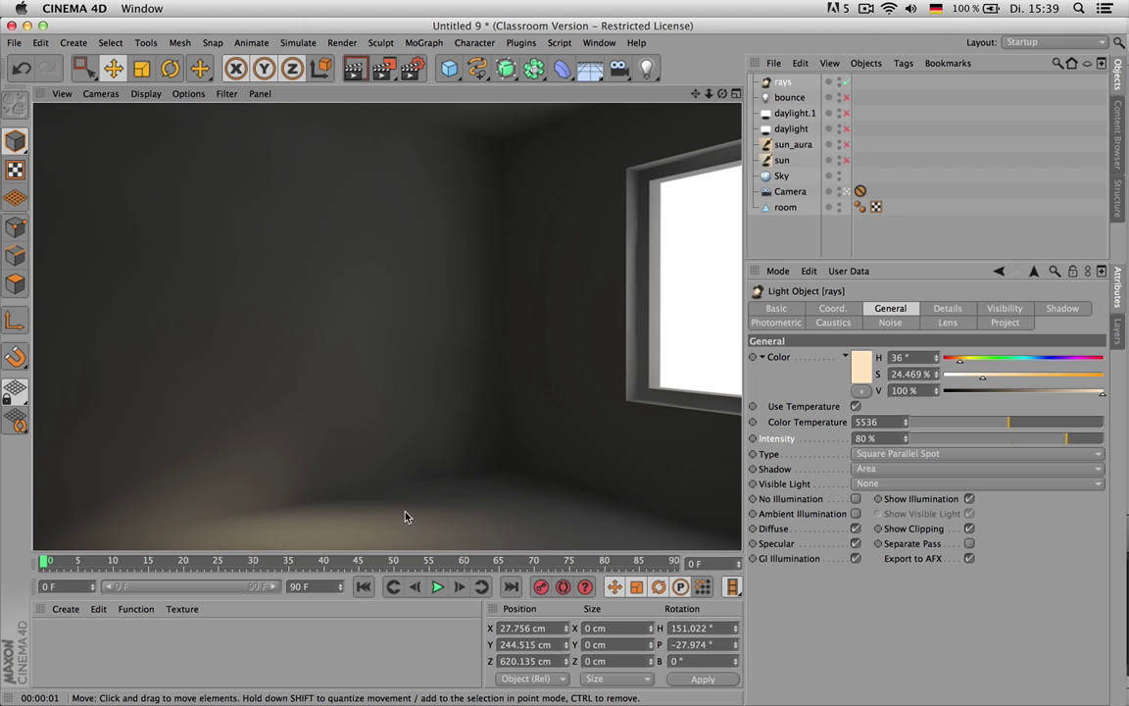
left_click(846, 145)
left_click(845, 160)
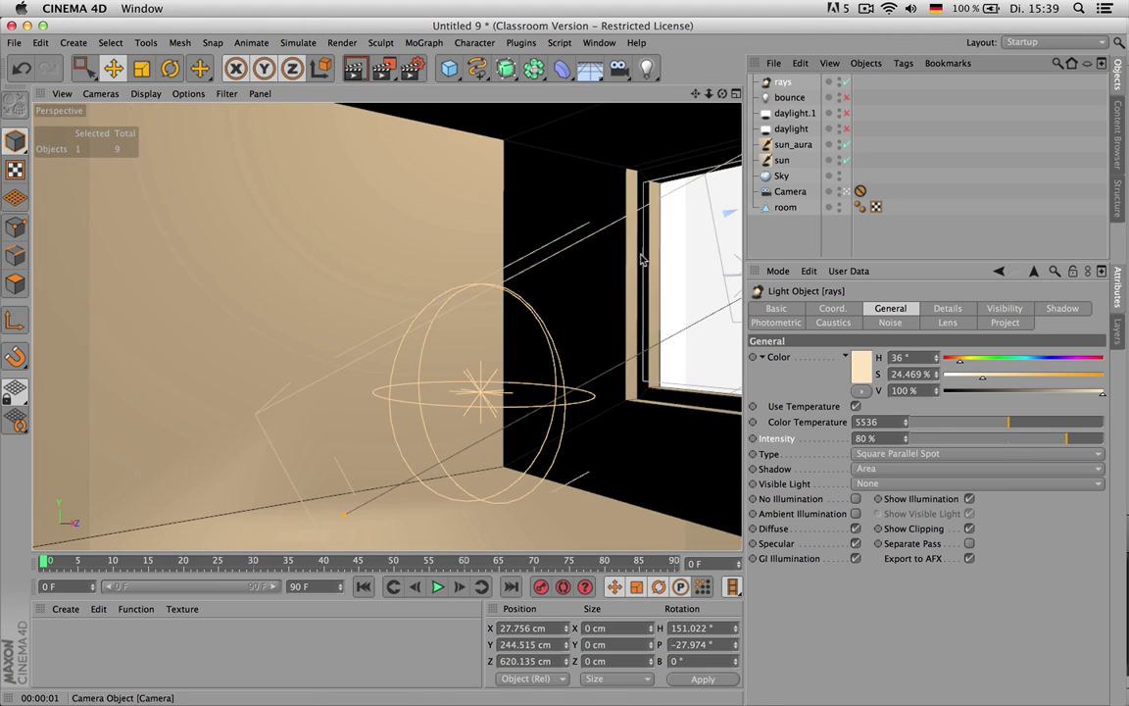
key("super+r")
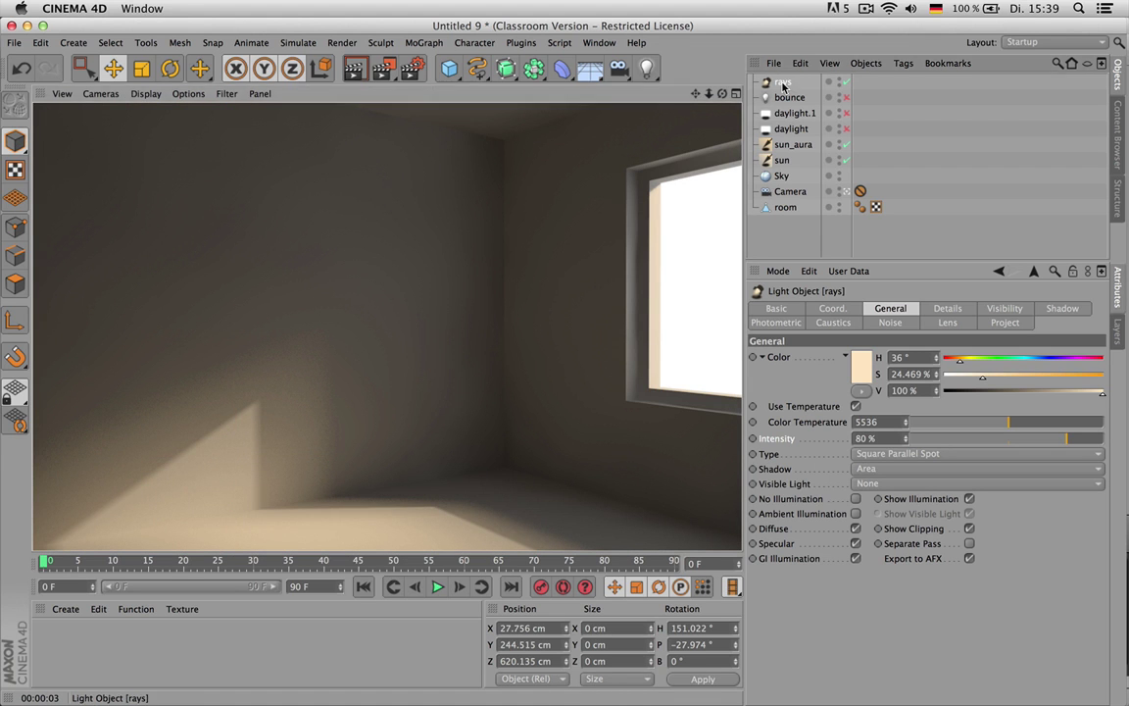
left_click(364, 480)
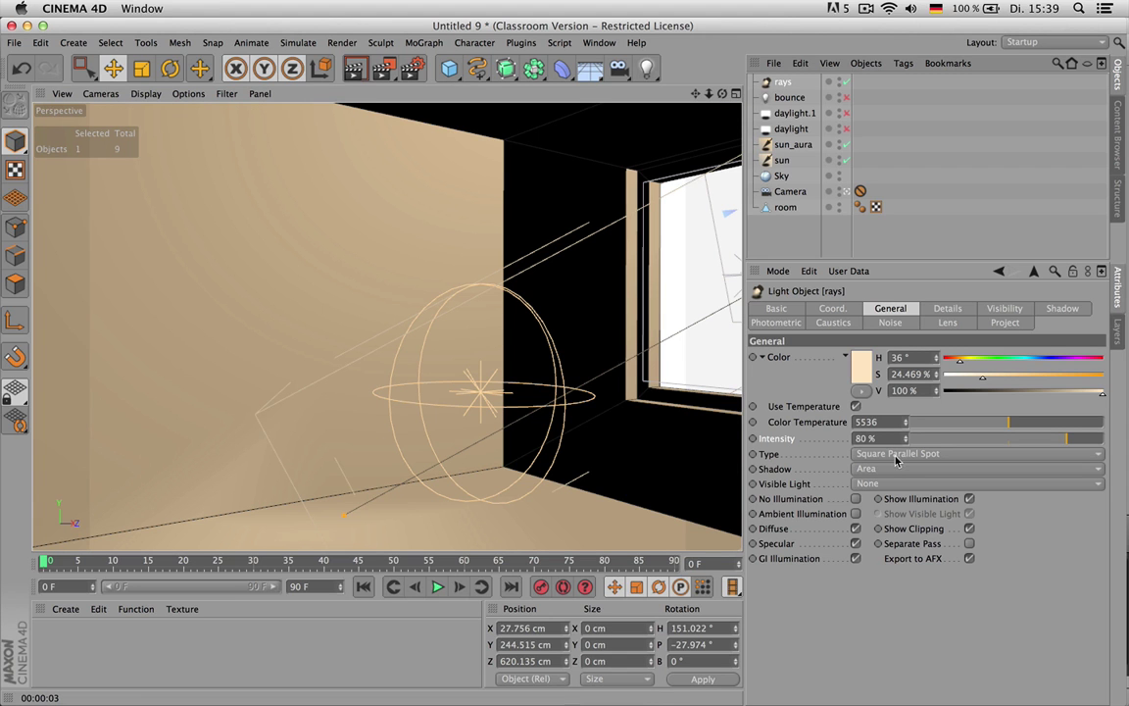
- Enable No Illumination on rays, switch the sun lights off, and render
left_click(855, 499)
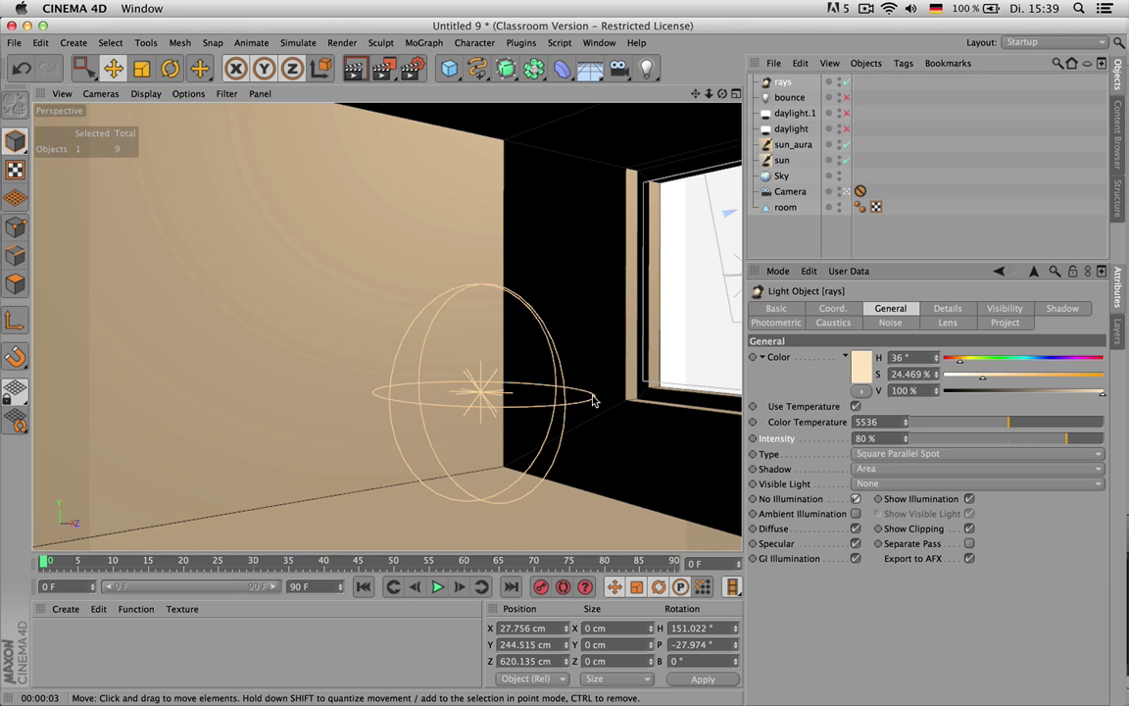
left_click(846, 160)
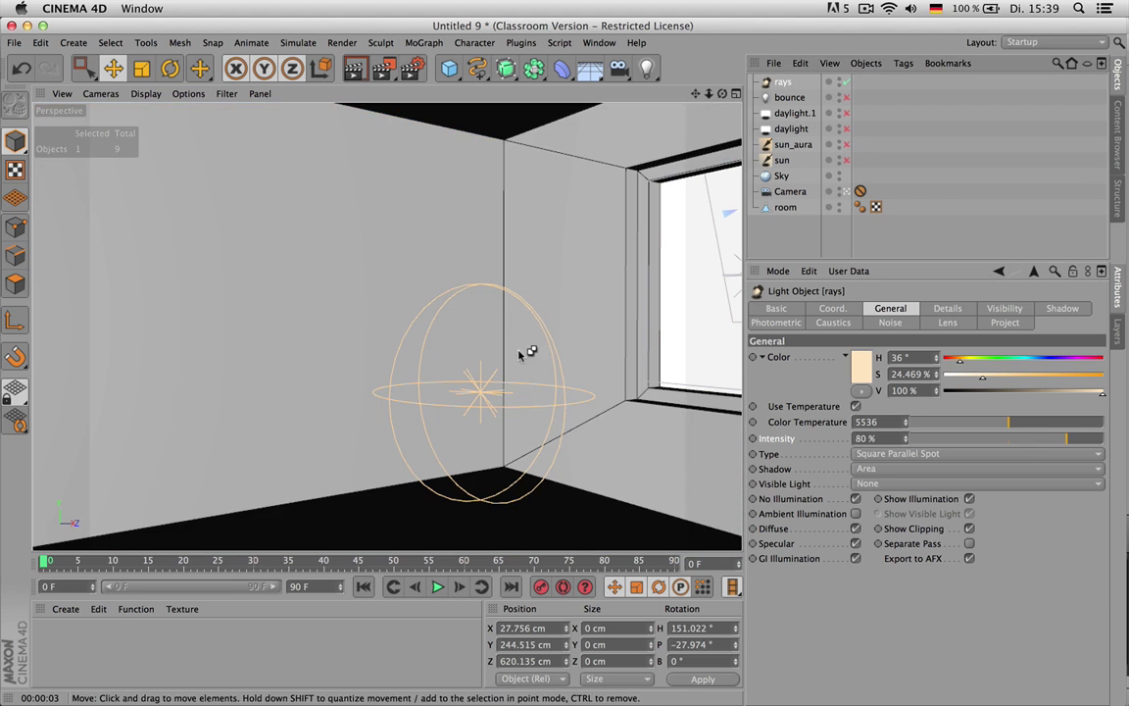
key("super+r")
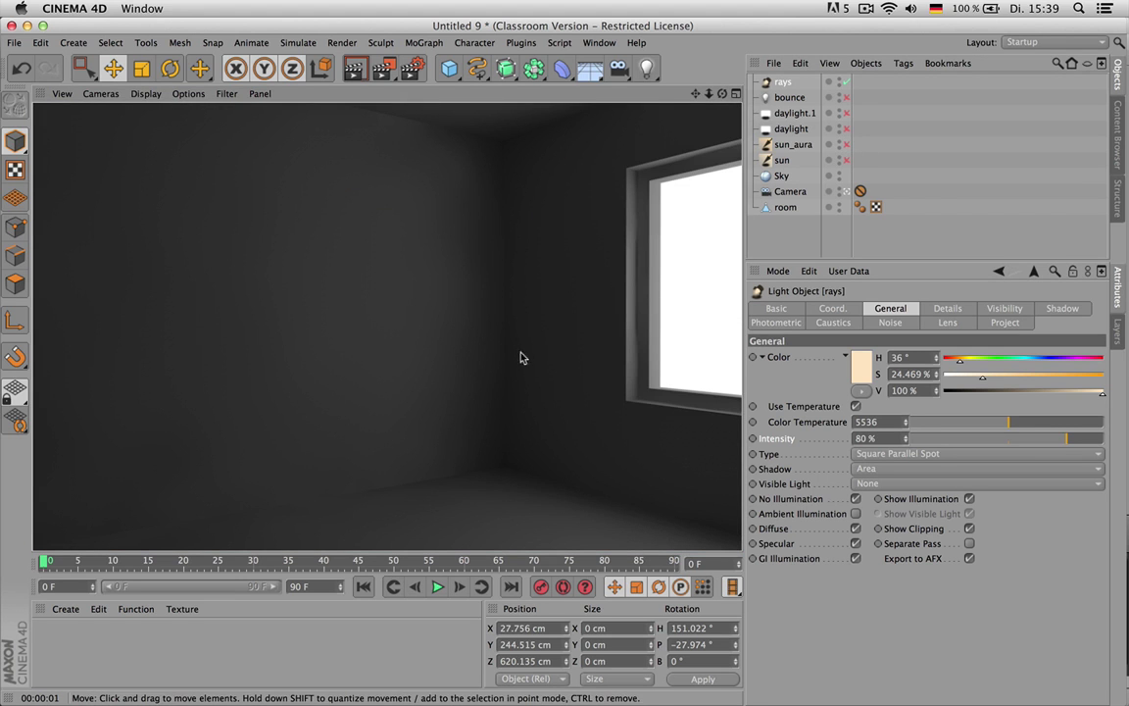
left_click(519, 356)
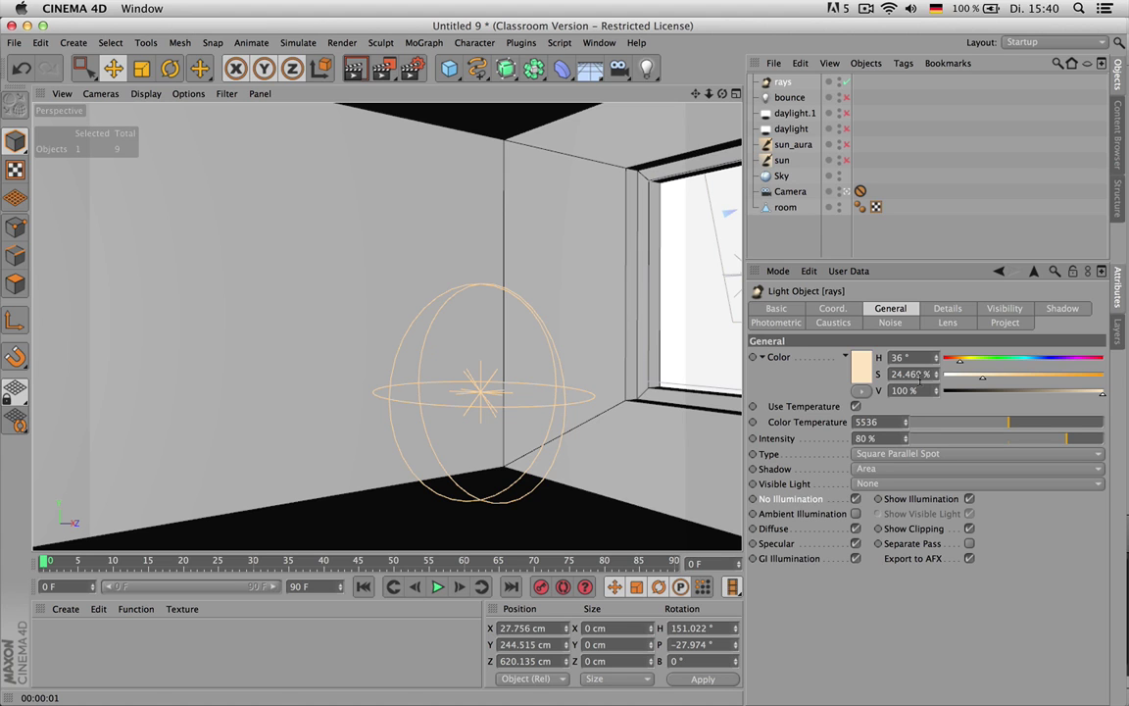
- Set the rays light's visible light to Volumetric and render
left_click(866, 485)
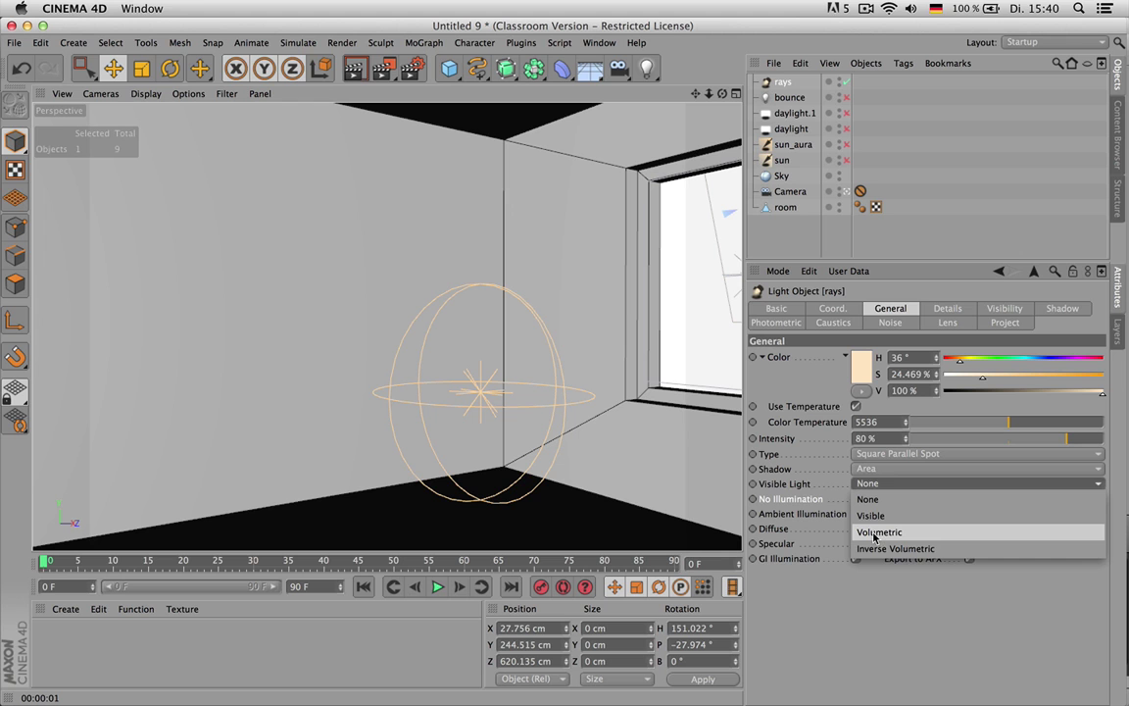
left_click(875, 532)
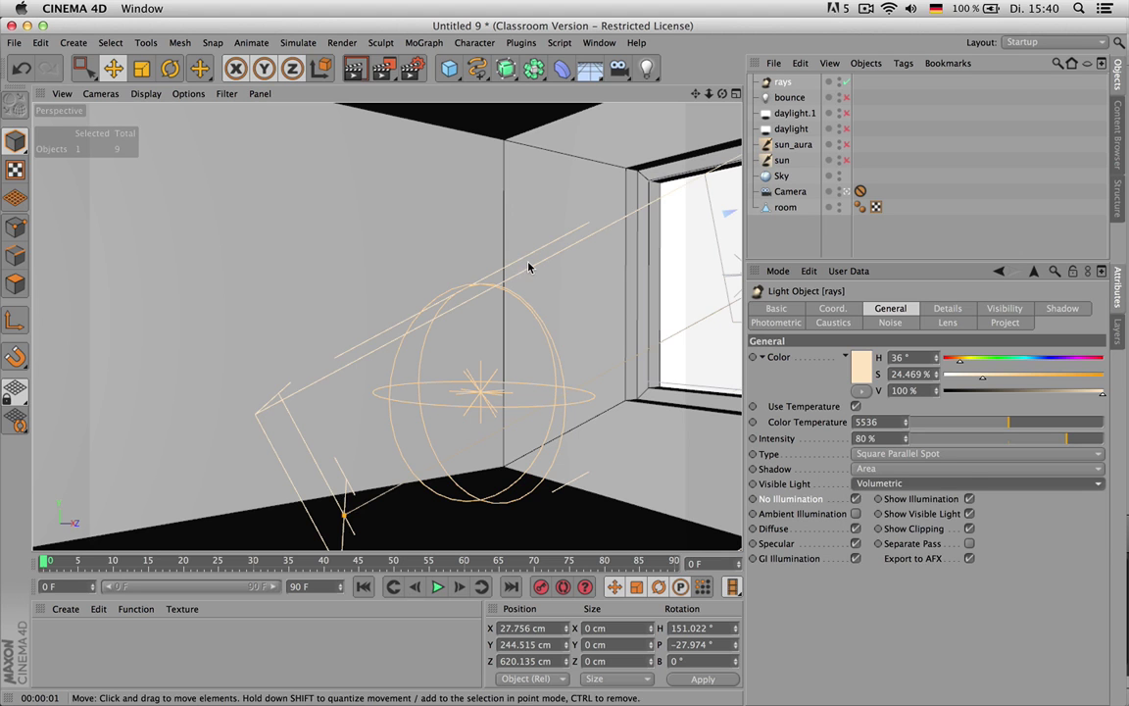
key("super+r")
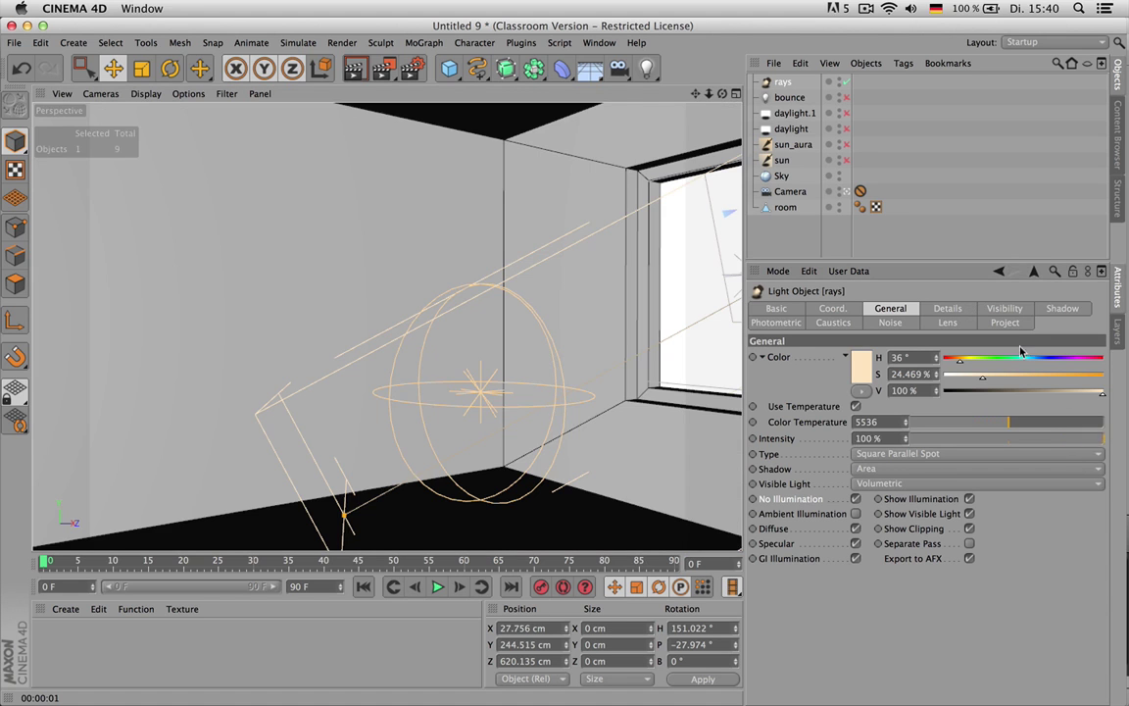
- Set rays outer distance to 604 cm and brightness up to 554%, rendering to preview
left_click(1006, 309)
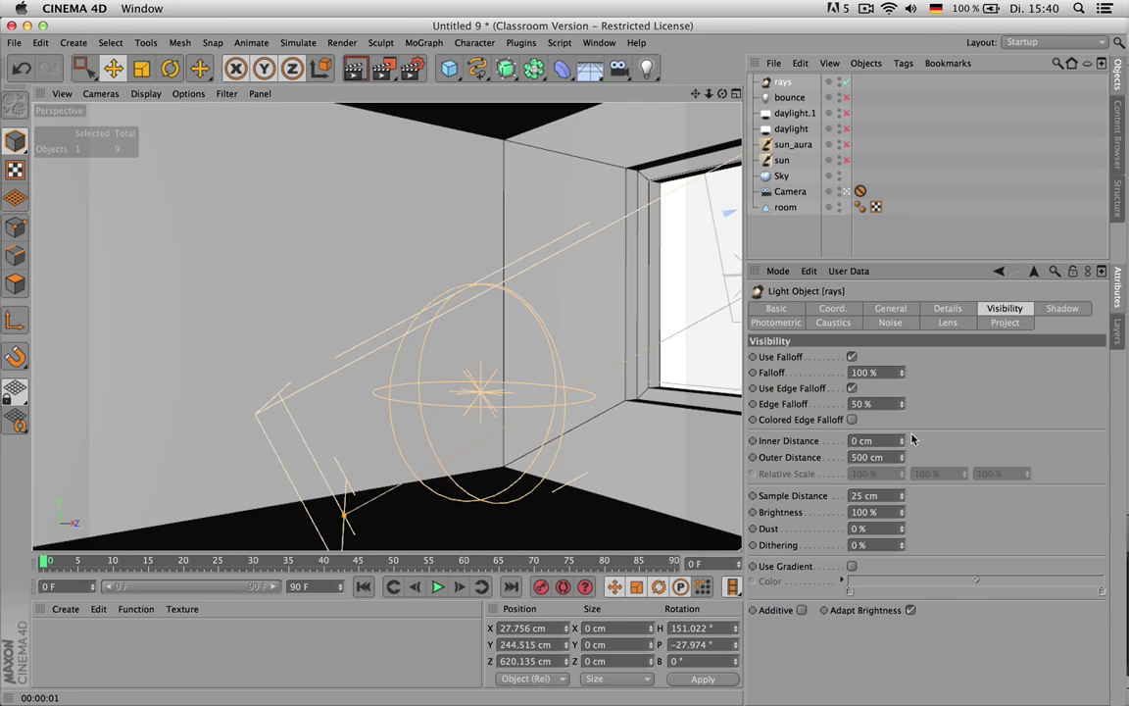
left_click_drag(903, 459, 929, 453)
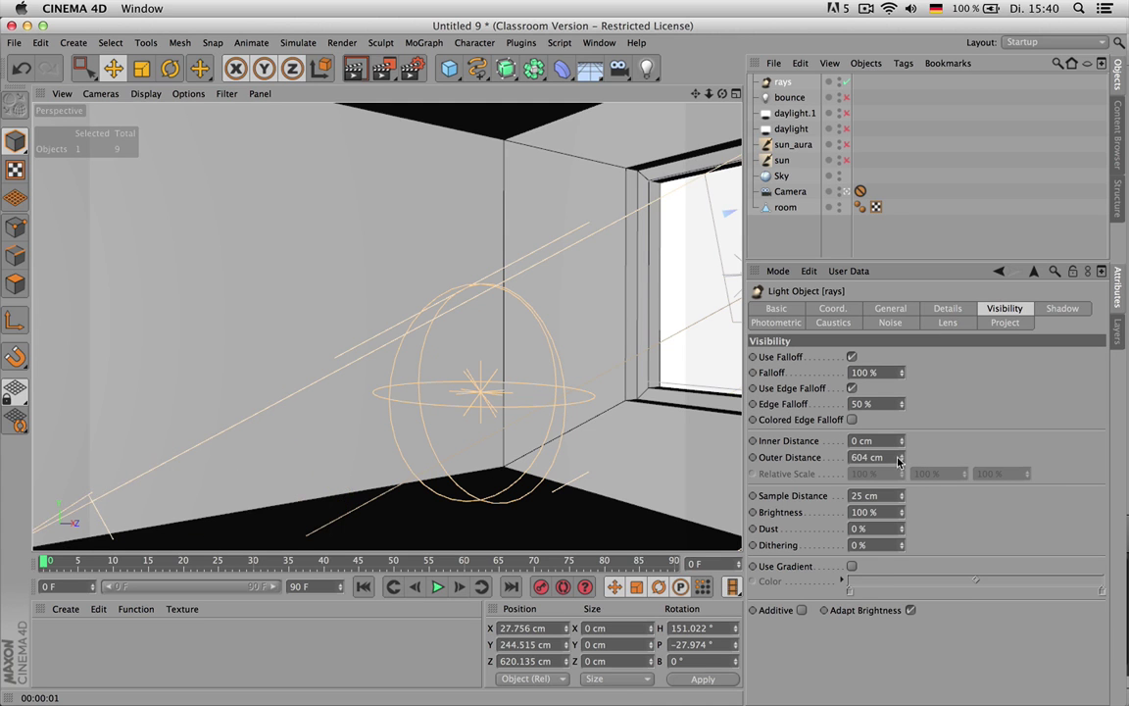
left_click_drag(901, 512, 815, 466)
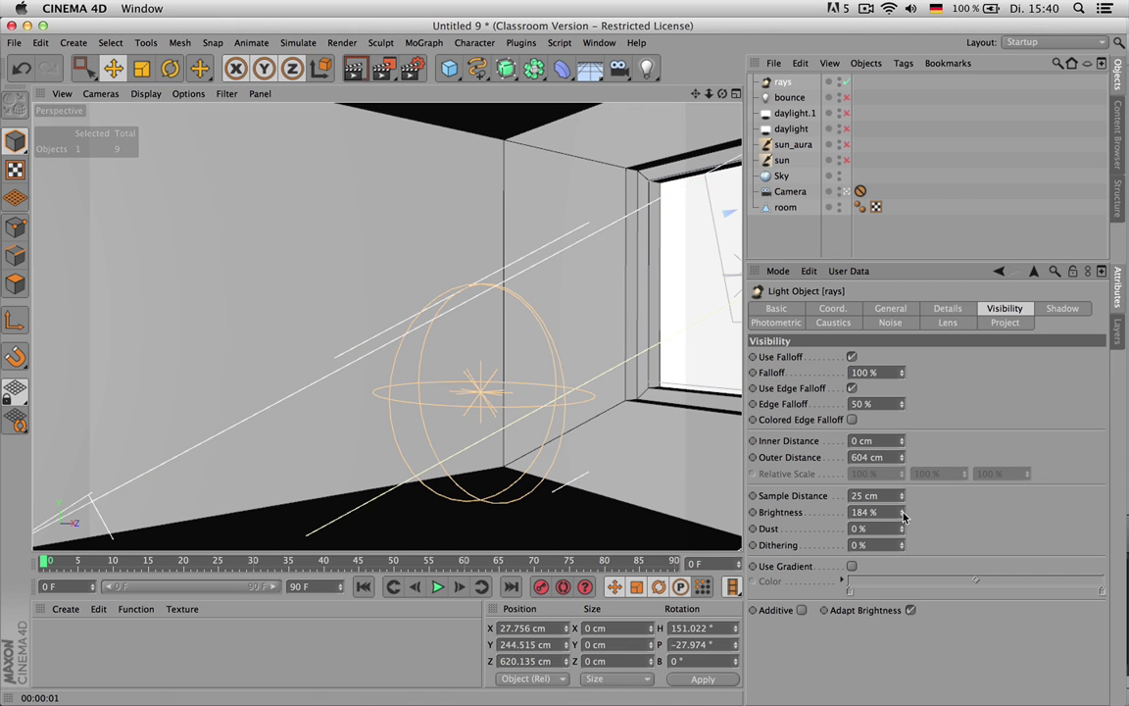
key("ctrl+r")
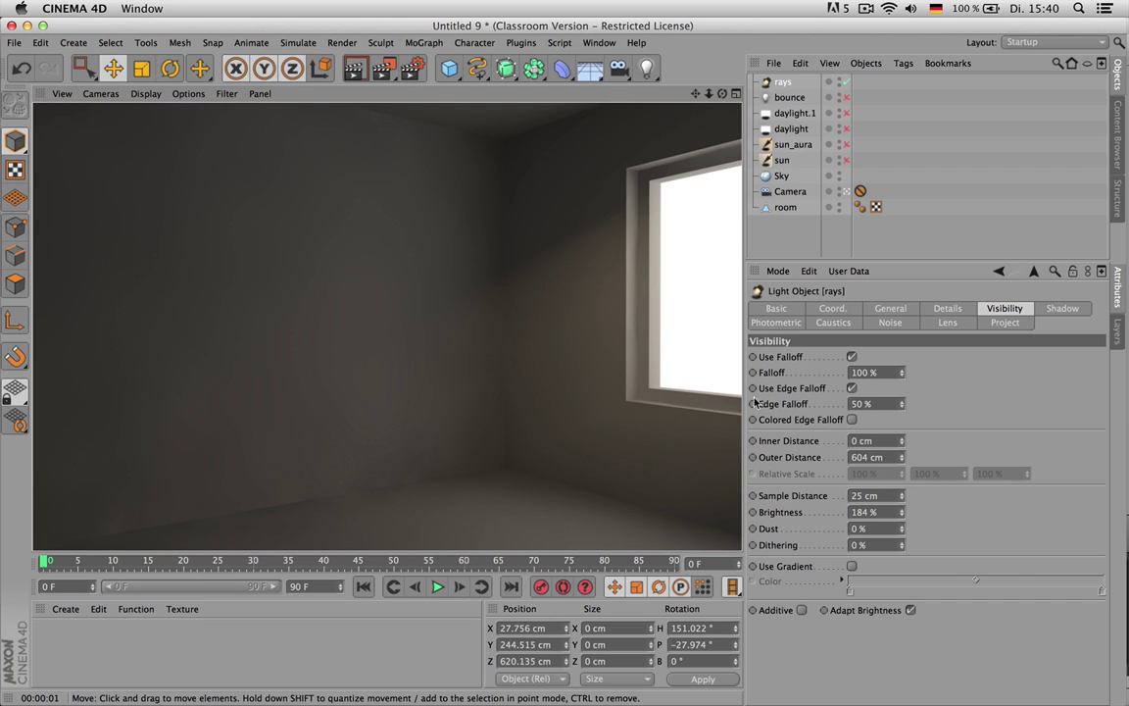
left_click_drag(901, 511, 941, 511)
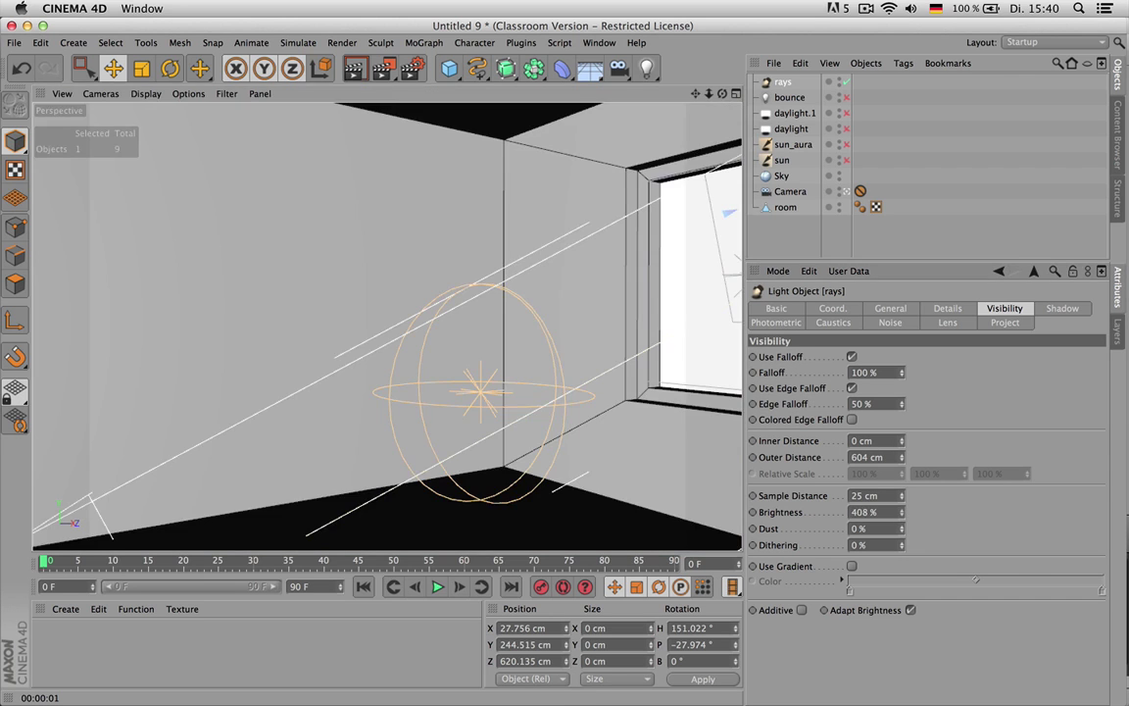
key("ctrl+r")
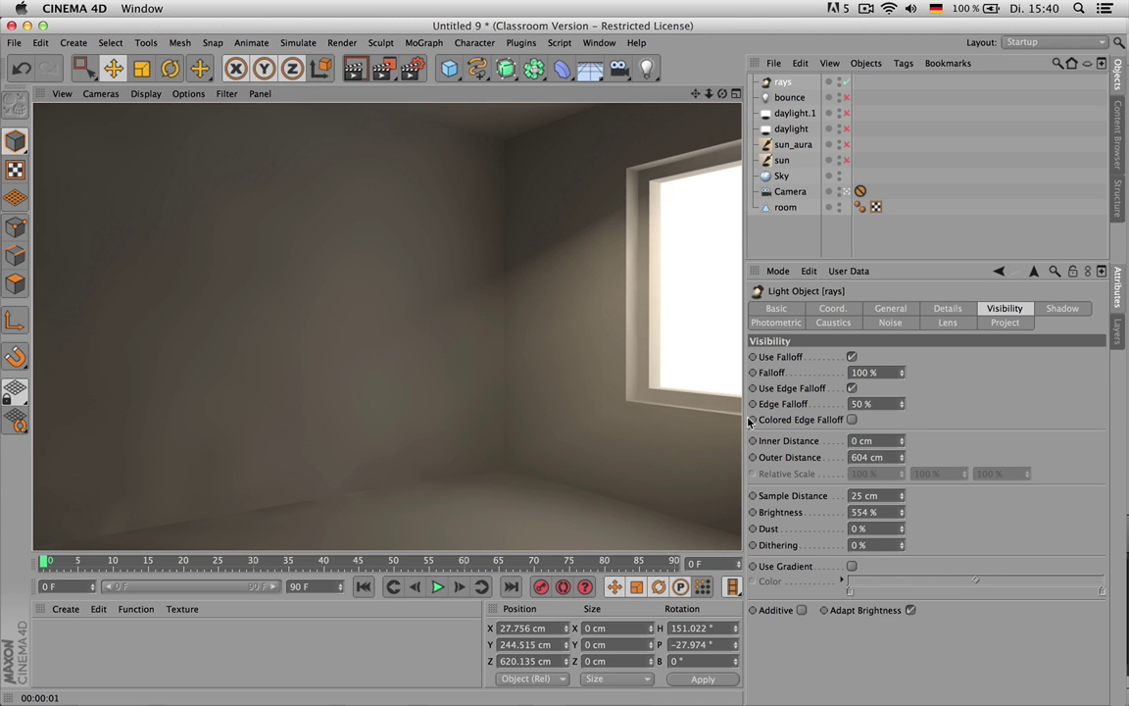
- Turn sun_aura and sun back on and render the view
left_click(847, 145)
left_click(846, 160)
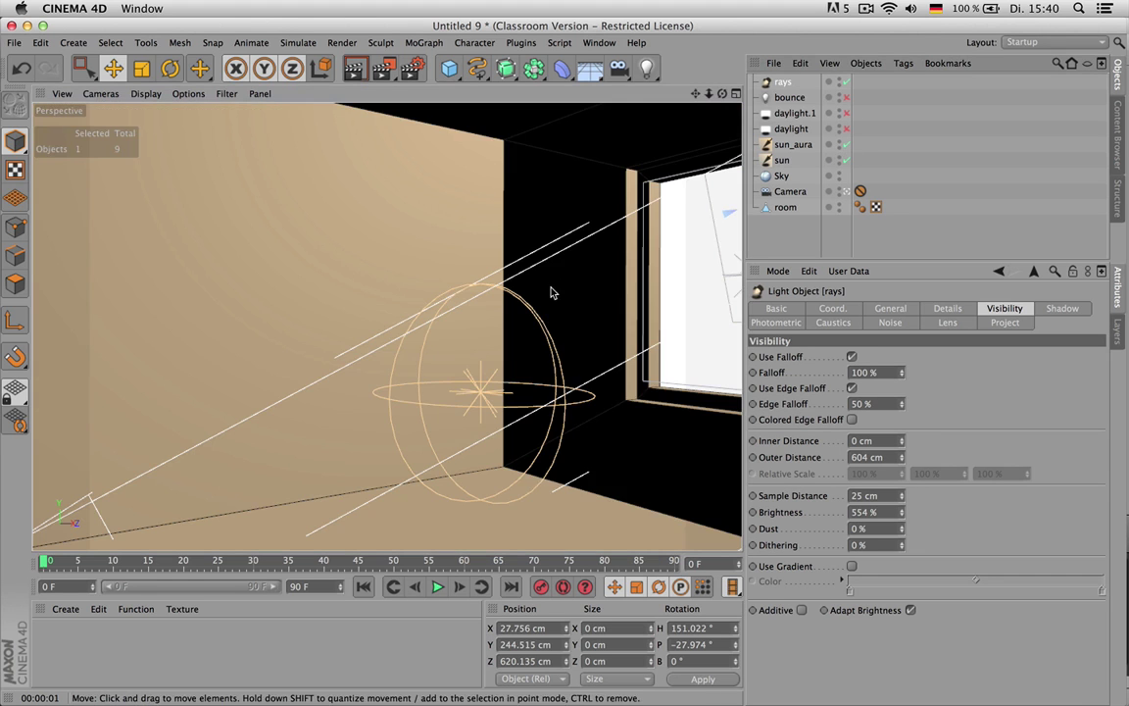
key("ctrl+r")
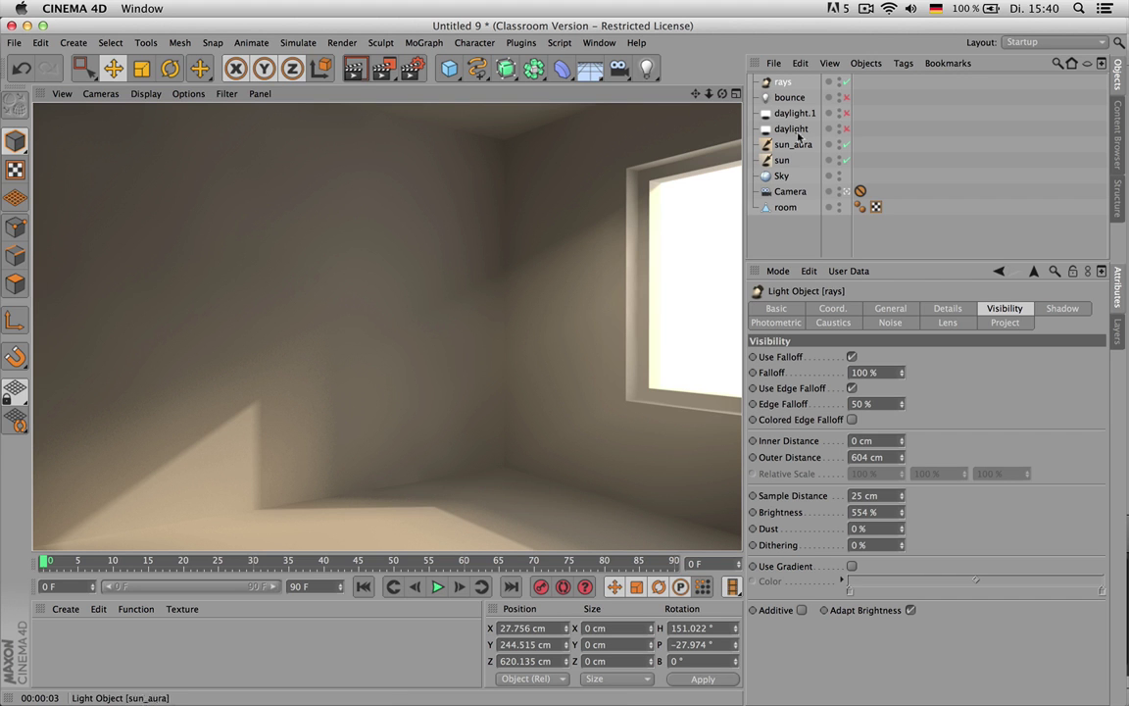
- Turn bounce, daylight.1 and daylight back on and render the fully lit room
left_click(847, 97)
left_click(847, 112)
left_click(847, 128)
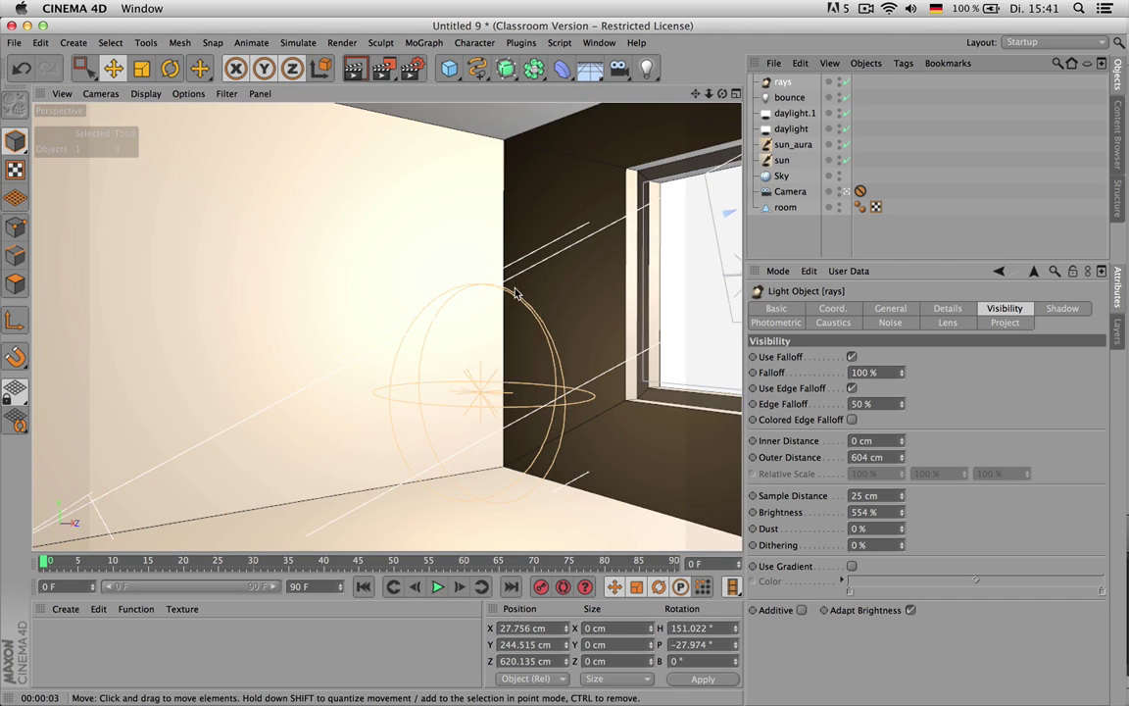
key("ctrl+r")
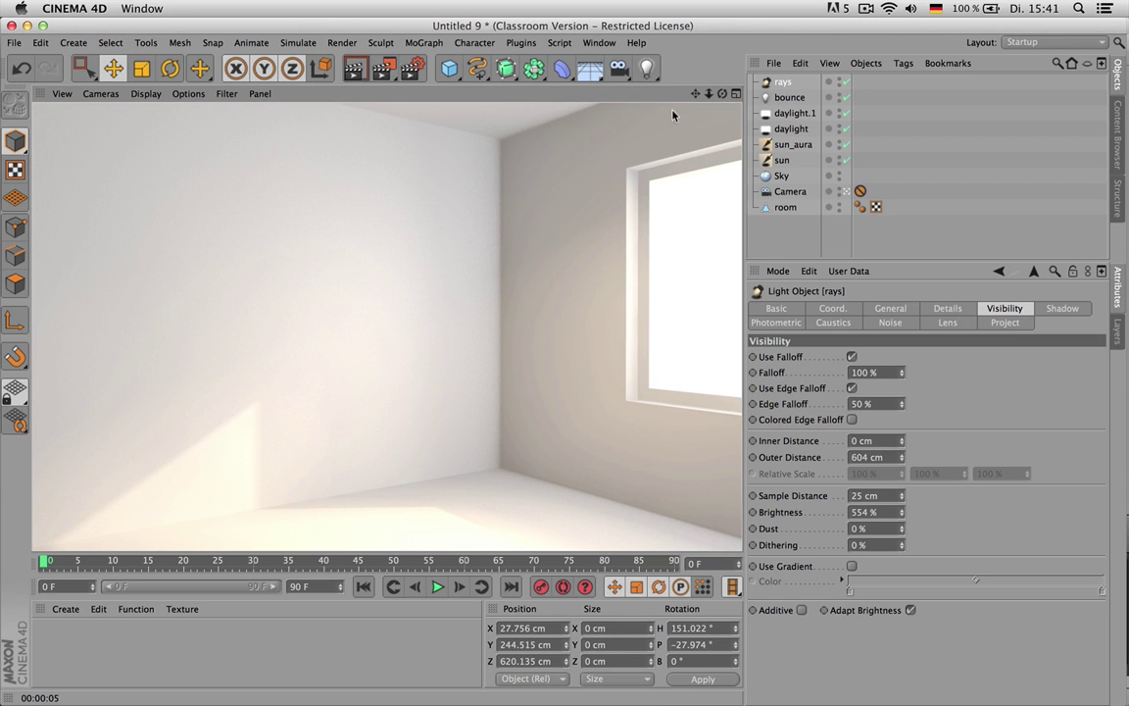
- Delete the Protection tag from the Camera so it can move
left_click(790, 191)
left_click(860, 191)
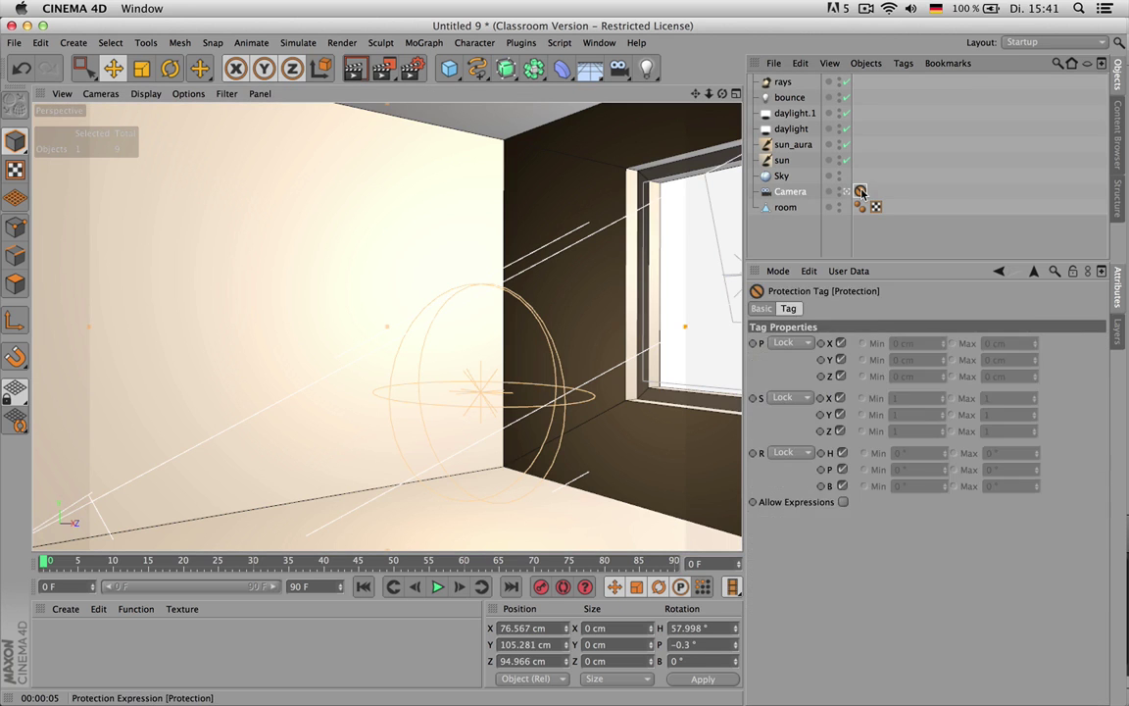
key("Delete")
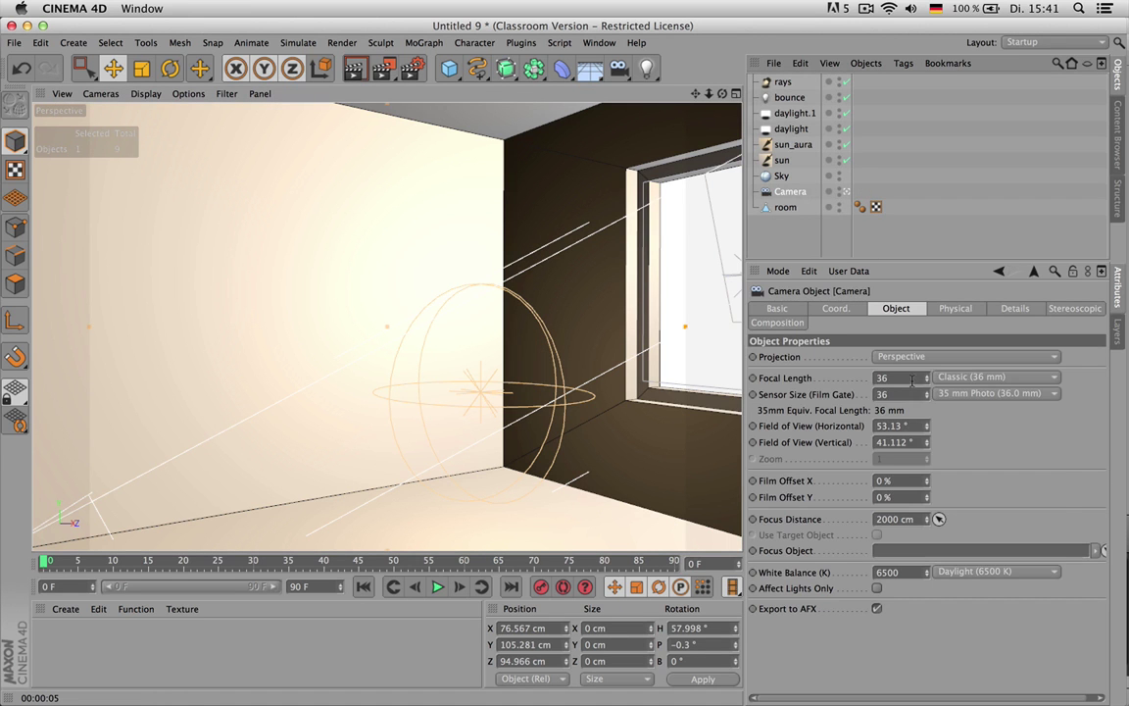
- Set the Camera's focal length preset to Wide Angle (25 mm)
left_click(996, 376)
left_click(985, 423)
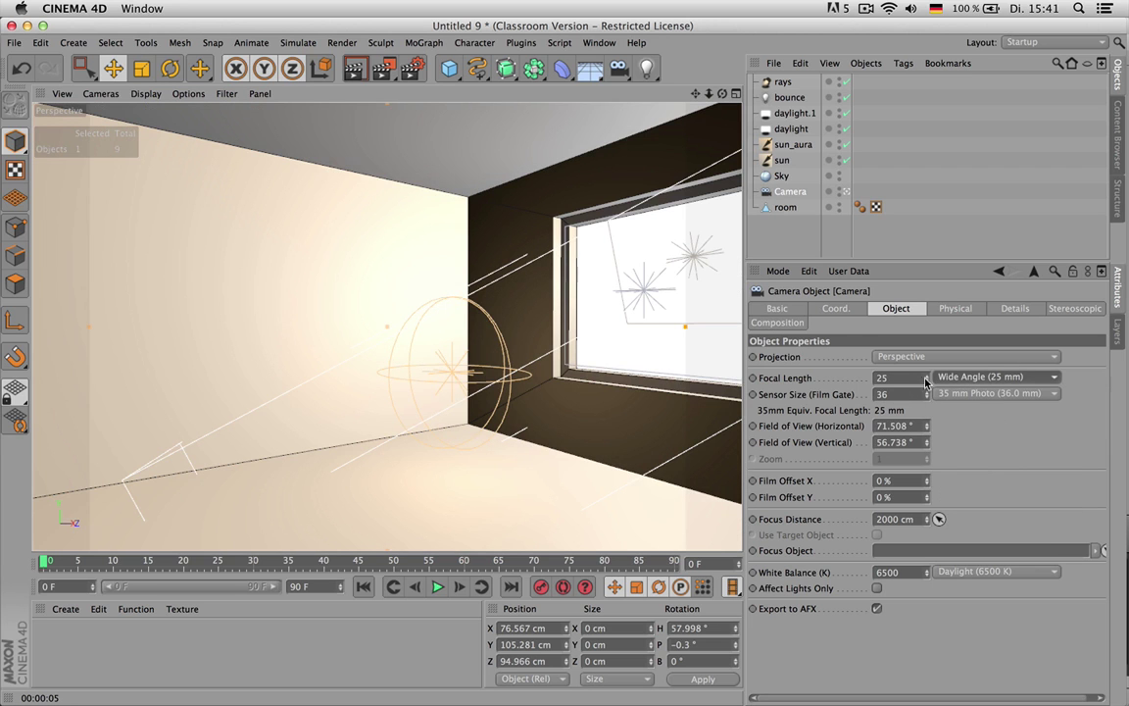
left_click(802, 232)
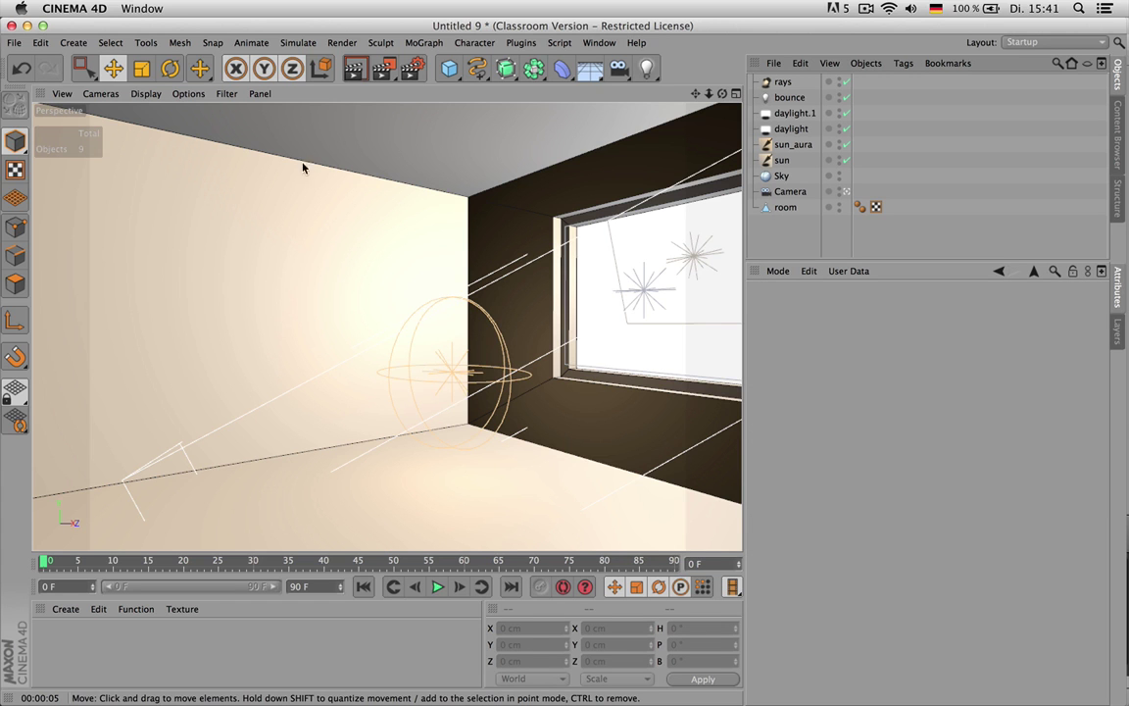
- Add a spot light and move it toward the window in the top view
left_click(645, 74)
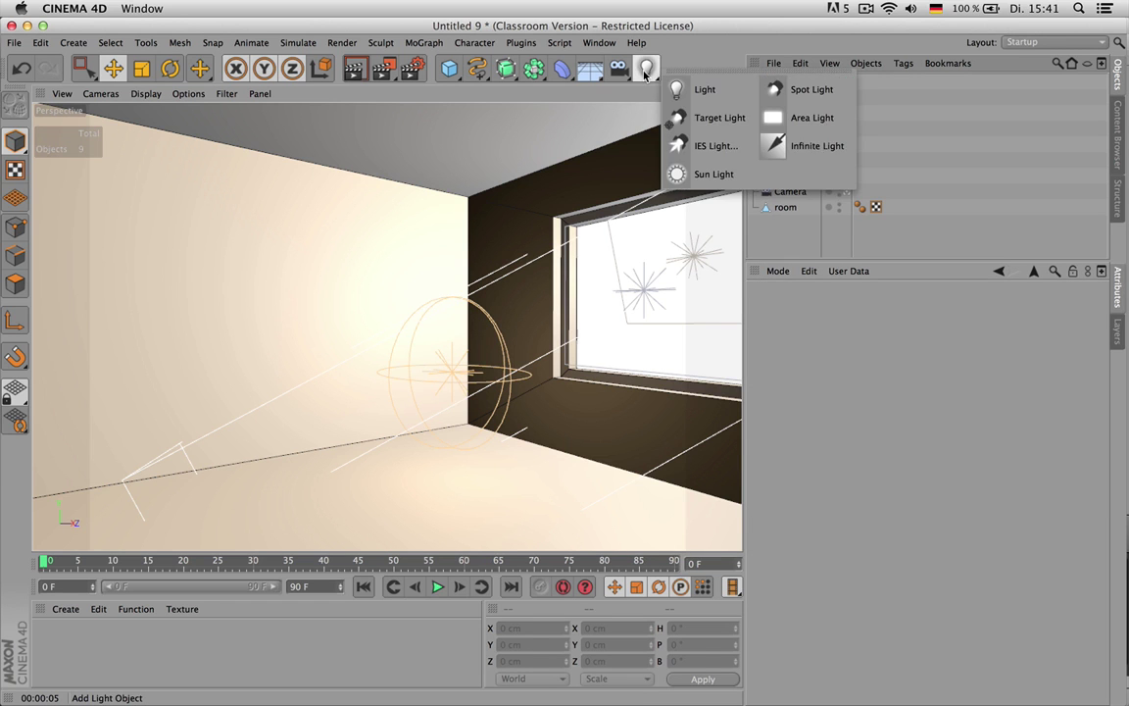
left_click(796, 88)
middle_click(516, 252)
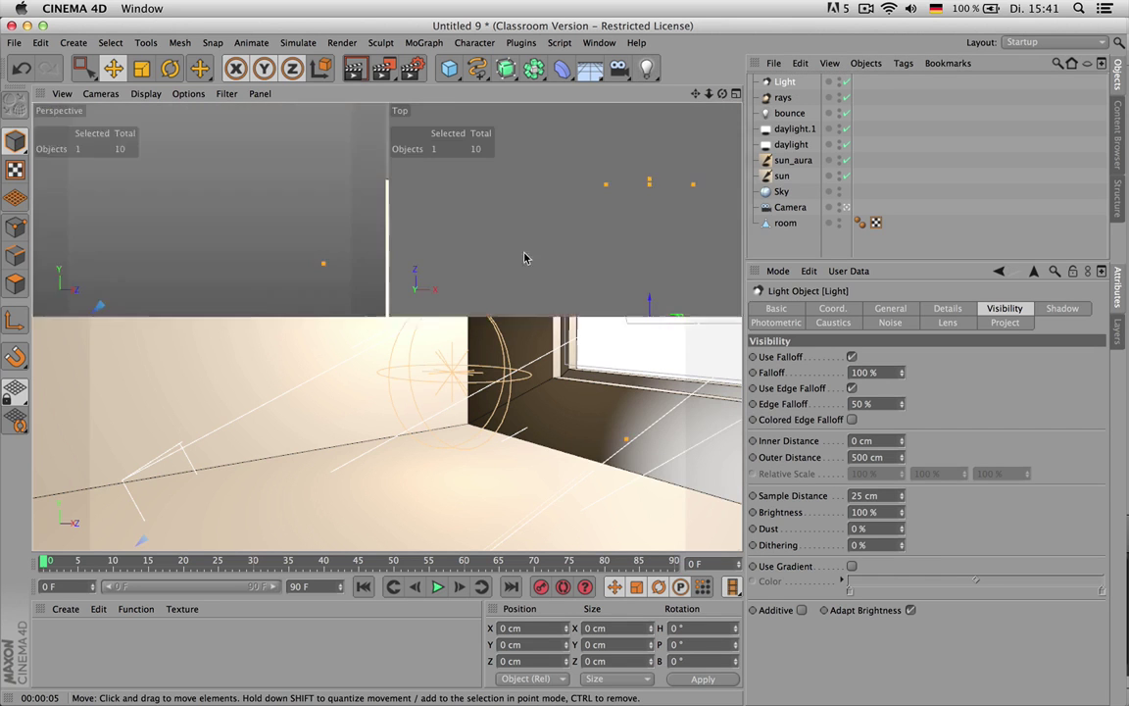
middle_click(609, 197)
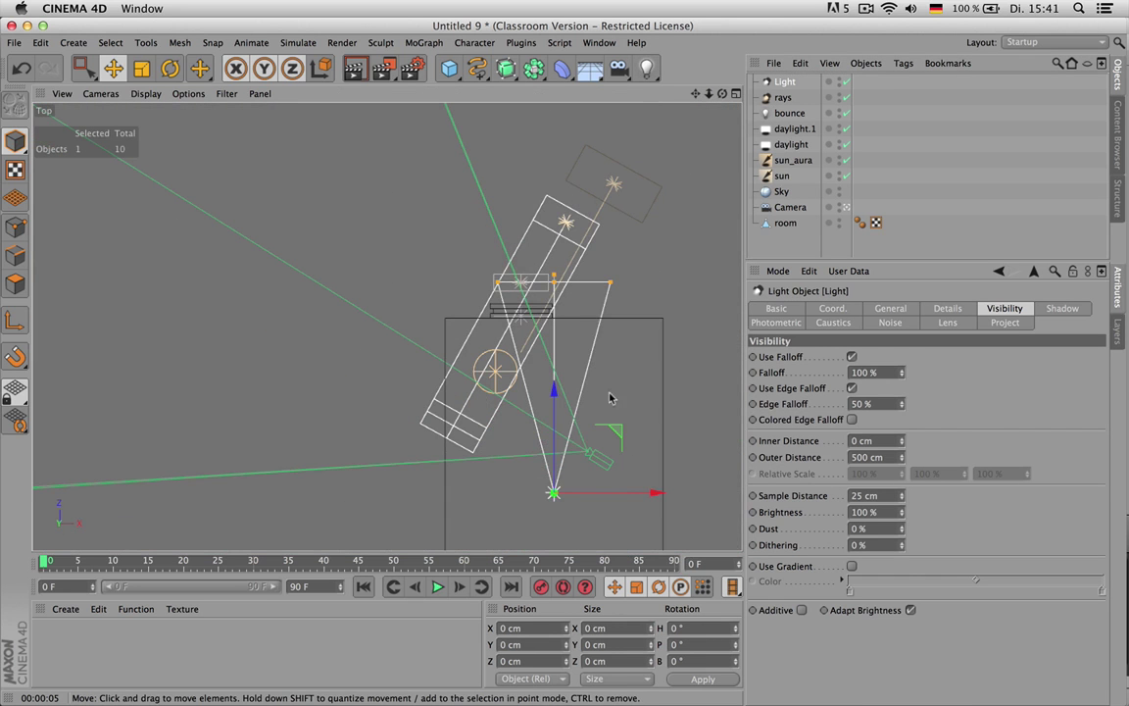
key("e")
left_click_drag(630, 420, 615, 196)
- Rotate and tilt the spot light's cone in the top and right views to aim it
key("r")
left_click_drag(629, 363, 534, 114)
middle_click(286, 316)
middle_click(292, 411)
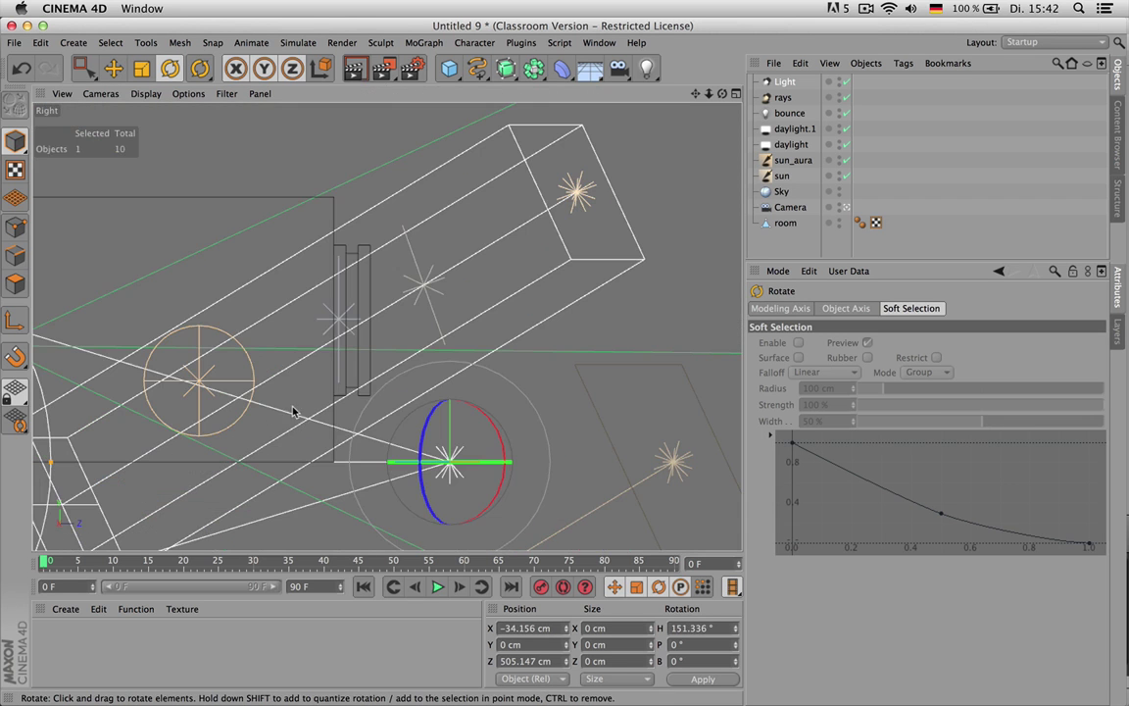
left_click_drag(591, 312, 622, 404)
key("e")
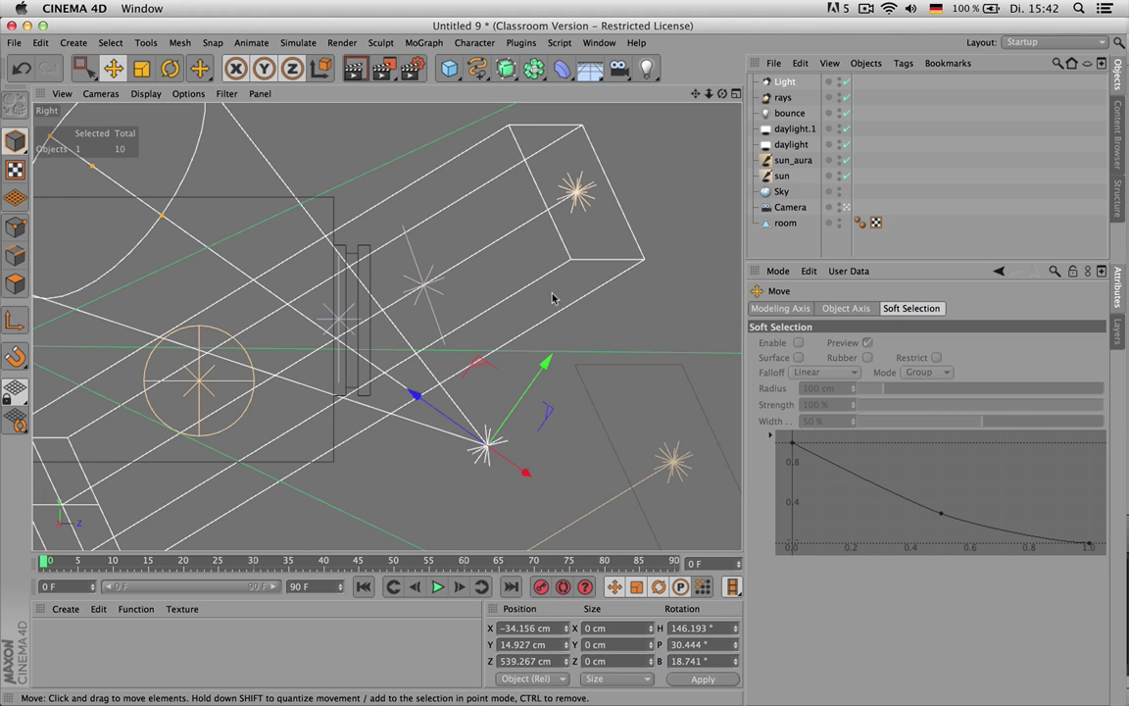
key("r")
left_click_drag(584, 274, 552, 332)
- Select the new spot light to show its settings and enlarge the perspective view
key("e")
key("r")
key("e")
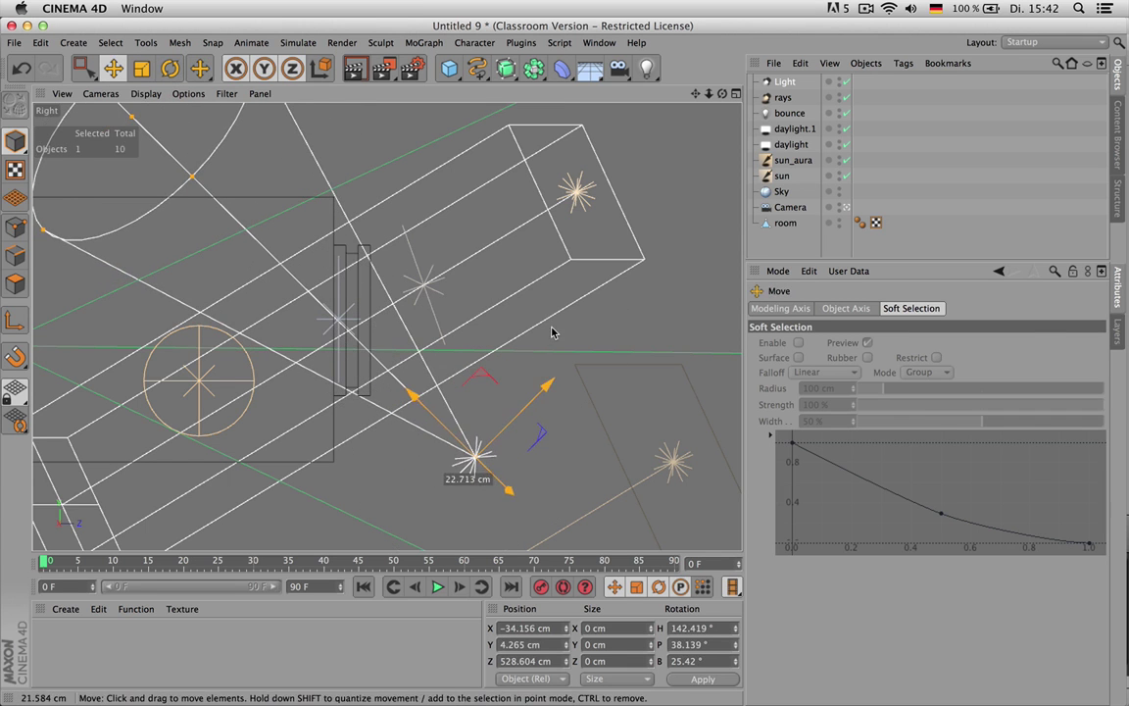
left_click(784, 81)
left_click(946, 310)
left_click(890, 307)
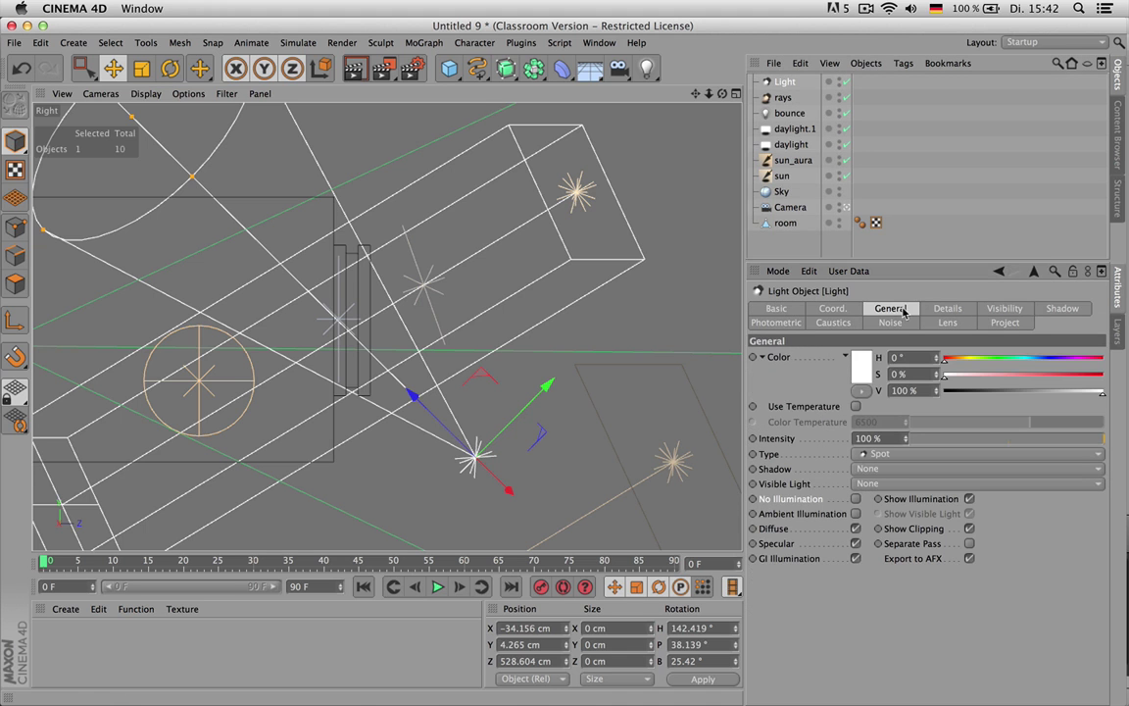
middle_click(372, 281)
middle_click(303, 252)
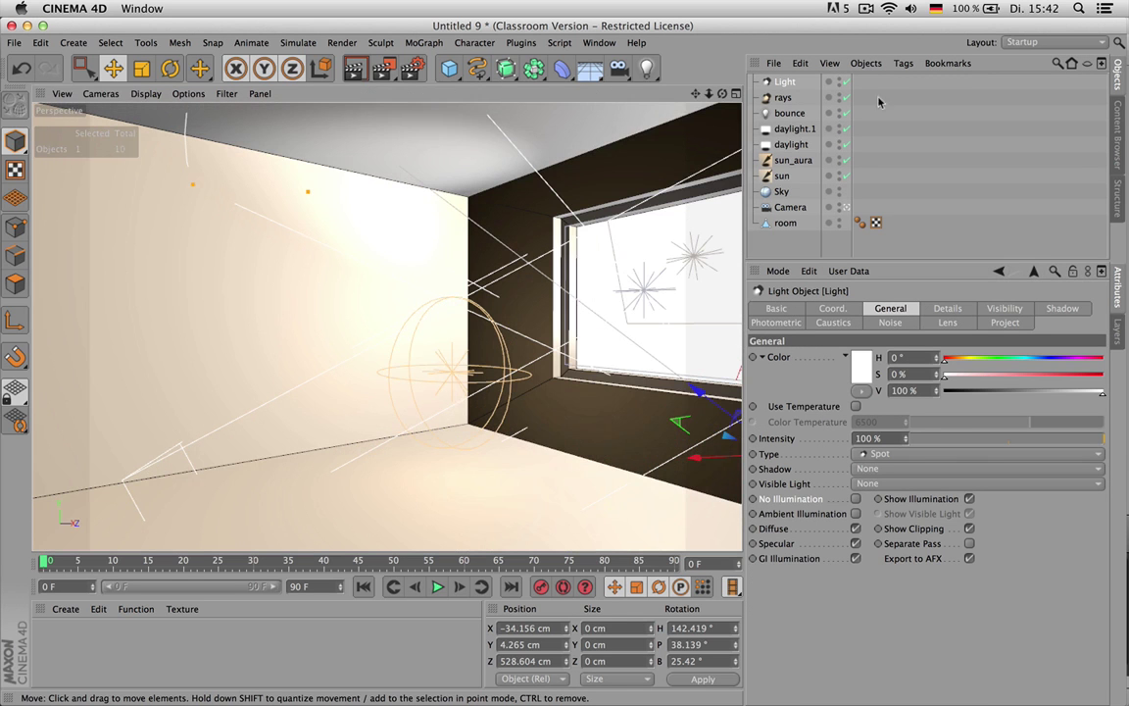
- Turn off all other lights, rename the spot light causitcs, and start a test render
left_click(846, 97)
left_click_drag(846, 113, 846, 176)
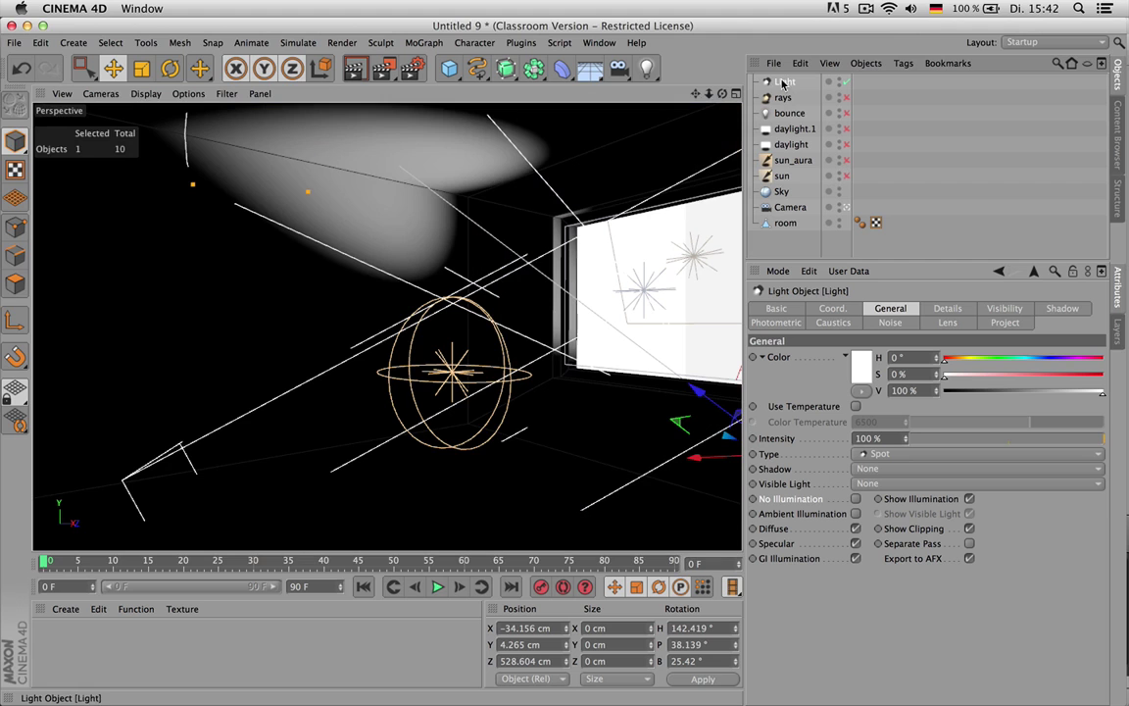
type("caustics")
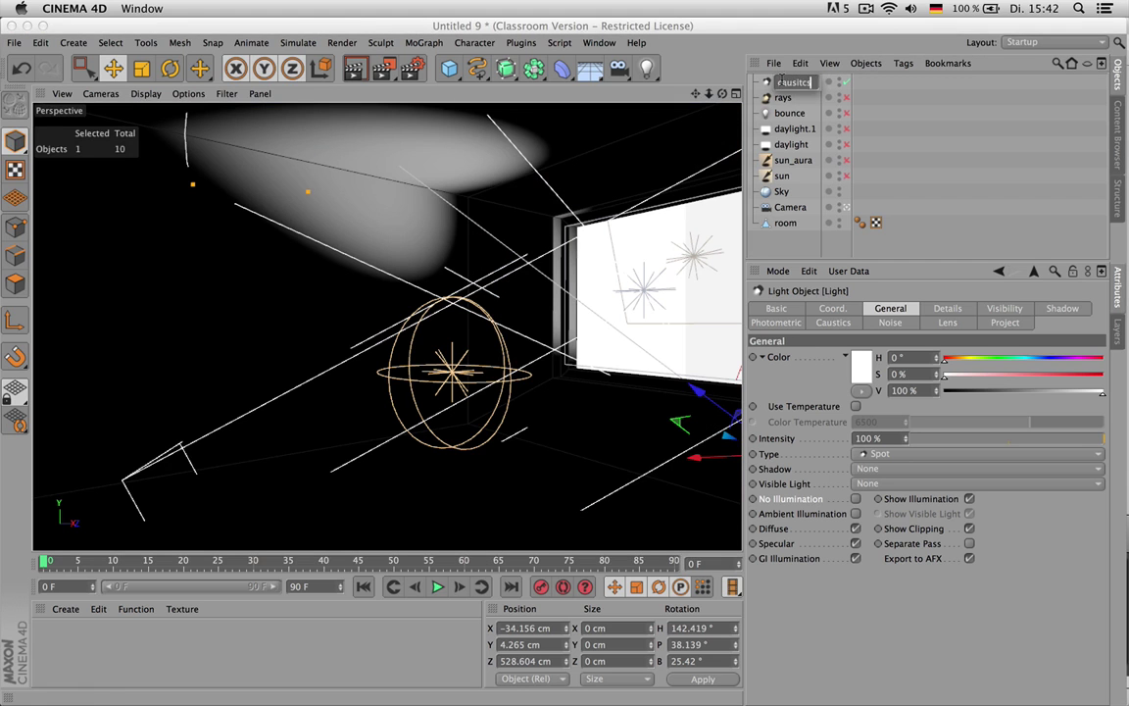
key("Return")
key("ctrl+r")
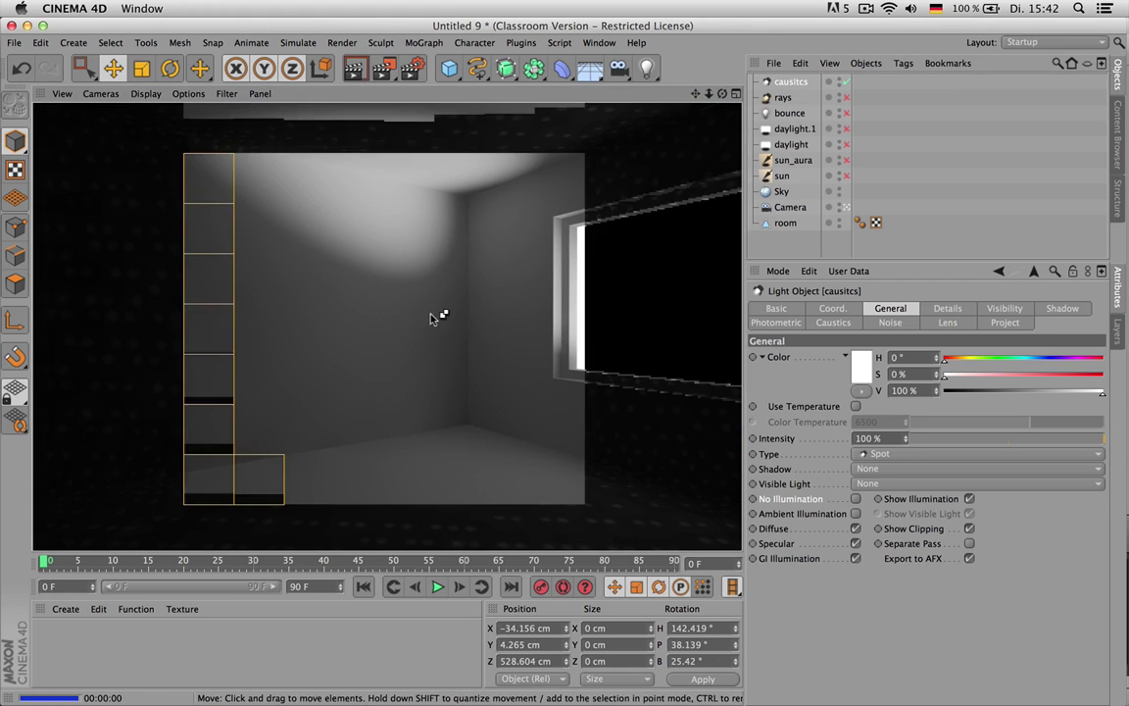
key("Escape")
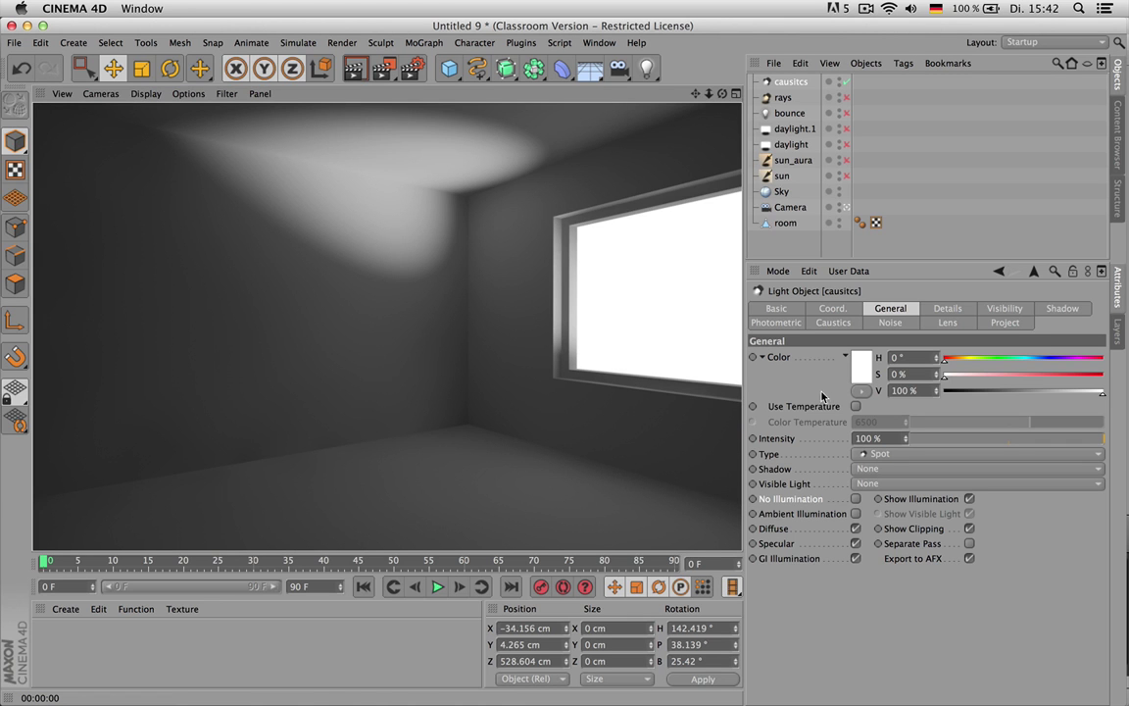
- Set the spot light's shadow to Shadow Maps (Soft) and render to check
left_click(872, 469)
left_click(887, 484)
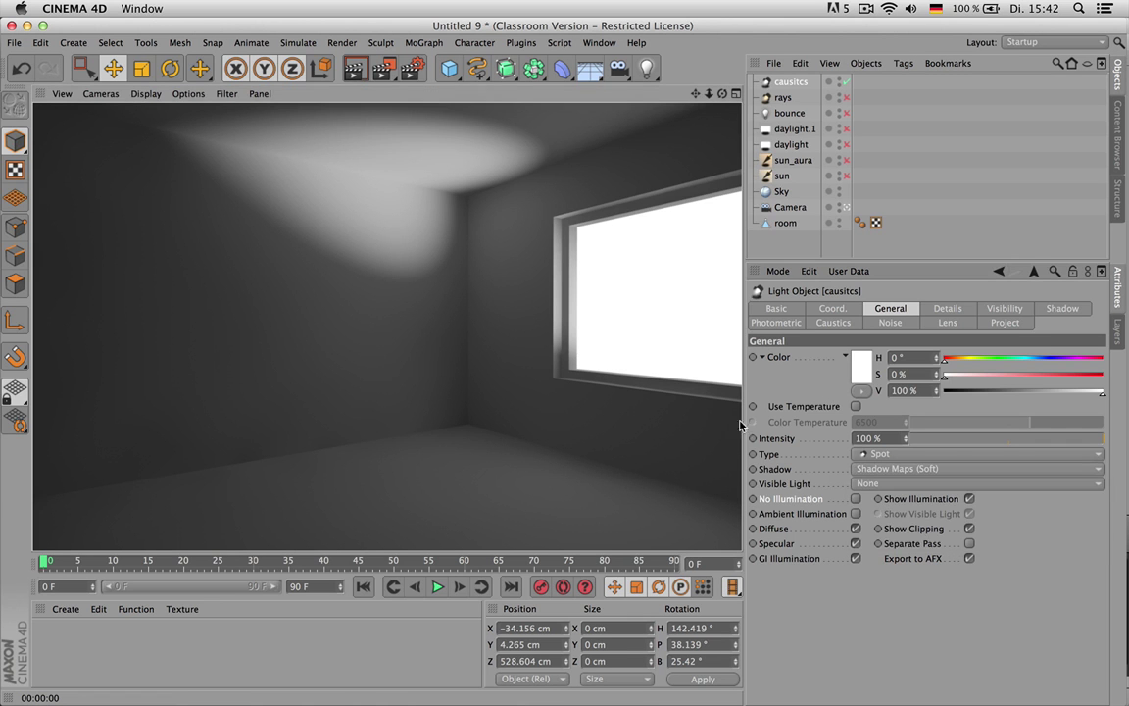
key("ctrl+r")
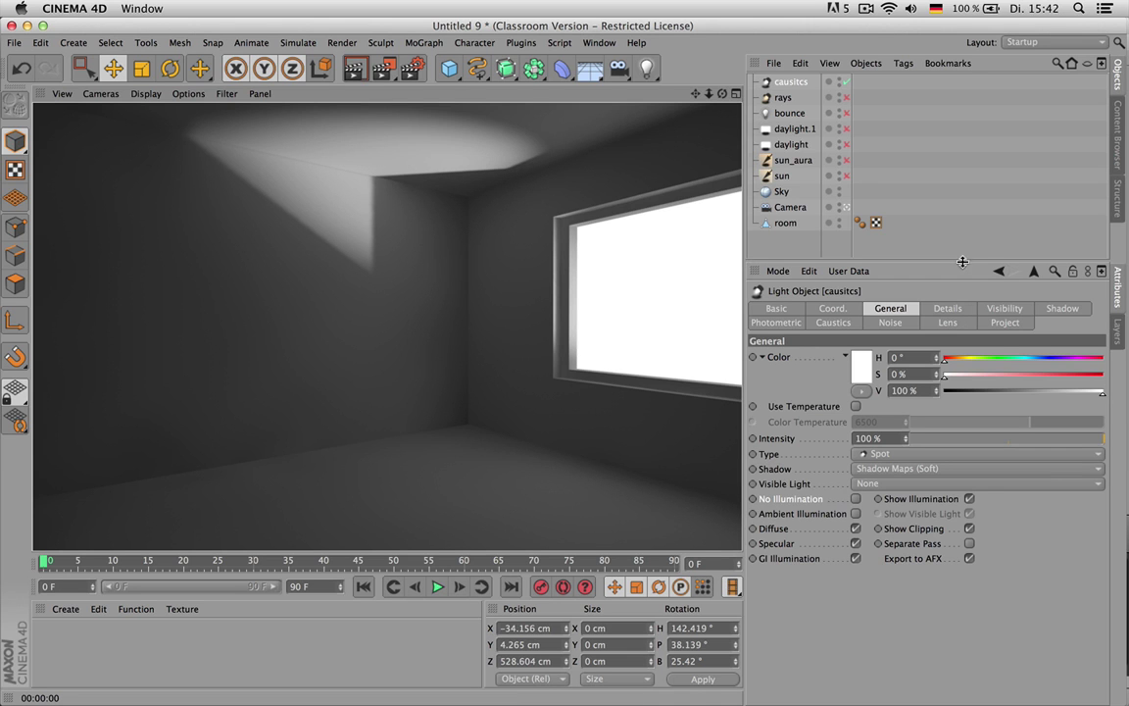
- Set the causitcs light's Noise to Illumination and render the result
left_click(890, 323)
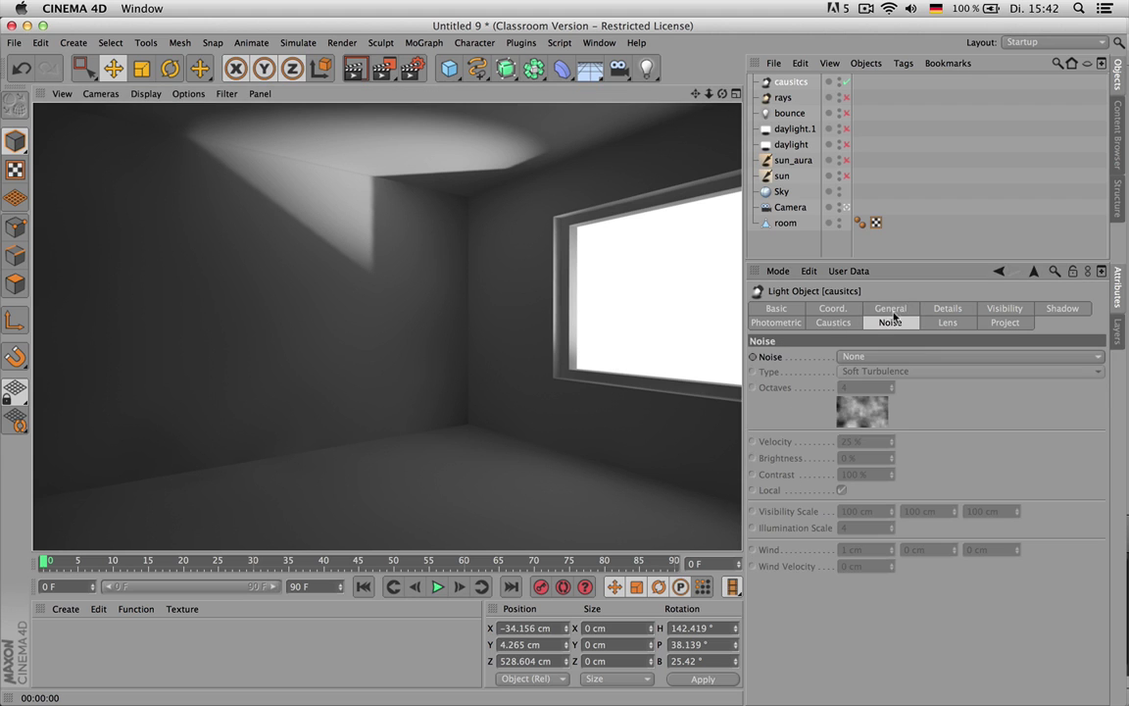
left_click(854, 359)
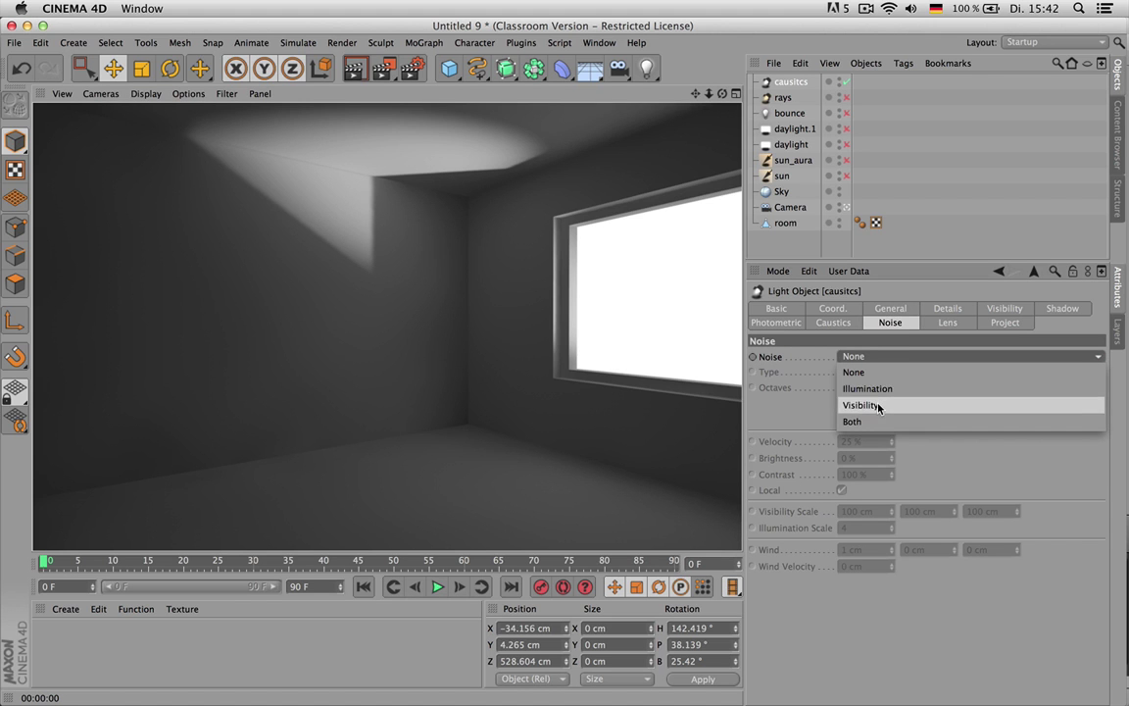
left_click(870, 388)
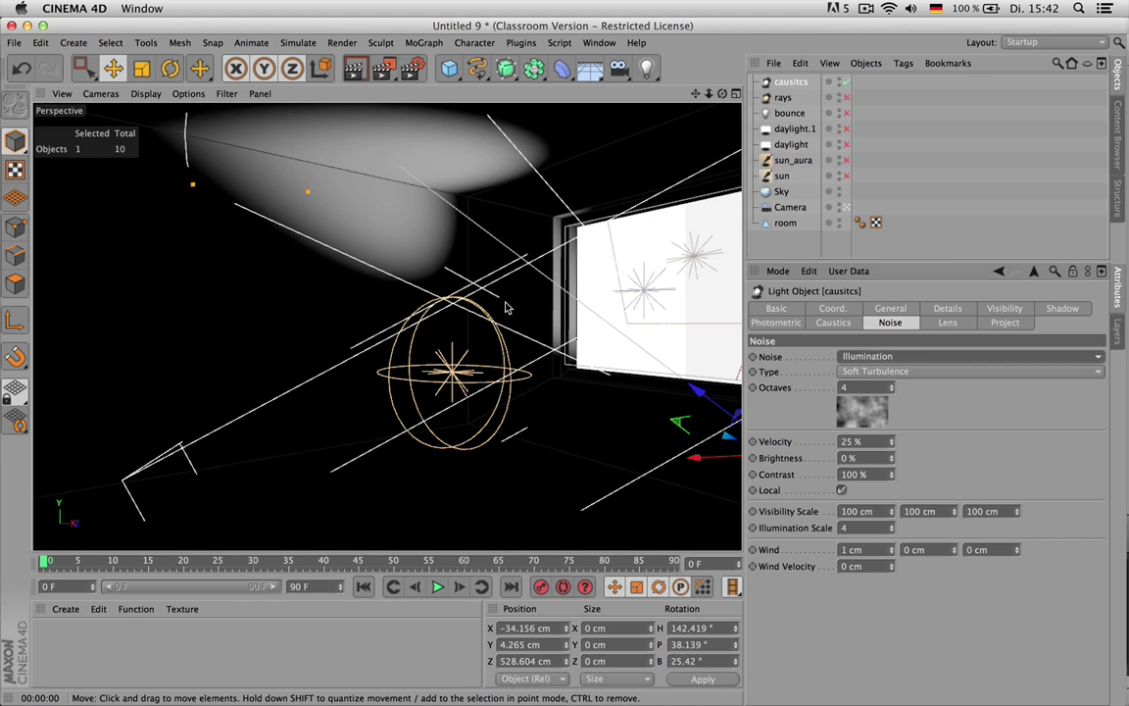
key("ctrl+r")
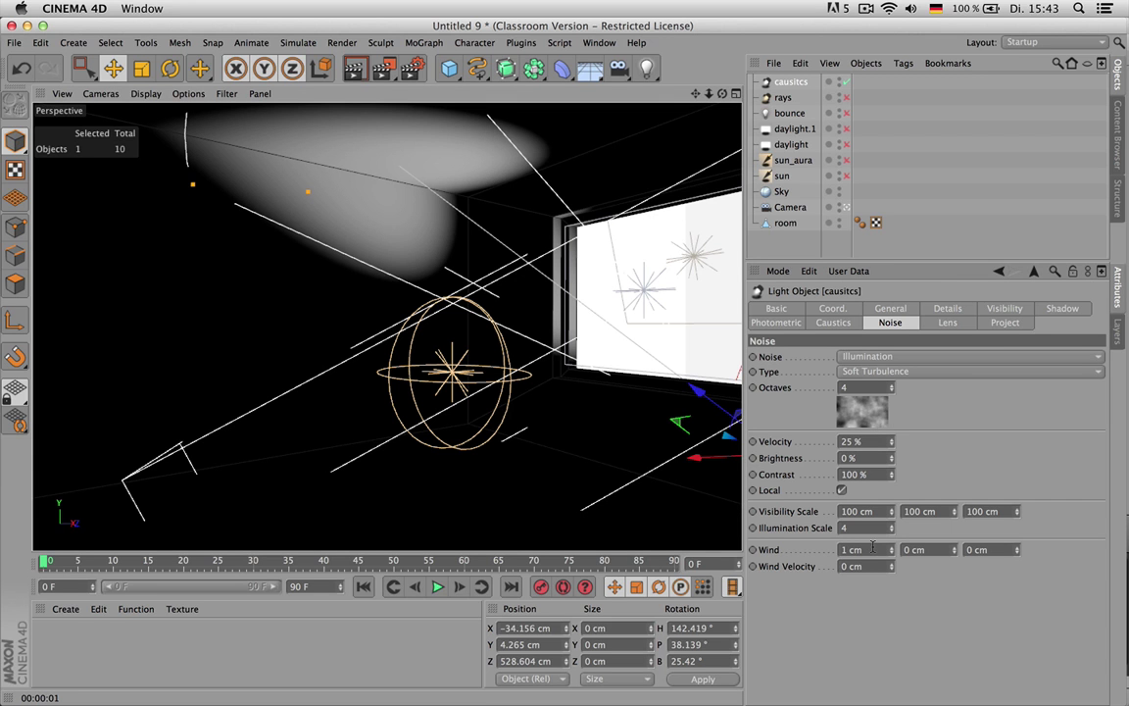
- Try noise Contrast 50% and 120%, keep 100%, raise Brightness to 22%, and render
double_click(866, 474)
type("50")
key("Return")
type("120")
key("Return")
type("100")
key("Return")
left_click_drag(891, 462, 906, 459)
key("ctrl+r")
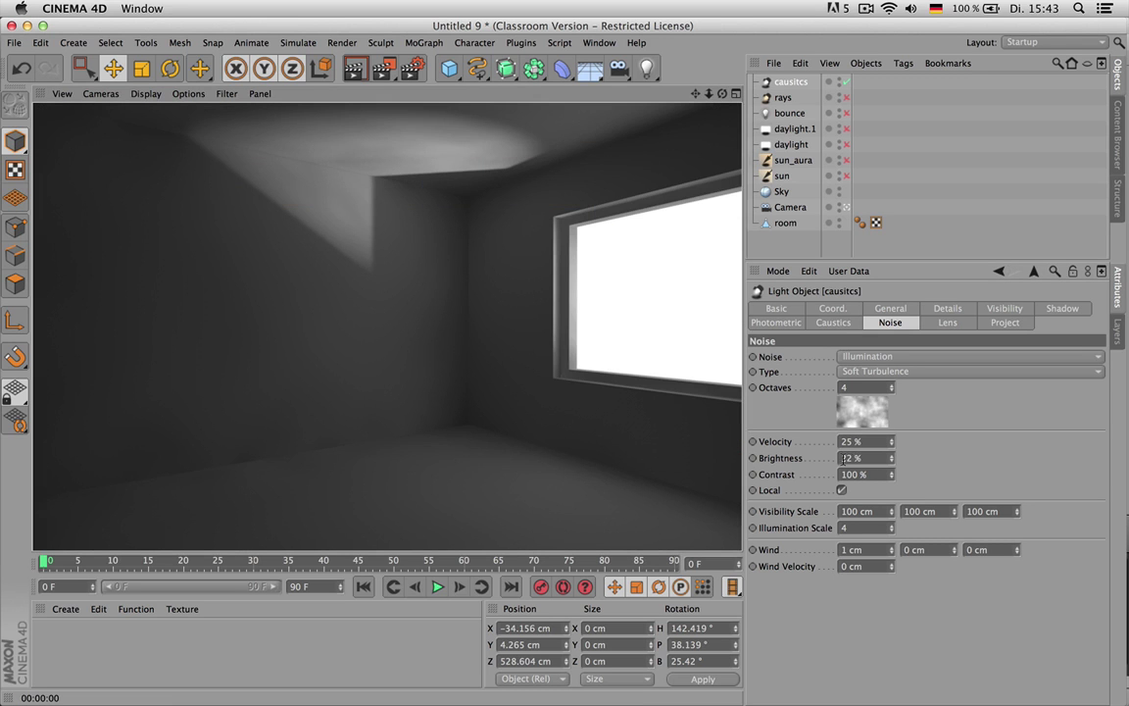
left_click(771, 86)
- Enable Use Temperature on causitcs with a 5608 colour temperature and render a preview
left_click(891, 309)
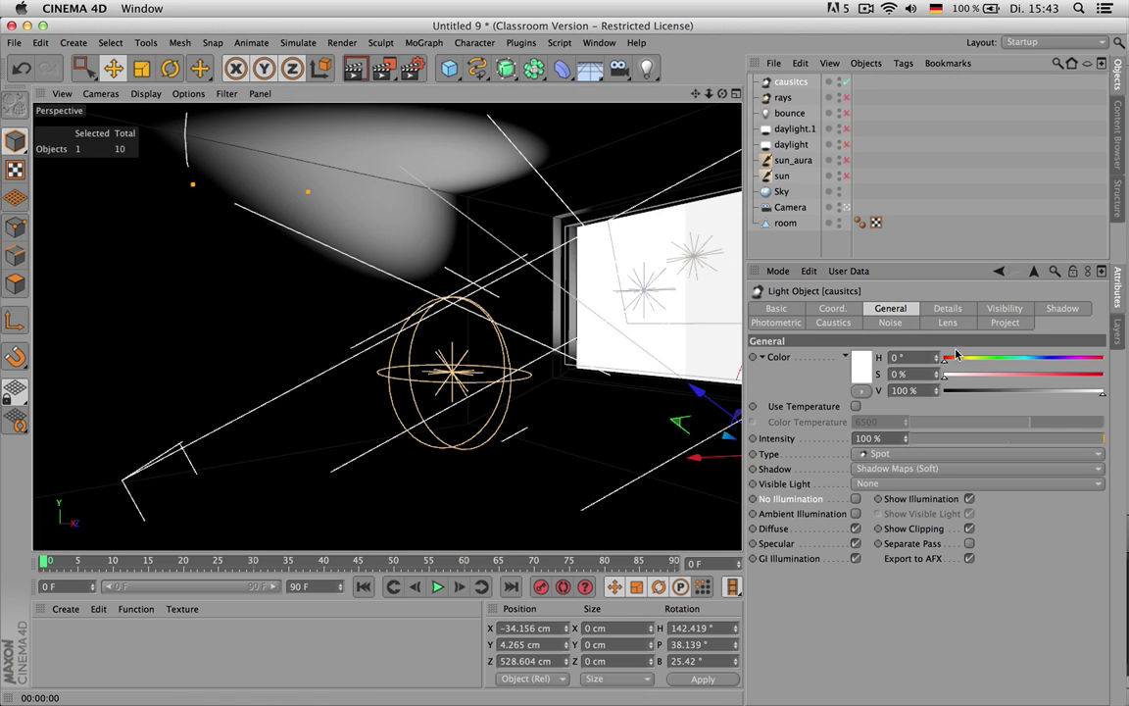
left_click(857, 407)
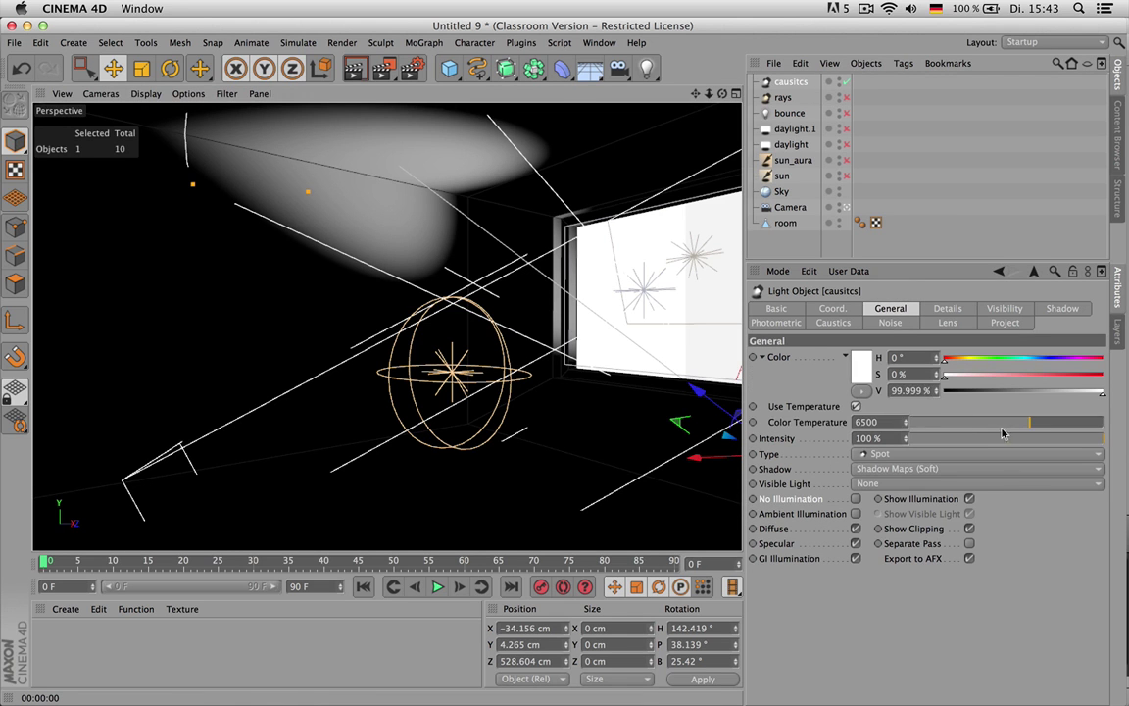
left_click(1010, 422)
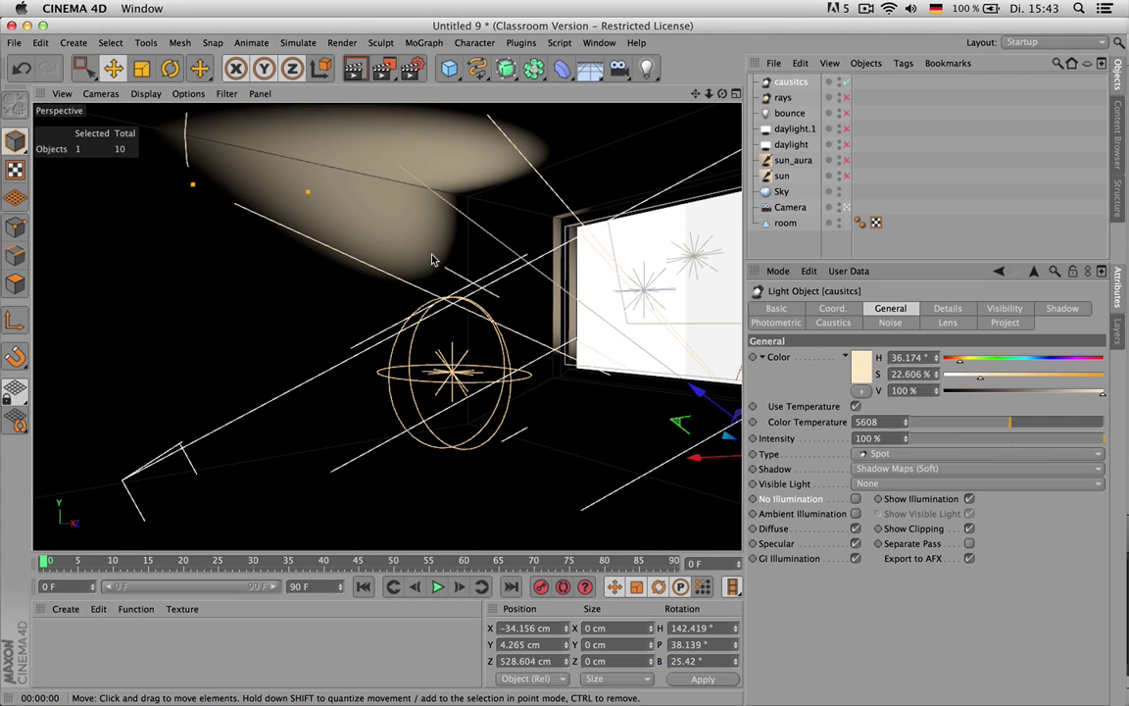
key("super+r")
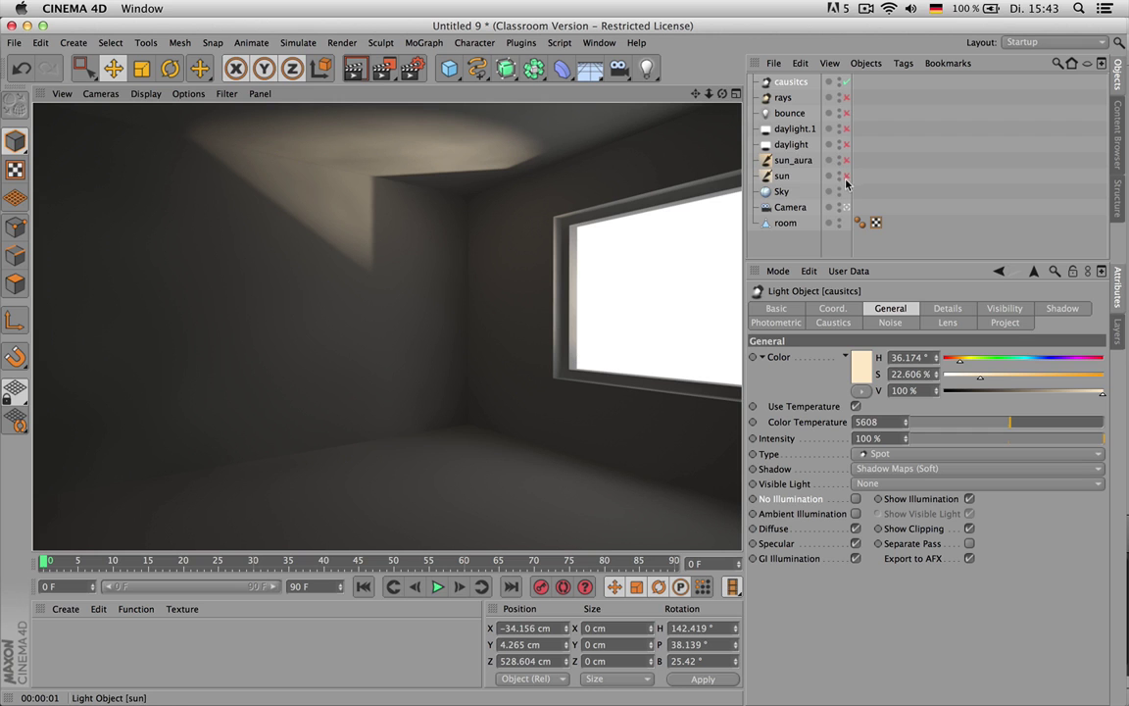
- Move causitcs, rays and bounce below the daylight lights in the Object Manager
left_click(789, 113, "shift")
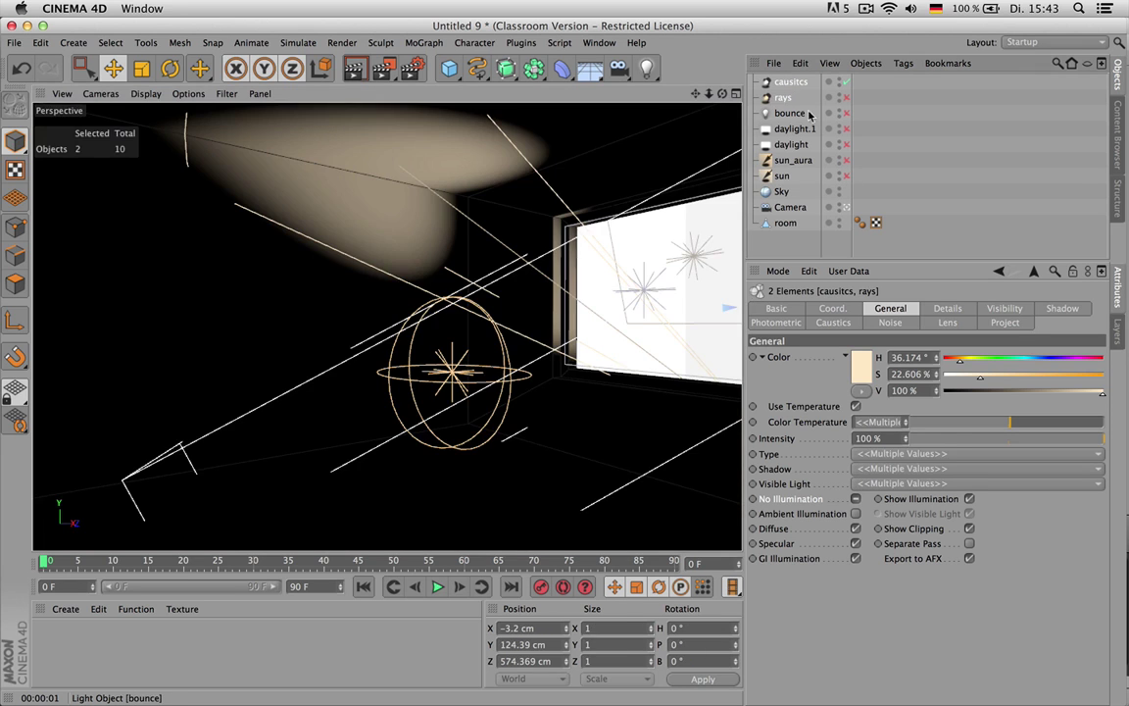
left_click_drag(782, 90, 798, 150)
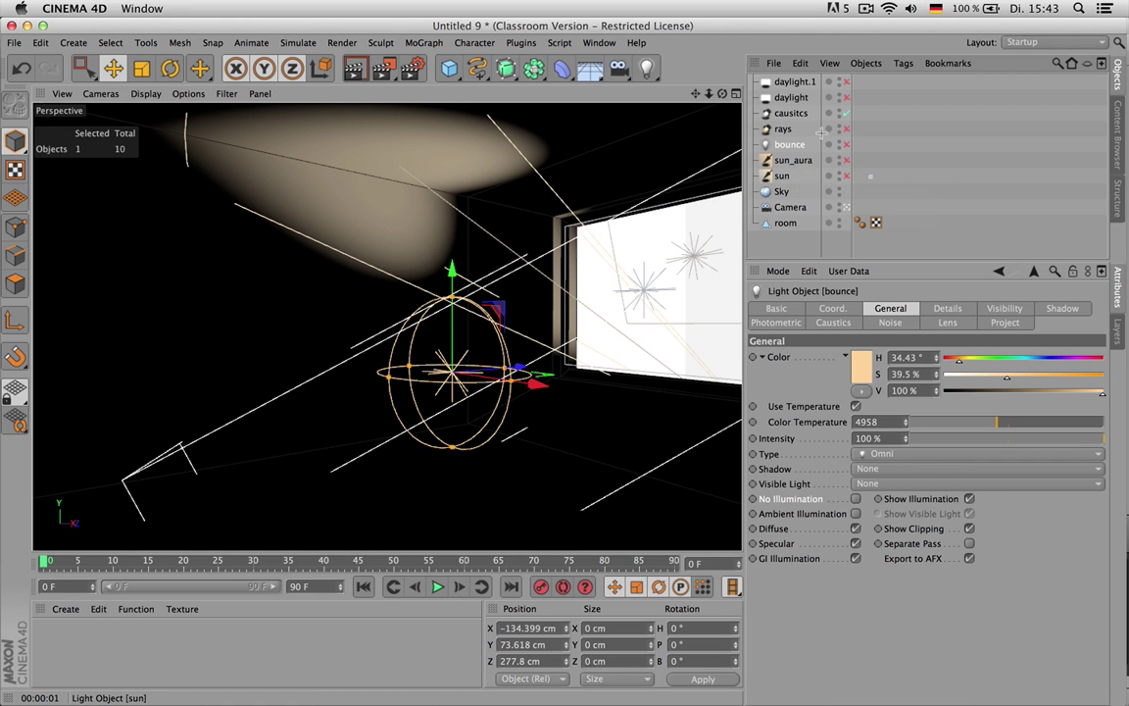
left_click_drag(789, 178, 725, 71)
left_click(779, 309)
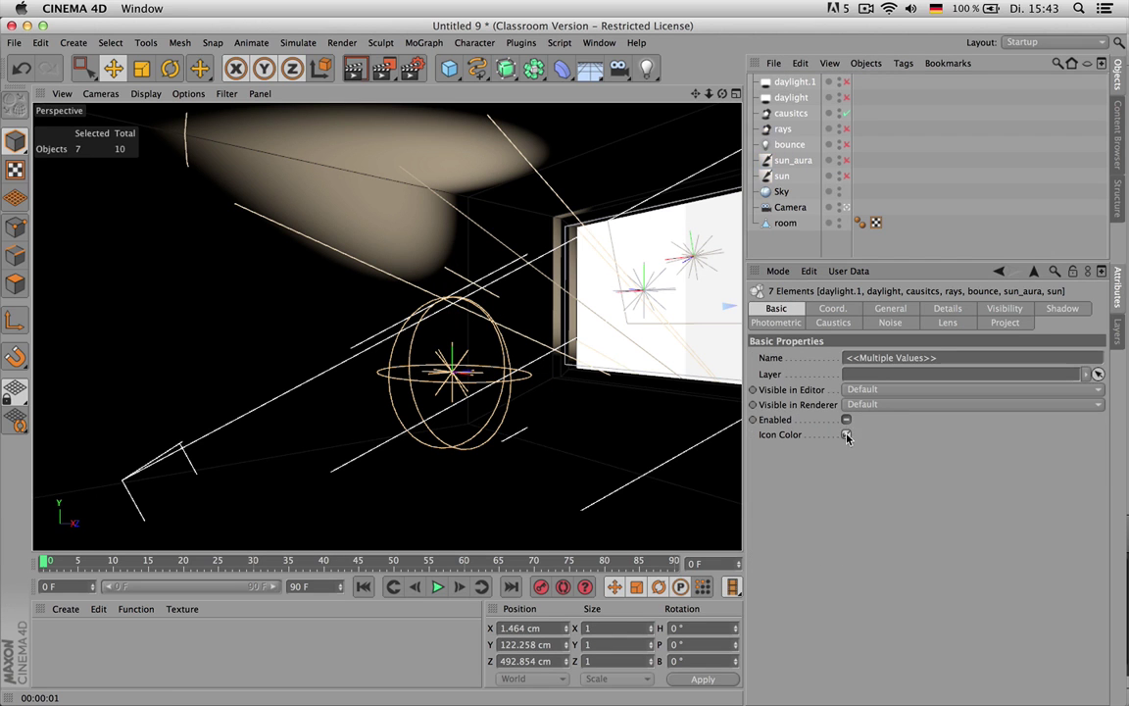
- Turn on the sun, sun_aura and bounce lights and render a preview
left_click(886, 109)
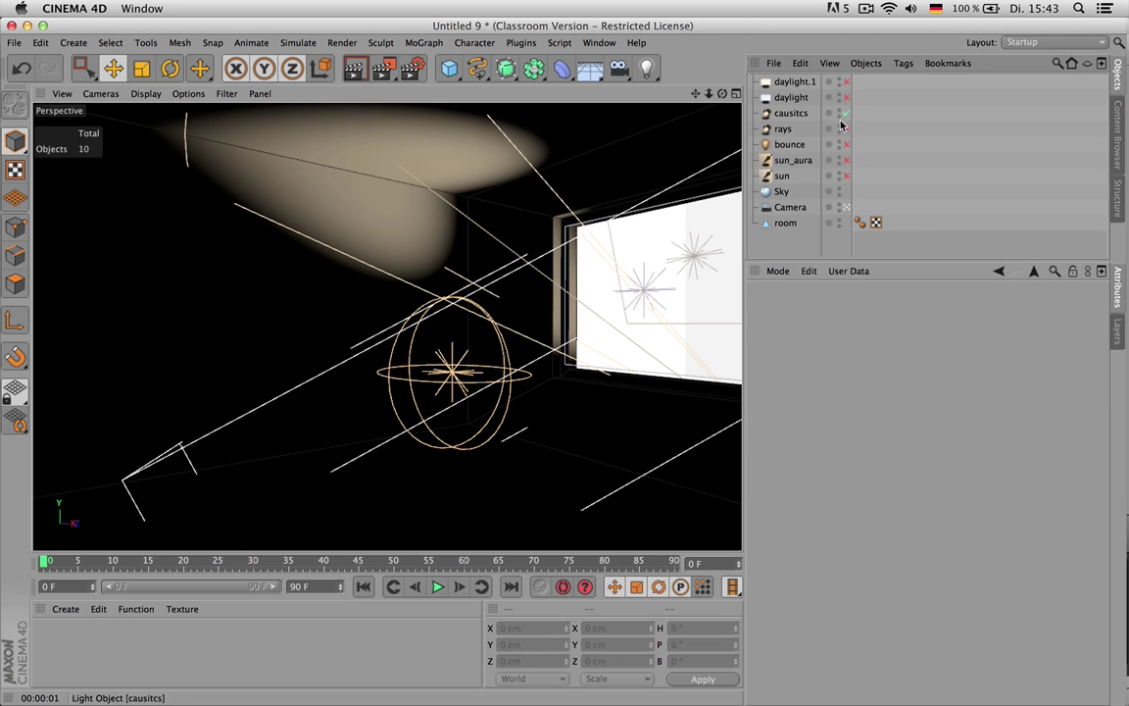
left_click(847, 113)
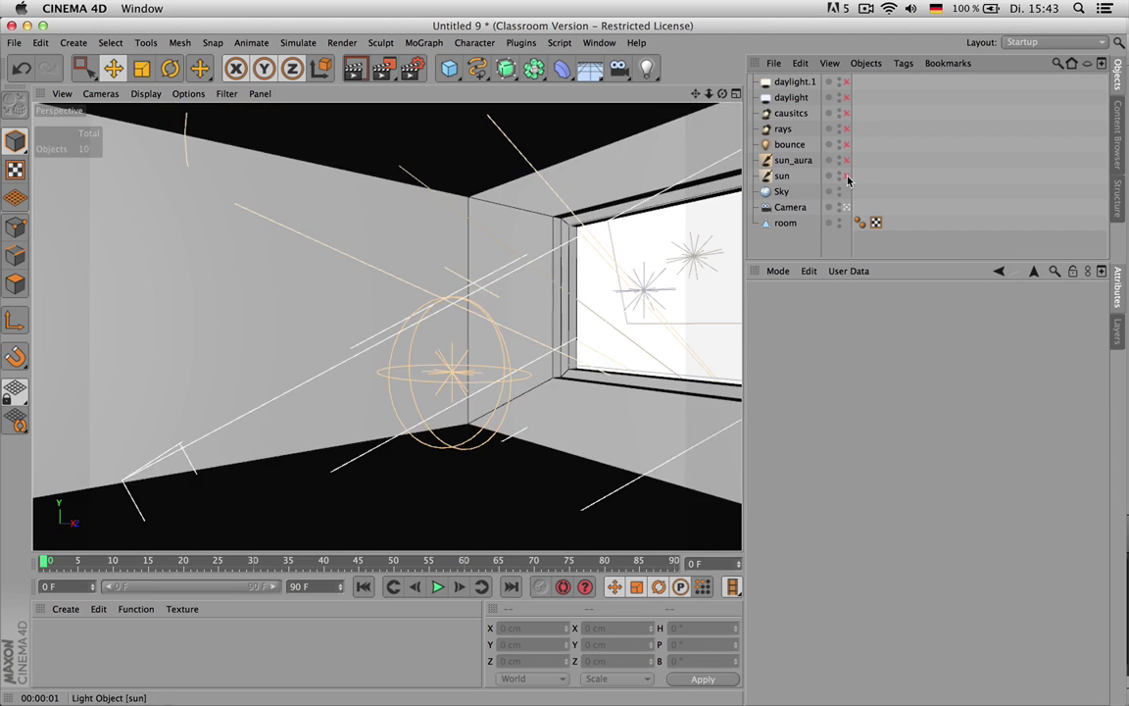
left_click(847, 176)
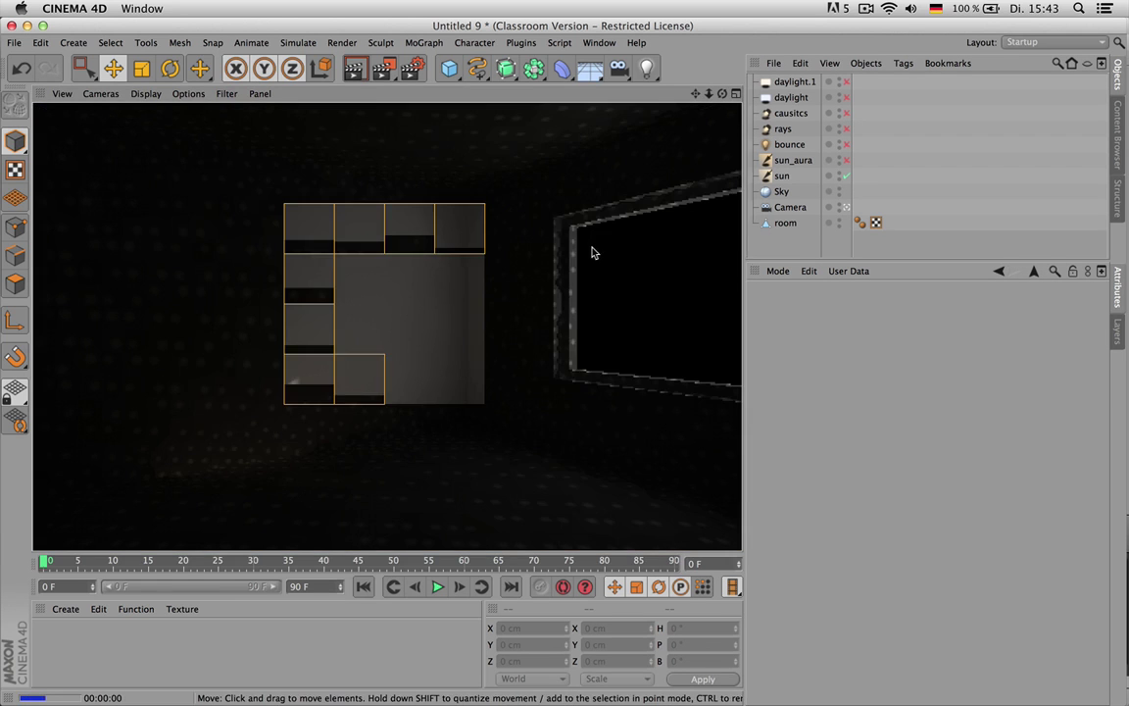
left_click(847, 159)
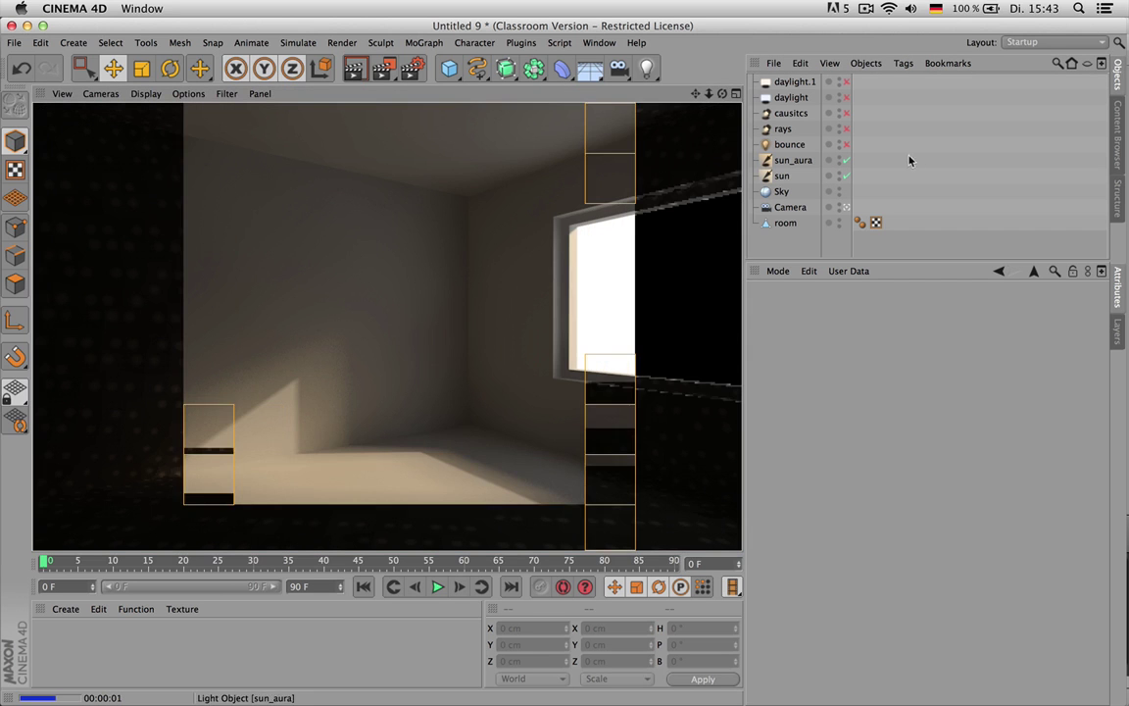
left_click(847, 144)
key("ctrl+r")
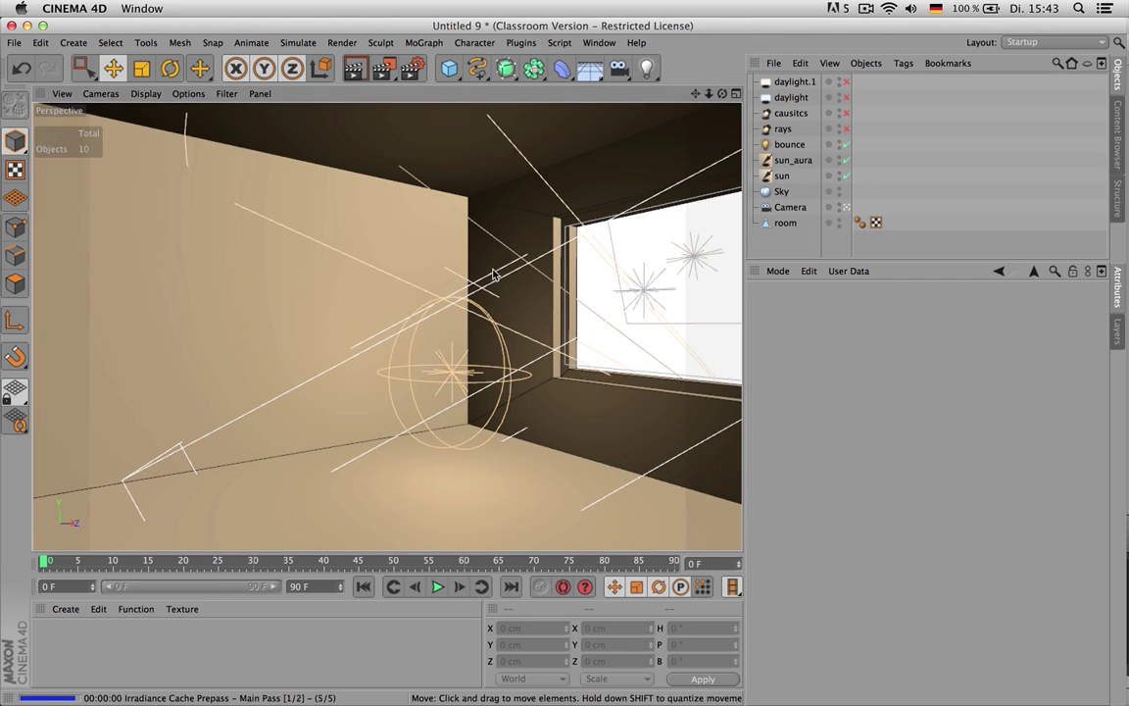
- Turn on the rays and causitcs lights and re-render the room
left_click(847, 128)
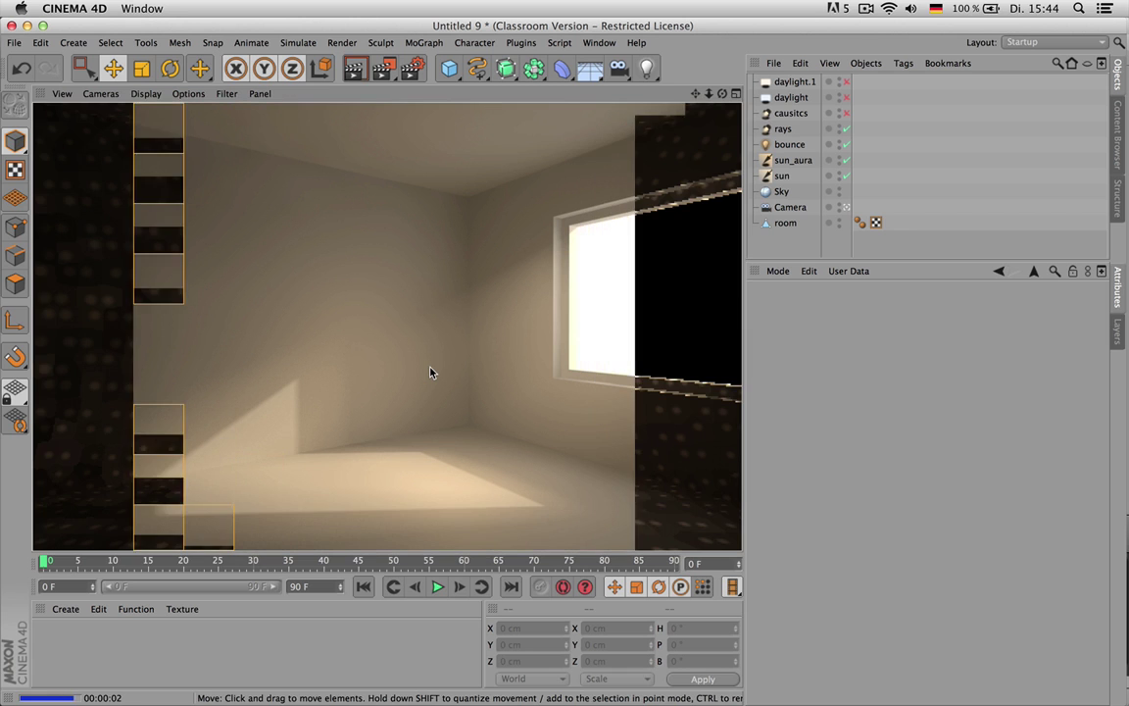
left_click(847, 113)
key("super+r")
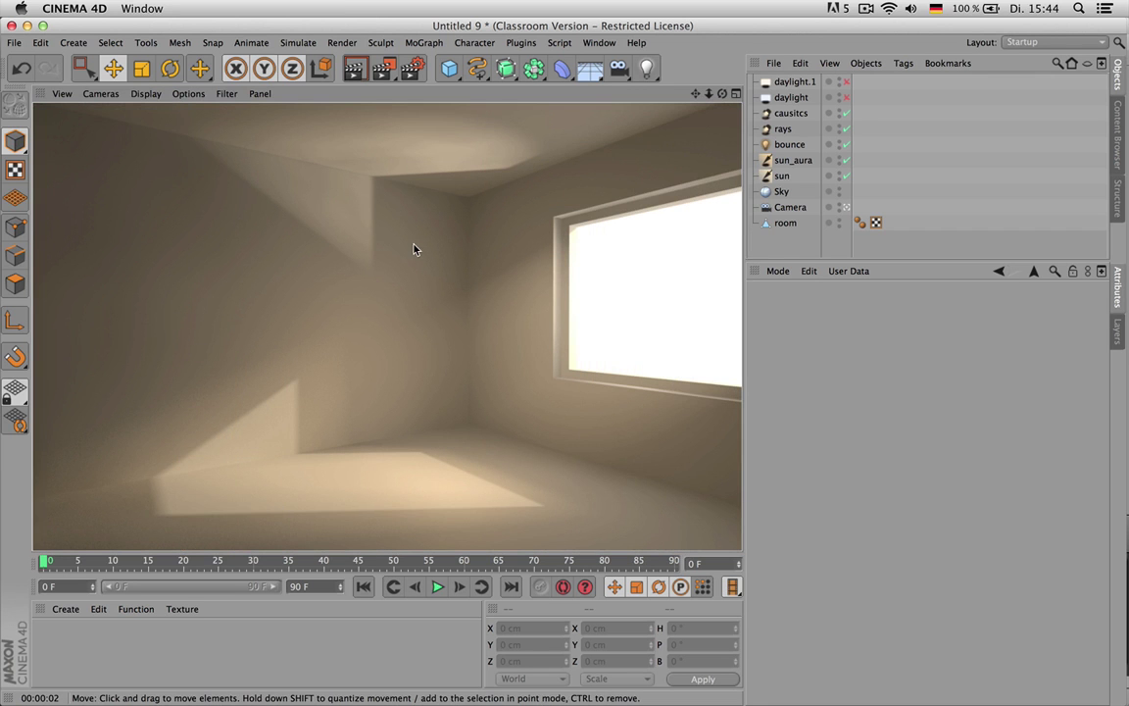
- Lower causitcs intensity to 63% and switch daylight and daylight.1 back on
left_click(787, 114)
left_click(890, 309)
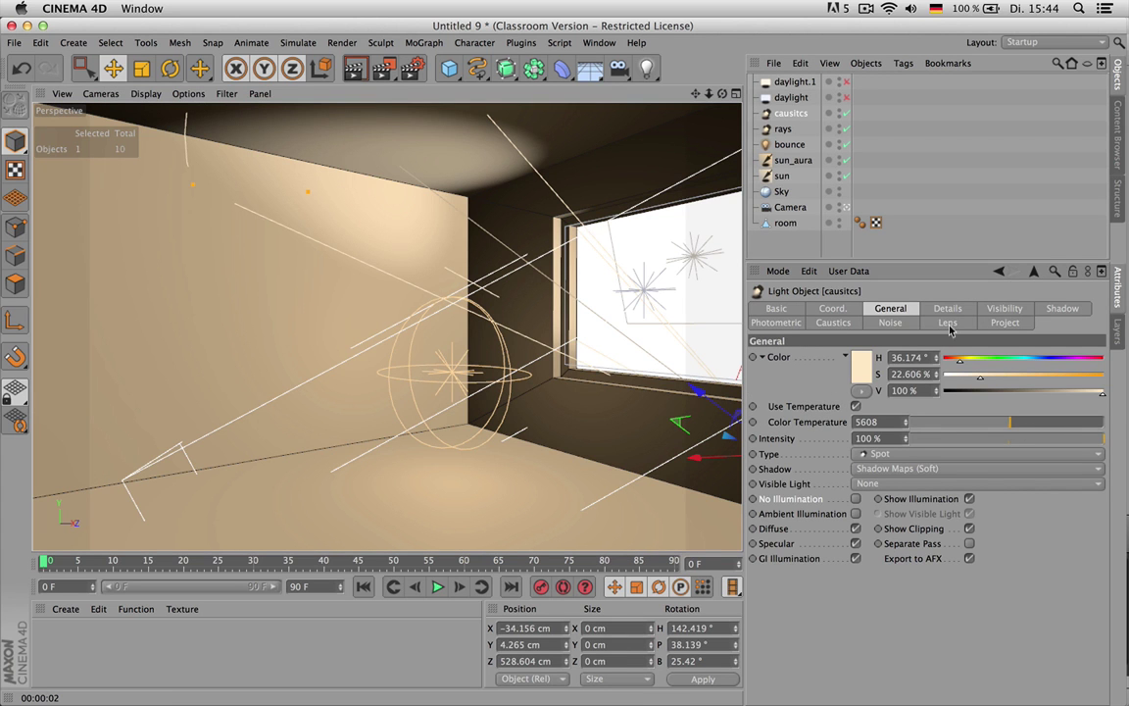
left_click_drag(994, 440, 1039, 440)
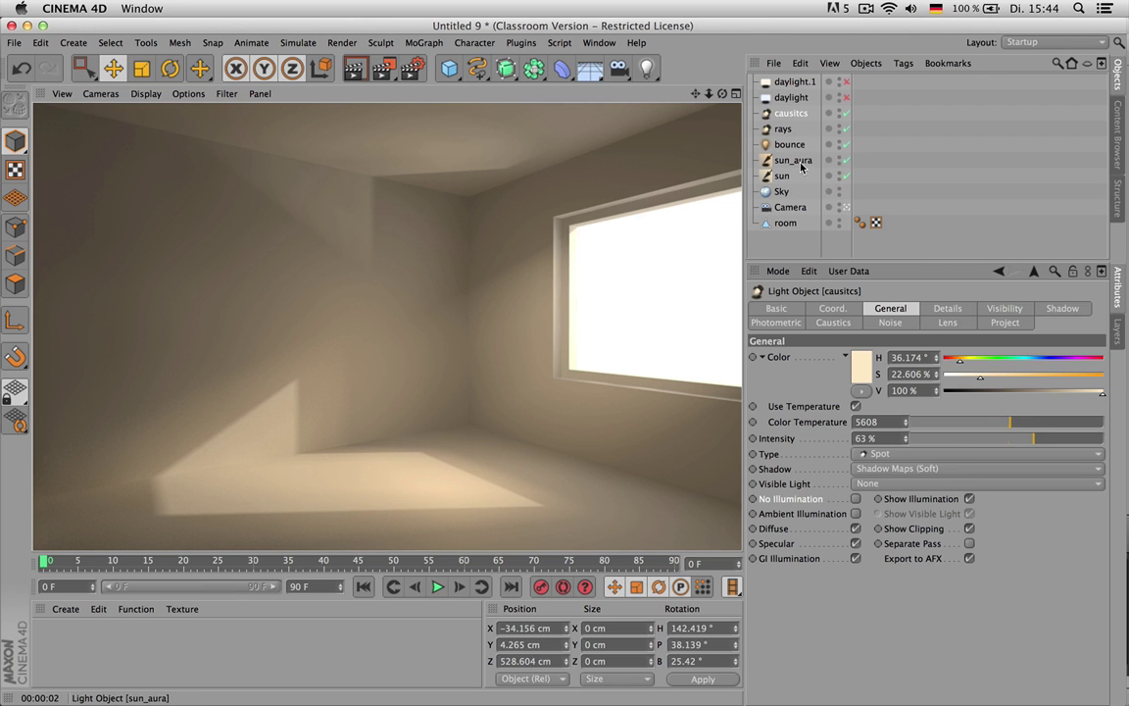
left_click(846, 97)
left_click(846, 82)
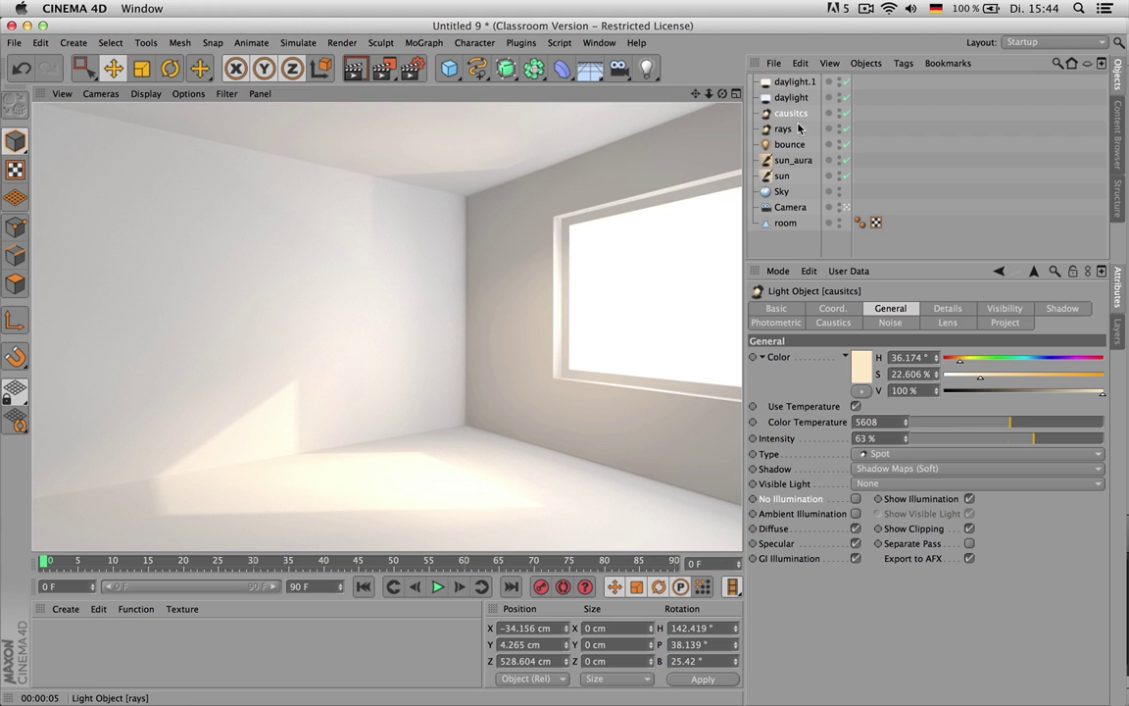
- Set the causitcs shadow map resolution to 80 × 80, test-rendering a lower value first
left_click(943, 309)
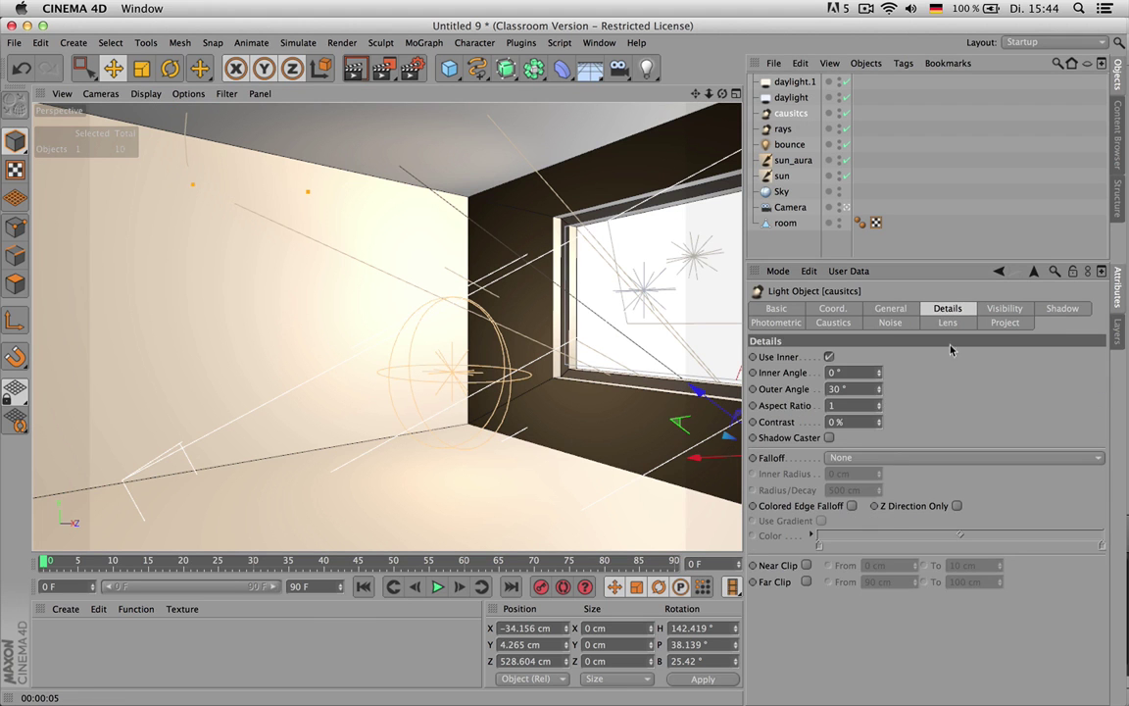
left_click(1058, 309)
left_click(870, 459)
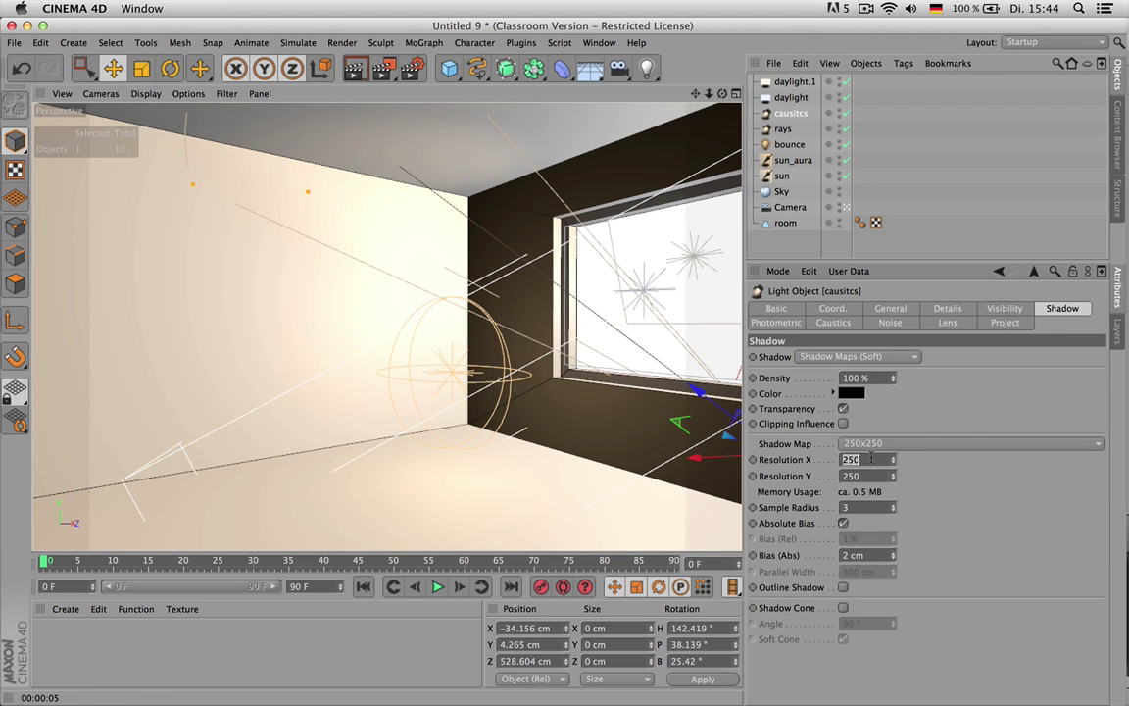
type("40")
key("Tab")
type("4")
key("ctrl+r")
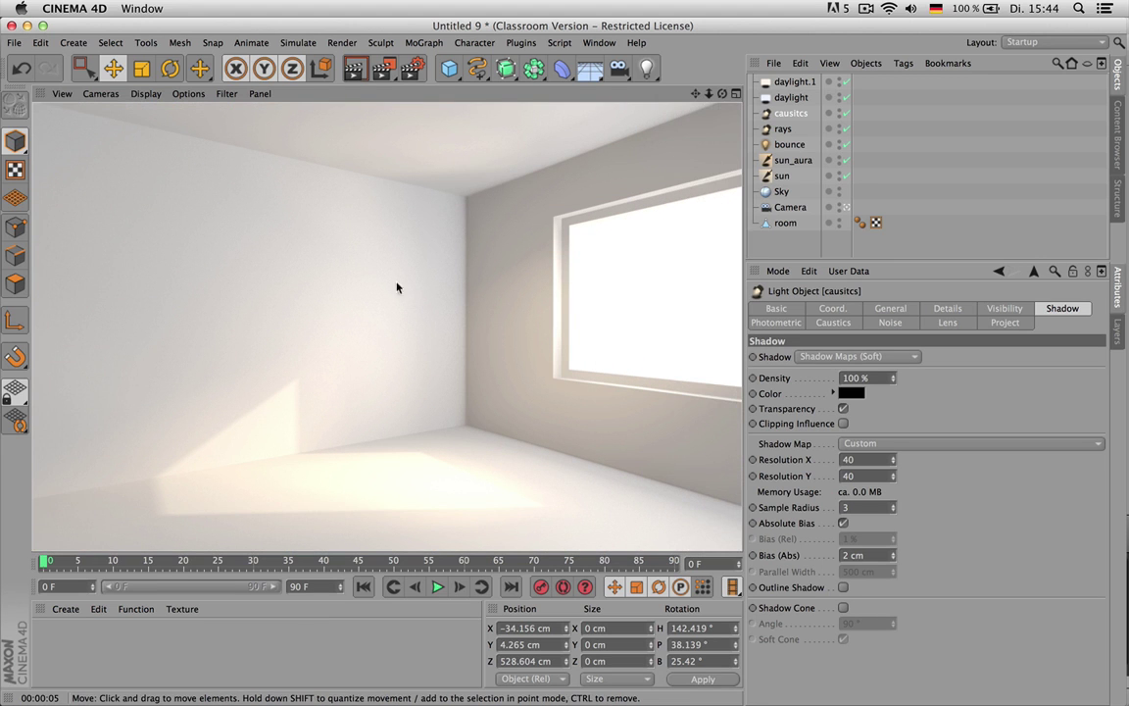
left_click(866, 461)
type("80")
key("Tab")
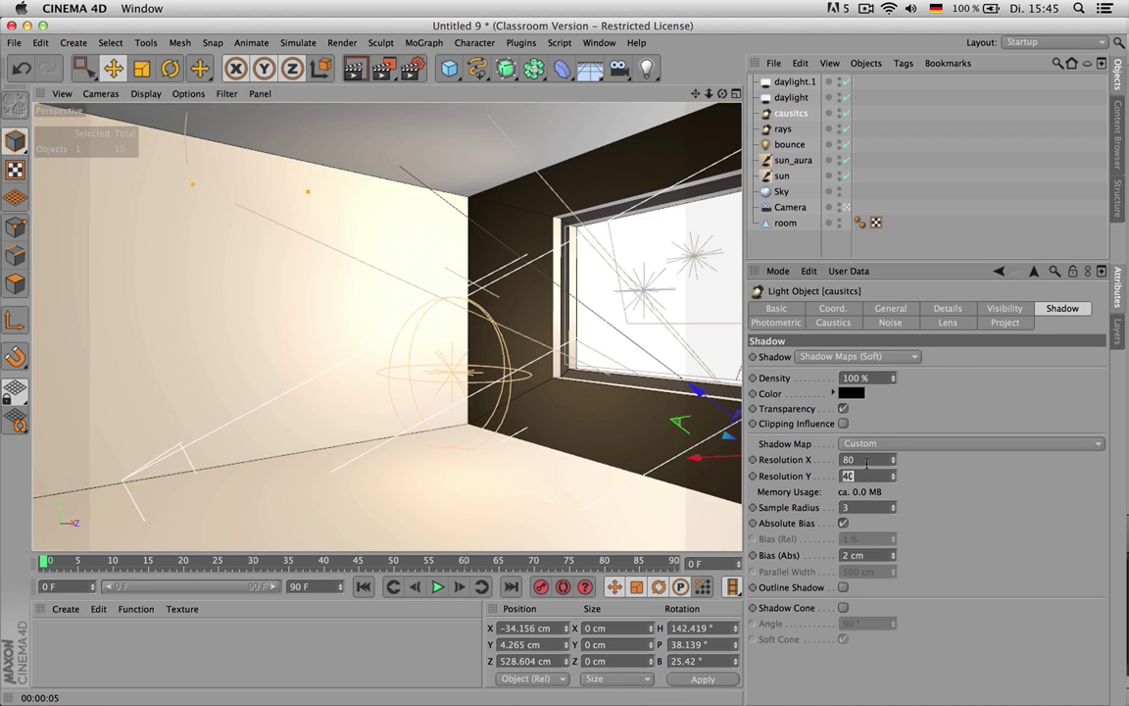
key("ctrl+r")
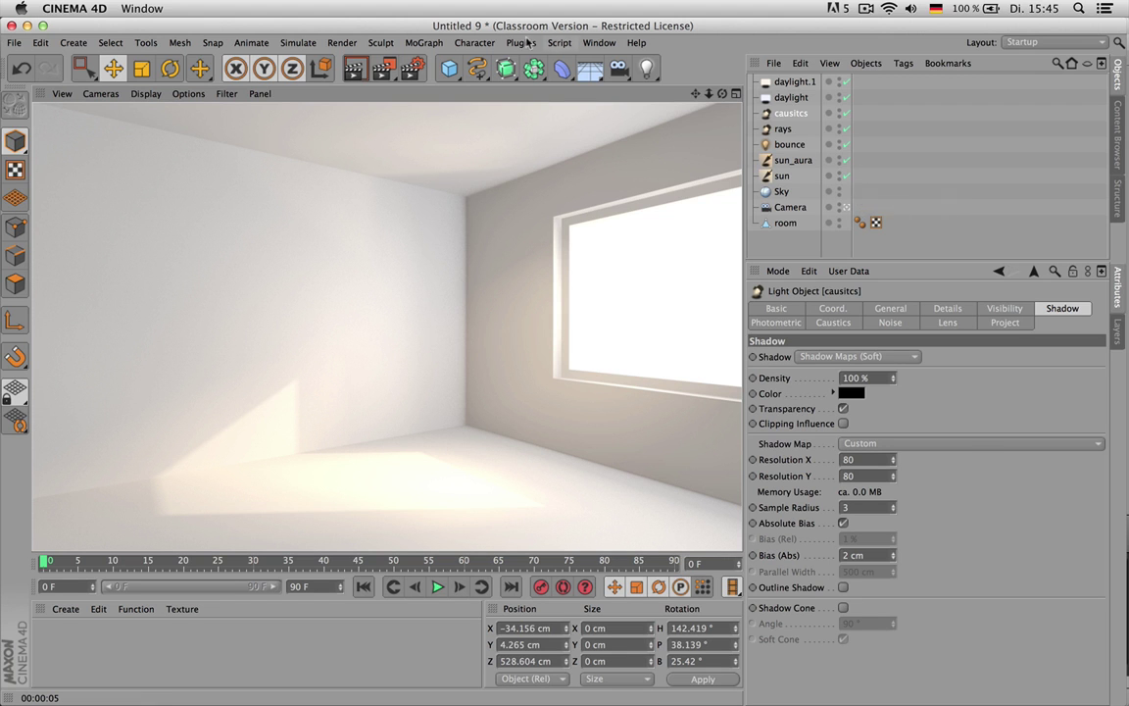
- Set Global Illumination Secondary Intensity to 110% and render the room
left_click(416, 71)
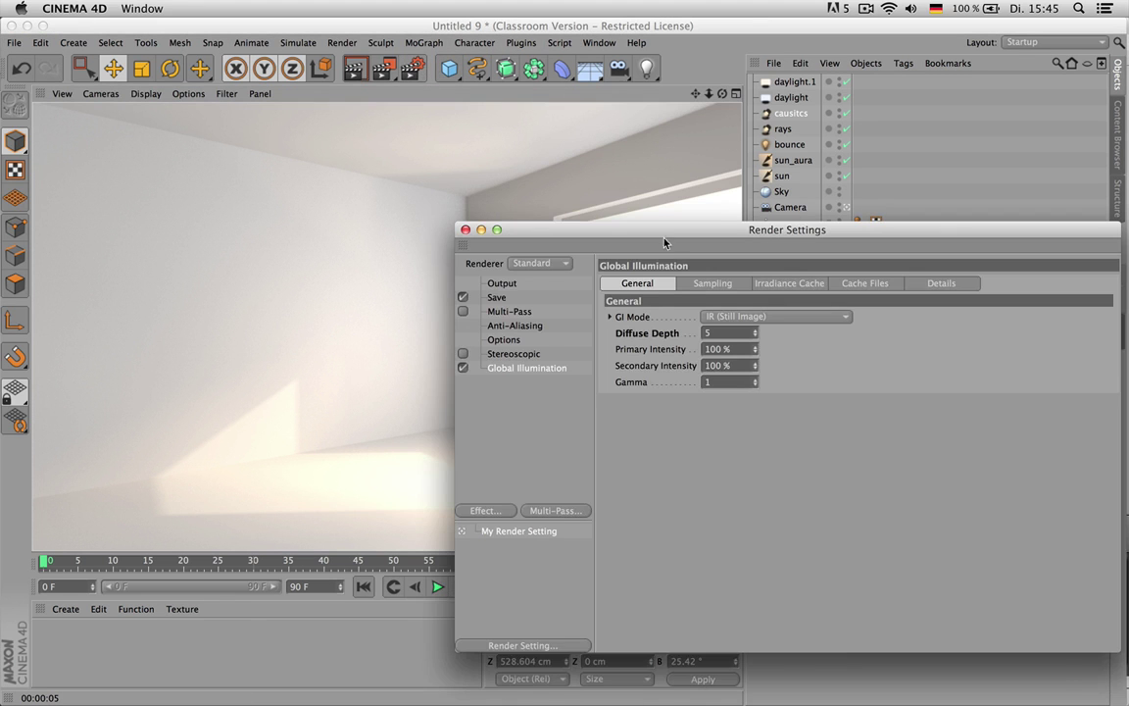
left_click_drag(669, 241, 627, 217)
left_click(686, 342)
type("110")
key("Return")
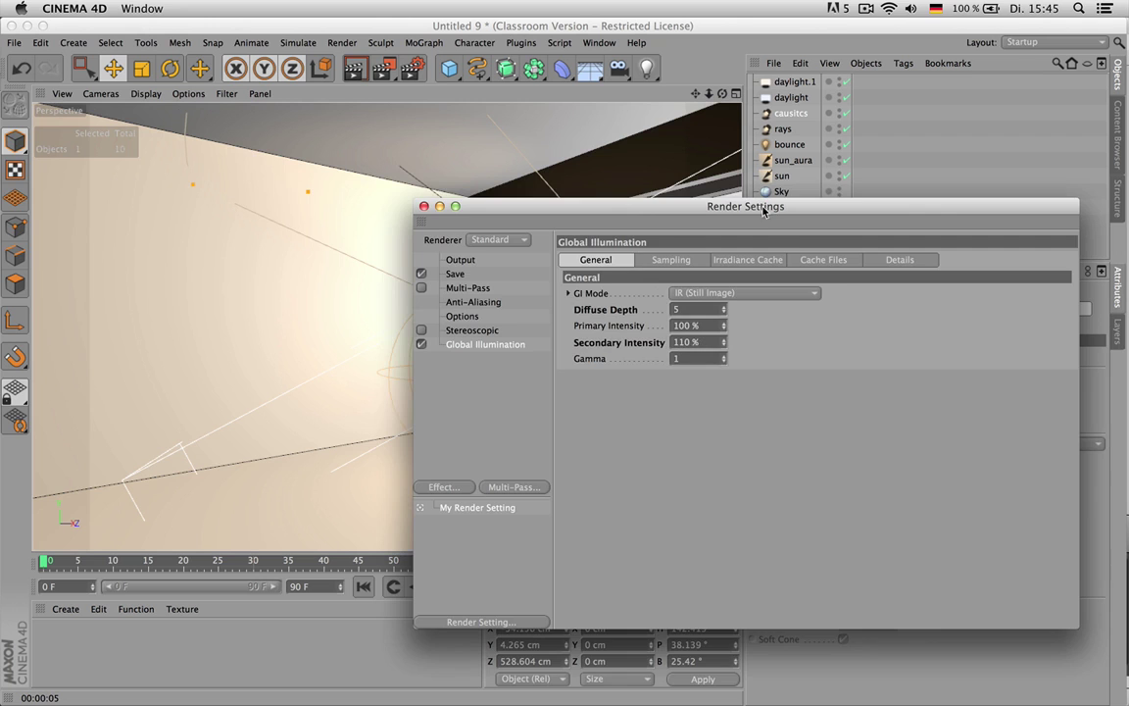
left_click_drag(763, 211, 849, 416)
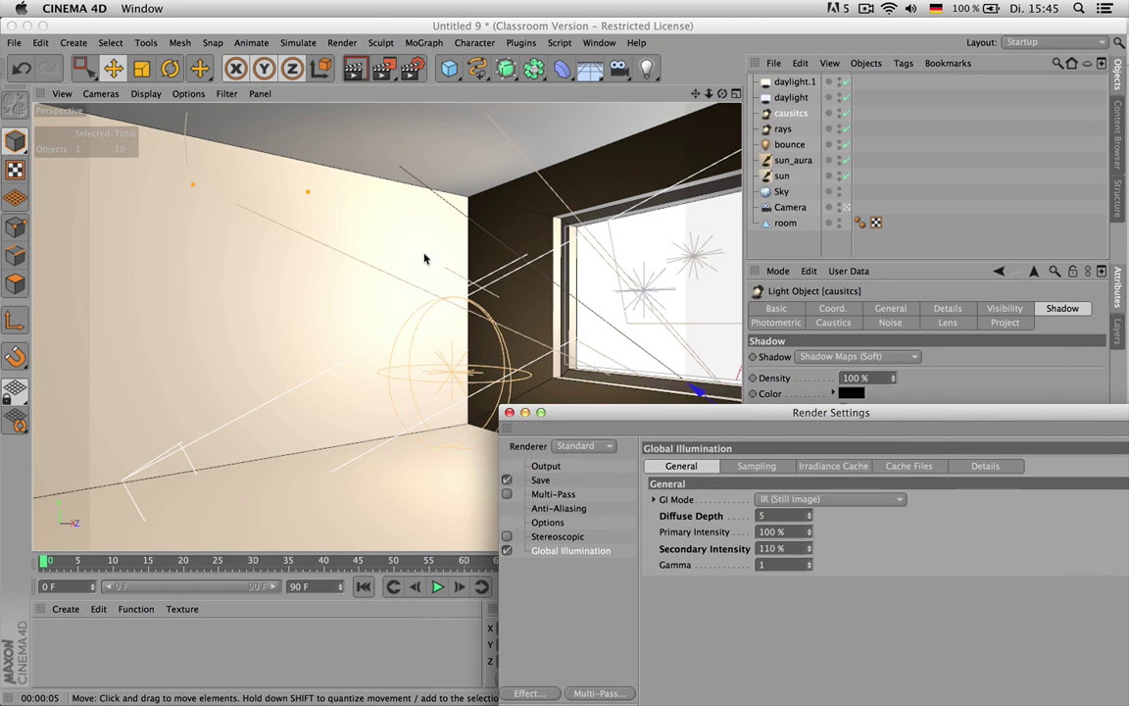
key("super+r")
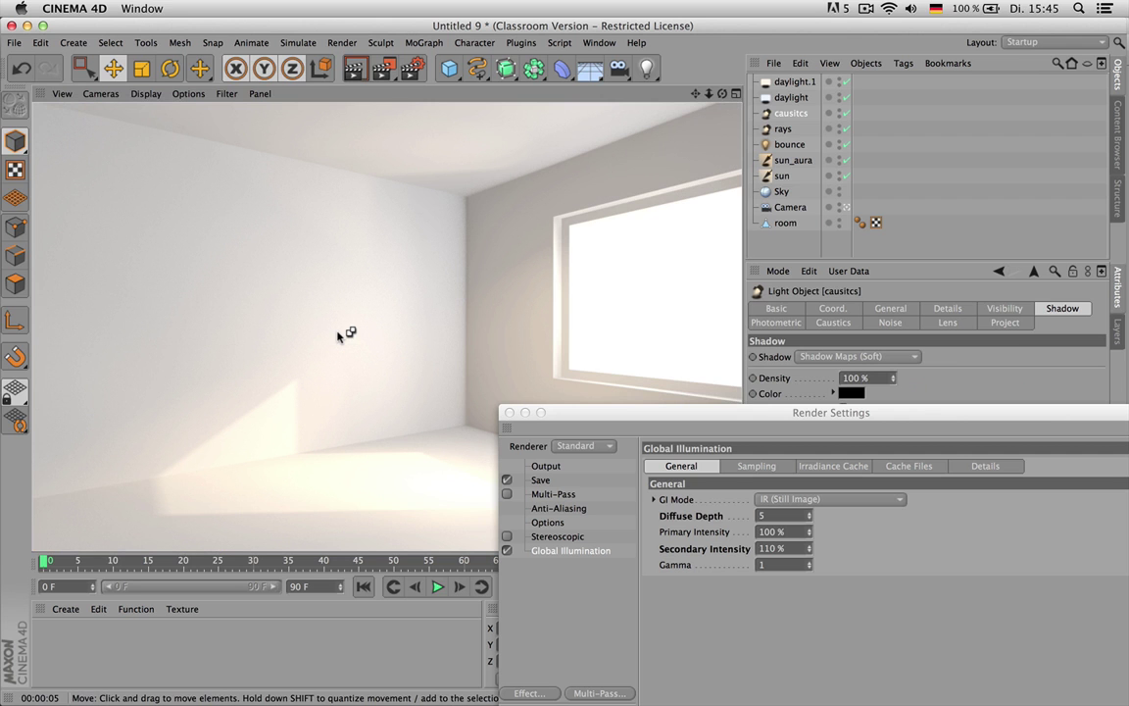
- Set the Global Illumination Gamma to 1.2 and render again
left_click_drag(751, 417, 634, 302)
left_click(670, 450)
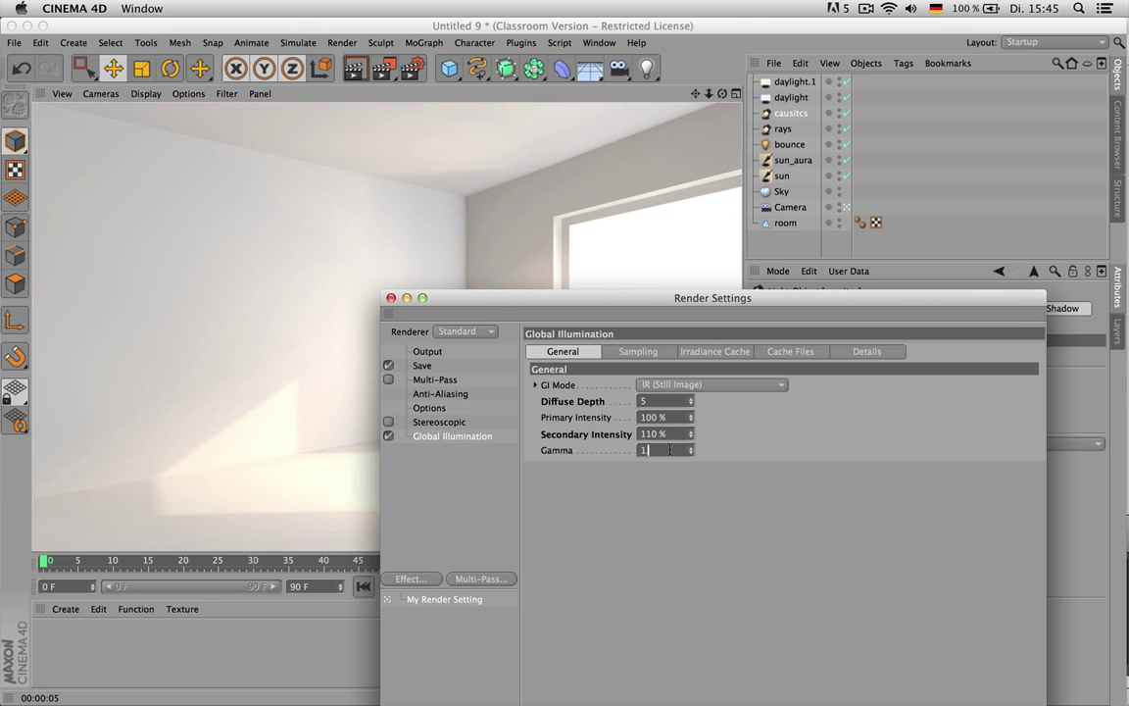
type(".2")
key("Return")
left_click_drag(569, 298, 708, 486)
key("ctrl+r")
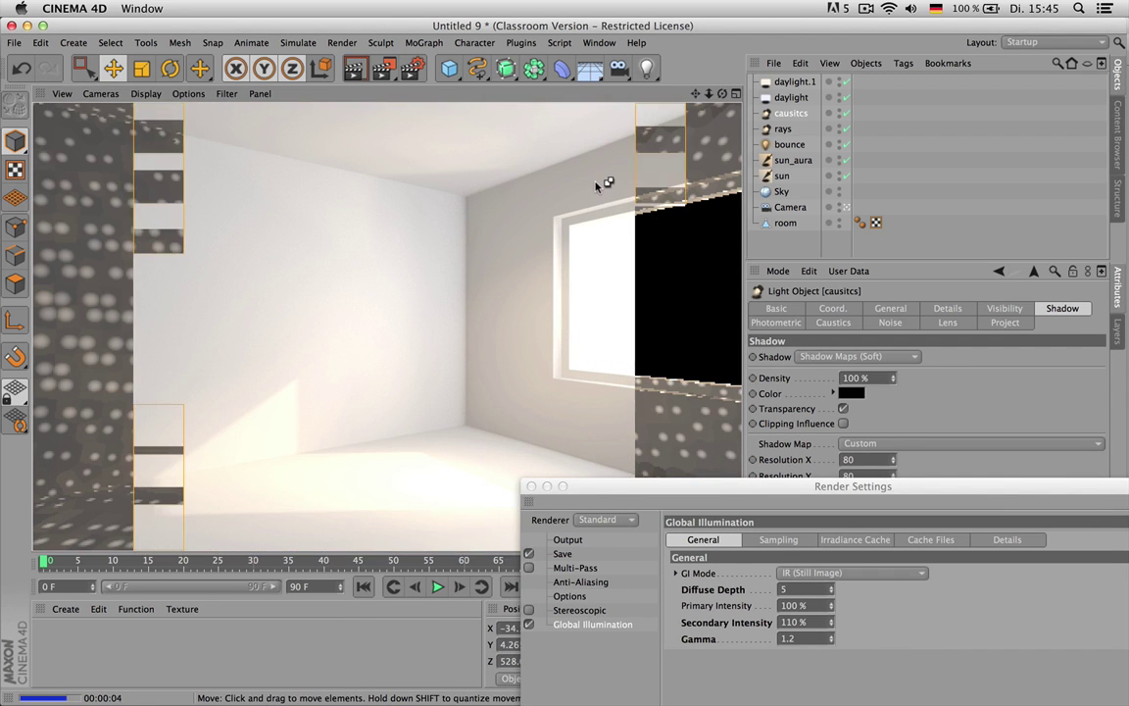
left_click_drag(759, 487, 687, 331)
left_click(730, 482)
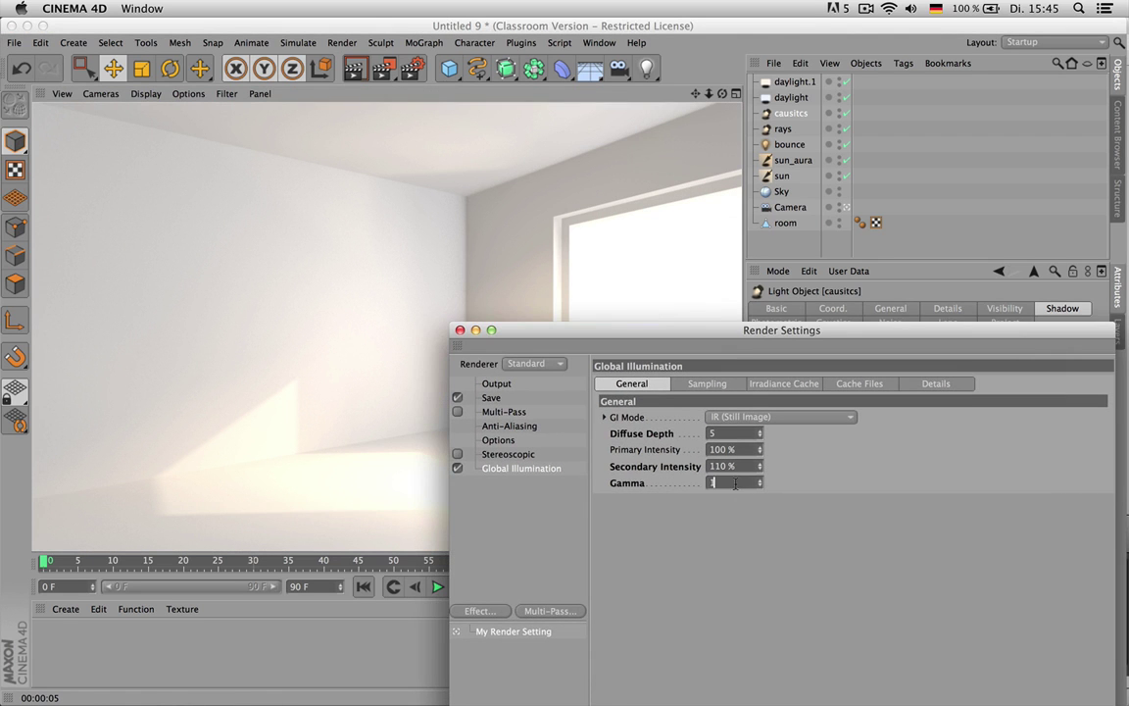
- Re-render the room, then switch the Camera lens to Classic (36 mm)
left_click(454, 231)
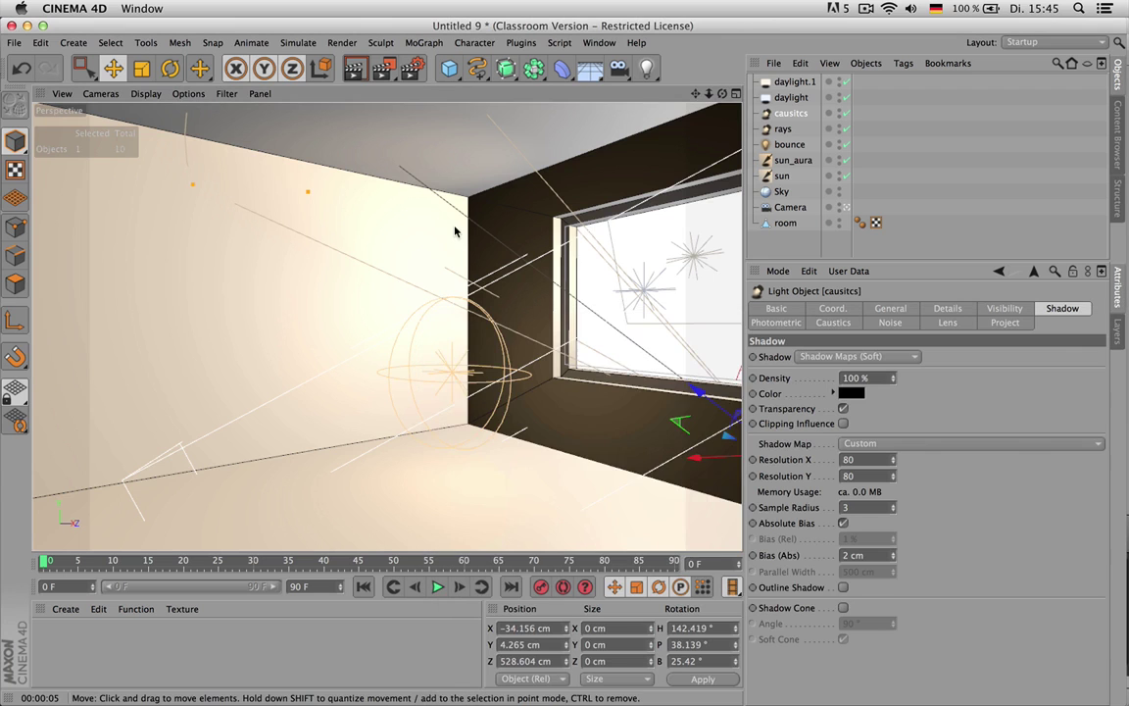
key("super+r")
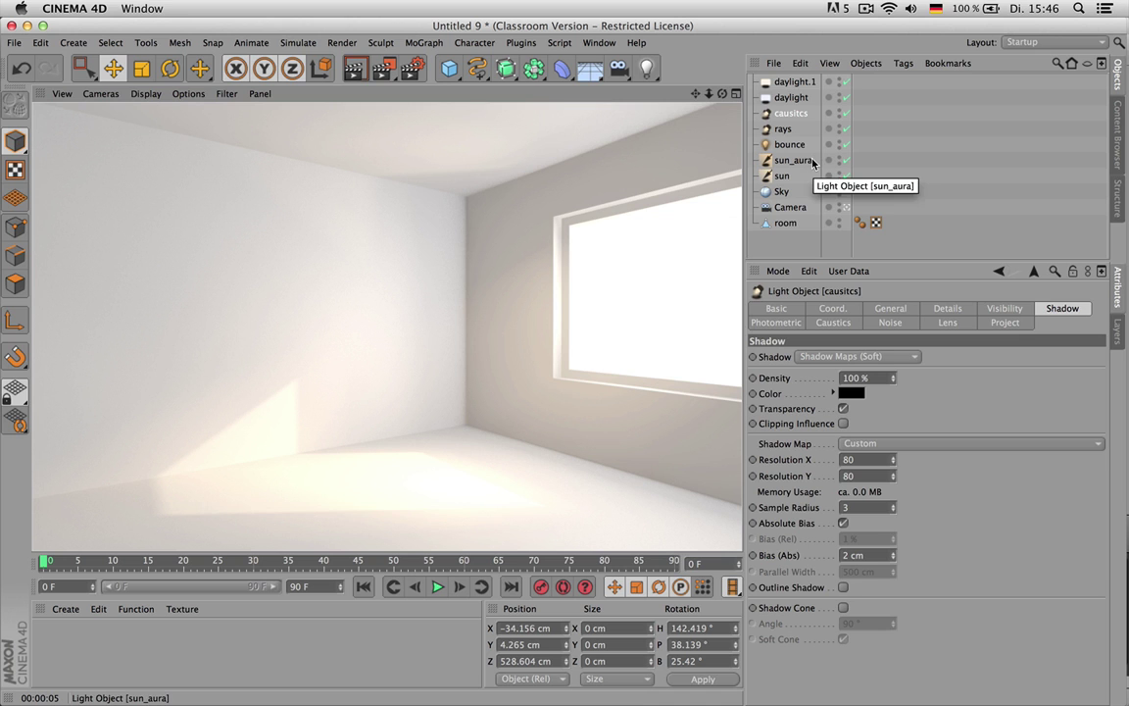
left_click(809, 207)
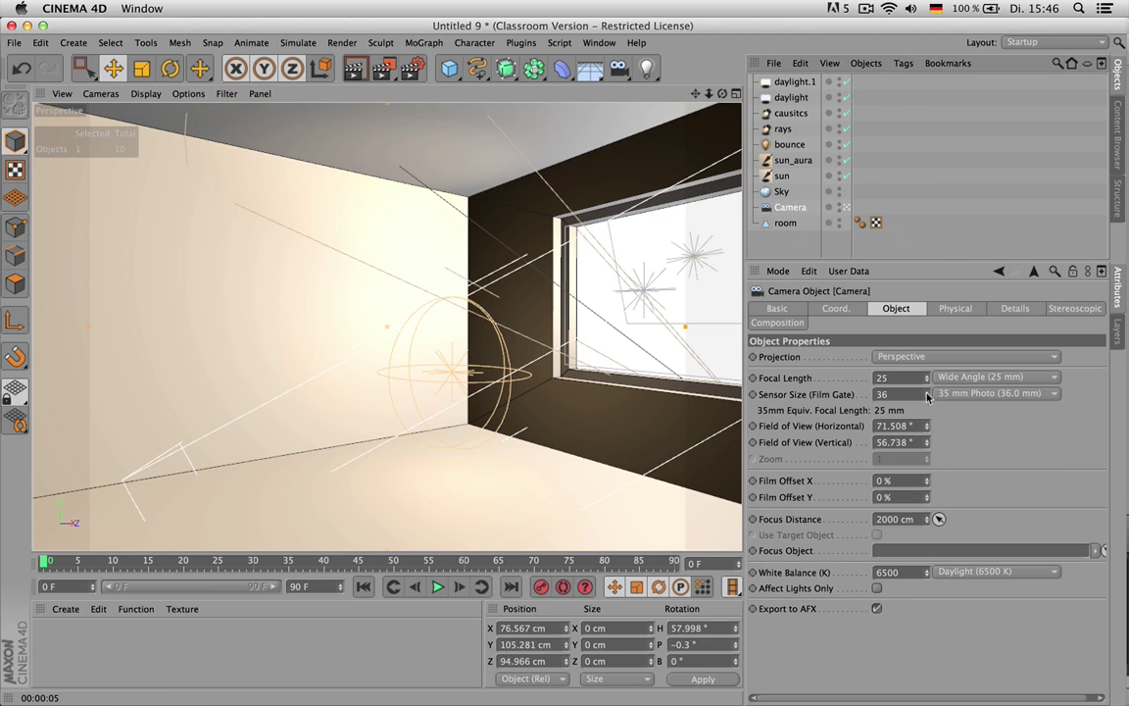
left_click(980, 377)
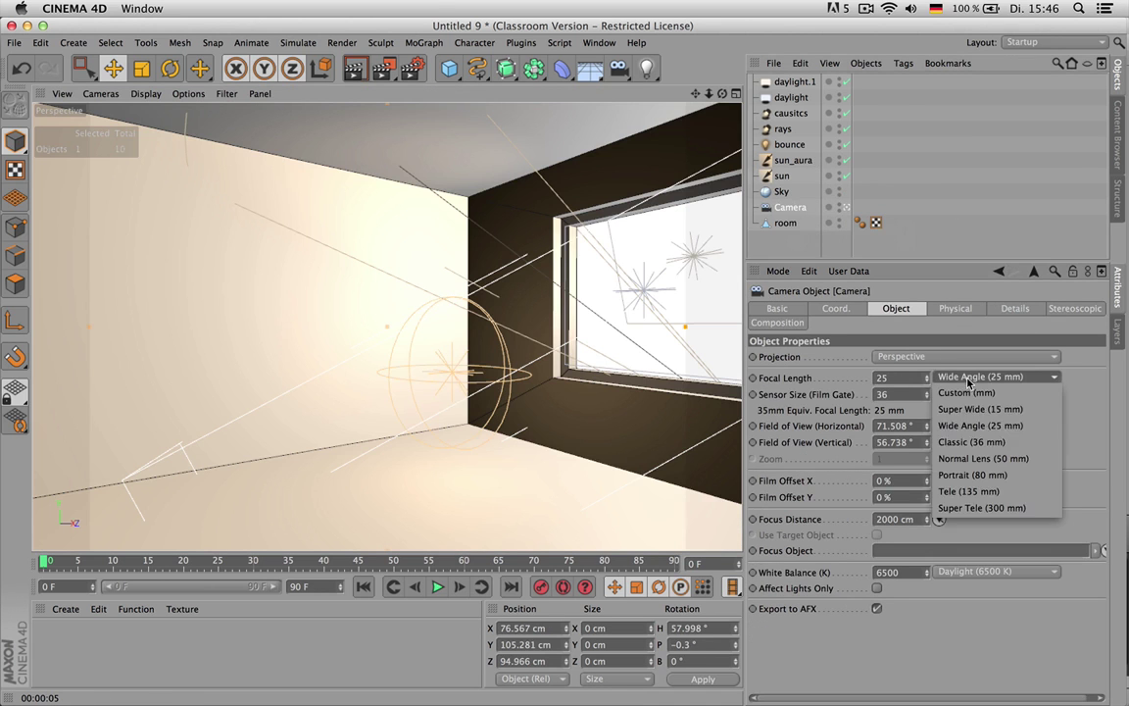
left_click(1002, 442)
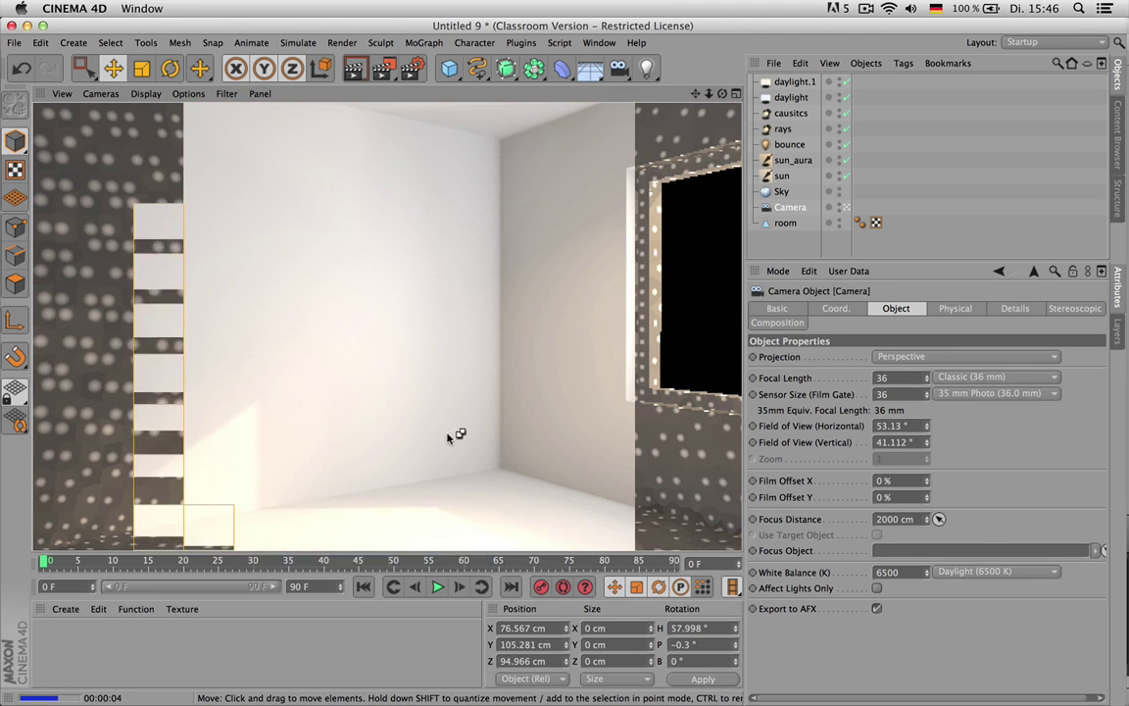
middle_click(549, 174)
middle_click(614, 157)
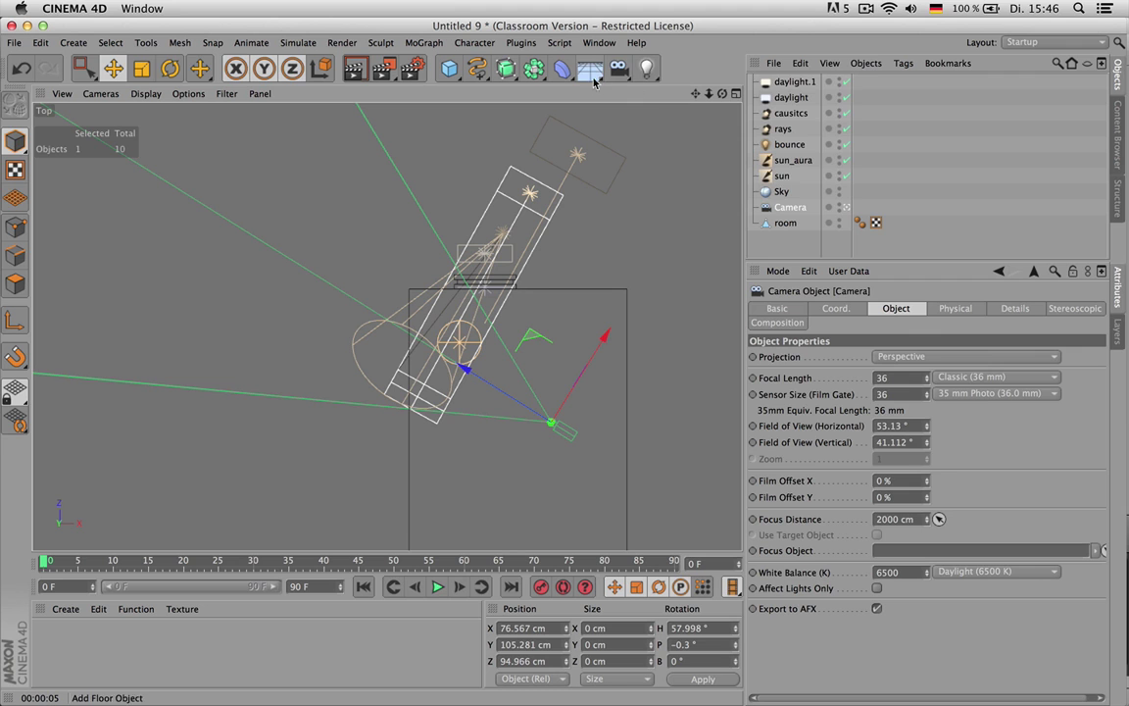
- Add an area light named room and give it a 6223 colour temperature
left_click(646, 67)
left_click(812, 117)
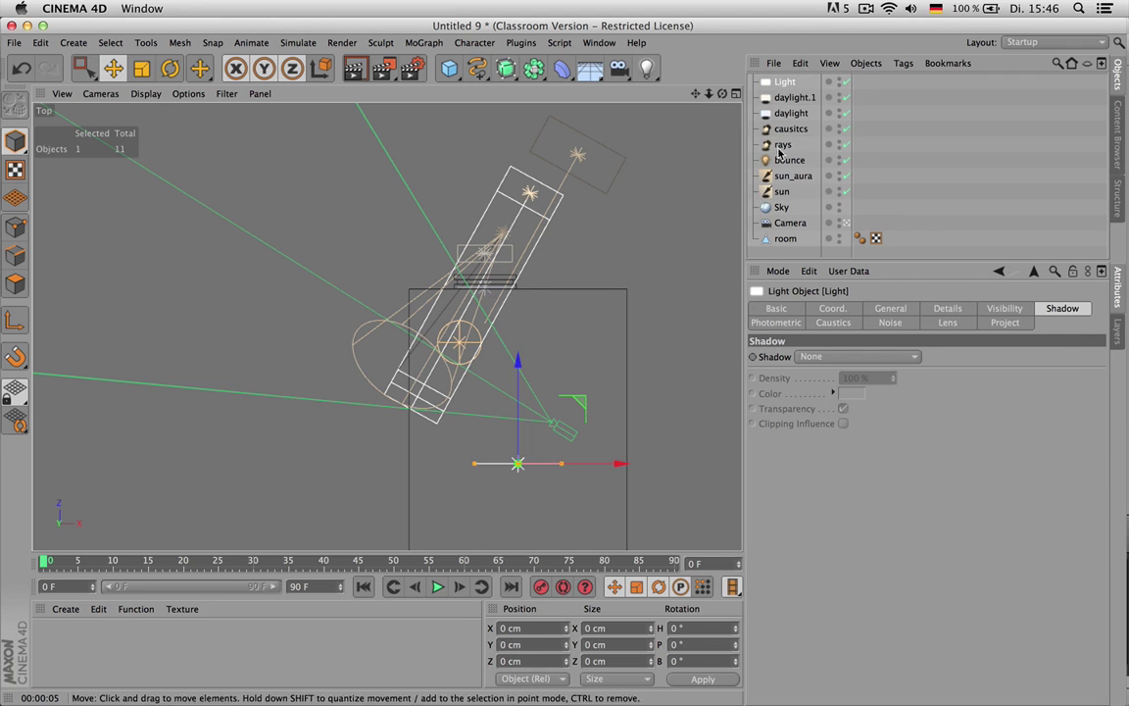
double_click(787, 82)
key("BackSpace")
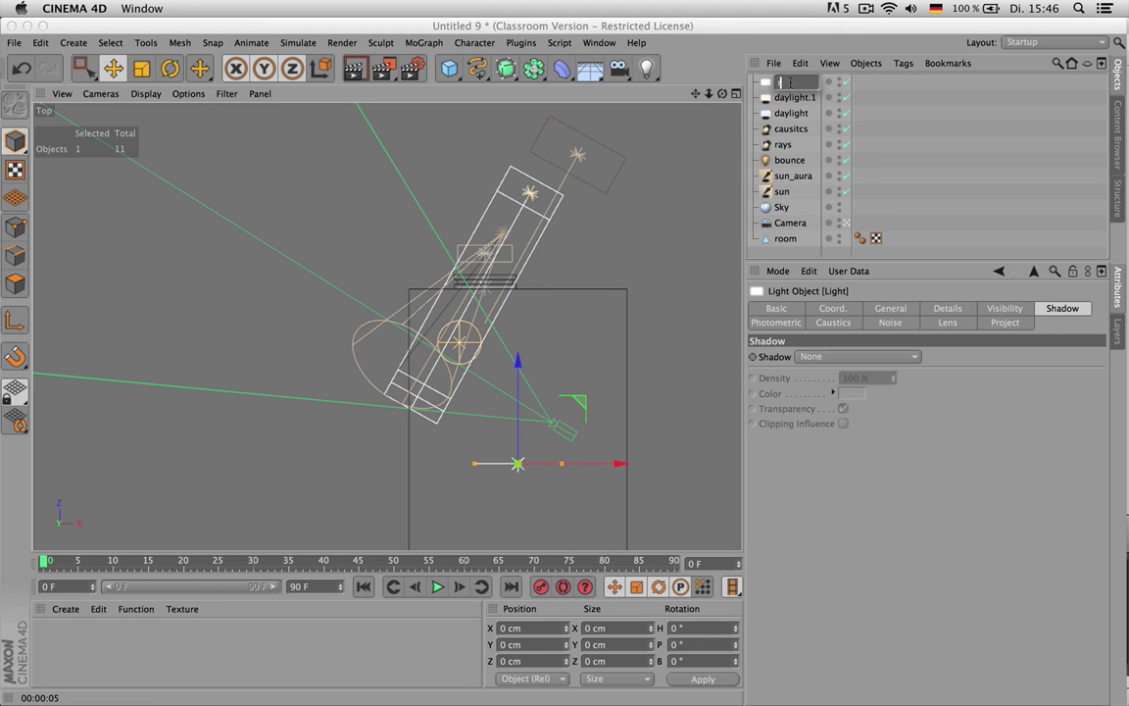
key("Return")
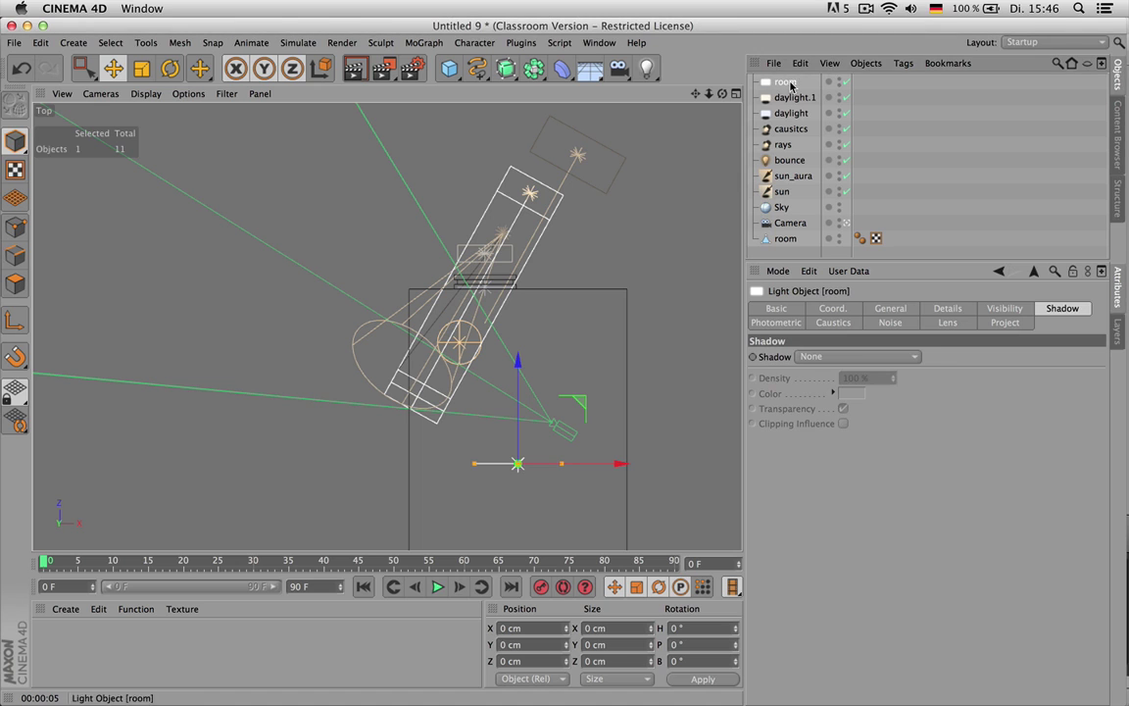
left_click(897, 307)
left_click(857, 406)
left_click_drag(1025, 423, 1024, 424)
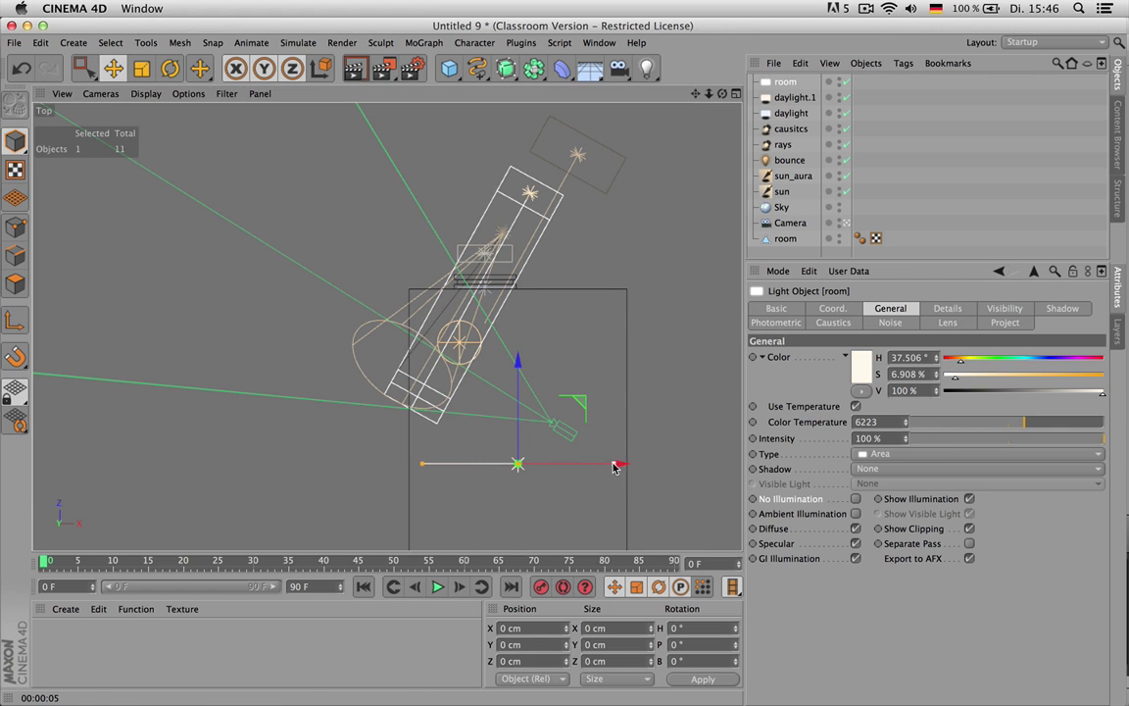
- Switch off all other lights and render the perspective view lit only by room
key("F5")
key("F1")
left_click_drag(845, 97, 846, 192)
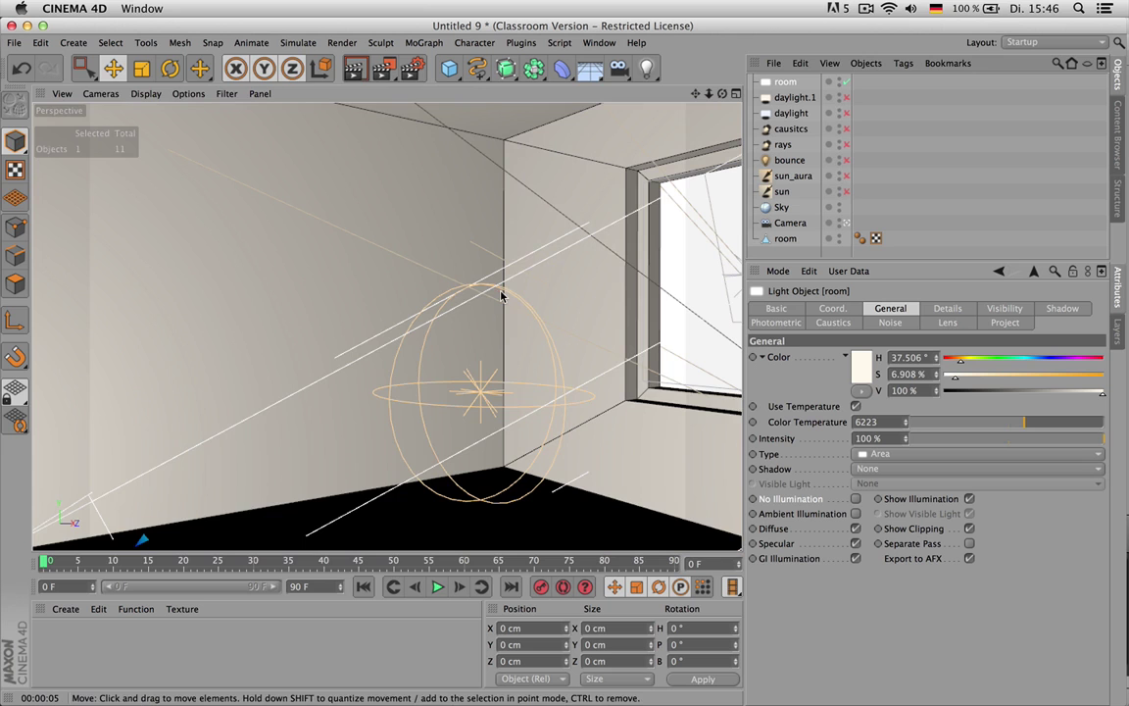
key("super+r")
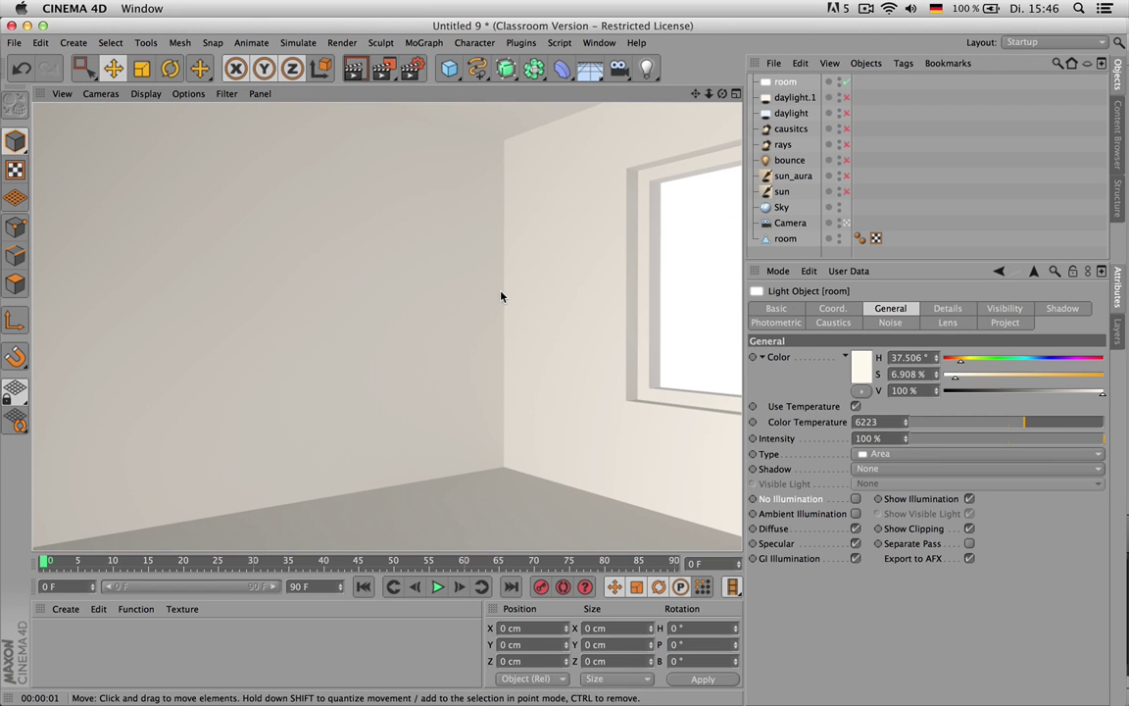
left_click(947, 308)
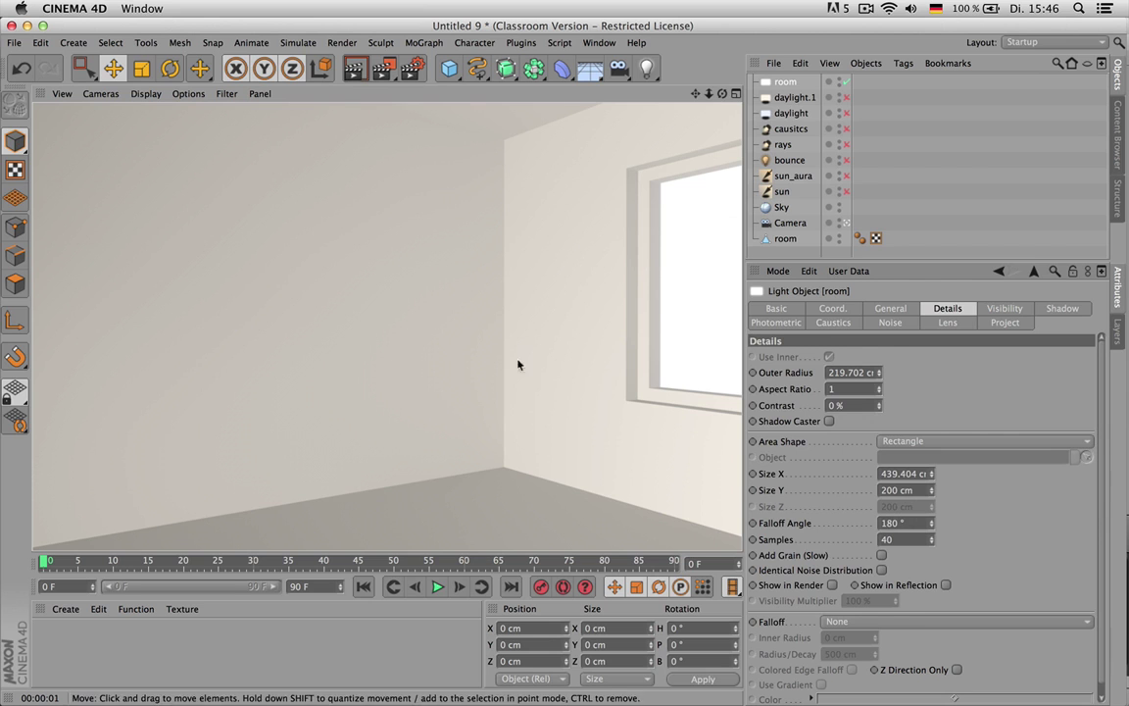
left_click(888, 307)
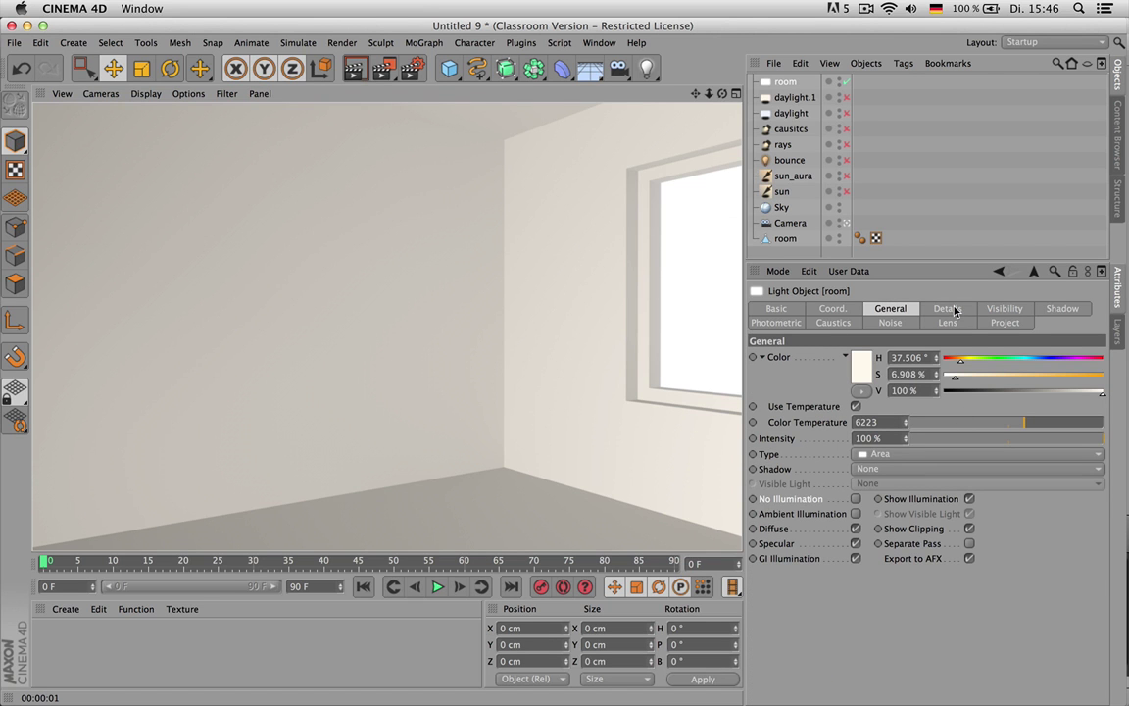
middle_click(496, 285)
- Move the room light left, up toward the ceiling and back along Z, then render
left_click_drag(625, 247, 672, 244)
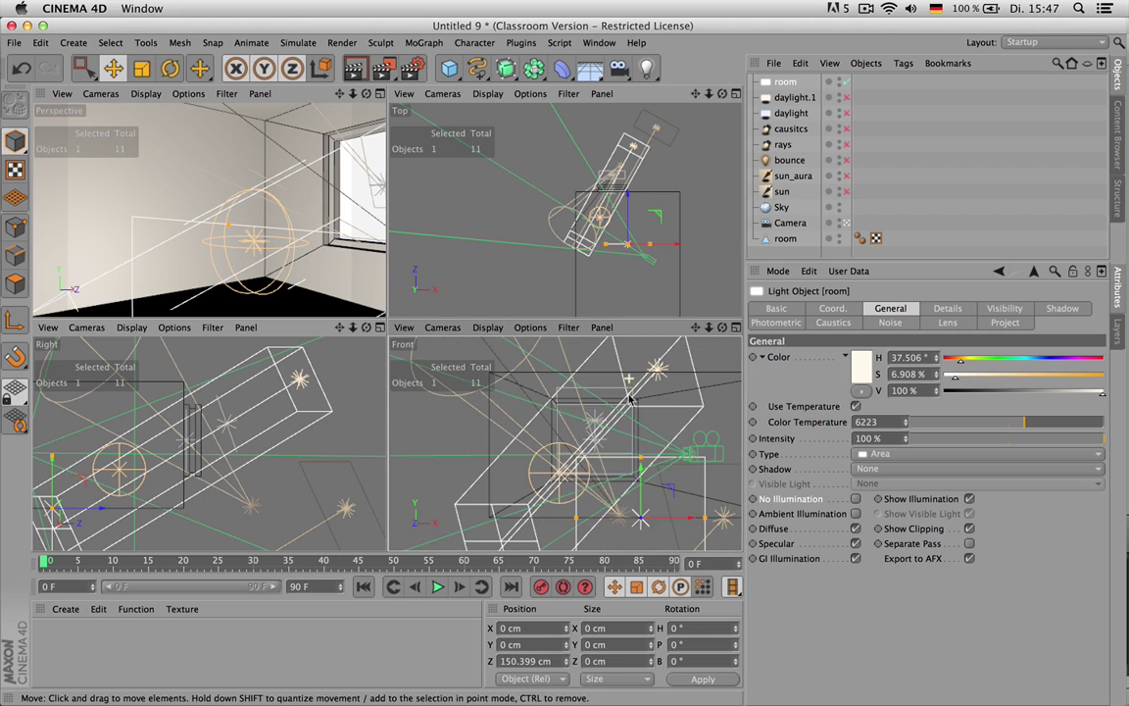
left_click_drag(579, 461, 642, 416)
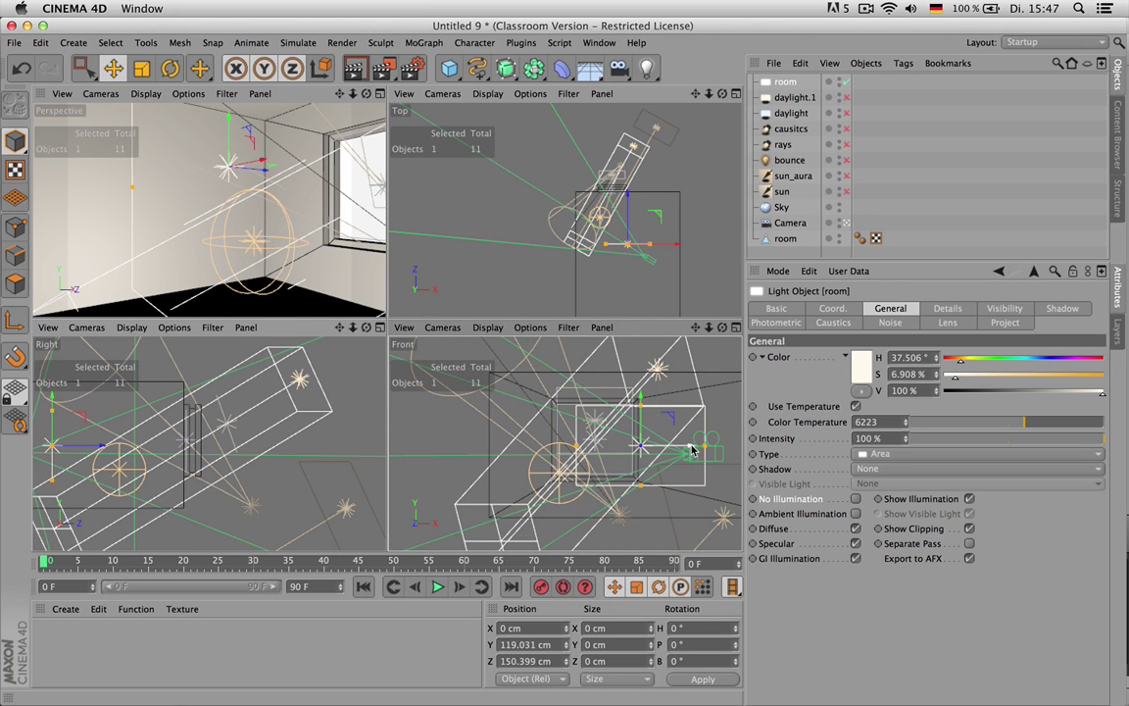
left_click_drag(691, 451, 607, 453)
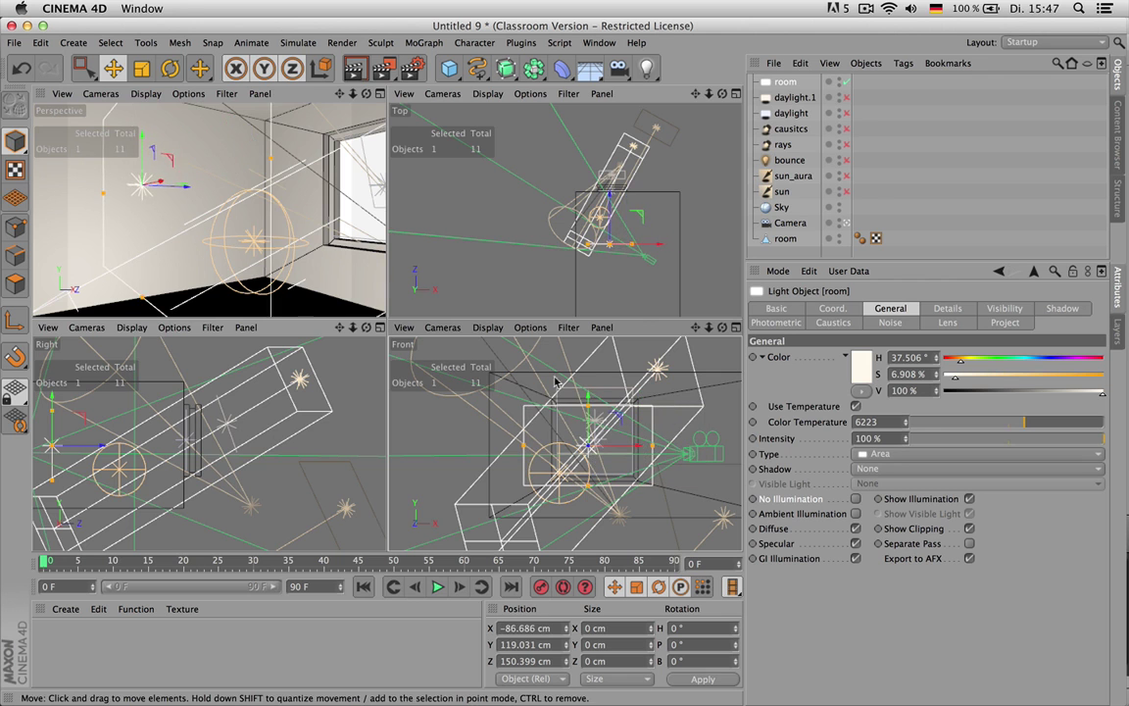
middle_click(279, 241)
mouse_move(335, 280)
left_mouse_down()
mouse_move(136, 302)
mouse_move(67, 271)
left_mouse_up()
key("super+r")
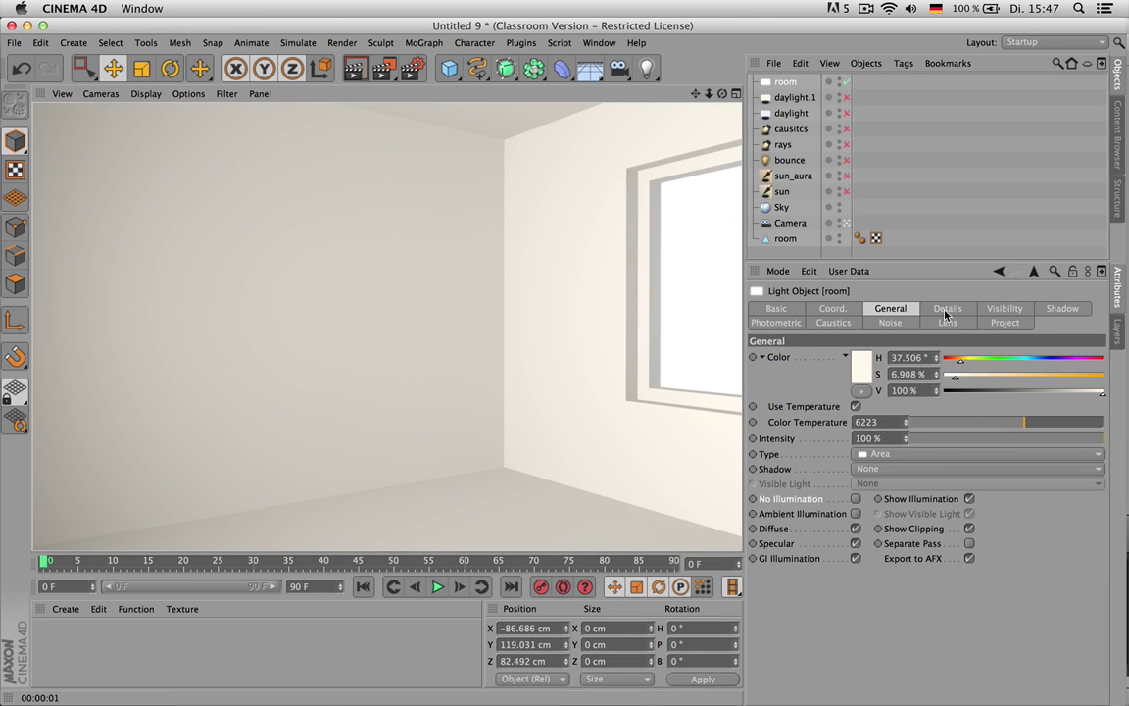
- Set the room light's intensity to 37% and switch the other lights back on
left_click_drag(994, 436, 949, 443)
key("ctrl+r")
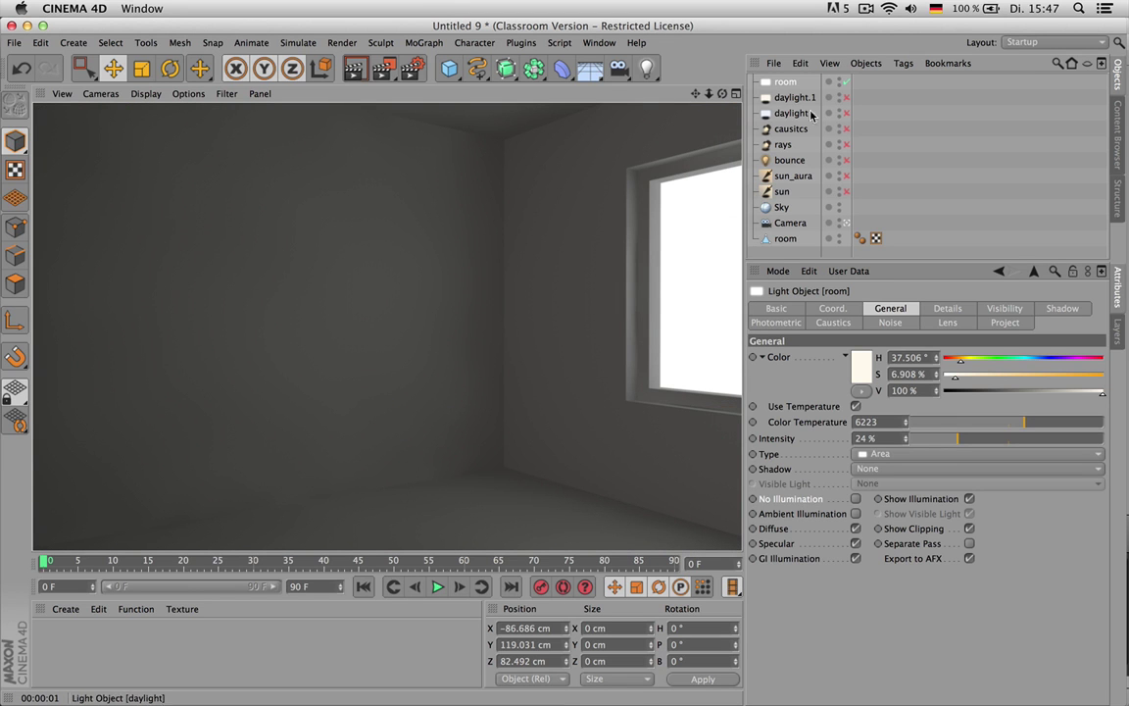
left_click_drag(846, 97, 847, 191)
key("ctrl+r")
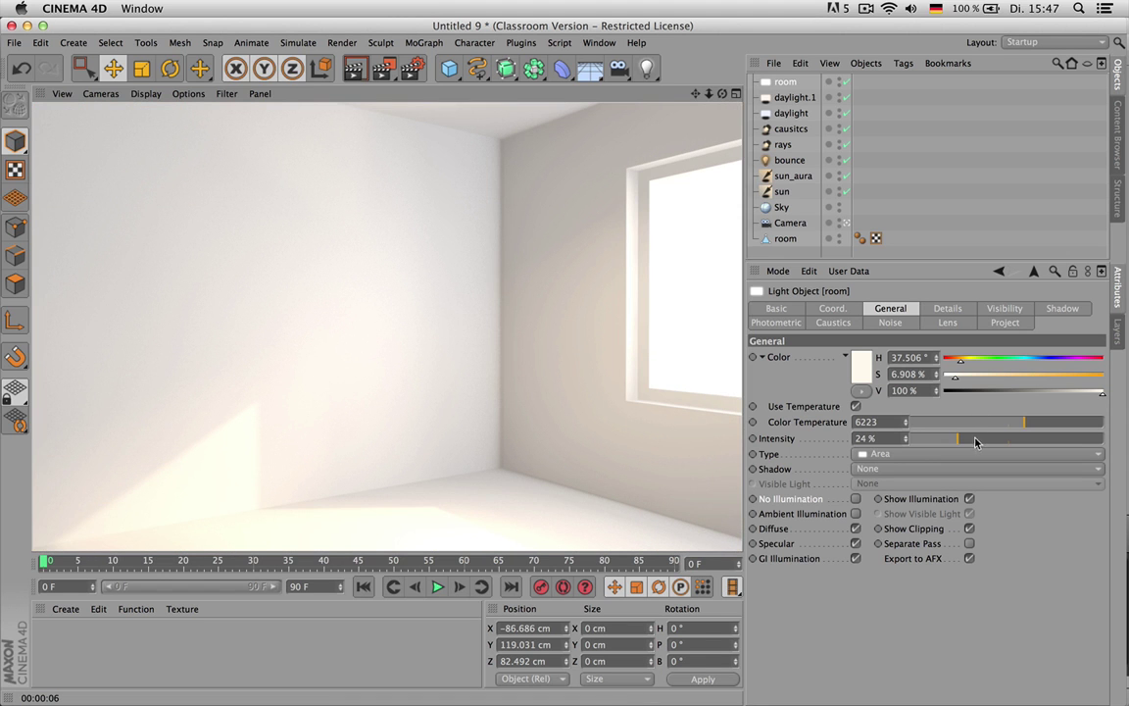
left_click_drag(972, 441, 982, 440)
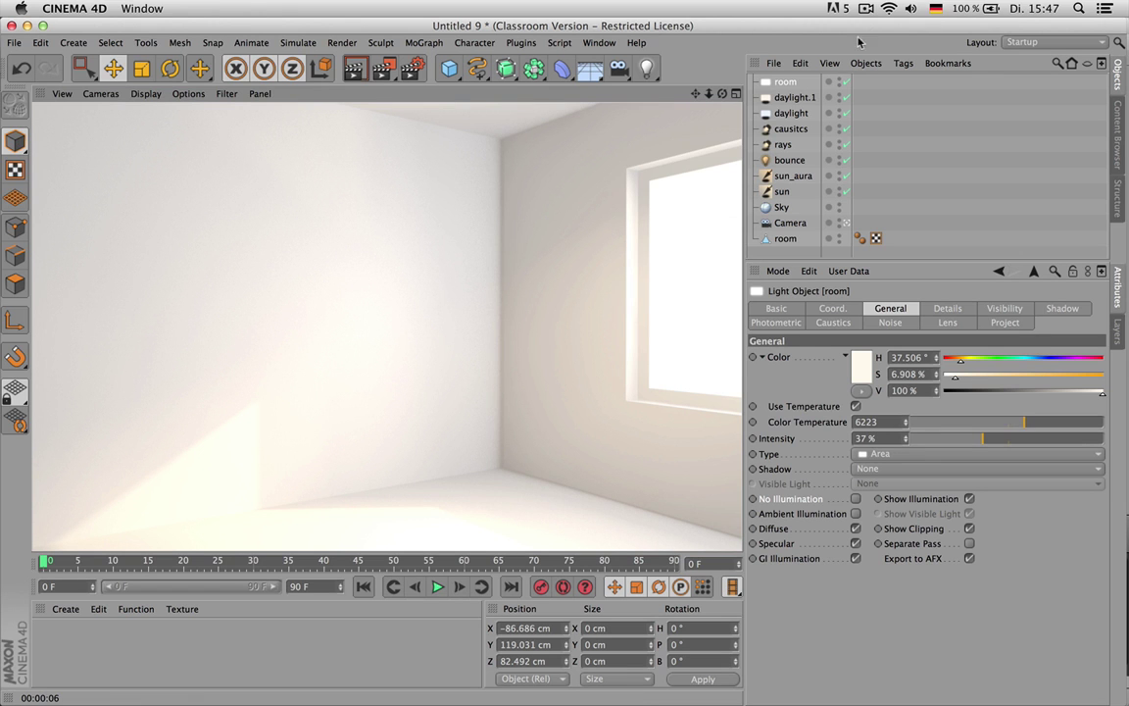
left_click(781, 83)
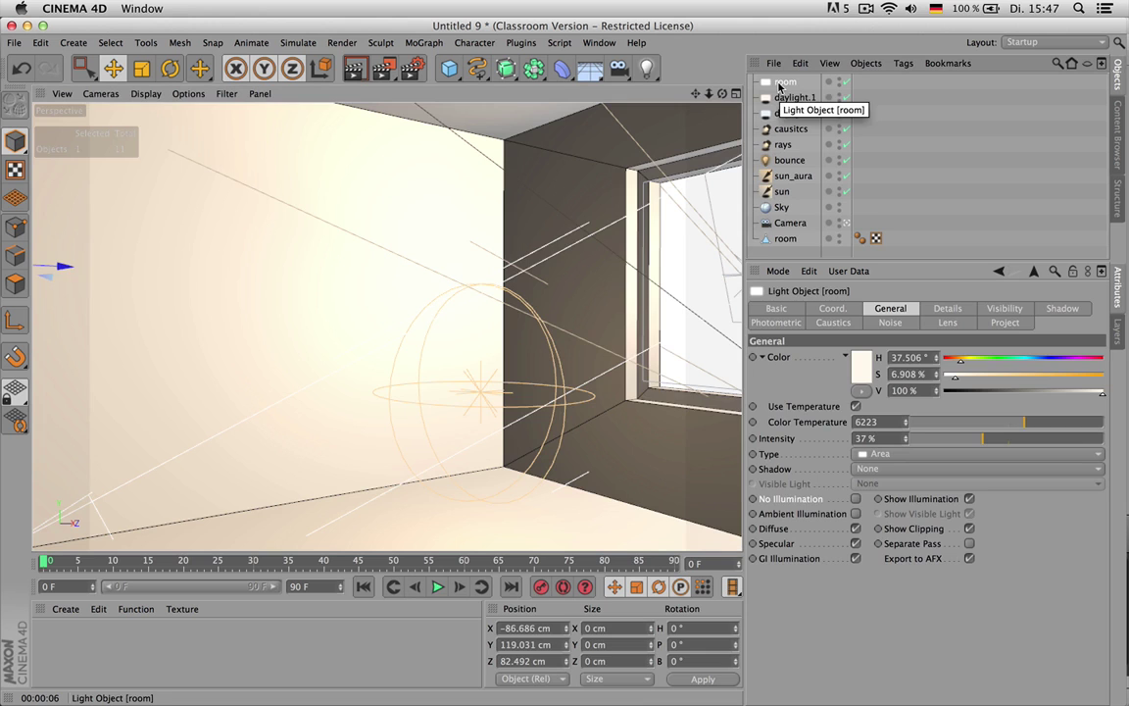
- Replace the room light with a new spot light, moved back along Z with a wider cone
key("Delete")
middle_click(667, 174)
middle_click(647, 226)
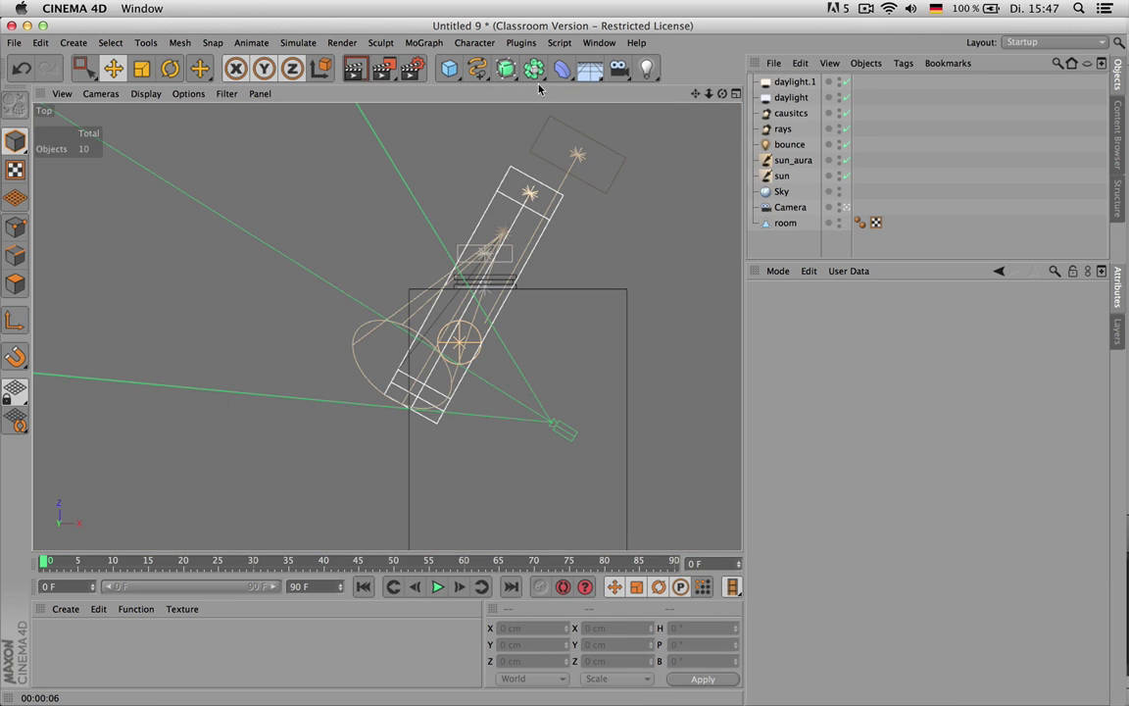
left_click(646, 68)
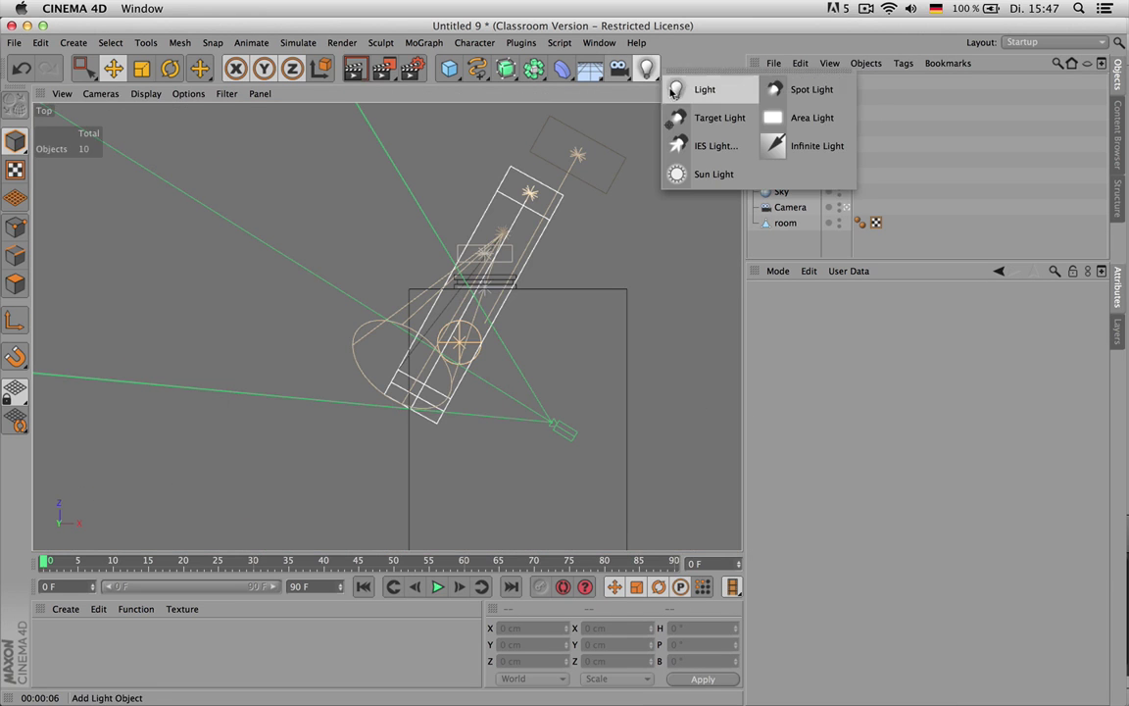
left_click(812, 90)
left_click_drag(554, 343, 554, 391)
left_click_drag(573, 301, 618, 303)
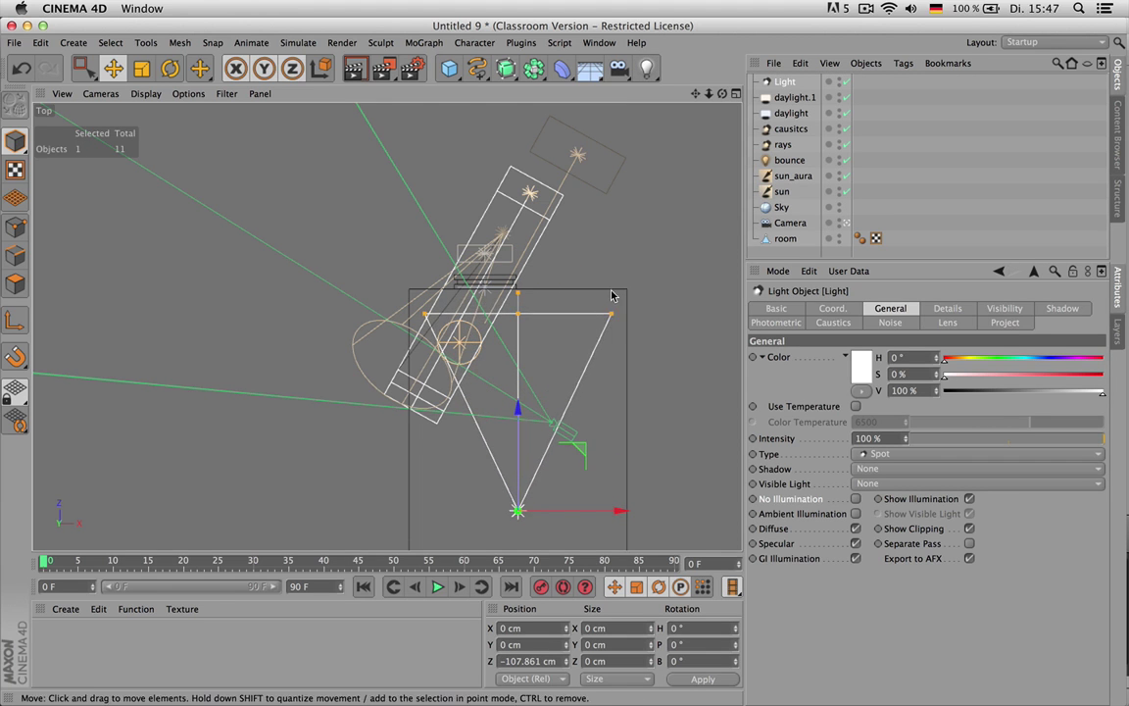
- Raise the spot light into the room, disable the other lights and render
middle_click(618, 303)
middle_click(322, 235)
middle_click(602, 326)
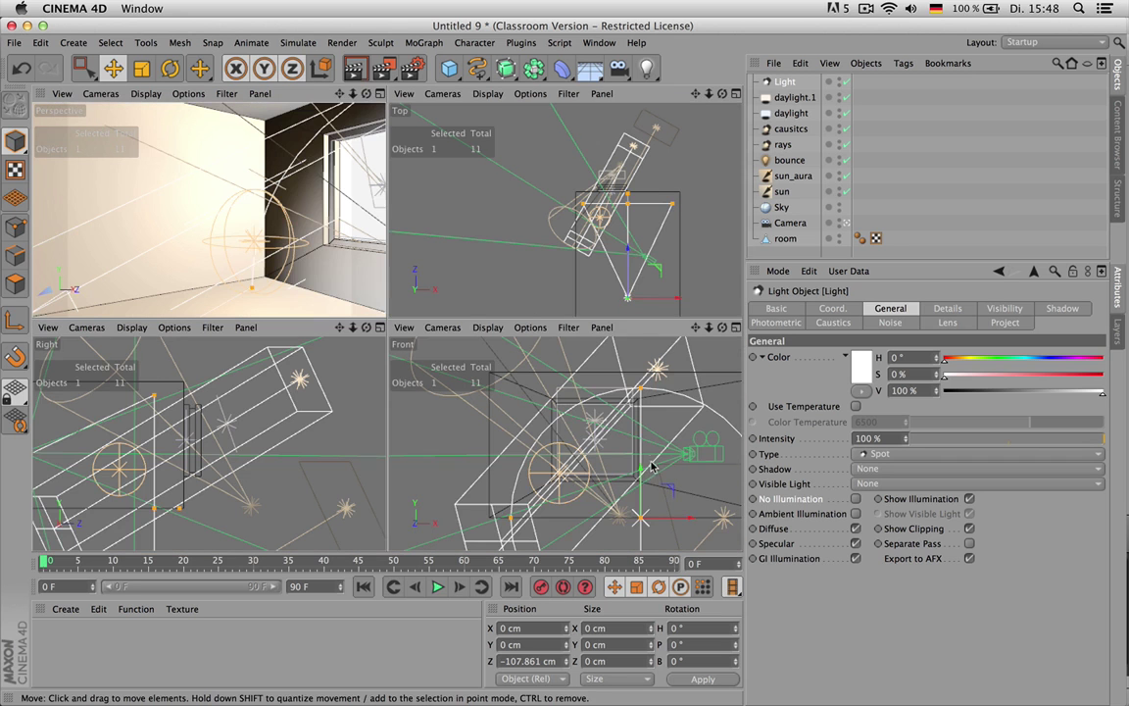
left_click_drag(585, 436, 645, 423)
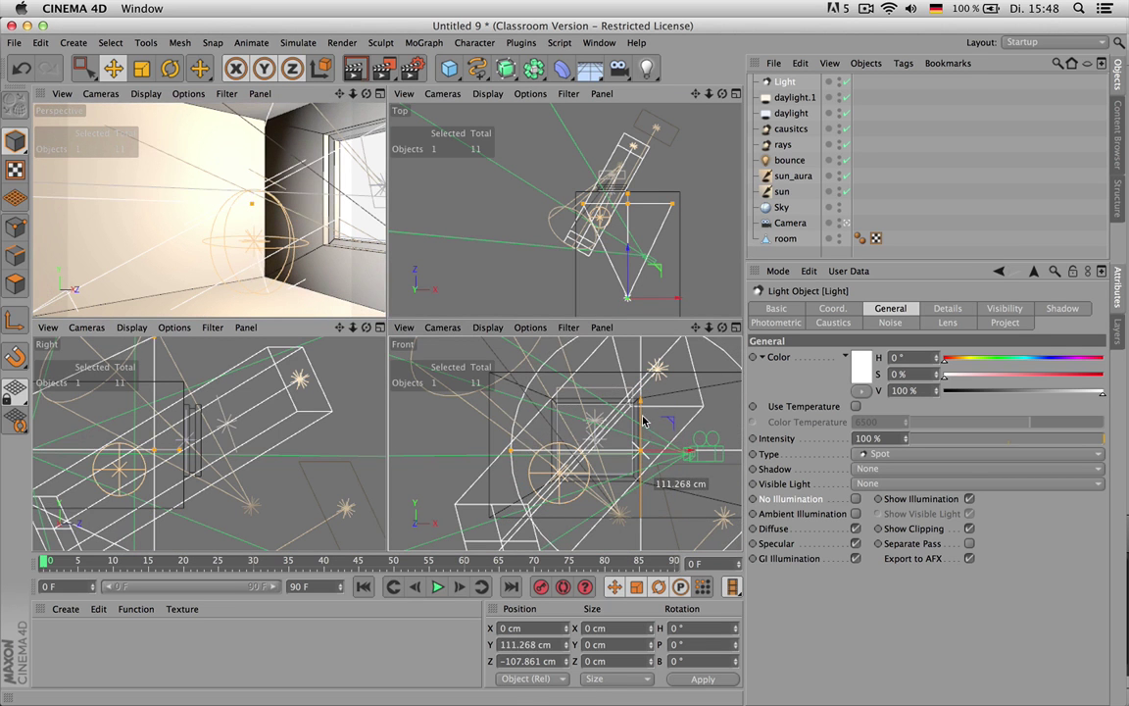
middle_click(274, 202)
left_click_drag(846, 97, 849, 193)
key("ctrl+r")
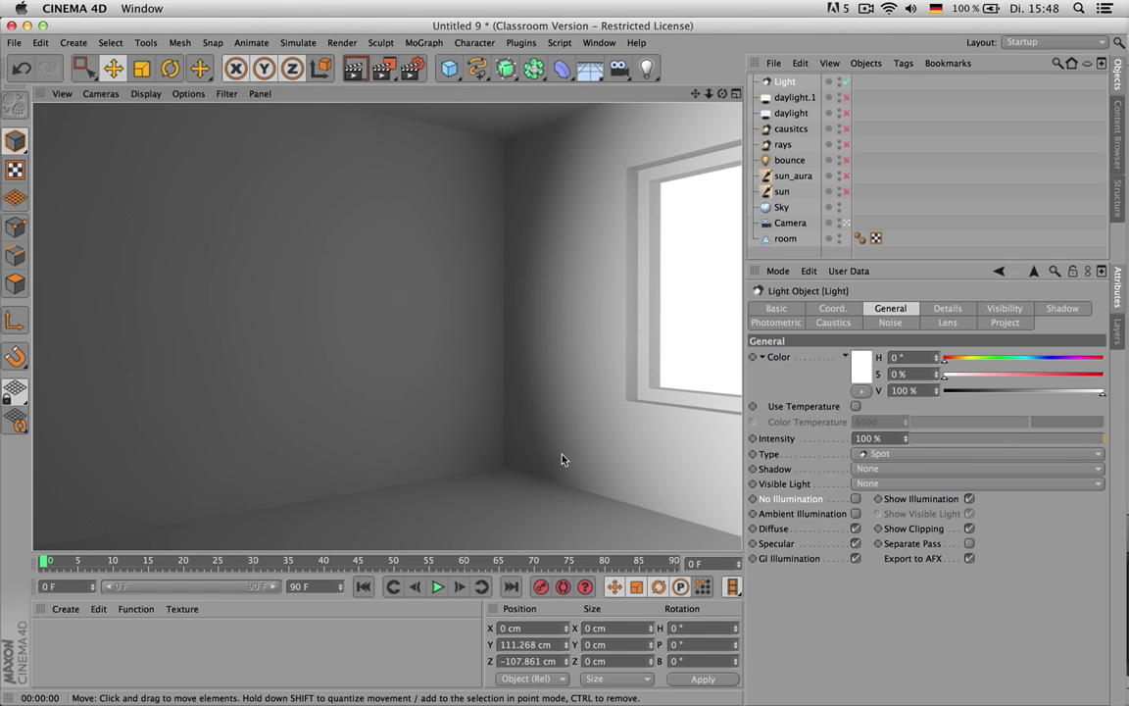
- Flatten the spot cone's aspect ratio to 0.61 and set its contrast to -50%
left_click(946, 309)
left_click_drag(877, 411, 878, 388)
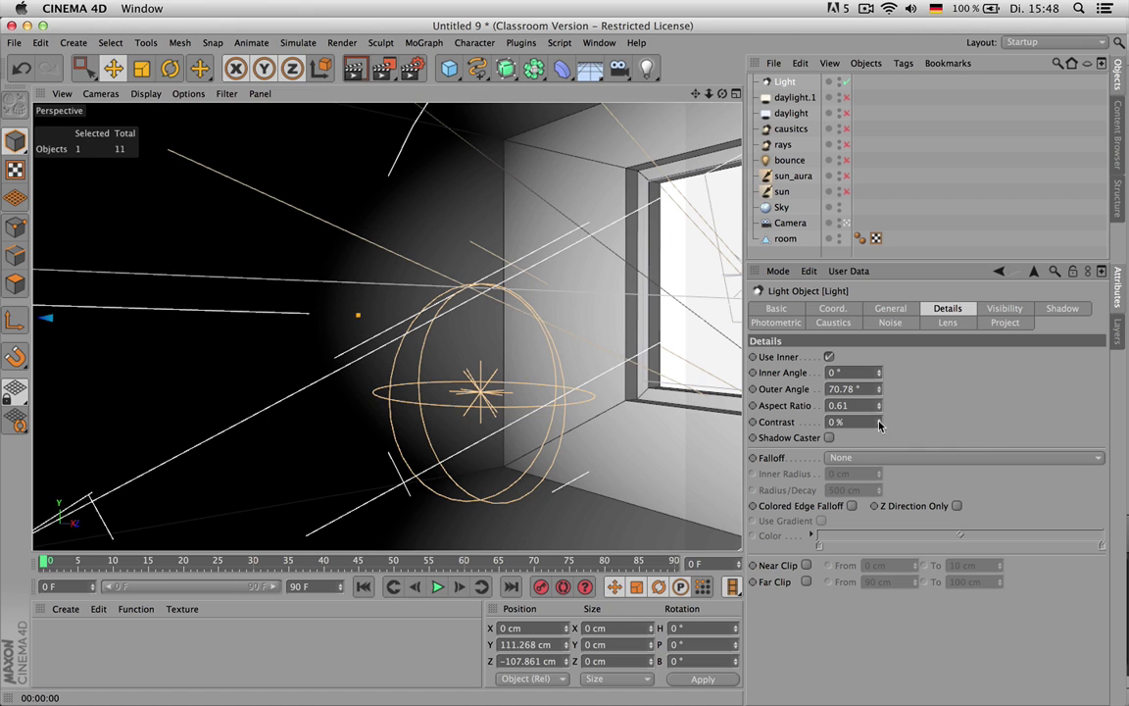
left_click(865, 421)
type("-50")
key("ctrl+r")
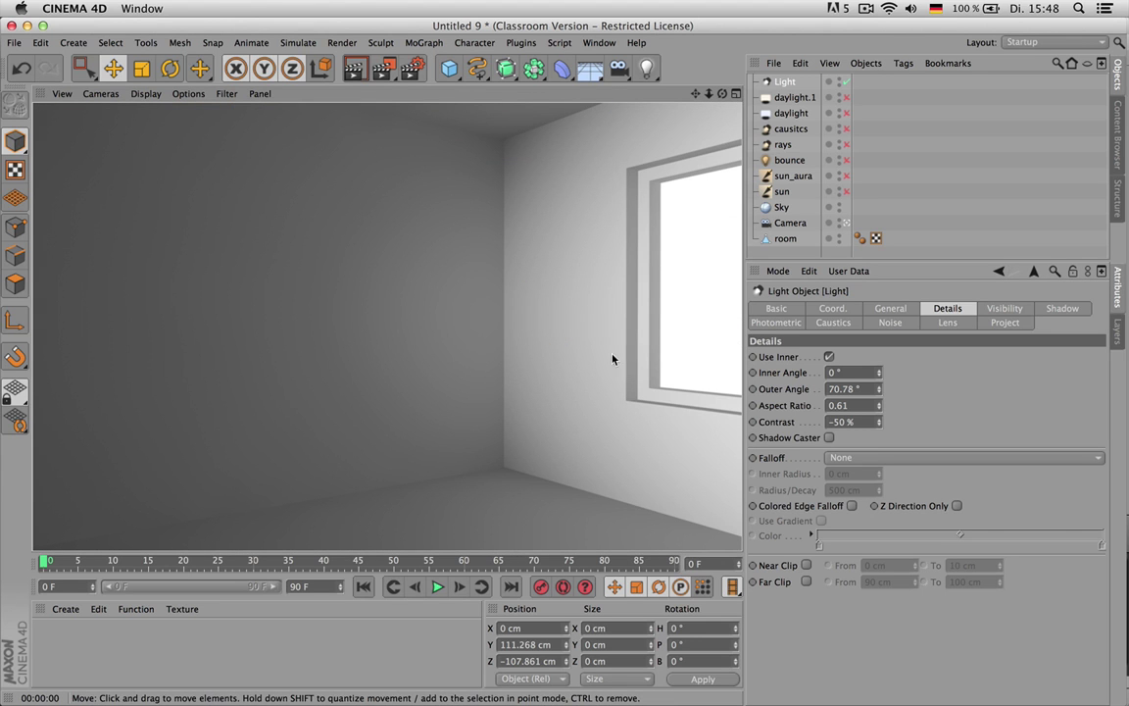
- Warm the spot light to a 6223 colour temperature and turn the other lights back on
left_click(890, 309)
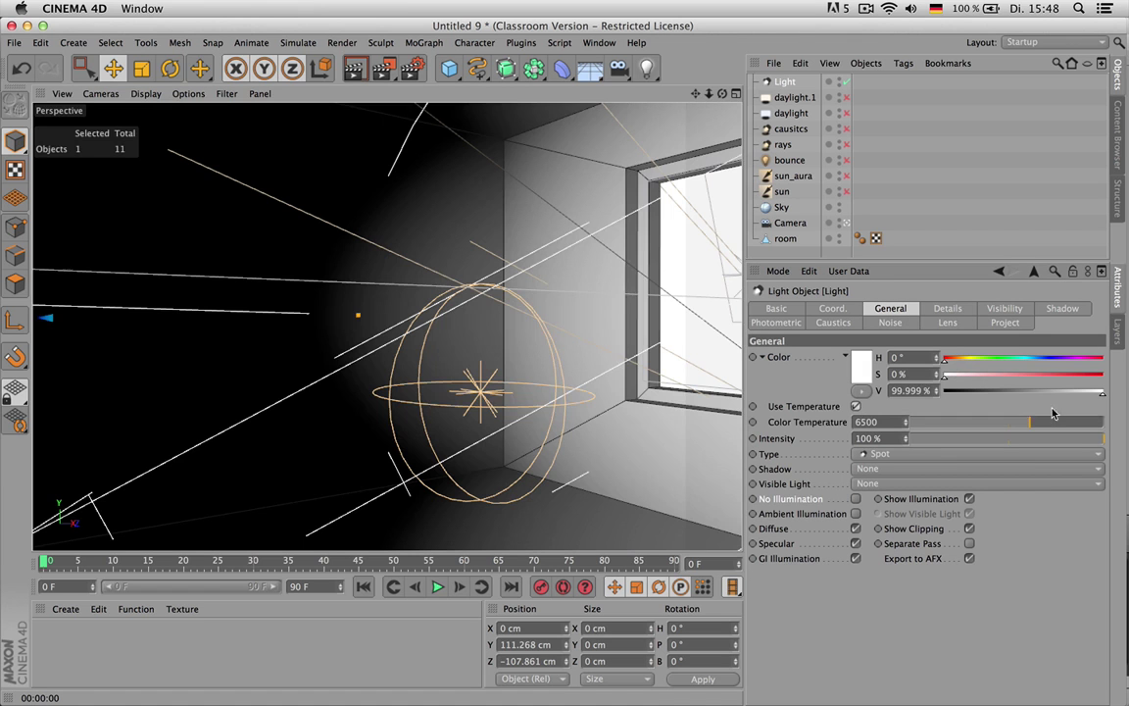
left_click_drag(1034, 425, 1020, 423)
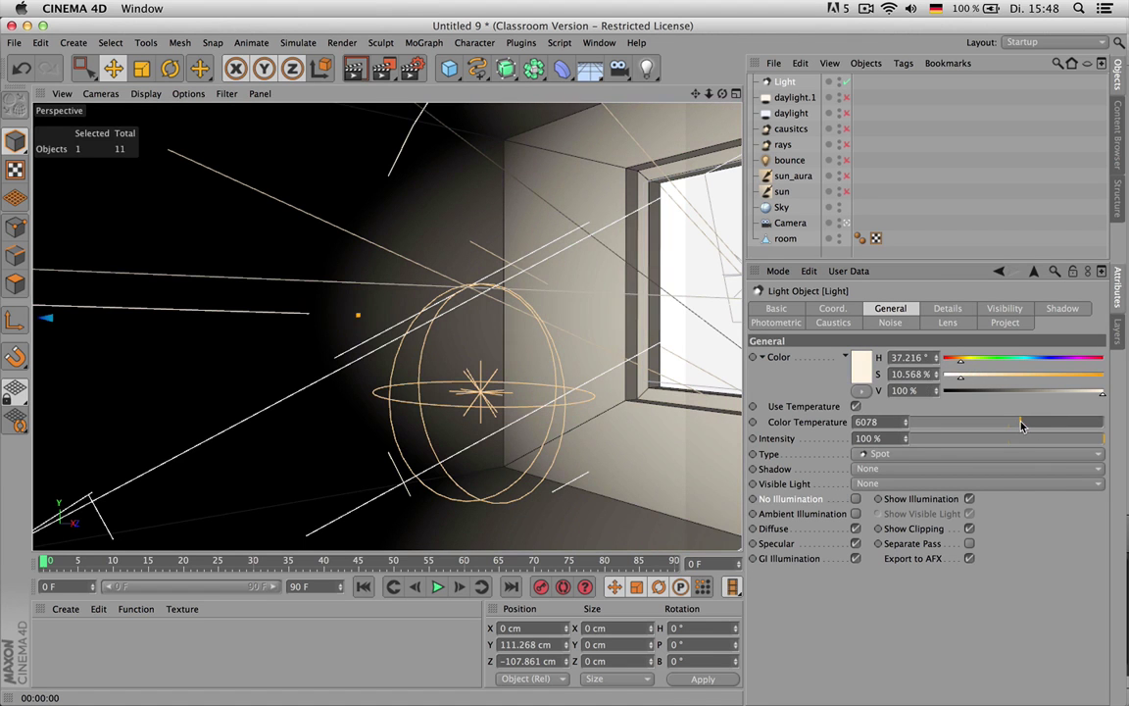
key("ctrl+r")
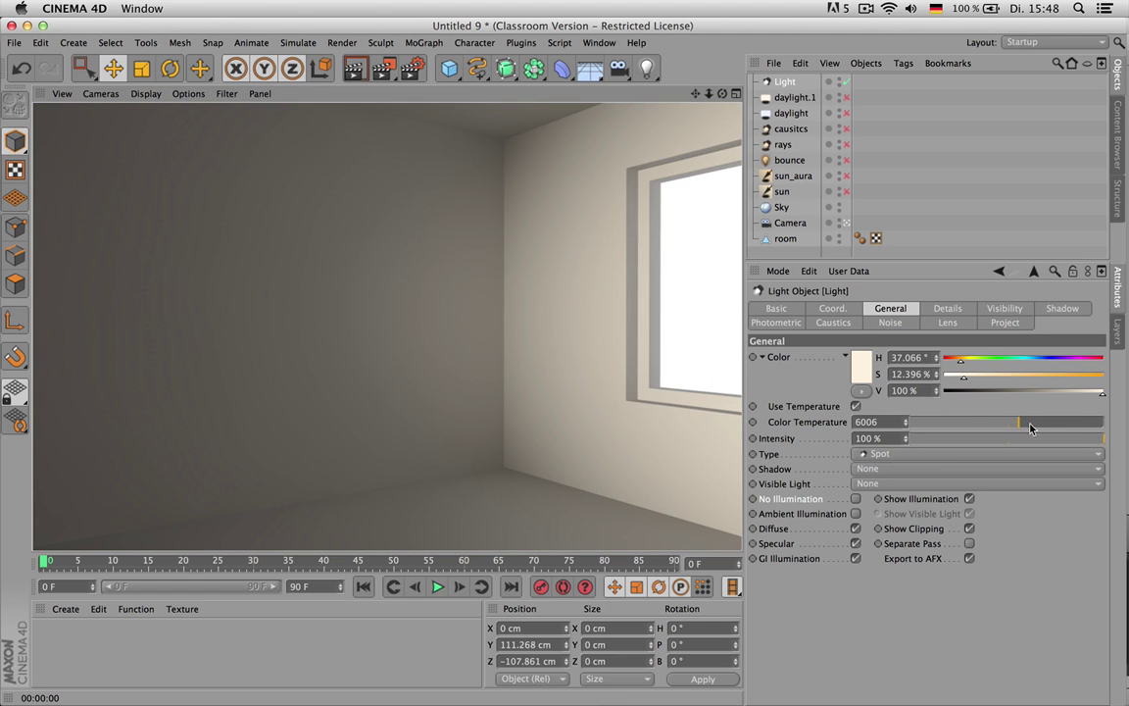
left_click_drag(1029, 427, 1033, 427)
key("ctrl+r")
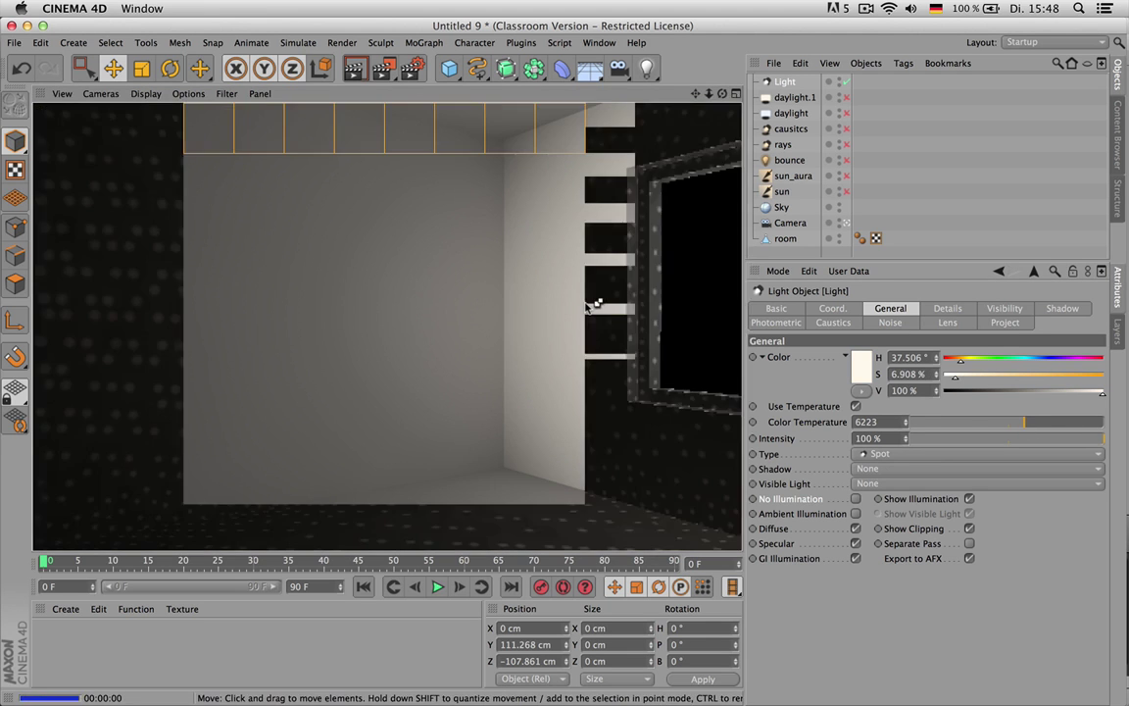
left_click_drag(847, 97, 848, 168)
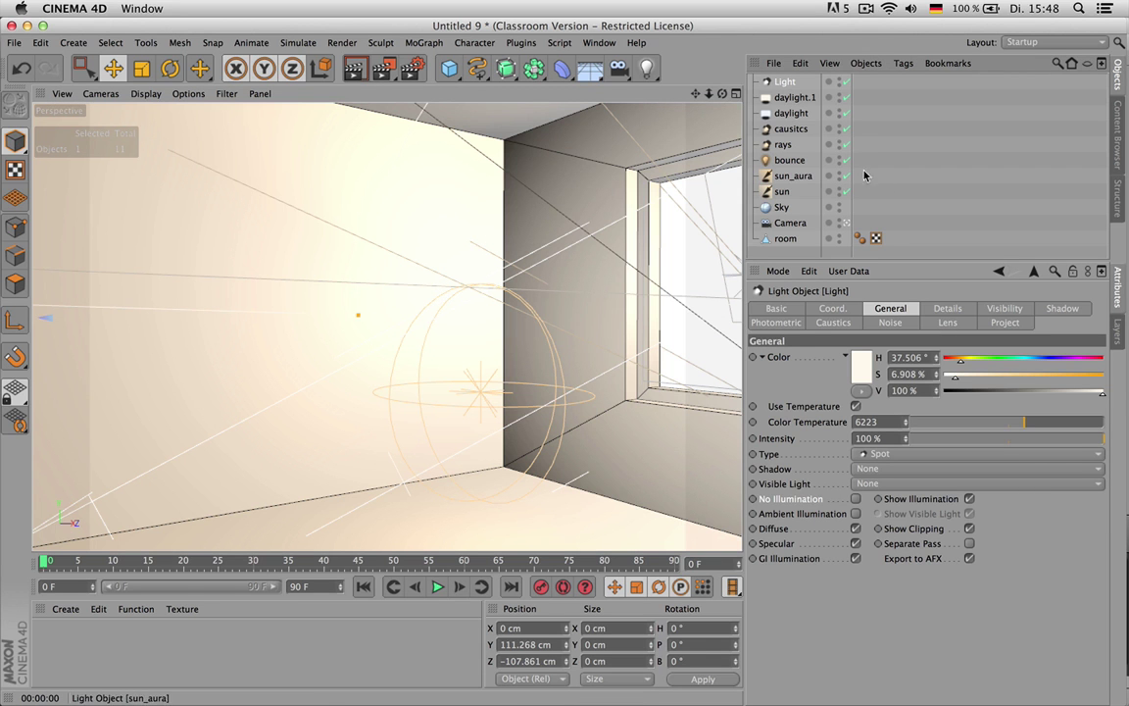
- Enable the spot light's icon colour and dim its intensity to 26%, rendering previews
left_click(775, 308)
left_click(846, 435)
key("super+r")
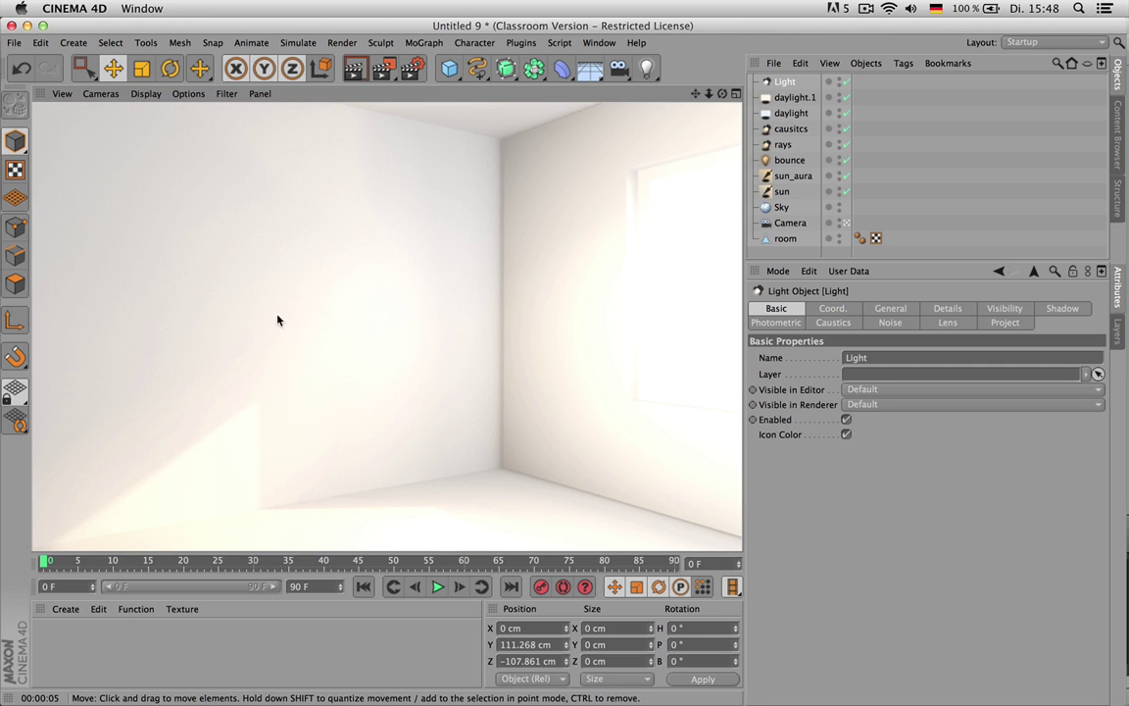
left_click(907, 310)
left_click(961, 439)
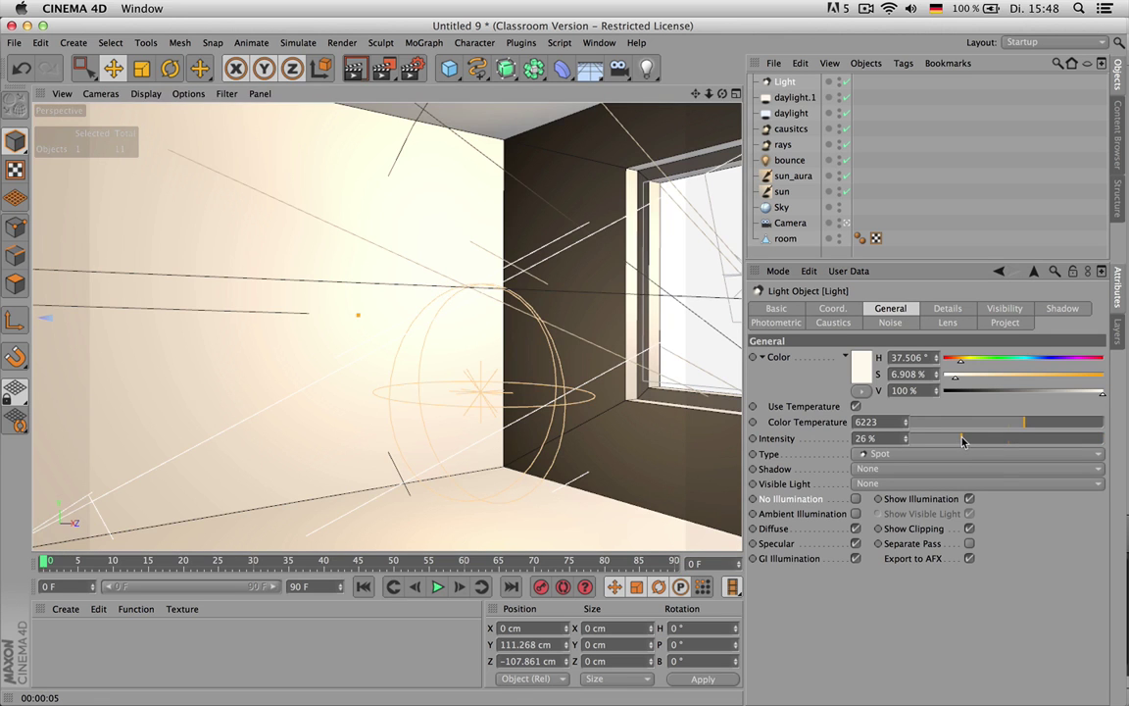
key("ctrl+r")
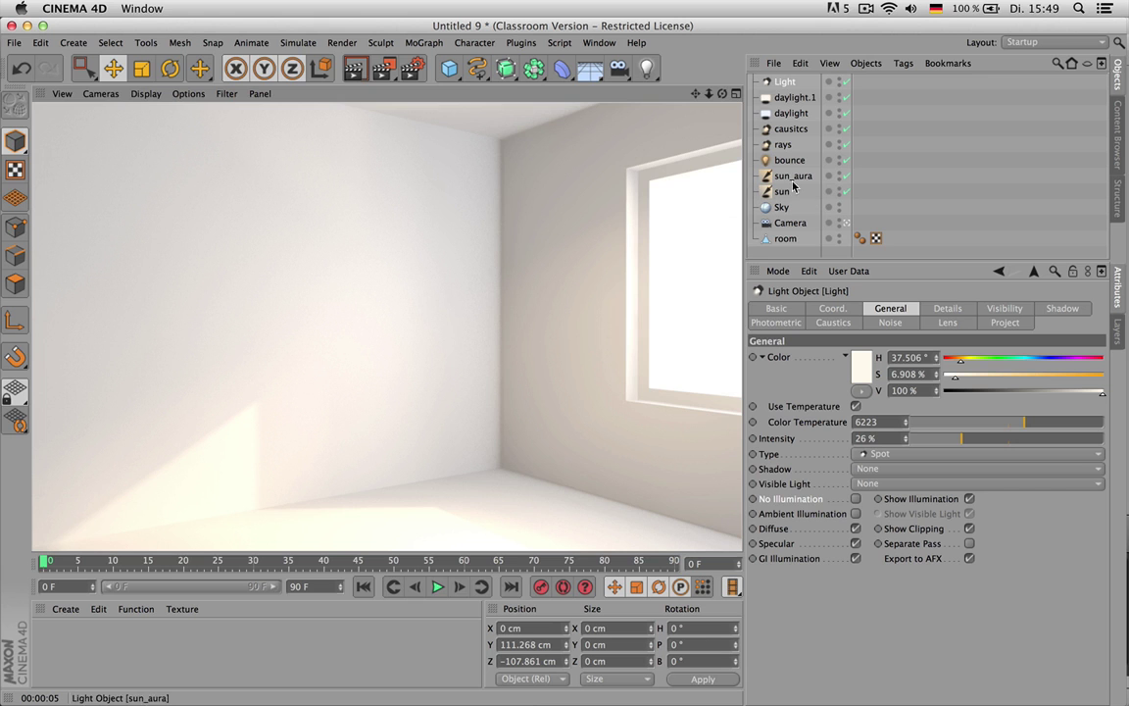
- Set the rays light's volumetric Brightness to 300%, render, and open Render Settings
left_click(785, 147)
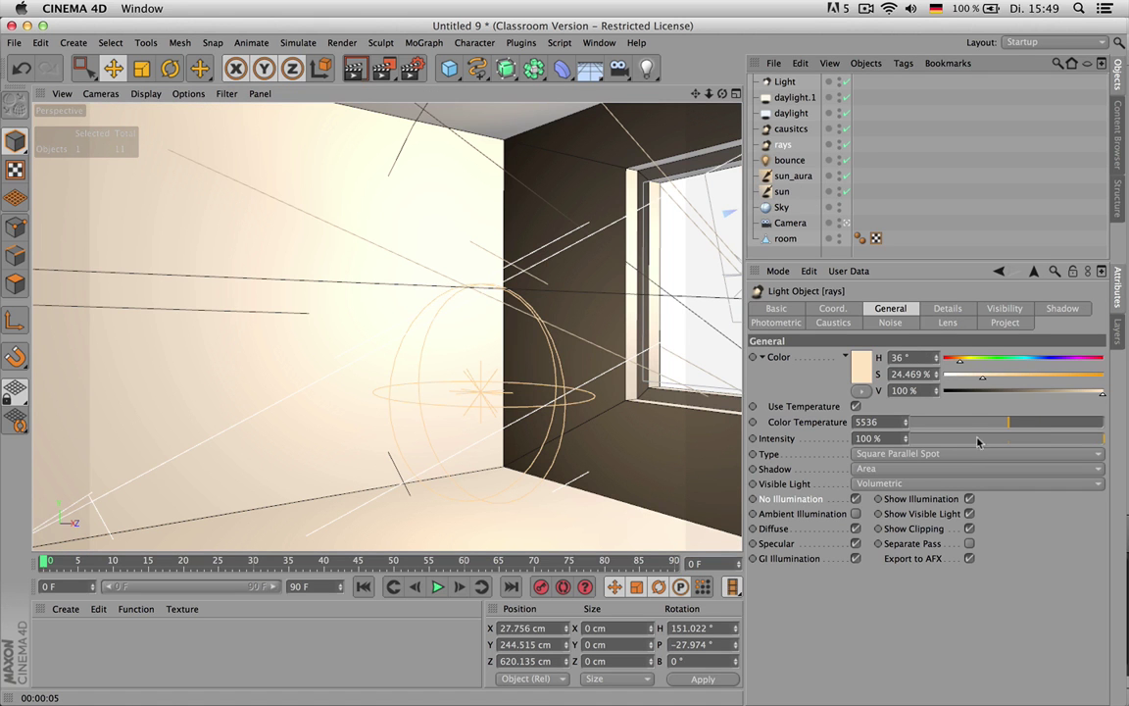
left_click(947, 307)
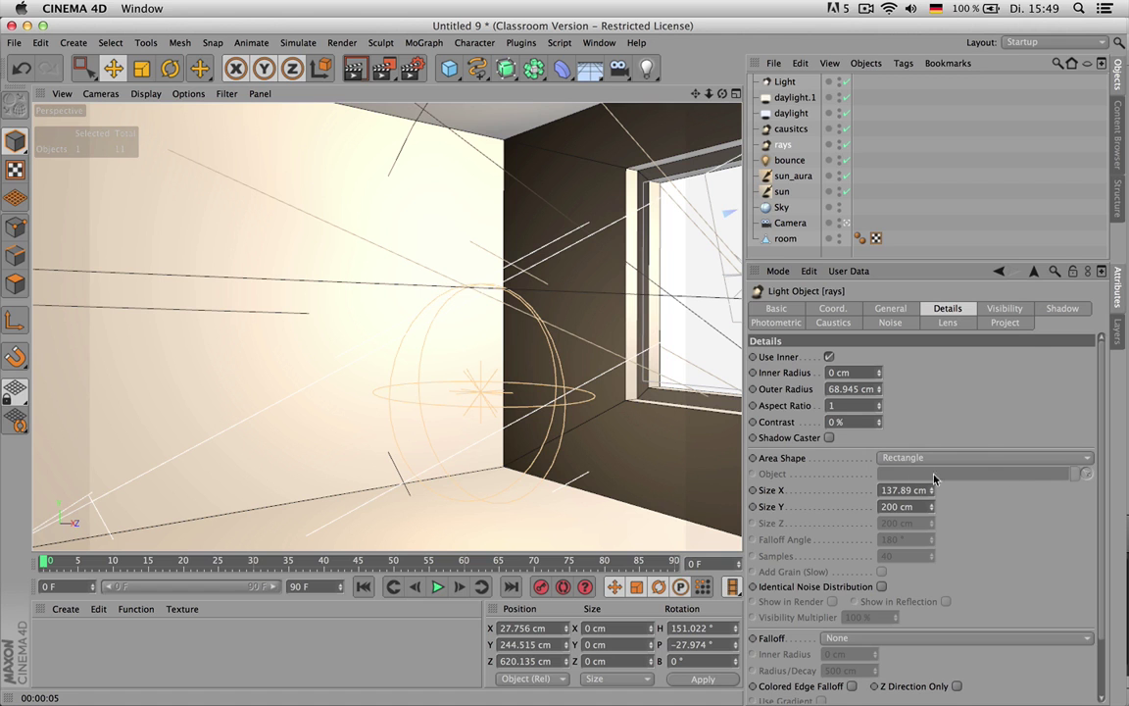
left_click(792, 326)
left_click(824, 325)
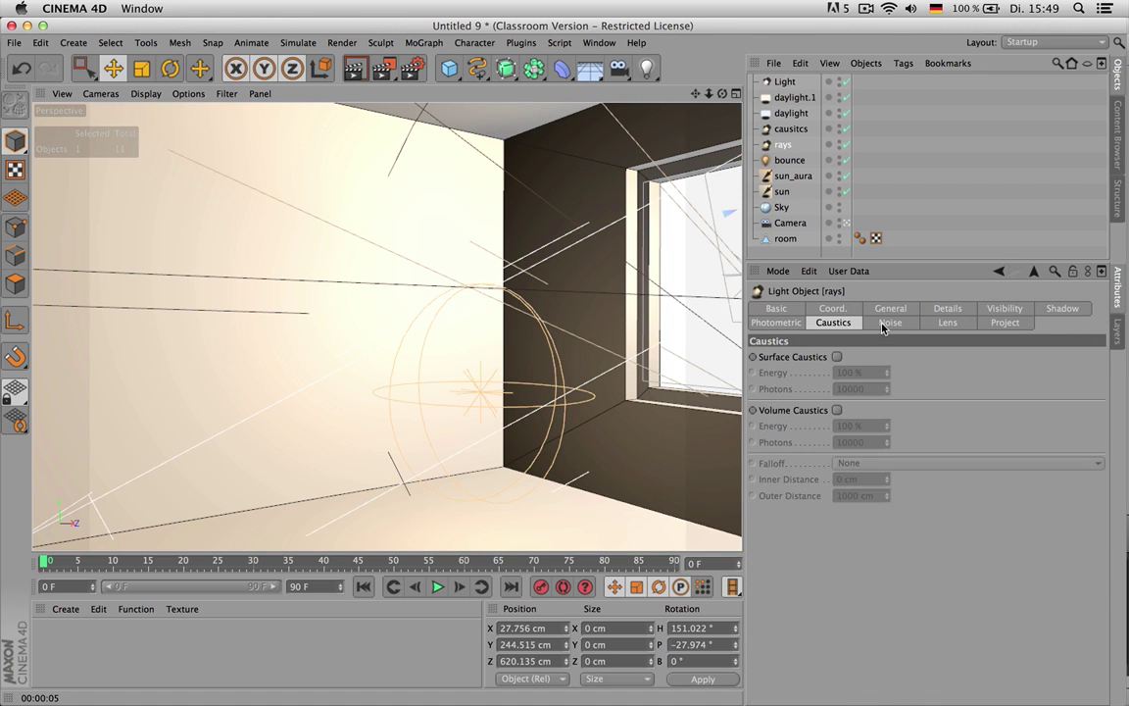
left_click(1005, 308)
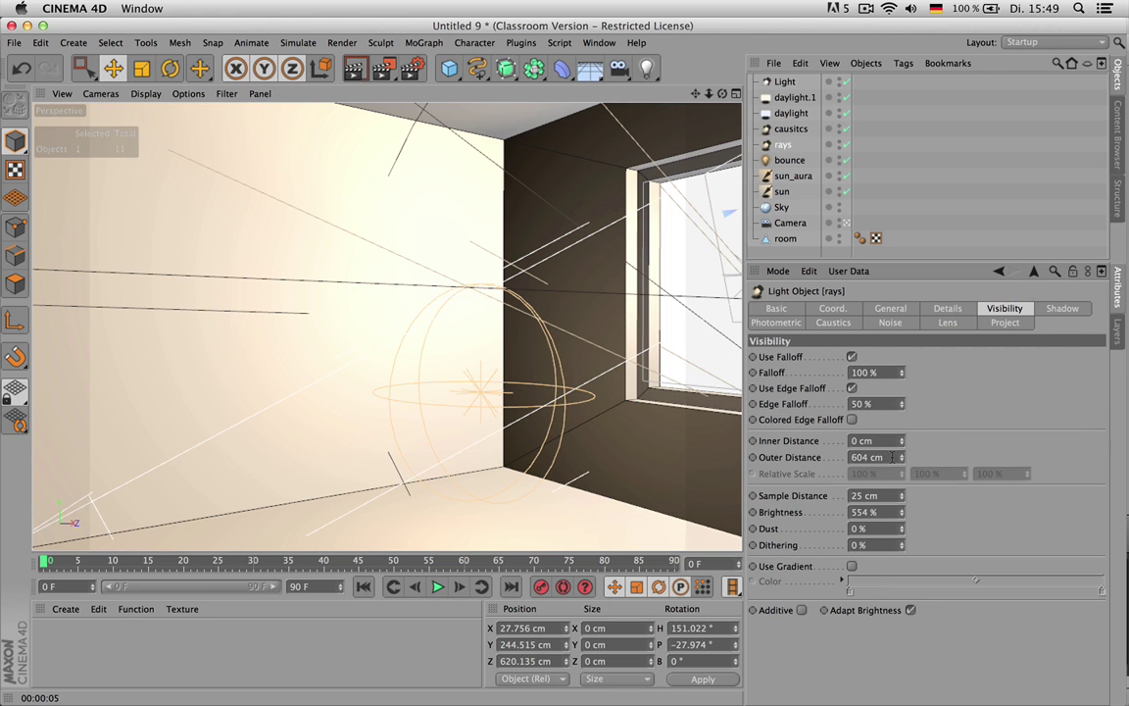
left_click(887, 512)
type("300")
key("Return")
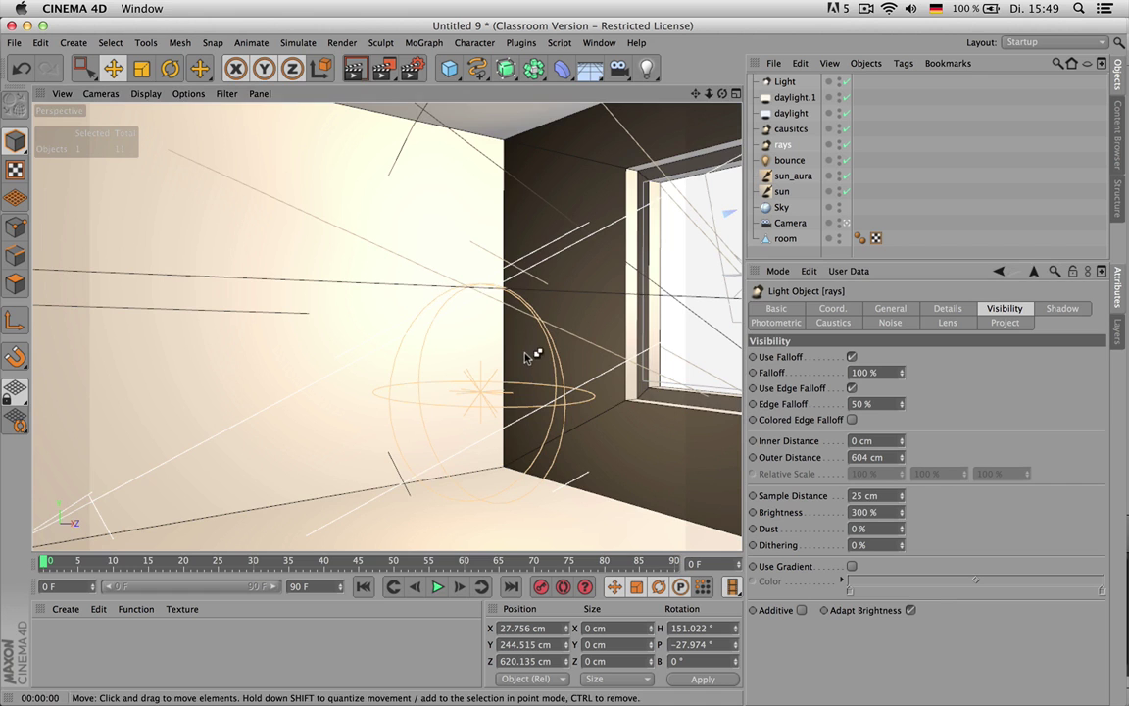
key("ctrl+r")
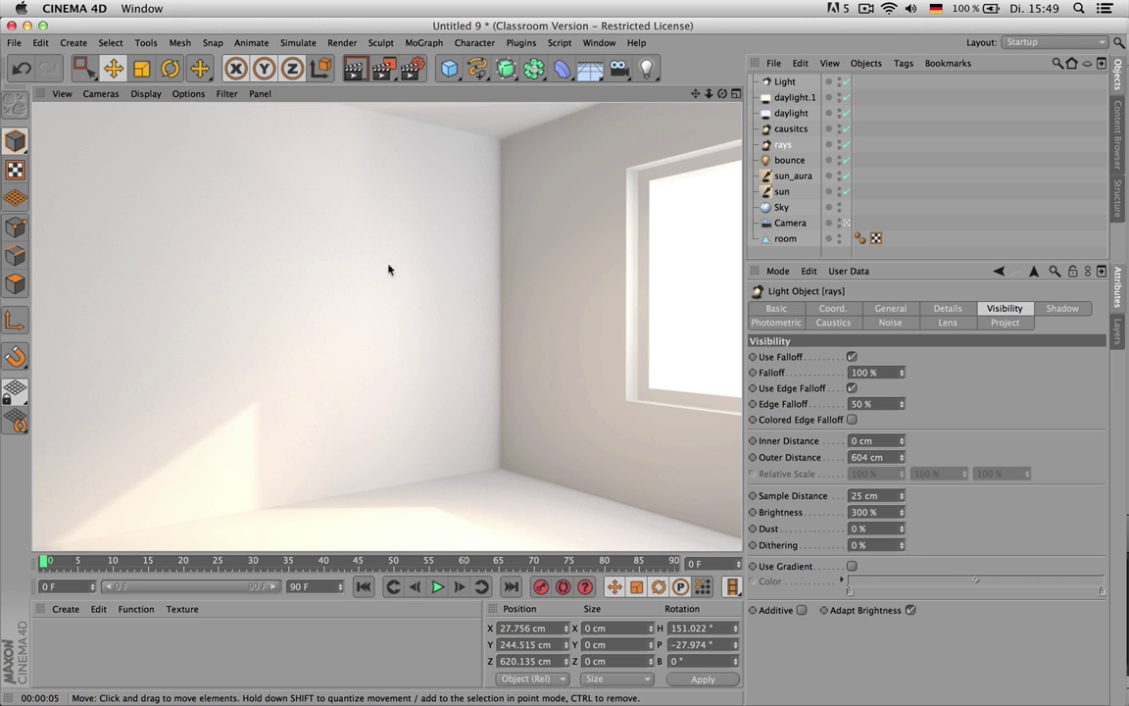
left_click(412, 67)
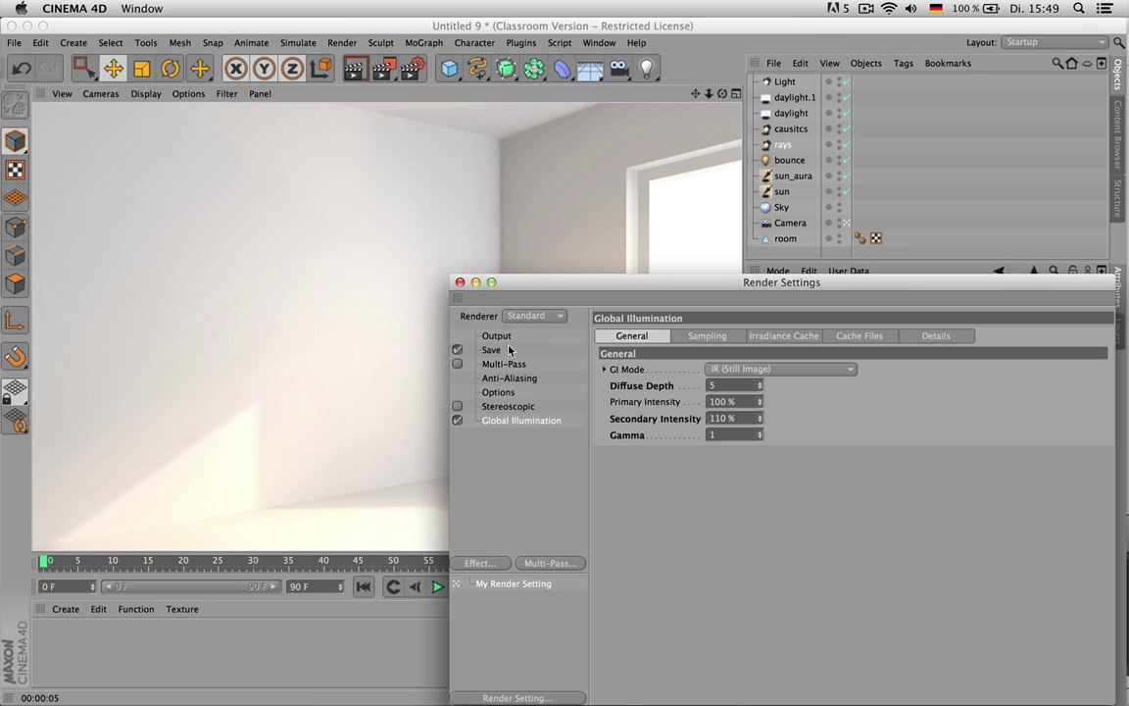
- Add Ambient Occlusion with 44 maximum samples and a lighter grey dark-end colour
left_click(475, 564)
left_click(554, 367)
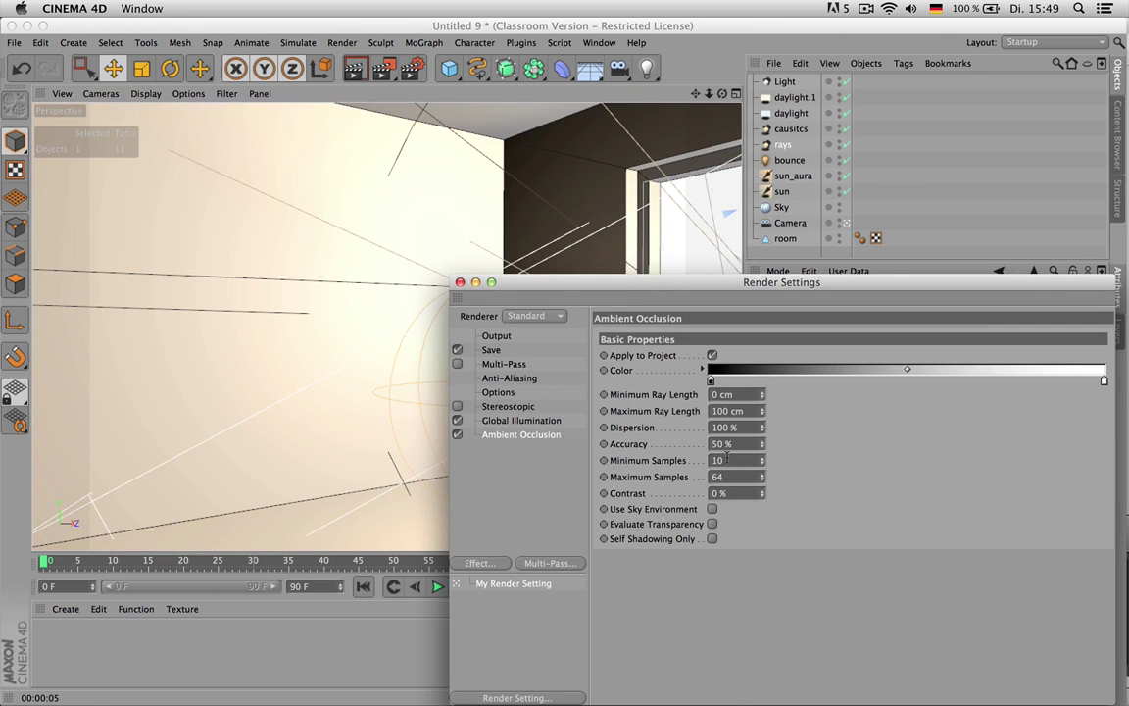
key("Return")
double_click(710, 380)
left_click_drag(637, 367, 595, 383)
left_click(736, 446)
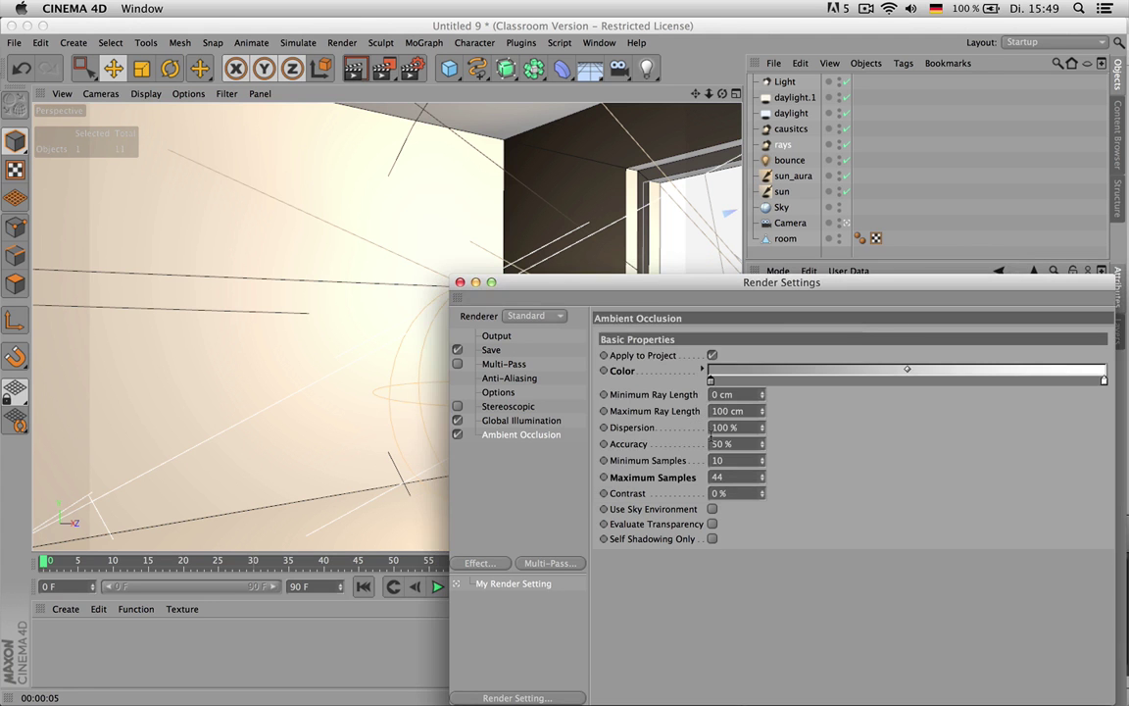
- Region-render to check occlusion, re-confirm the grey 193 colour, and render the viewport
left_click(413, 253)
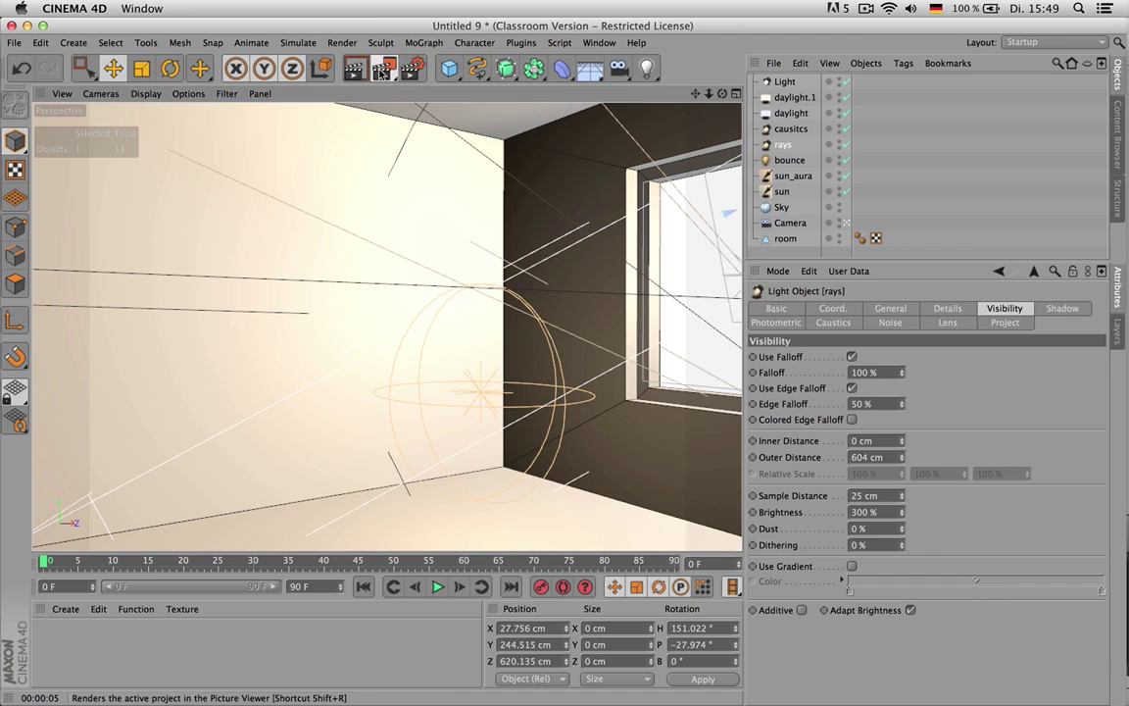
left_click_drag(383, 73, 392, 108)
left_click_drag(275, 382, 516, 472)
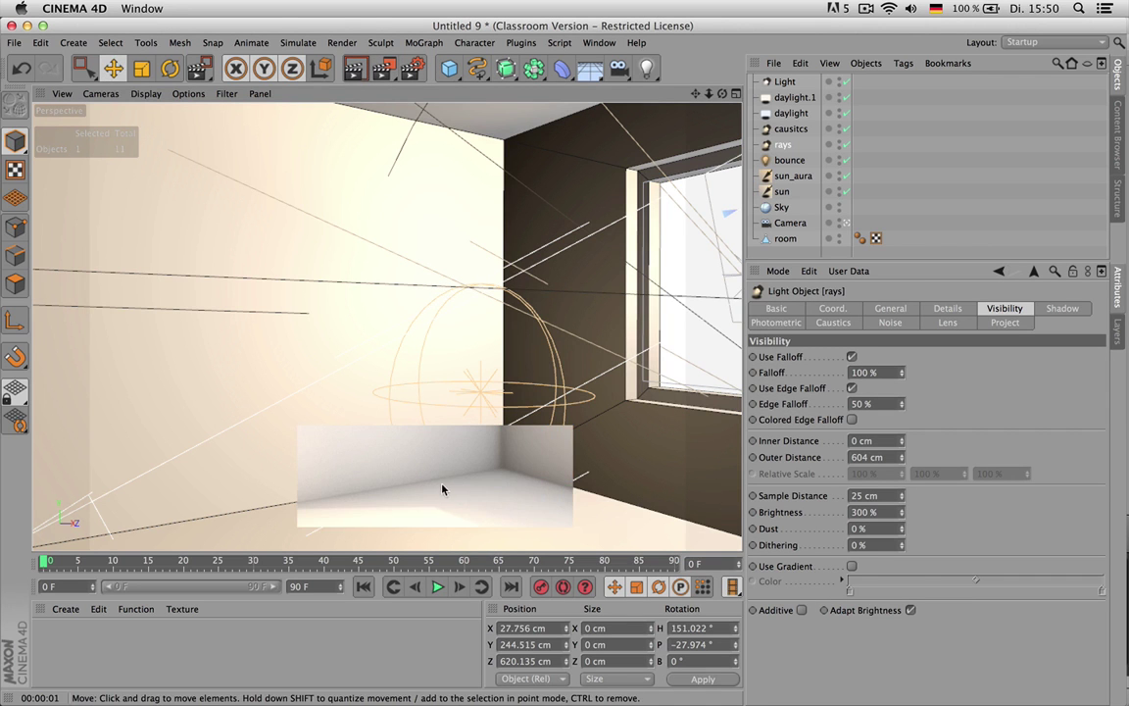
left_click(412, 68)
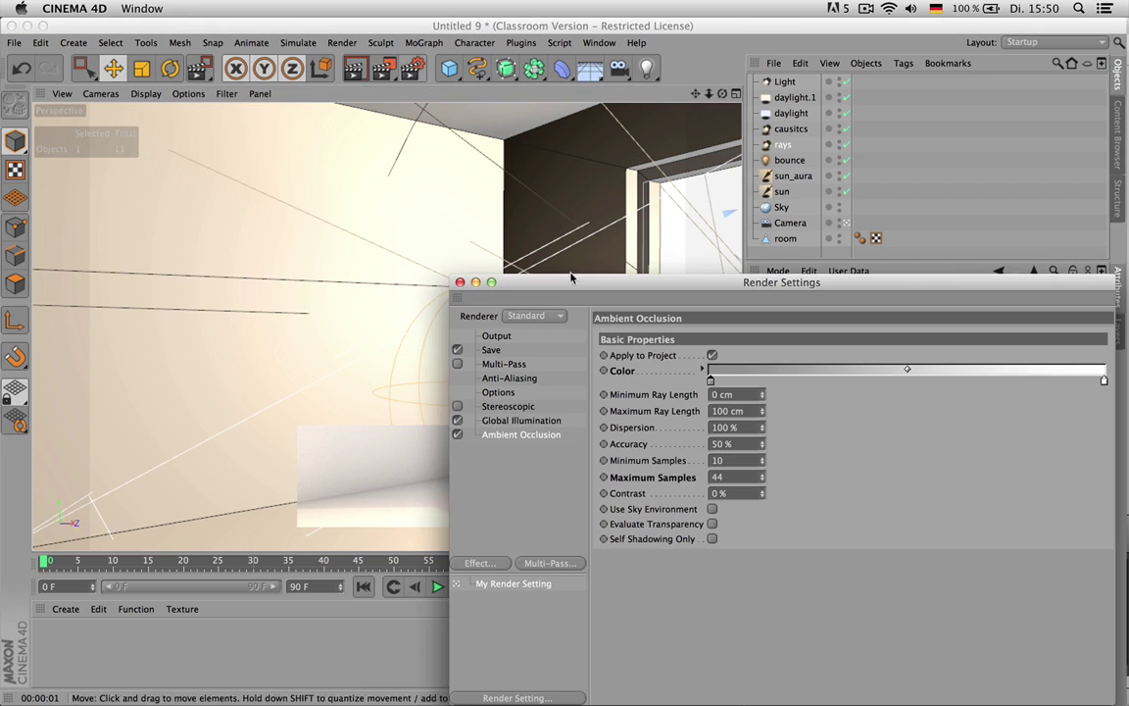
double_click(711, 381)
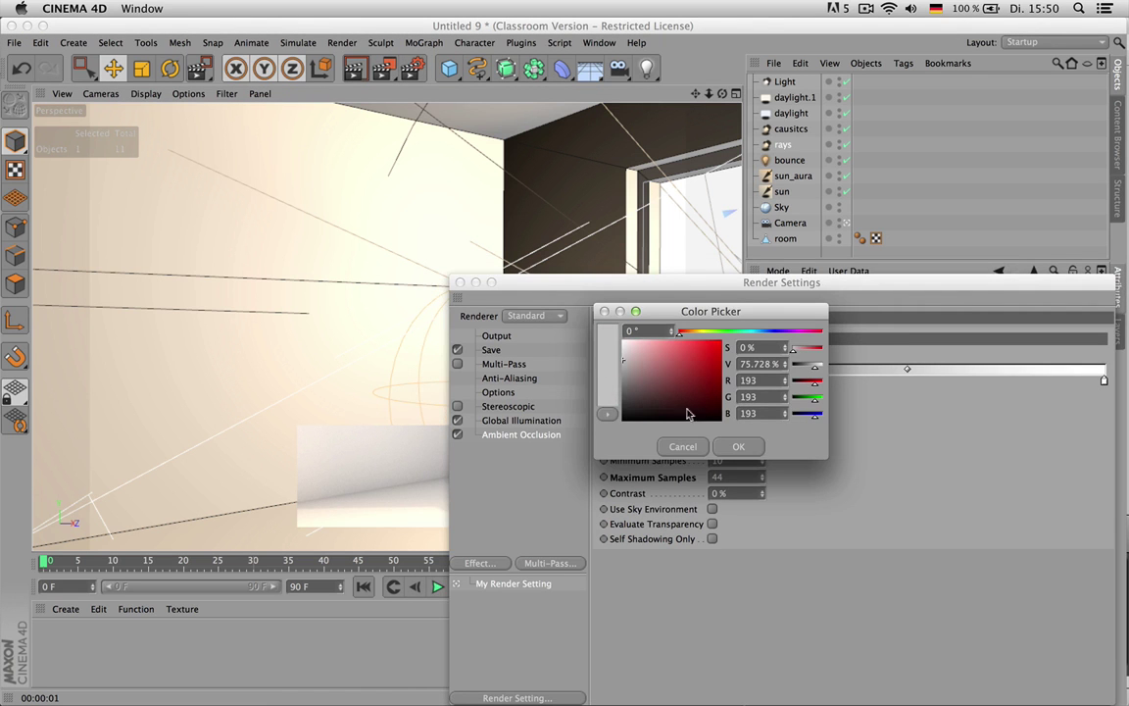
left_click(738, 446)
left_click(460, 282)
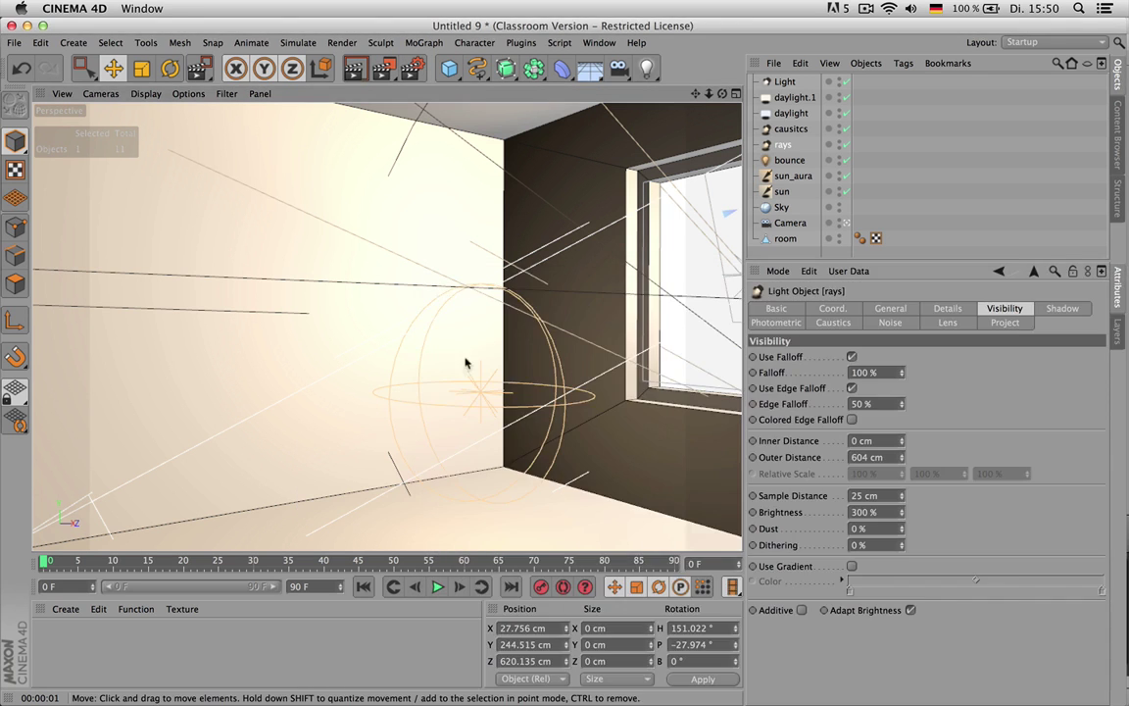
key("super+r")
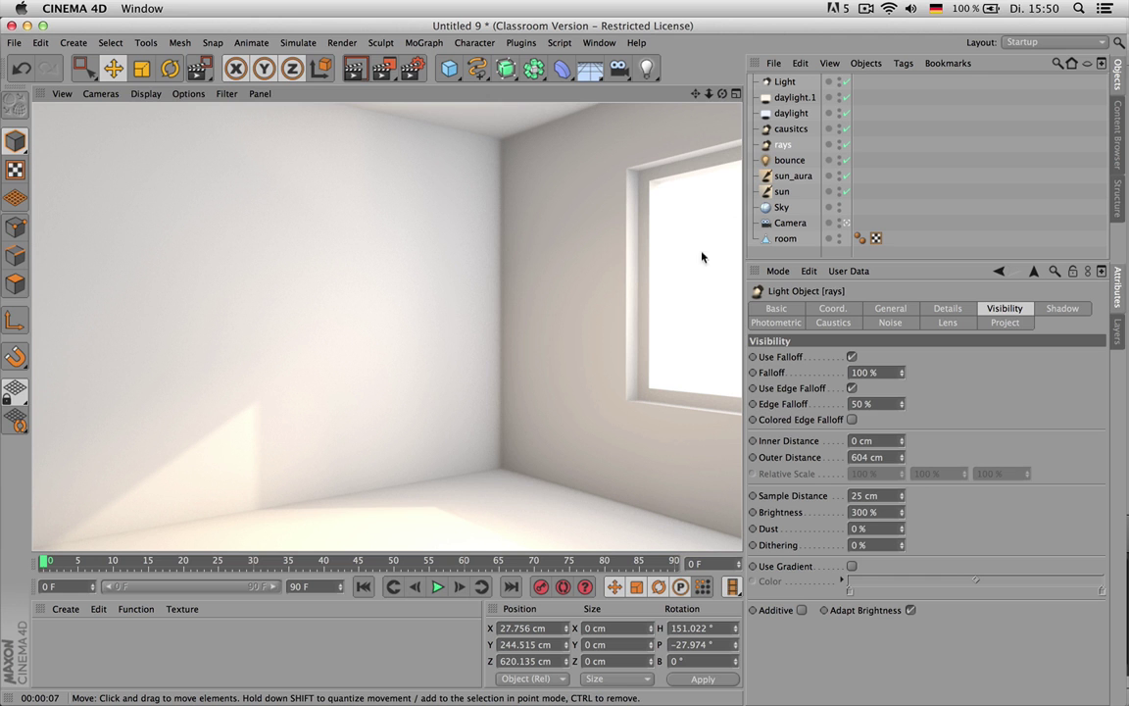
- Set the bounce light's intensity to 66% and render a preview
left_click(795, 163)
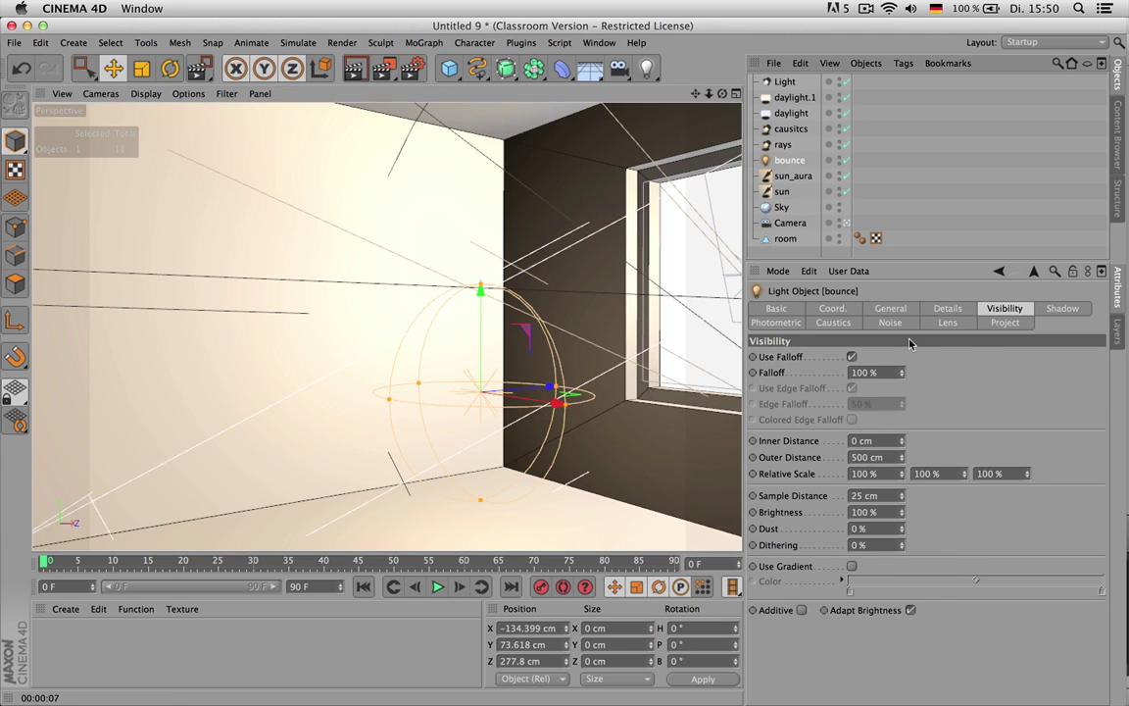
left_click(890, 307)
left_click_drag(996, 437, 1040, 438)
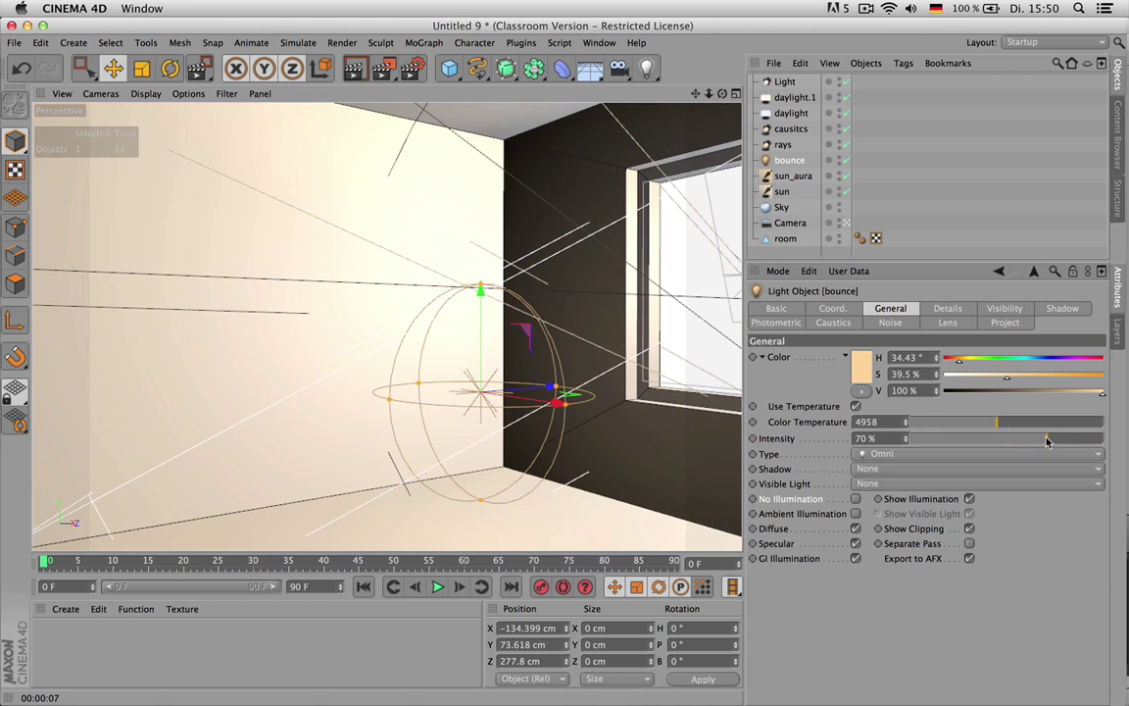
key("super+r")
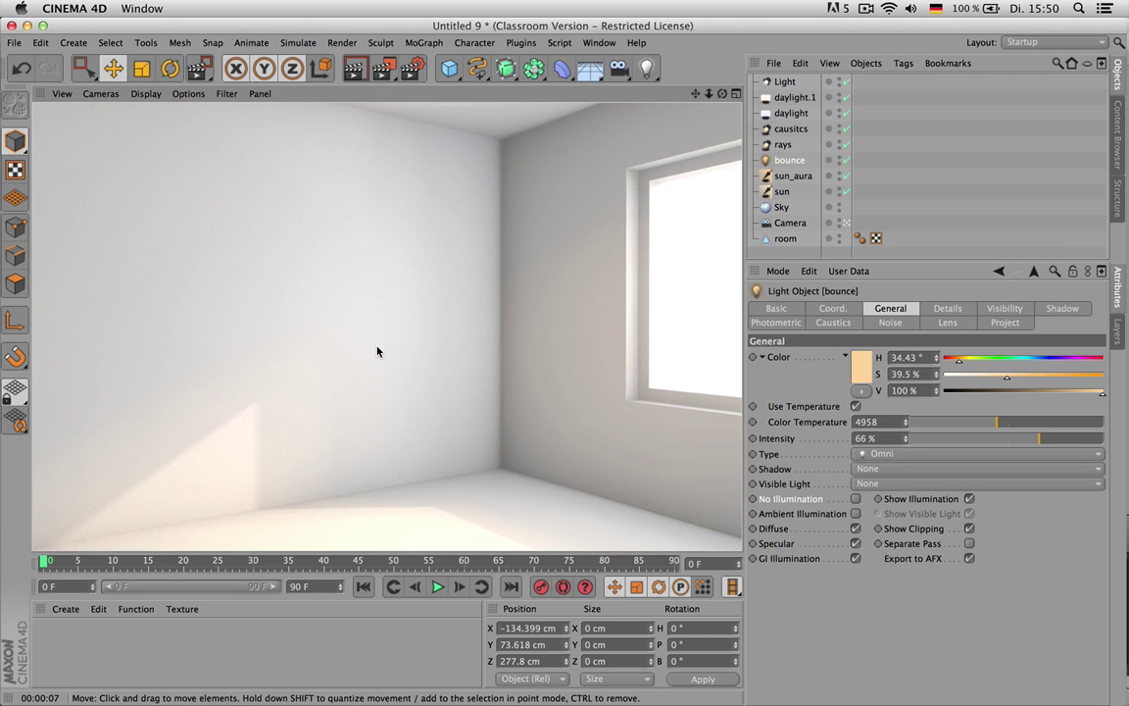
- Raise the sun to 100% intensity with a 0.22° Infinite Angle, test-rendering a region
left_click(781, 191)
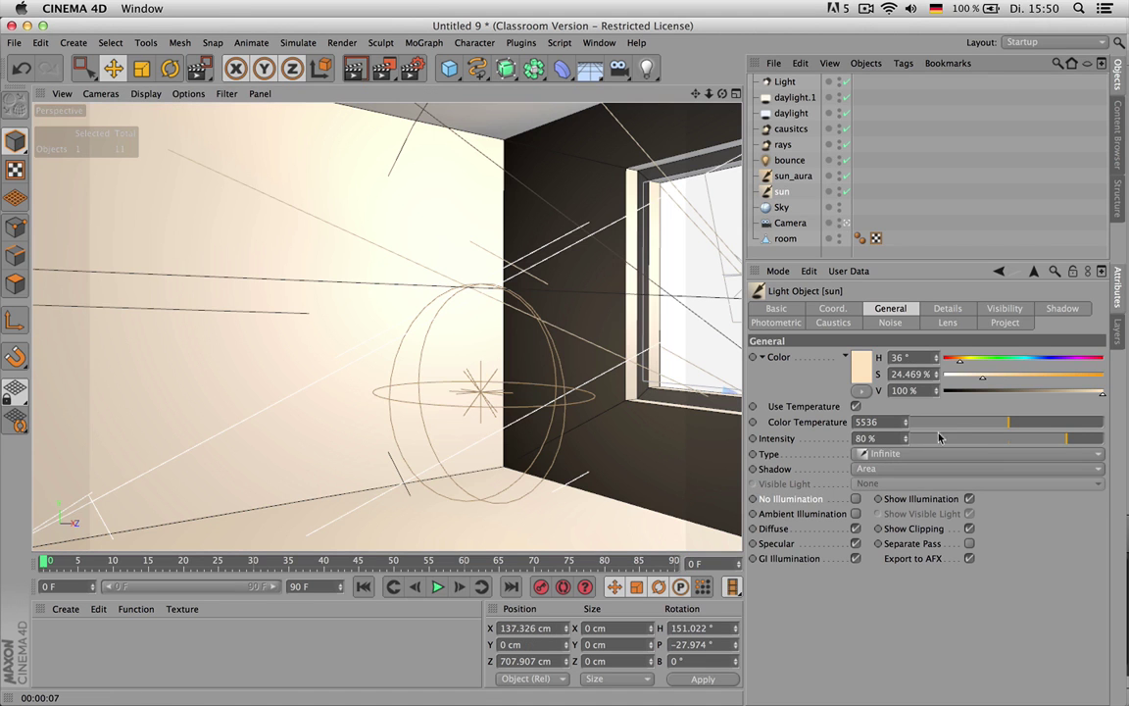
left_click_drag(904, 441, 1103, 439)
left_click_drag(383, 68, 438, 89)
left_click_drag(191, 323, 284, 537)
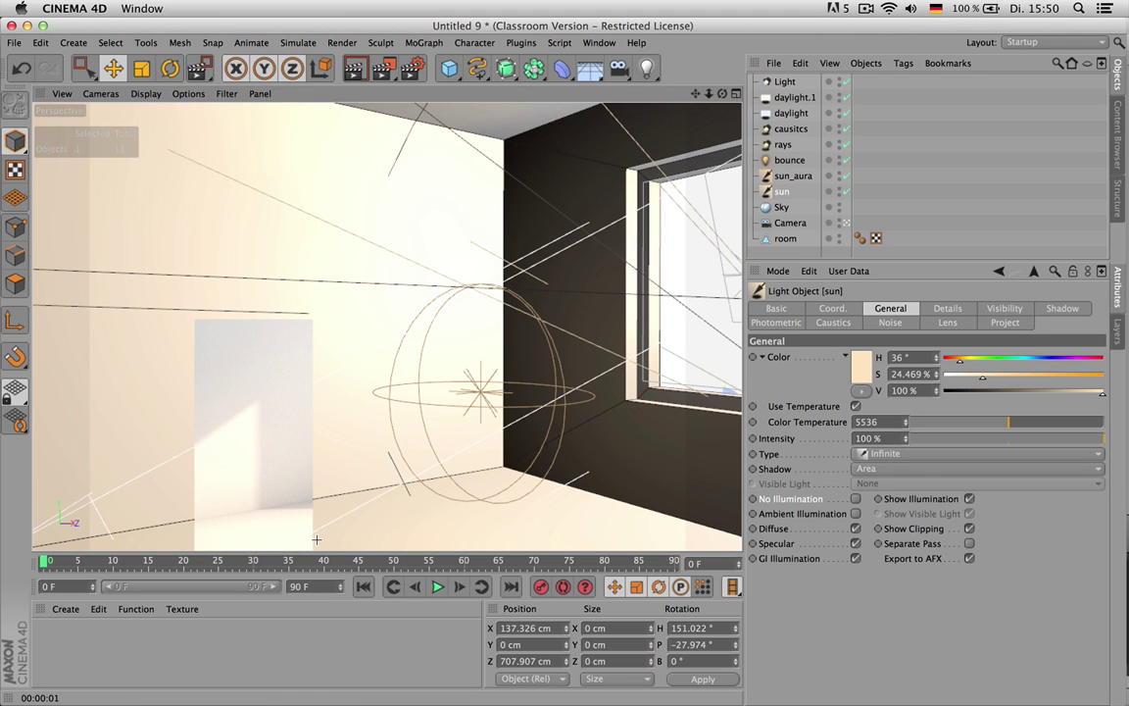
left_click(950, 307)
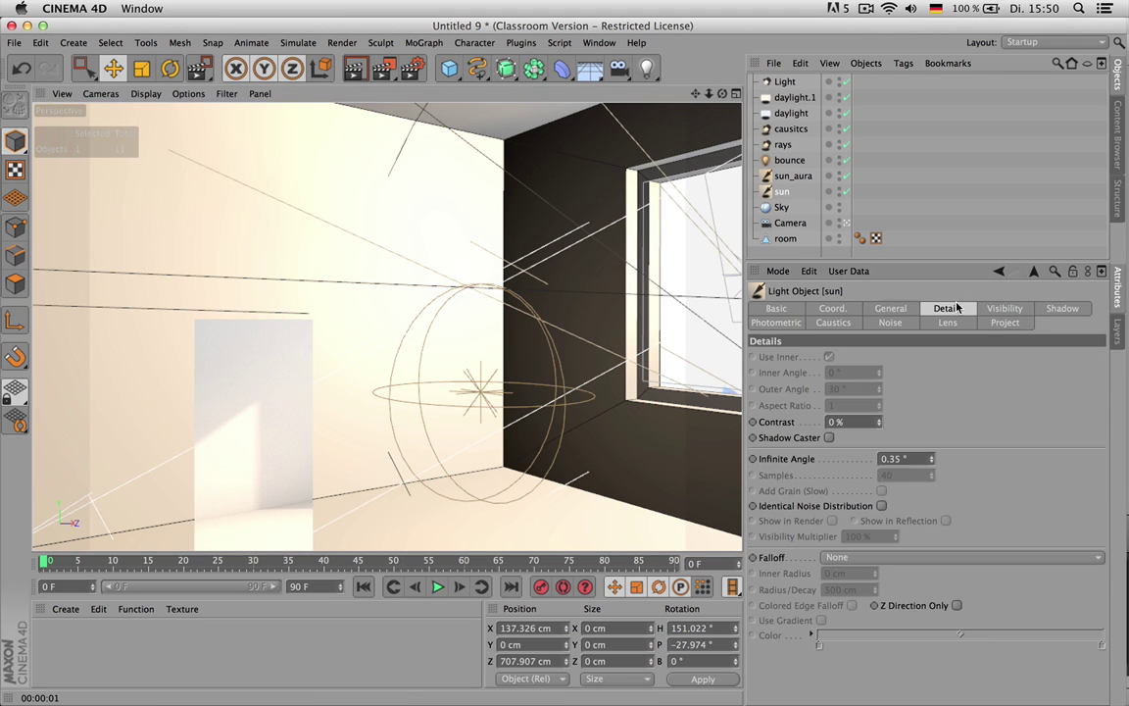
double_click(888, 458)
type("0.22")
key("Return")
key("ctrl+r")
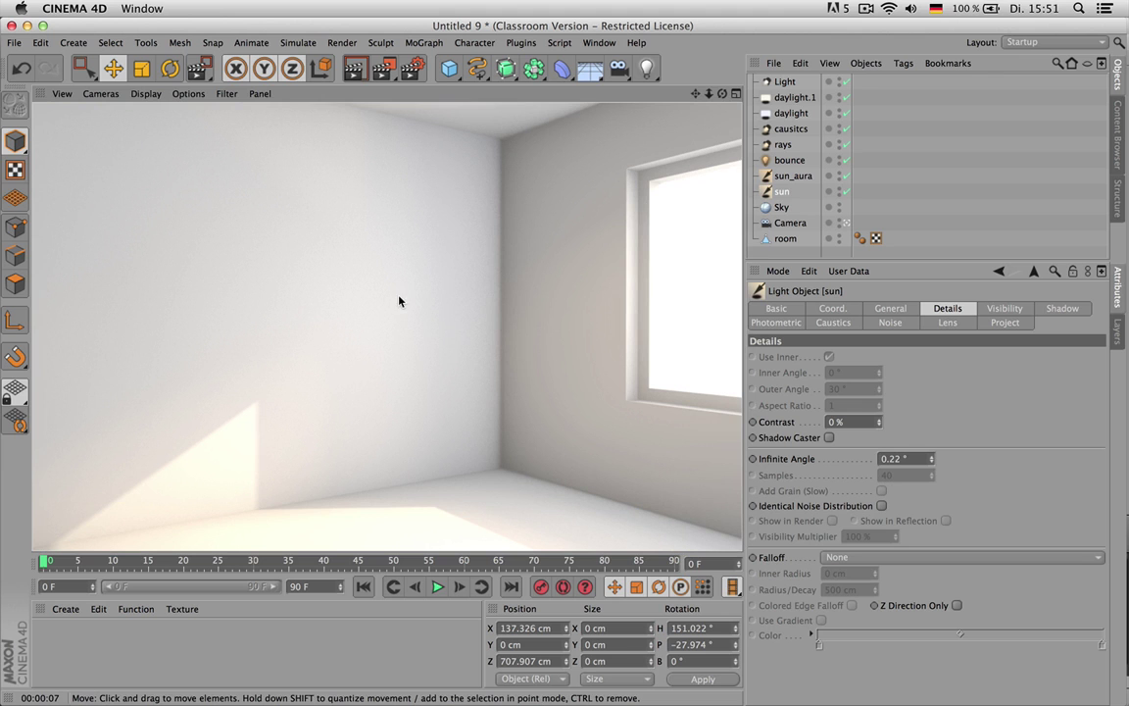
- Raise the bounce light's intensity to about 74% and render the viewport
left_click(789, 160)
left_click(902, 309)
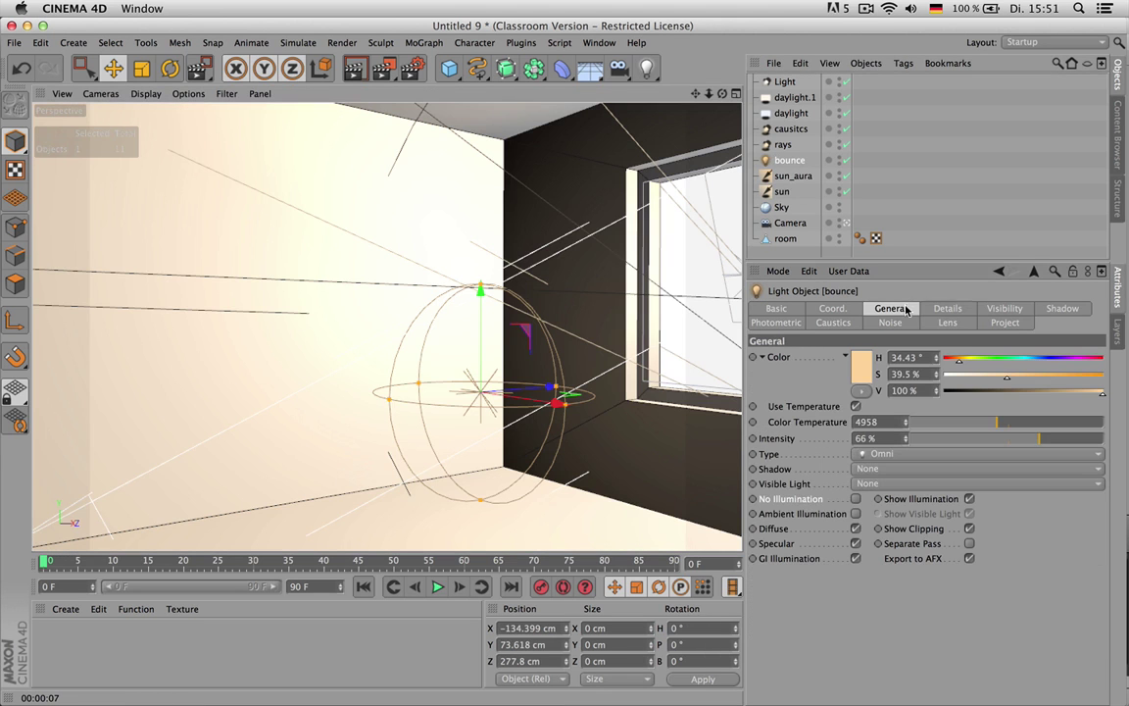
left_click_drag(1039, 439, 1056, 442)
key("super+r")
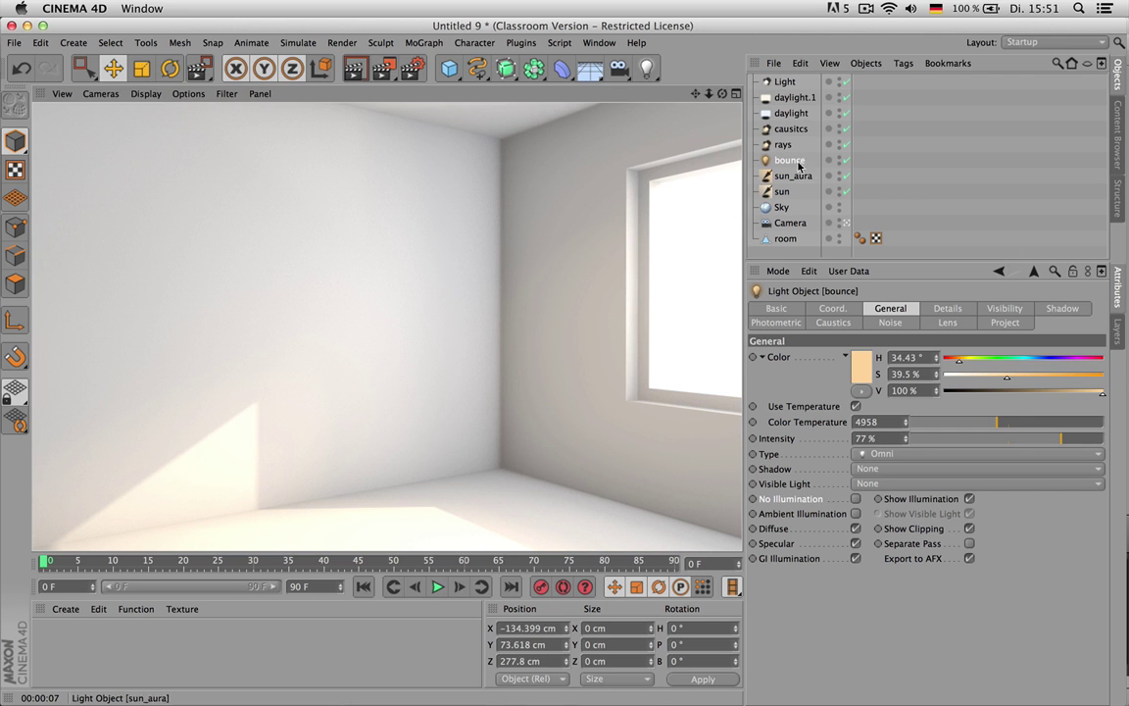
- Rename the spot light Light to room and raise its intensity to 37%
left_click(789, 84)
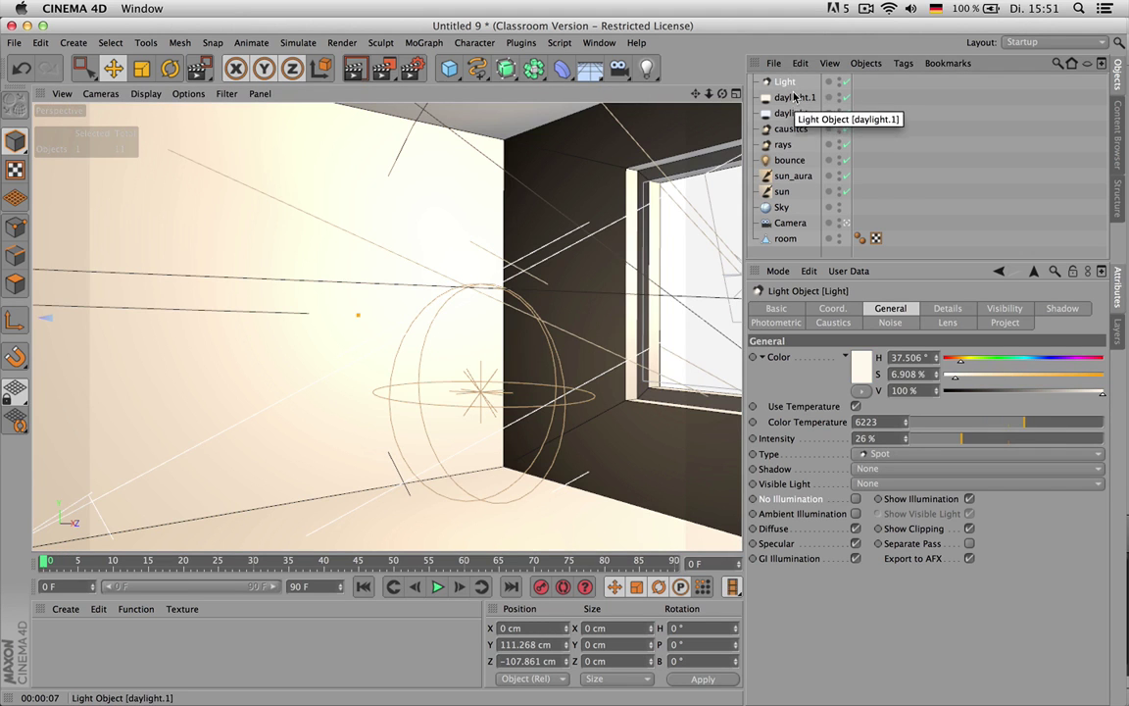
double_click(786, 82)
type("roo")
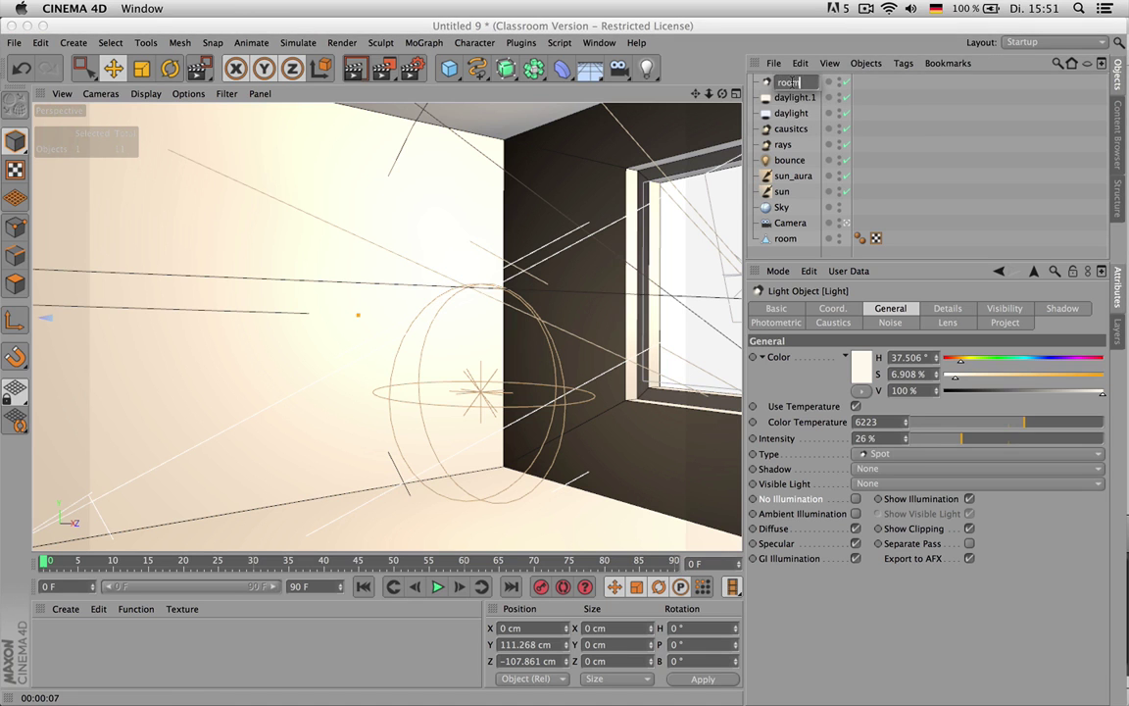
type("m")
key("Return")
left_click_drag(961, 438, 983, 440)
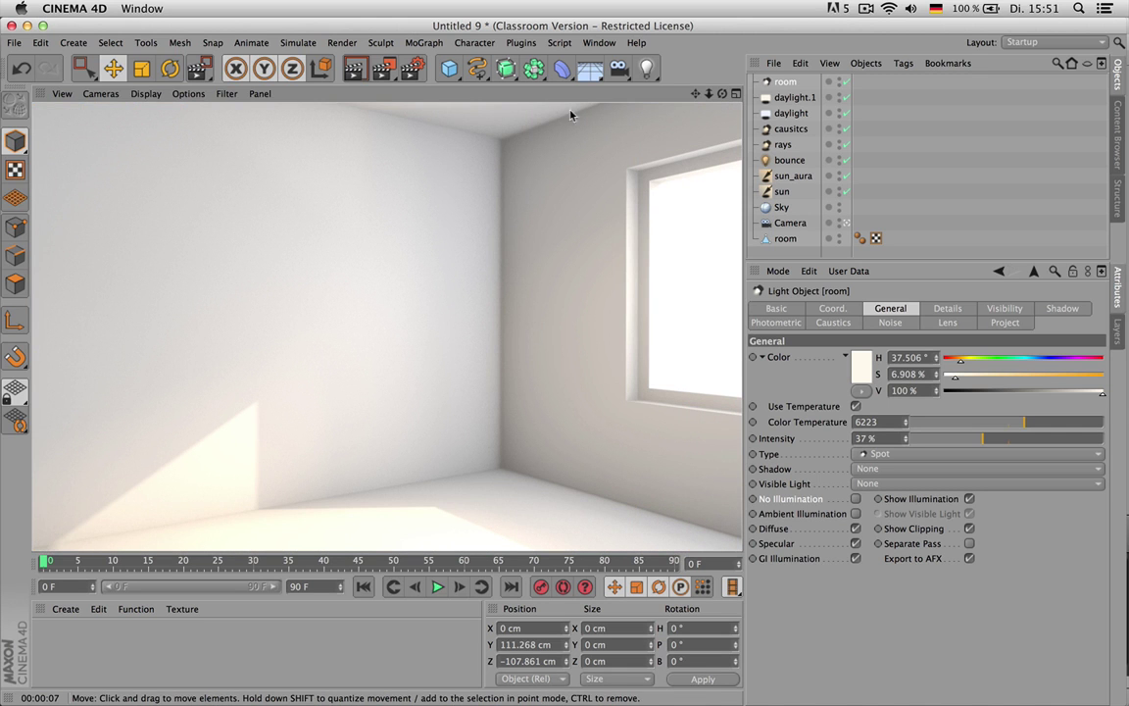
- Check that daylight.1 and daylight keep Area shadows
left_click(794, 97)
left_click(790, 113, "shift")
left_click(948, 309)
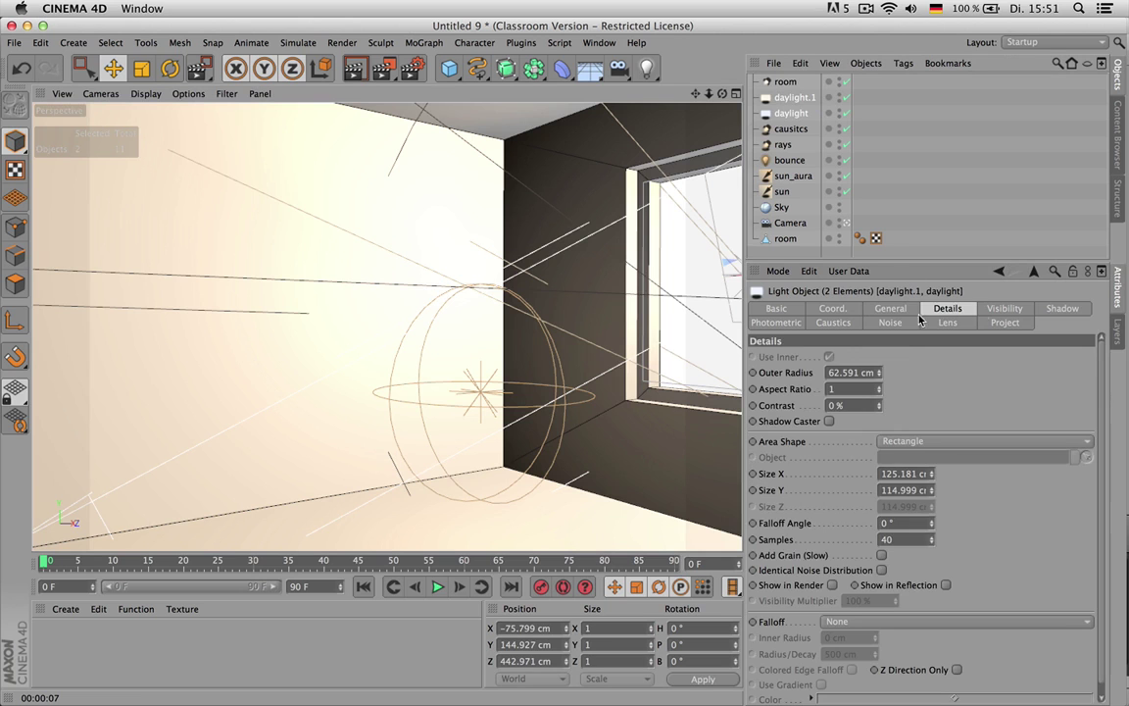
left_click(1063, 308)
left_click(860, 357)
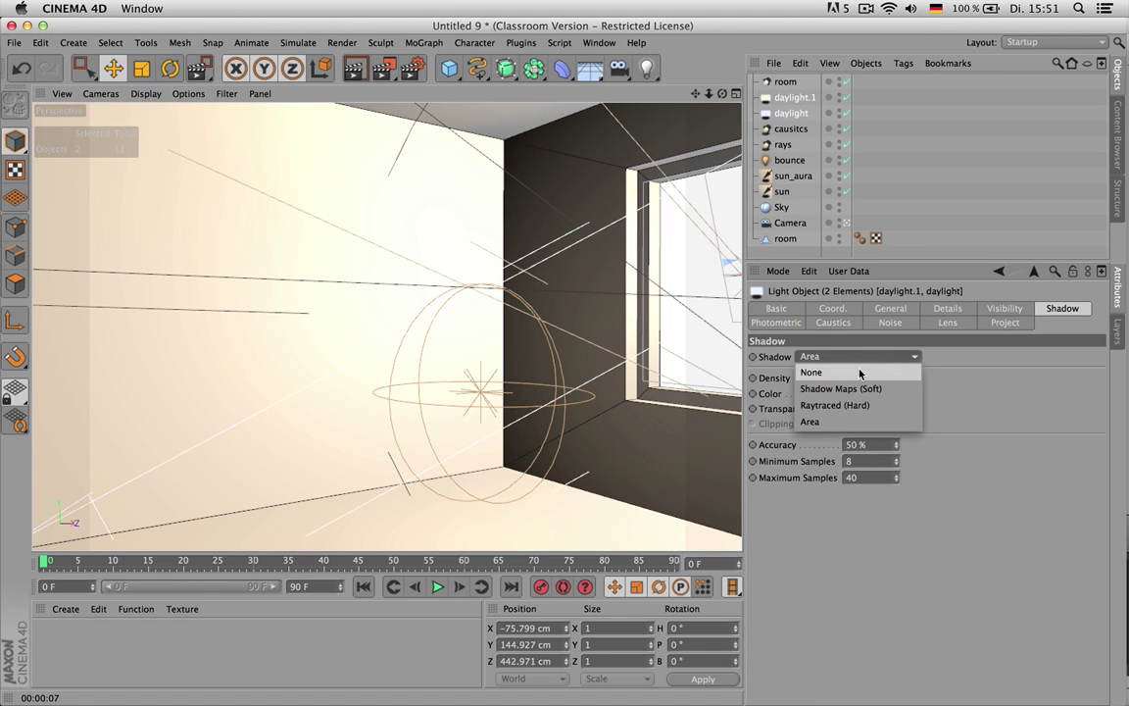
left_click(980, 378)
left_click(911, 126)
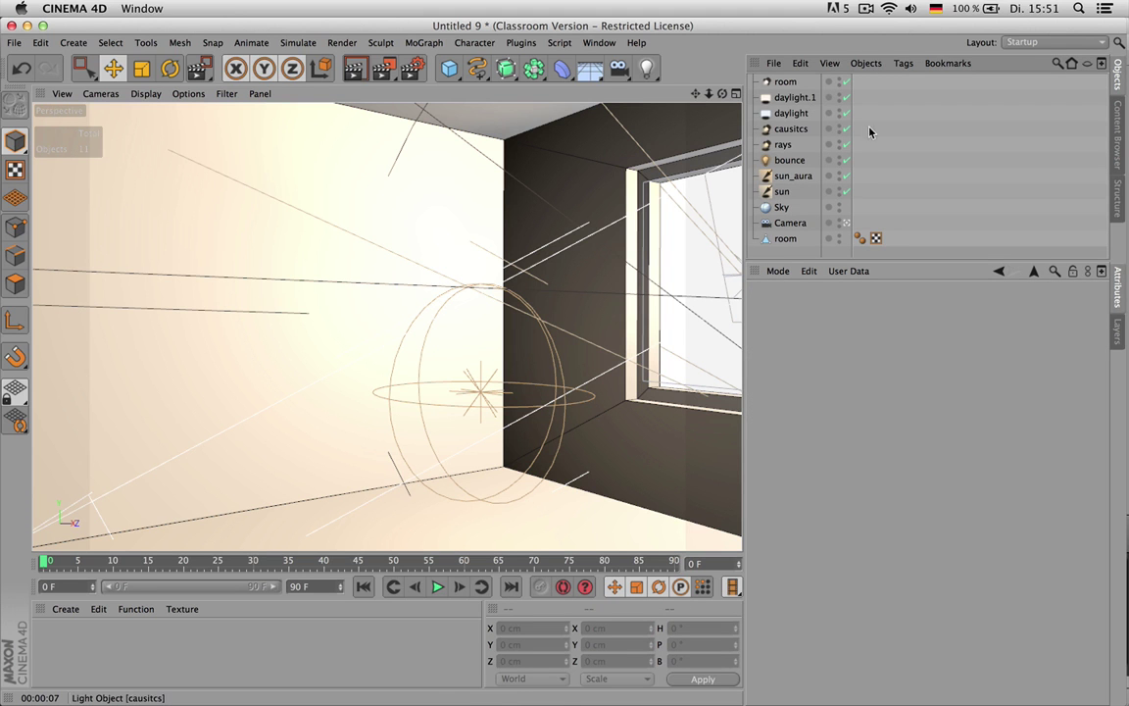
- Move the daylight light back about 10 cm along Z and render the perspective view
left_click(719, 109)
left_click_drag(712, 270, 686, 271)
key("ctrl+r")
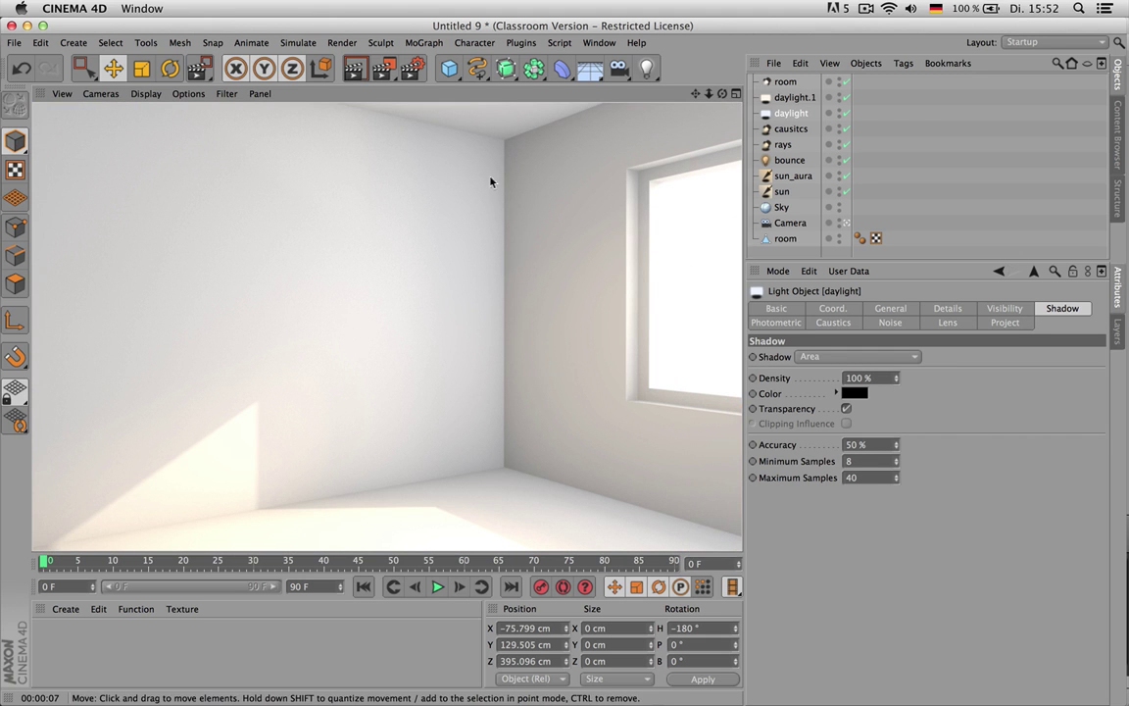
middle_click(642, 223)
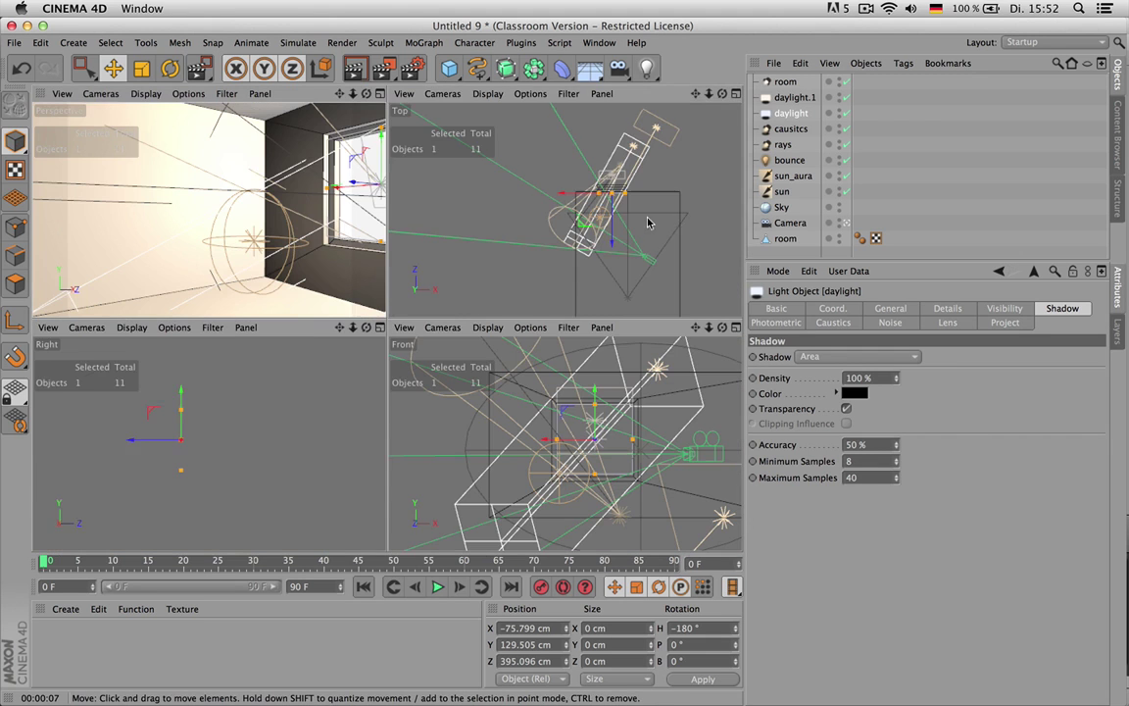
scroll(612, 207, "up", 3)
left_click_drag(585, 171, 566, 176)
middle_click(330, 191)
key("ctrl+r")
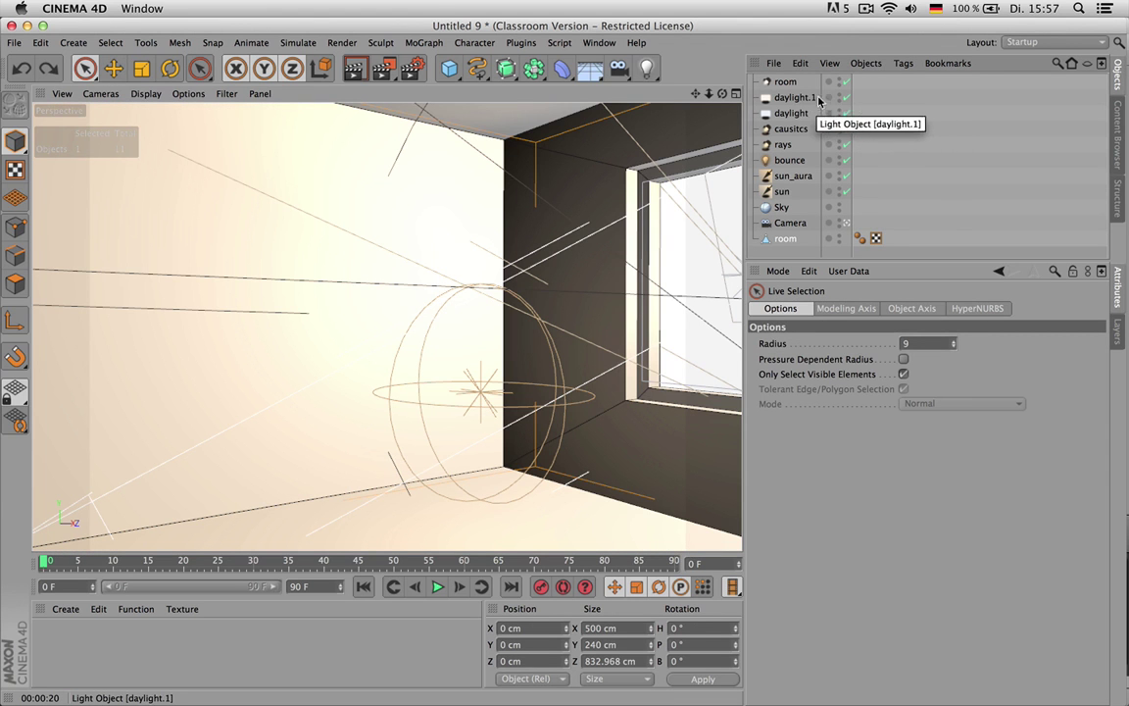
- Raise the causitcs light's intensity to 100% and render a wall region to test it
left_click(792, 129)
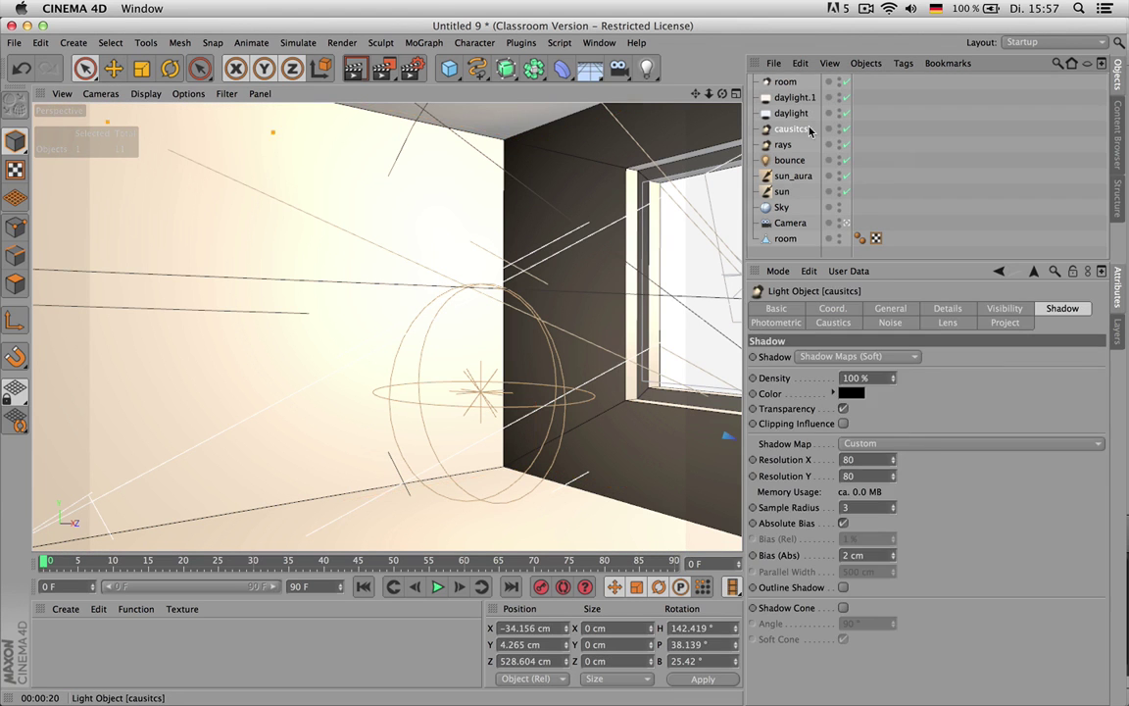
left_click(908, 311)
left_click_drag(1034, 438, 1104, 438)
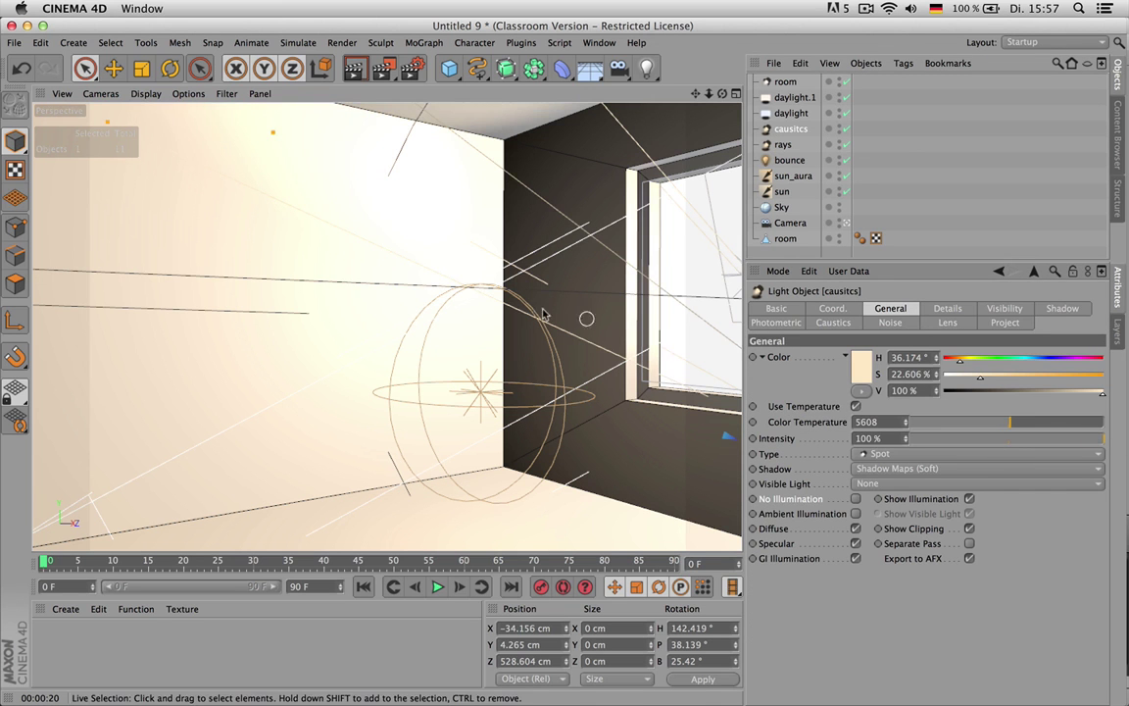
left_click_drag(384, 68, 460, 81)
left_click_drag(475, 253, 312, 102)
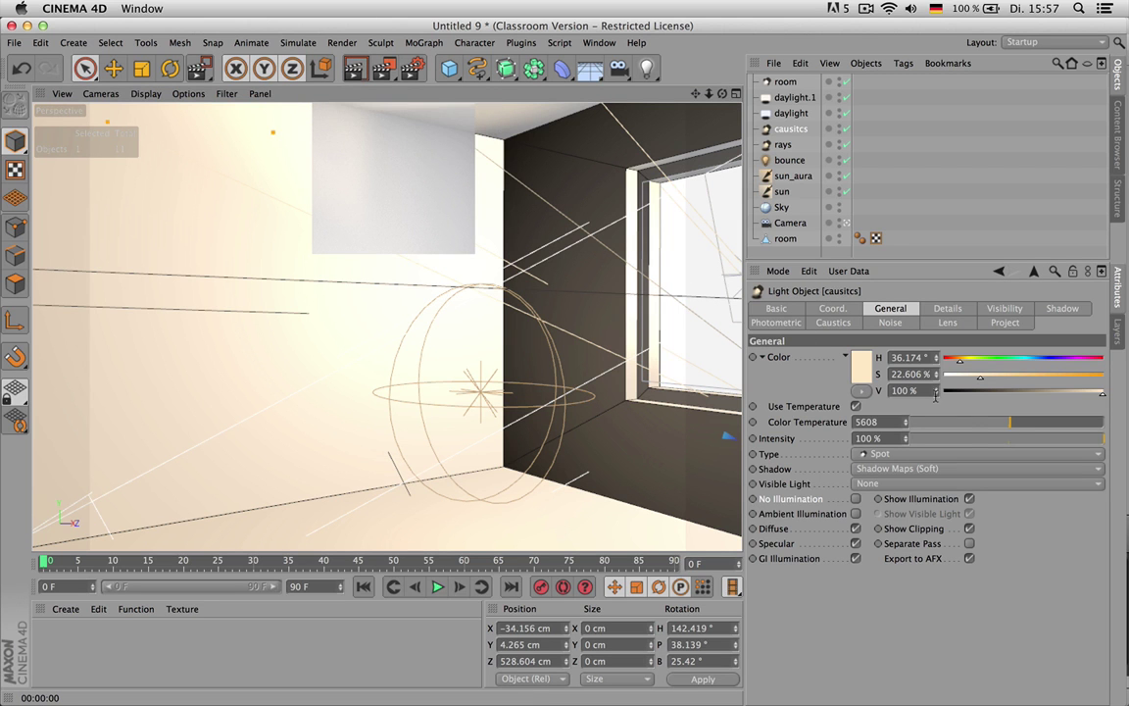
- Set the causitcs shadow map Resolution X to 160 and render the viewport
left_click(1045, 310)
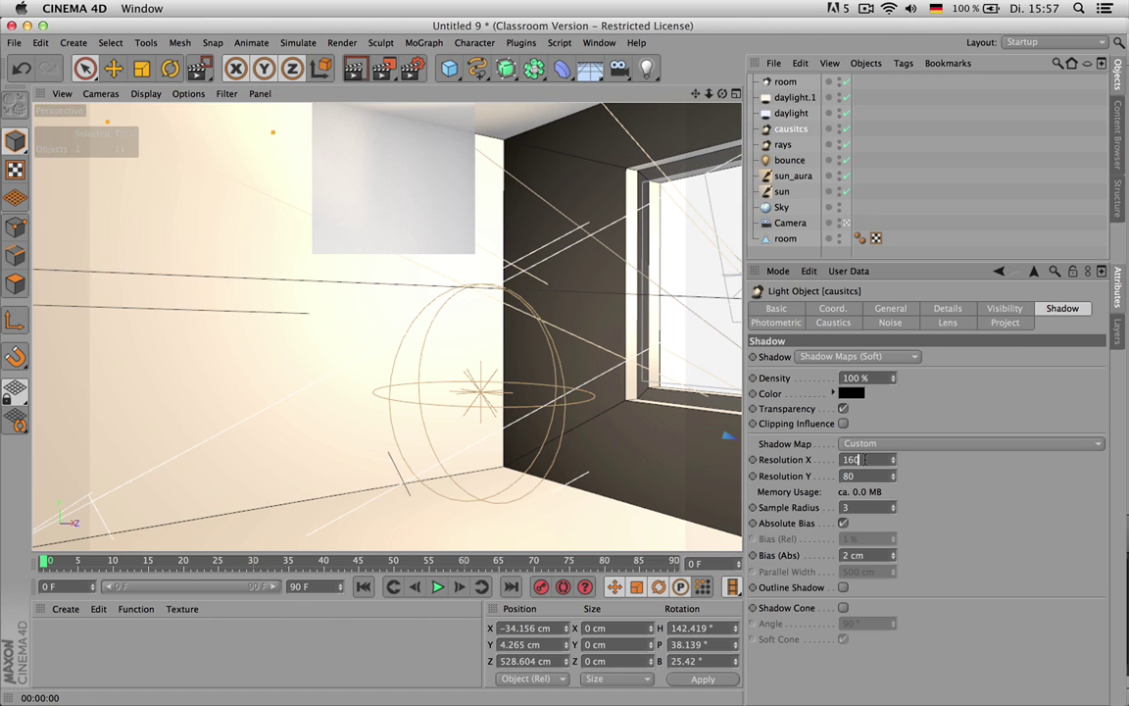
key("Tab")
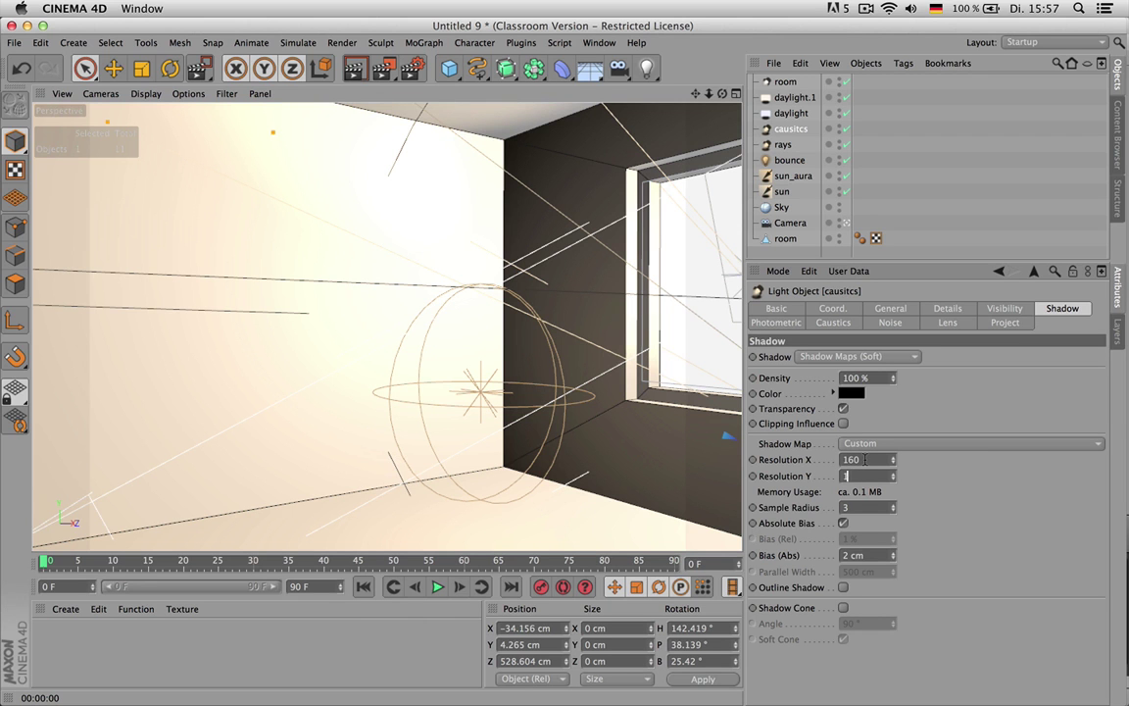
left_click(888, 309)
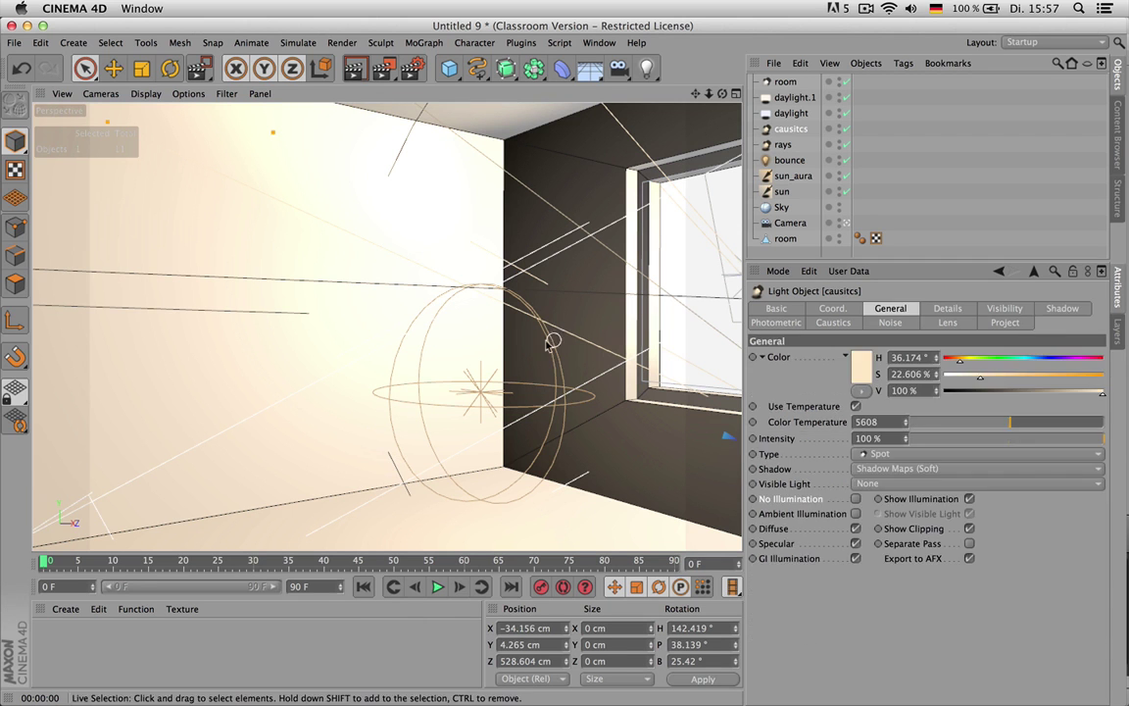
key("super+r")
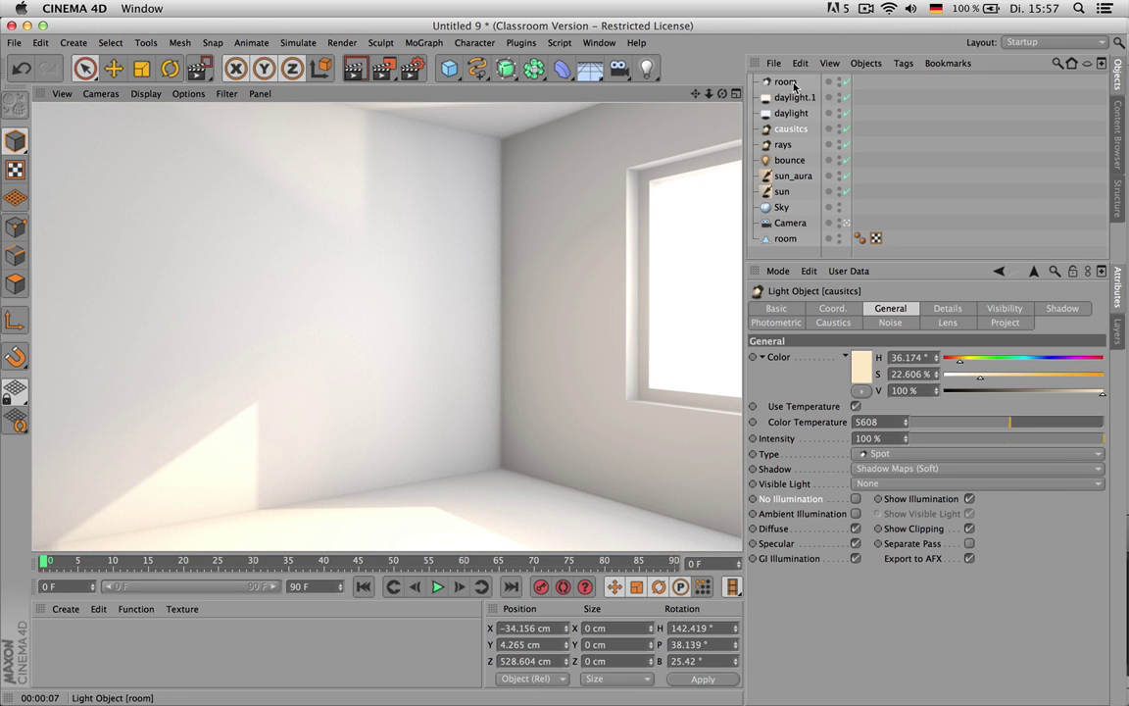
- Raise the causitcs spot to 126% intensity with a 0.73 aspect ratio and render the room
left_click(813, 135)
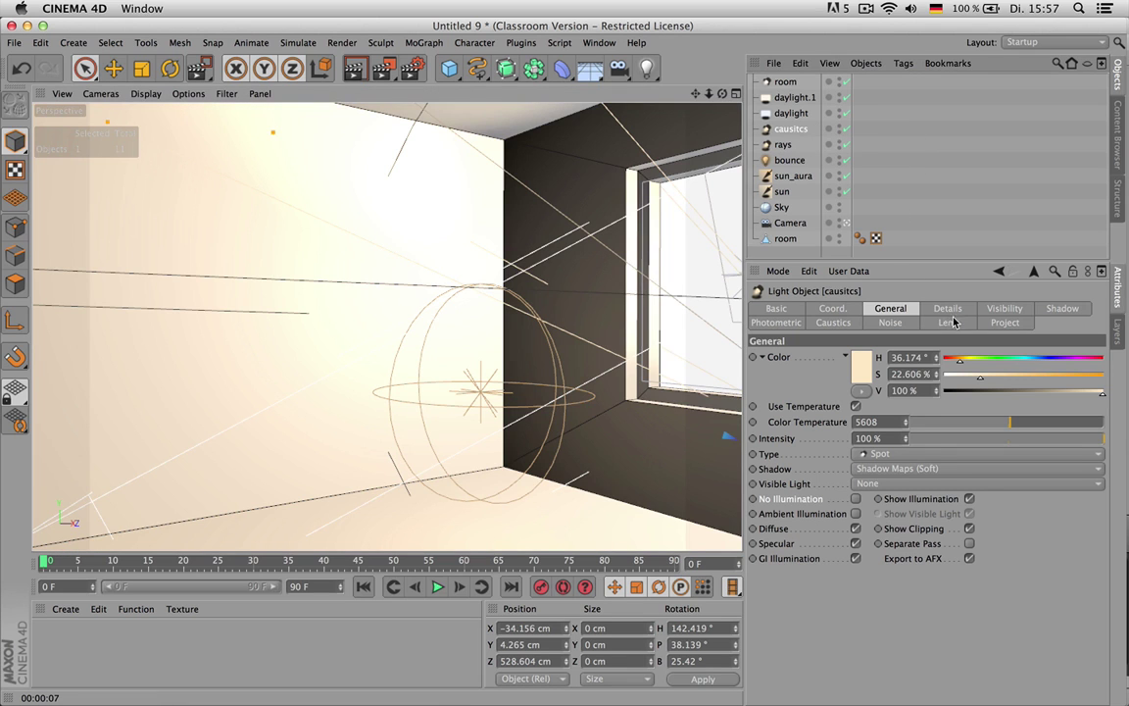
left_click_drag(899, 438, 906, 425)
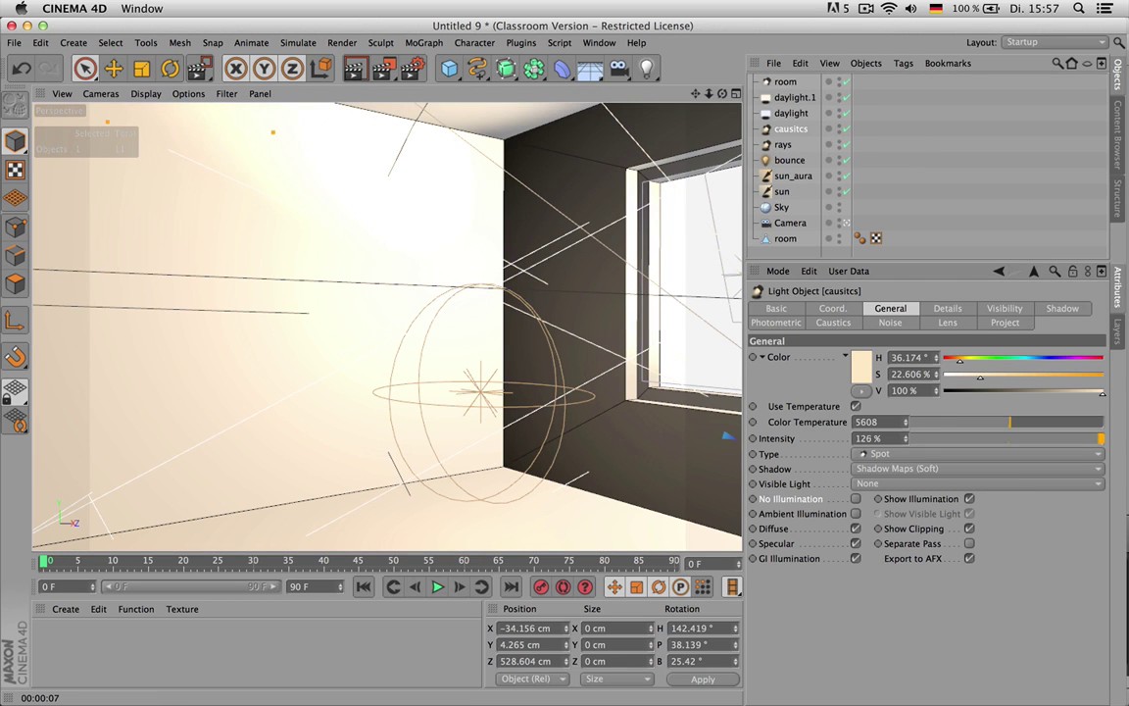
left_click(945, 311)
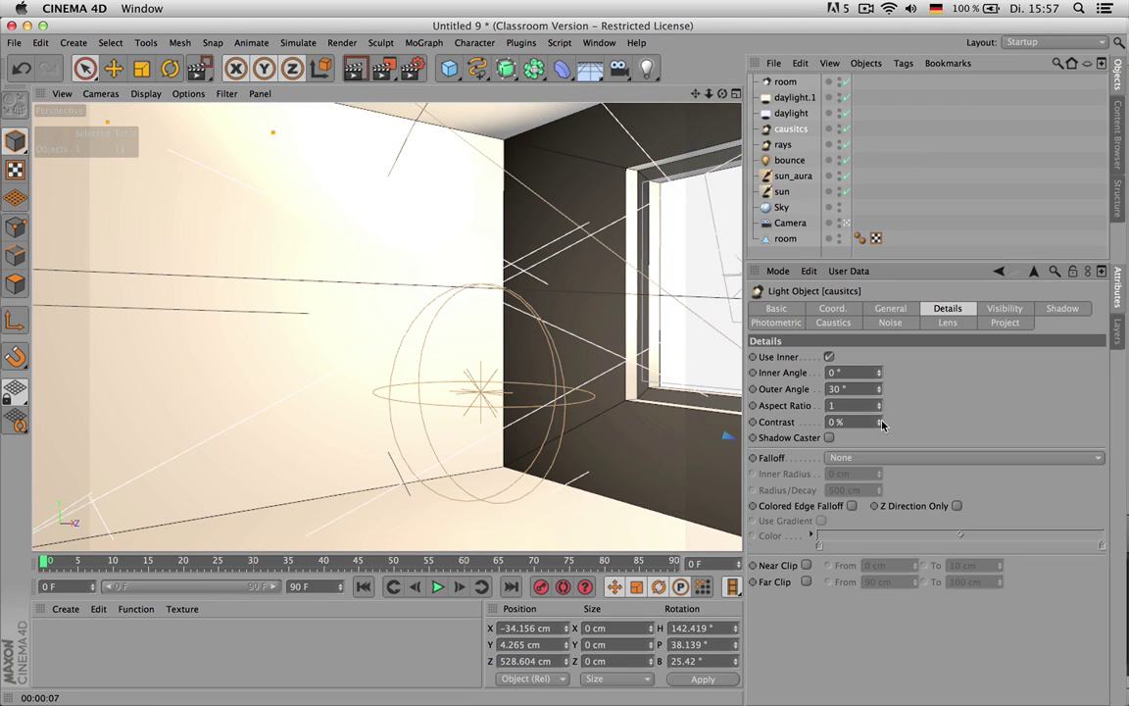
left_click_drag(877, 409, 877, 427)
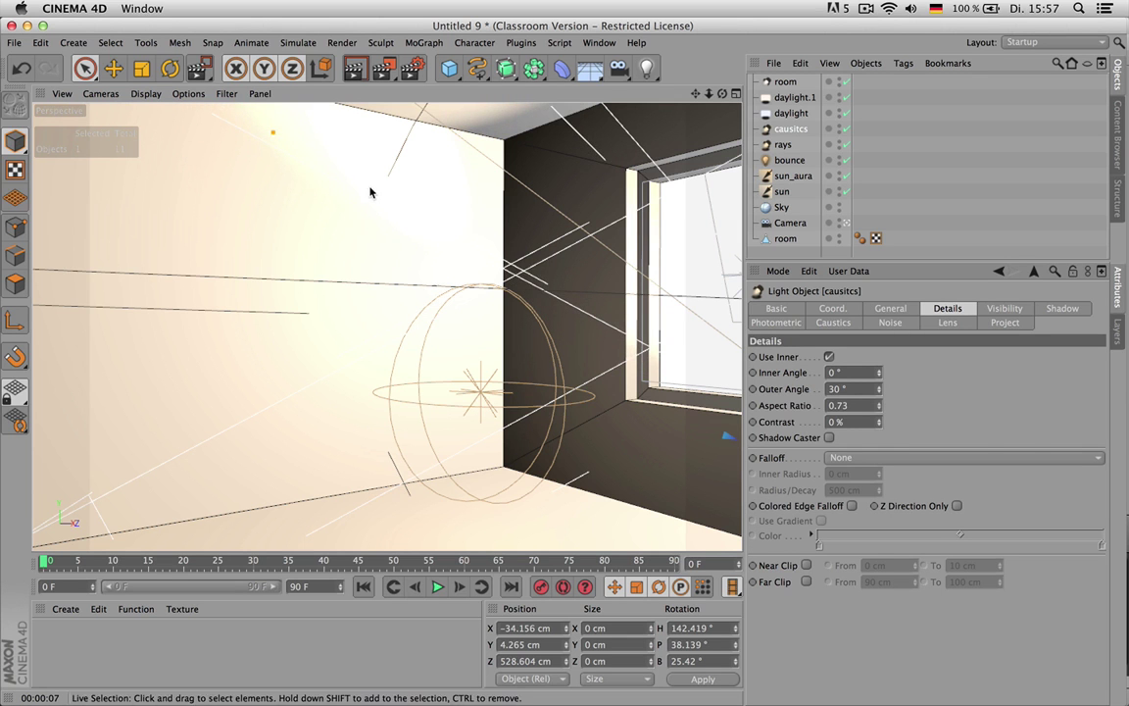
key("ctrl+r")
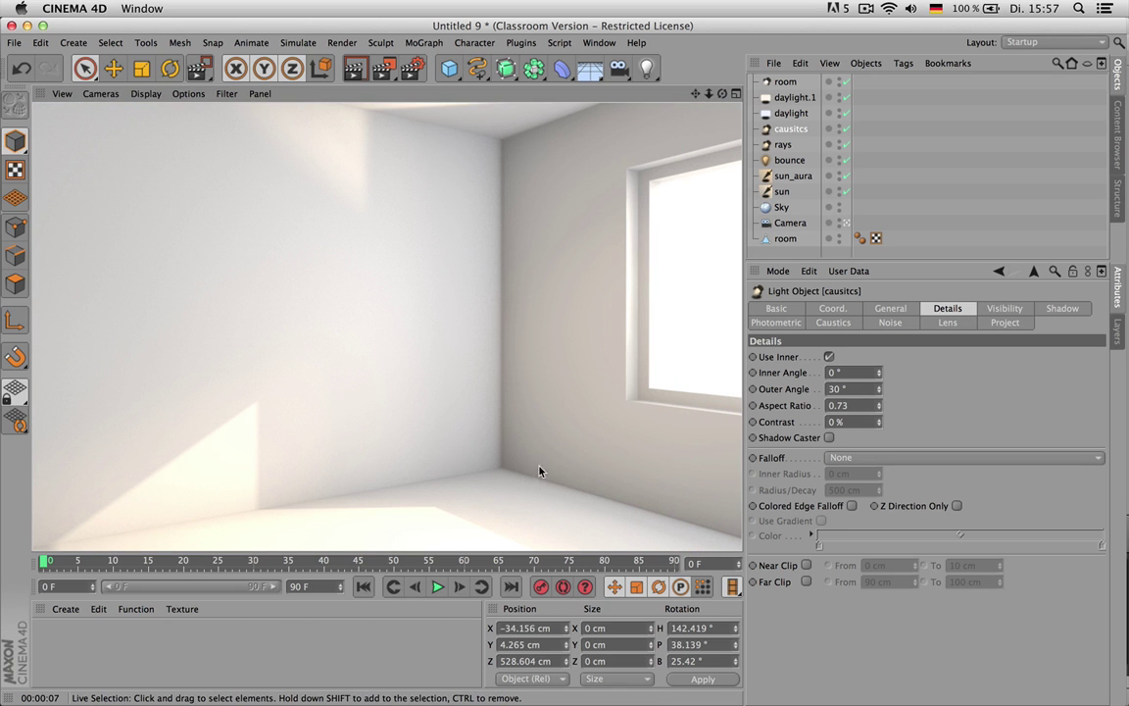
- Widen the room spot light's outer angle to 76.78° and re-render with Ctrl+R
left_click(785, 81)
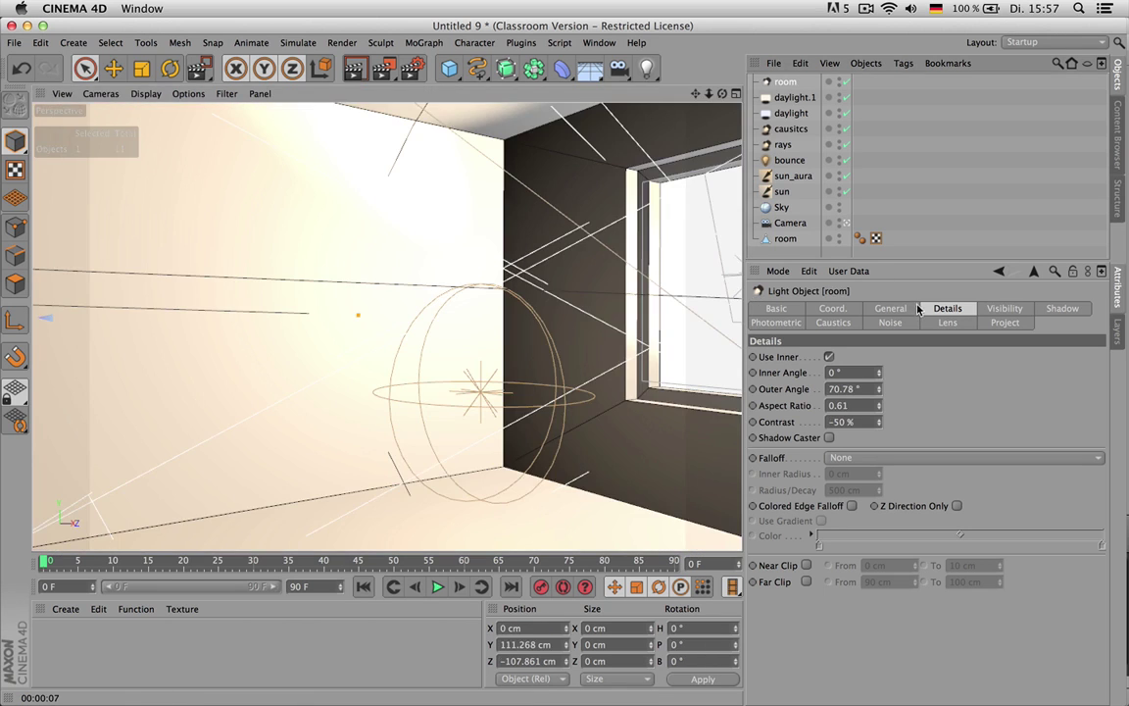
left_click_drag(879, 389, 879, 389)
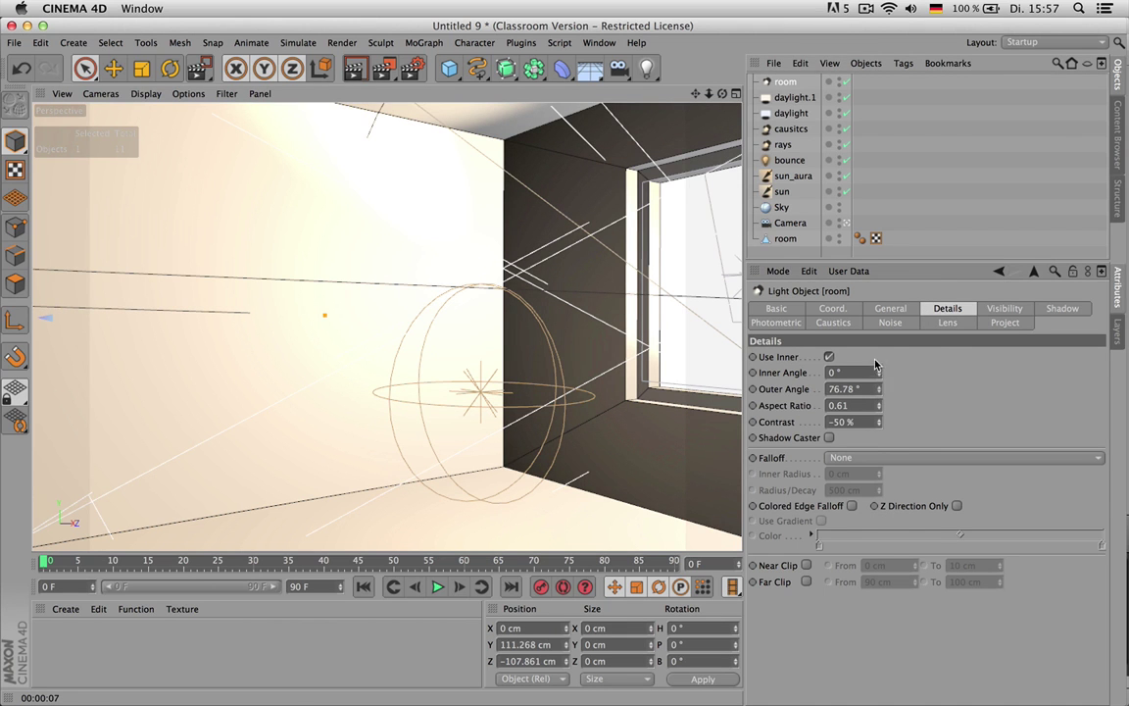
left_click(890, 308)
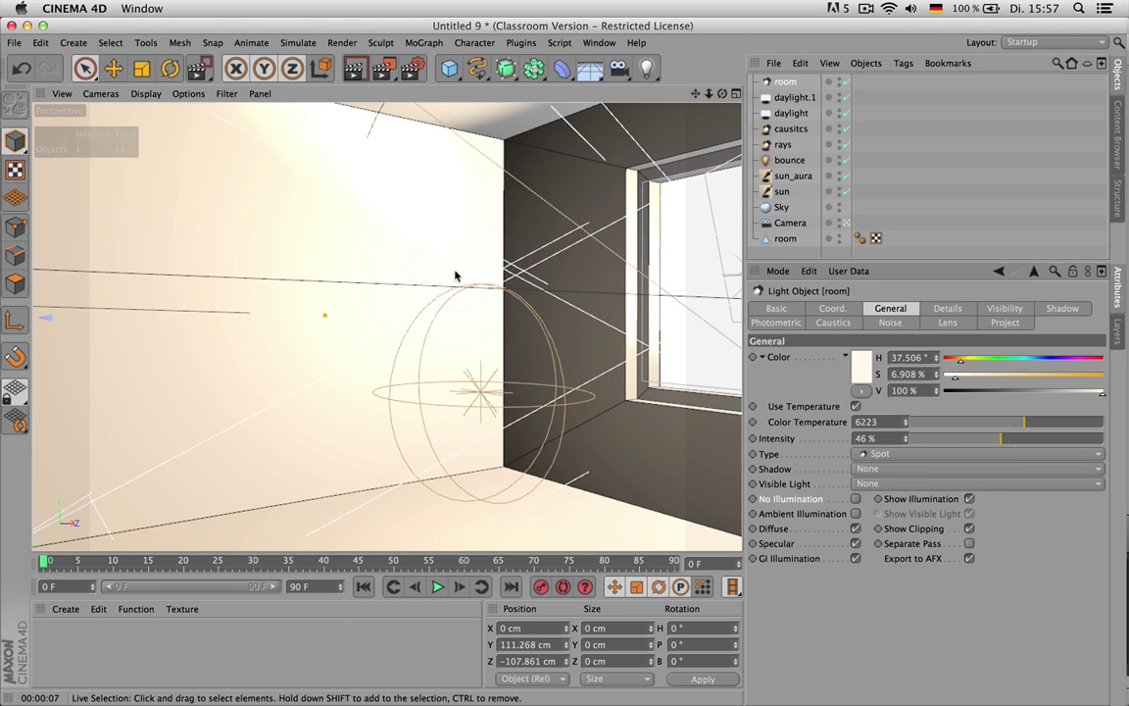
key("ctrl+r")
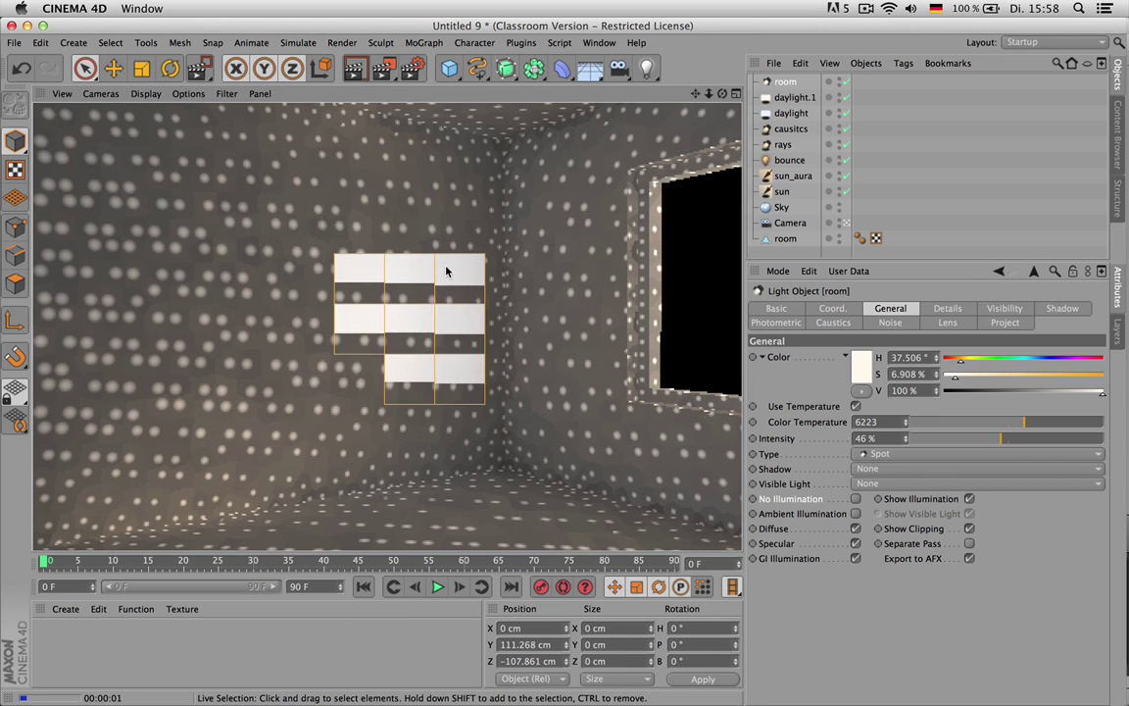